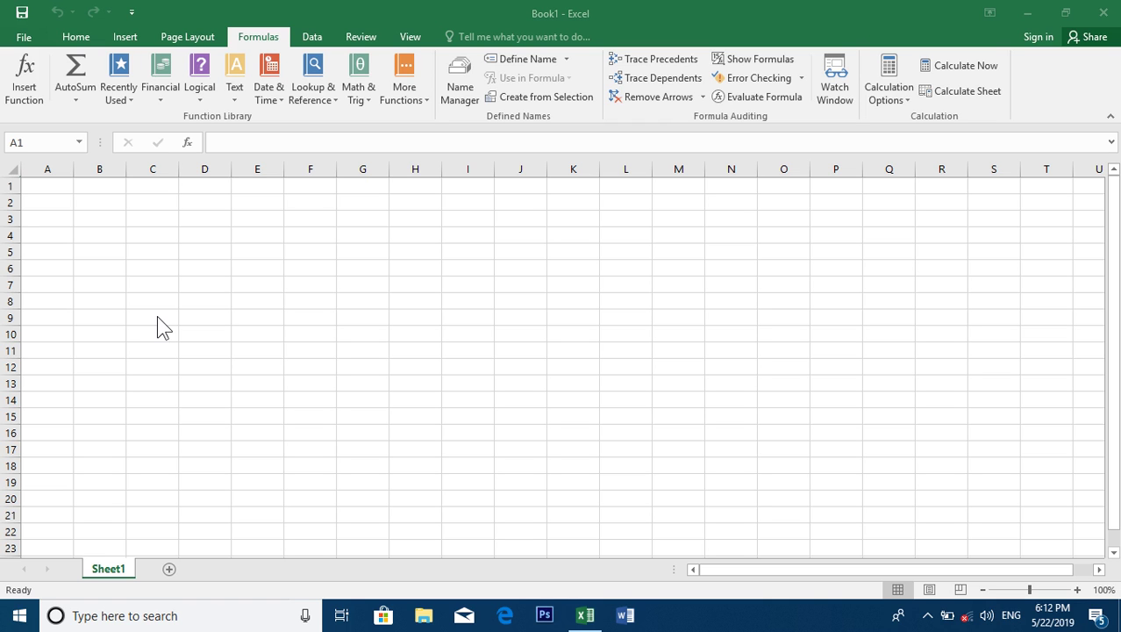
Open Insert Function for cell A1 and look through the Most Recently Used functions from SUM to STDEV.
left_click(19, 91)
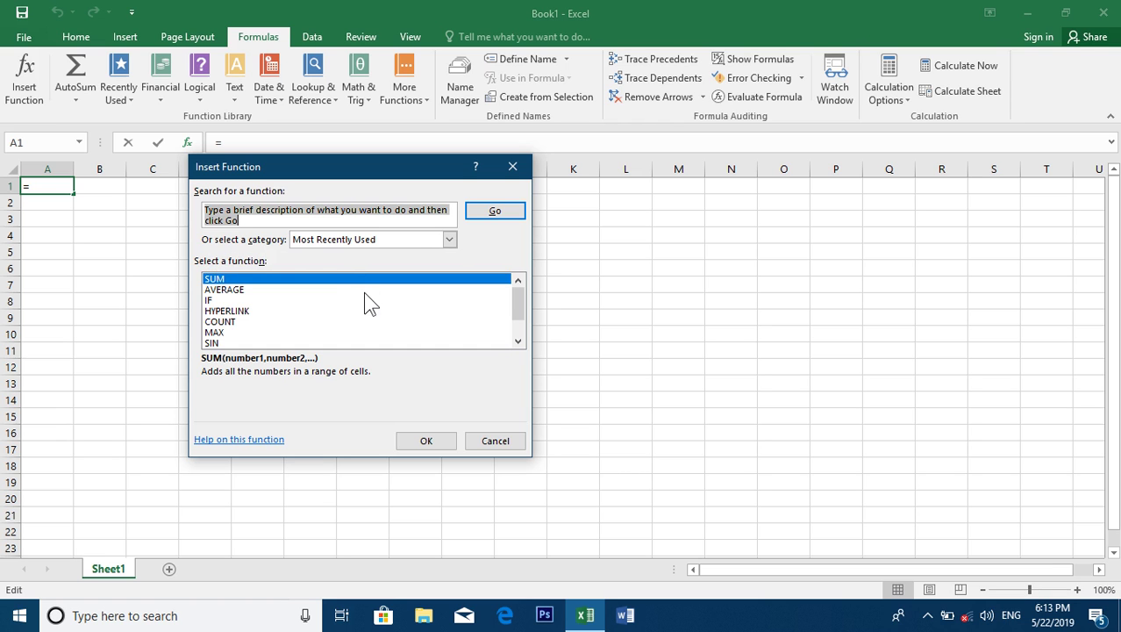
left_click(449, 240)
left_click(449, 241)
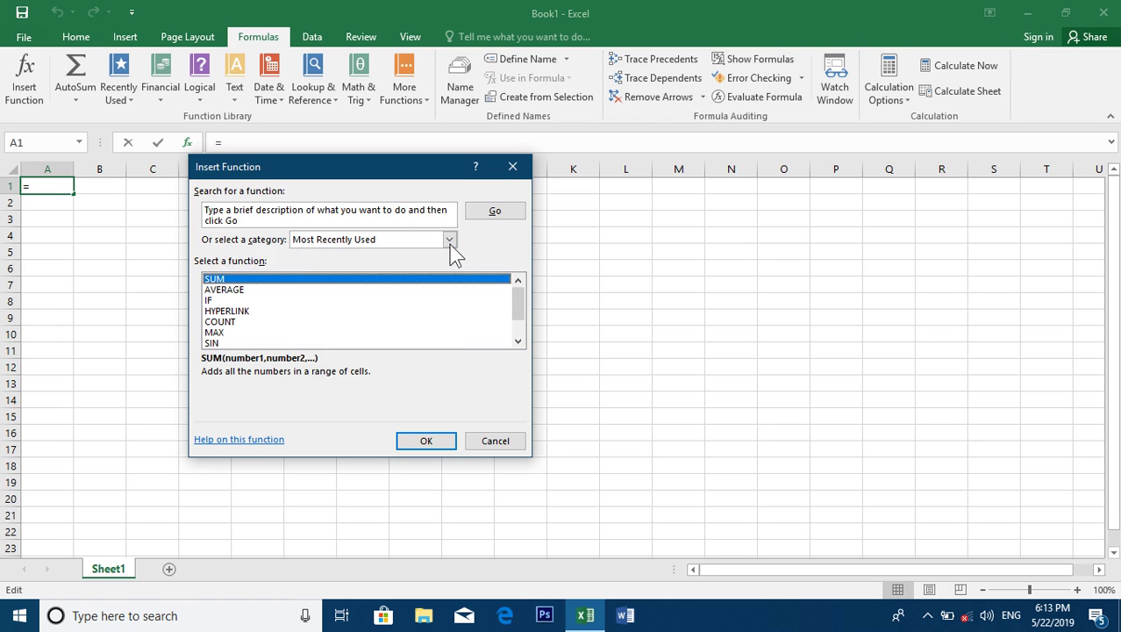
left_click(450, 240)
left_click(449, 240)
key("Down")
key("Down")
key("Down")
key("Down")
key("Down")
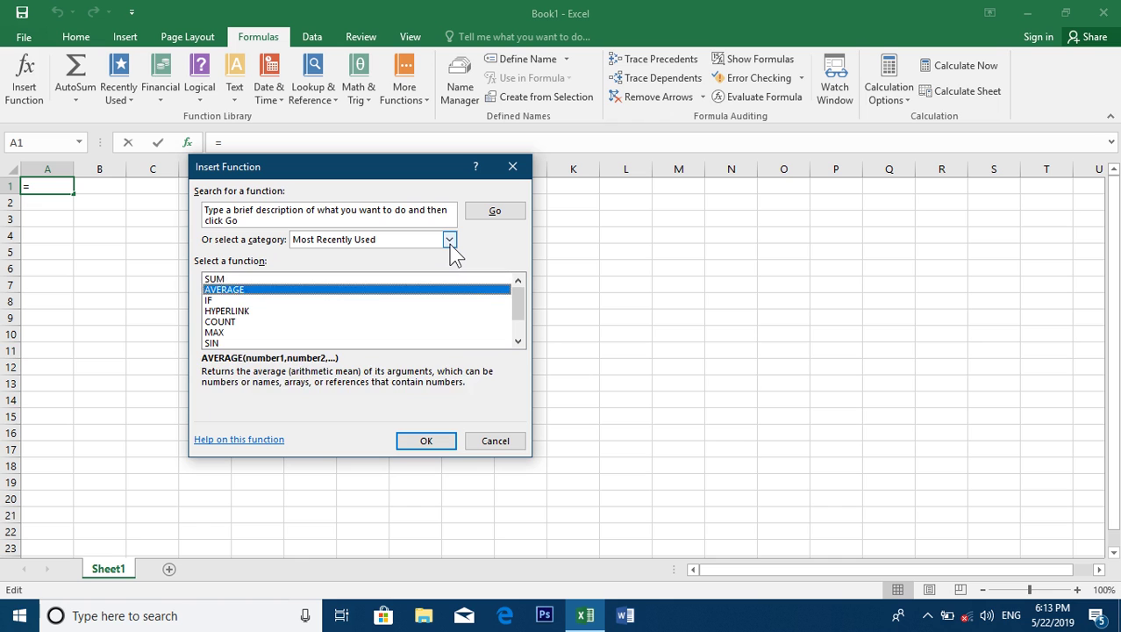
key("Down")
key("Down")
key("Down")
key("Down")
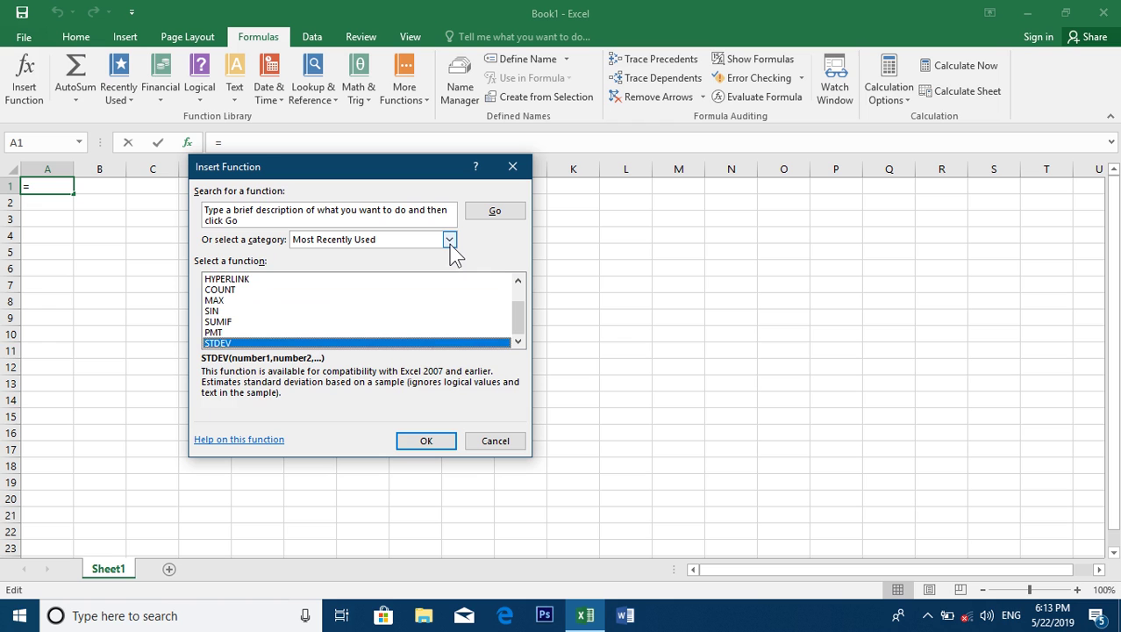
key("Up")
key("Up")
key("Up")
key("Up")
key("Up")
key("Up")
key("Up")
key("Up")
key("Up")
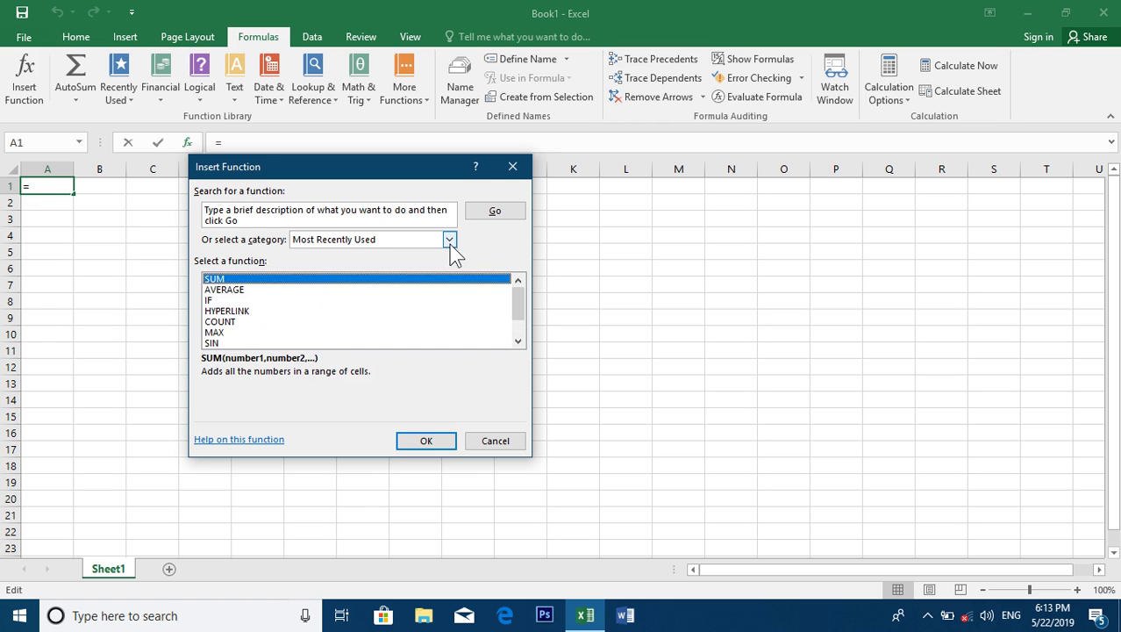
key("Down")
key("Down")
key("Down")
key("Down")
key("Down")
key("Down")
key("Down")
key("Down")
key("Down")
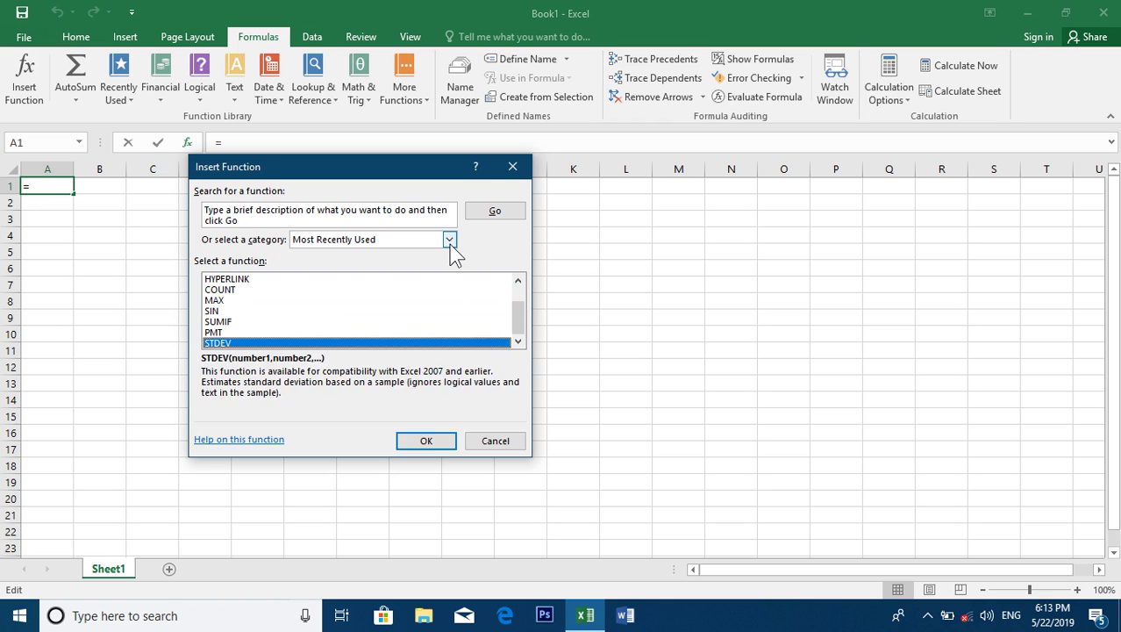
key("Up")
key("Up")
key("Up")
key("Up")
key("Up")
key("Up")
key("Up")
key("Up")
key("Up")
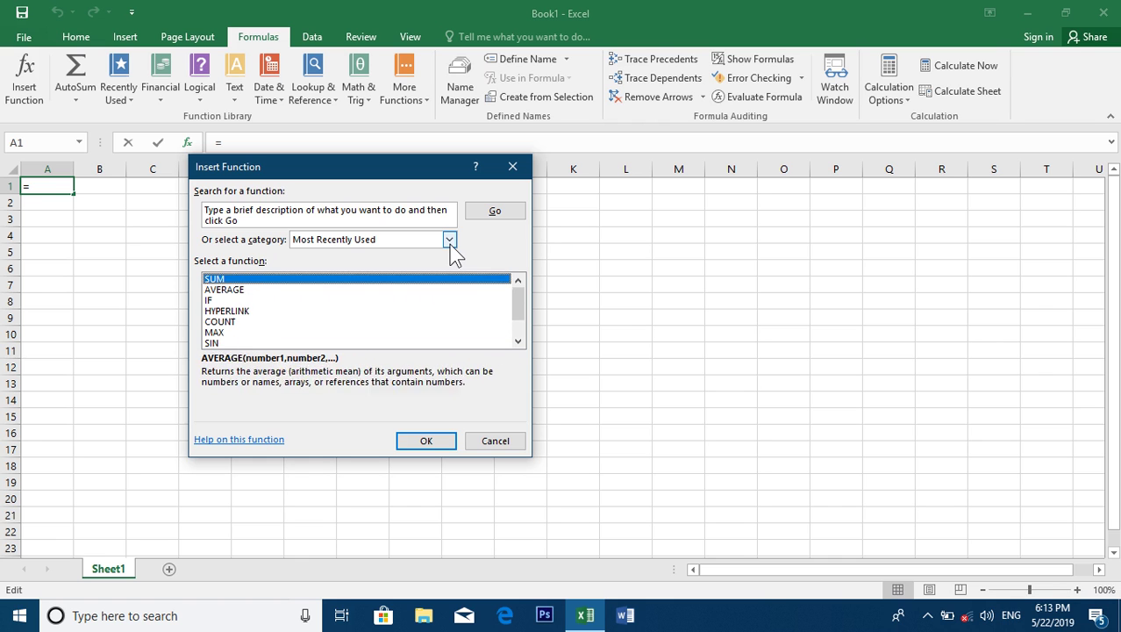
Switch the function category to All and look through the complete alphabetical function list.
left_click(448, 240)
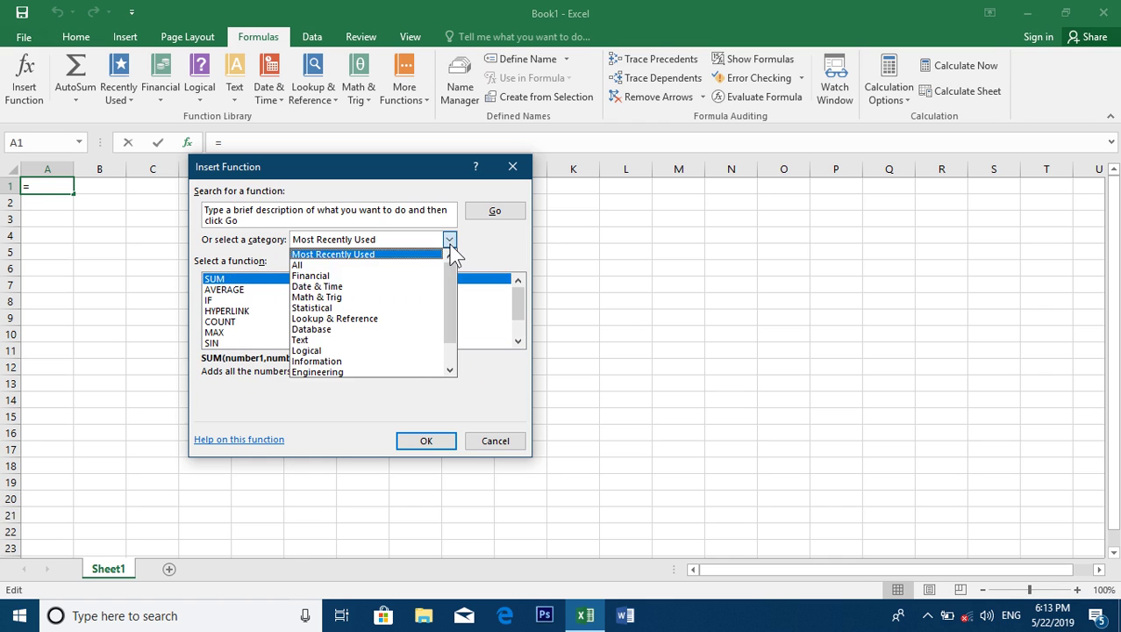
left_click(341, 264)
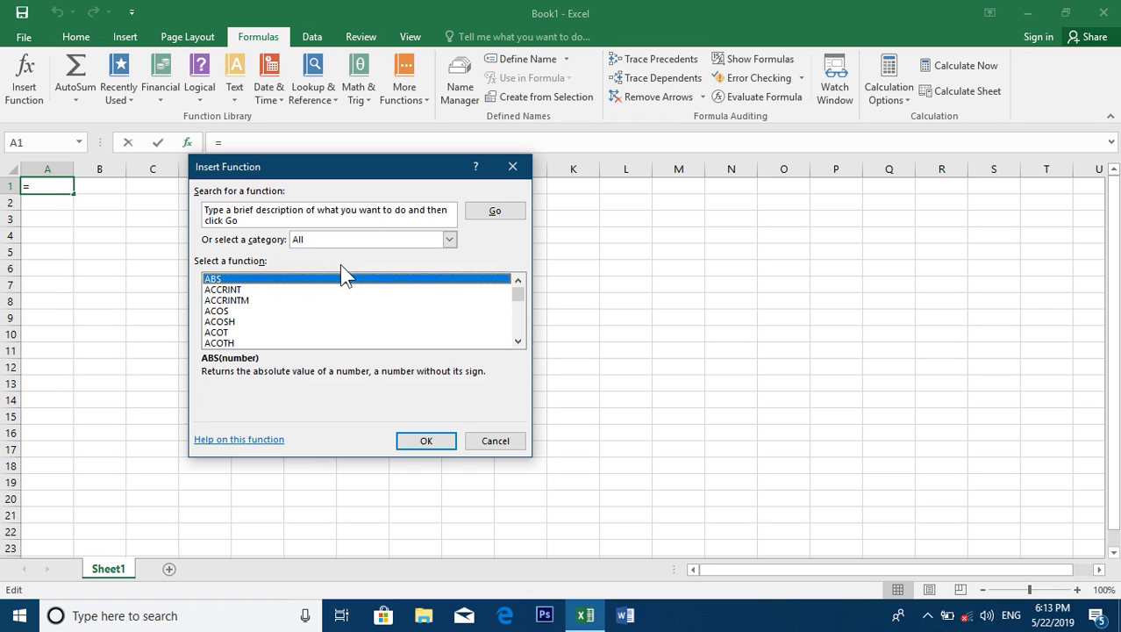
key("Down")
key("Down")
key("Down")
key("Down")
key("Down")
key("Down")
key("Down")
key("Down")
key("Down")
key("Down")
key("Down")
key("Down")
key("Down")
key("Down")
key("Down")
key("Down")
key("Down")
key("Down")
key("Down")
key("Down")
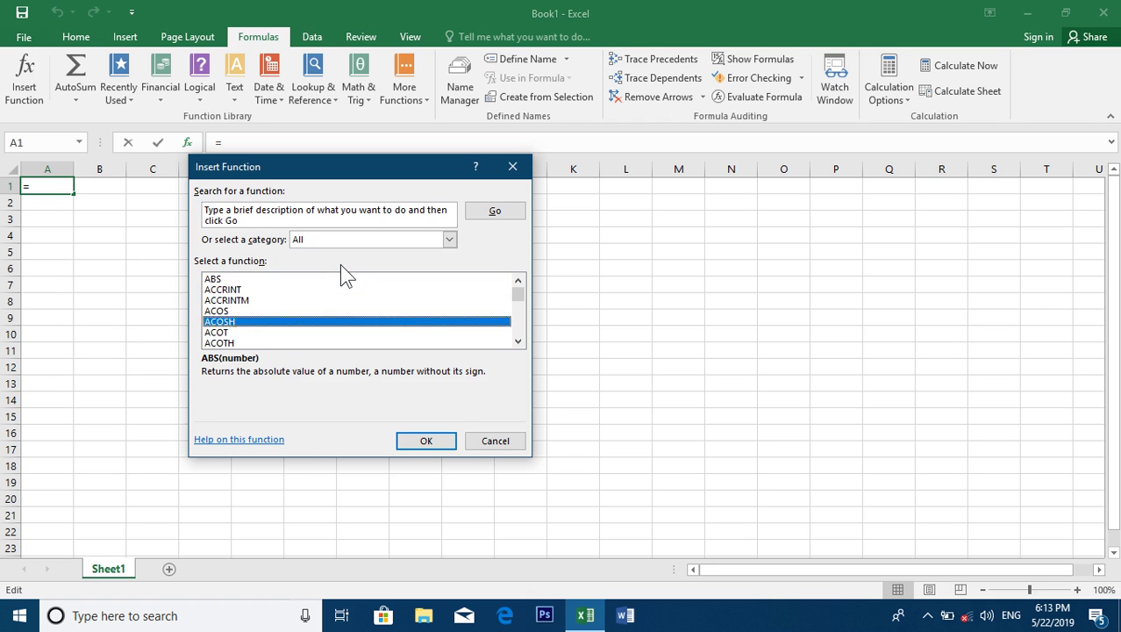
key("Down")
key("Down")
key("Down")
key("Down")
key("Down")
key("Down")
key("Down")
key("Down")
key("Down")
key("Down")
key("Down")
key("Down")
key("Down")
key("Down")
key("Down")
key("Down")
key("Down")
key("Down")
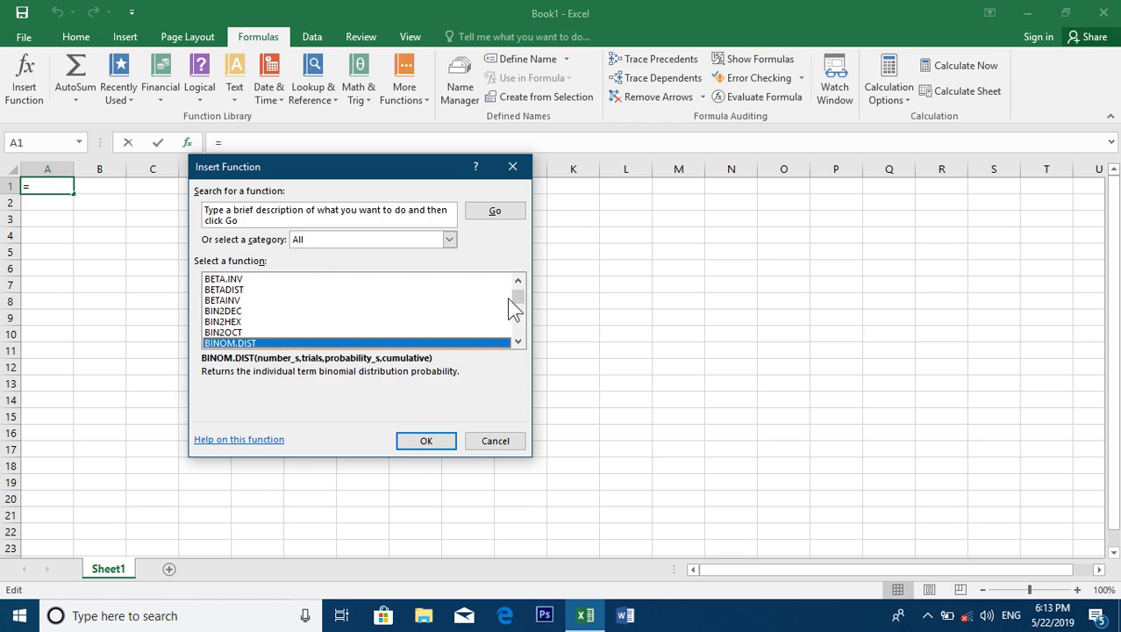
left_click_drag(517, 298, 520, 349)
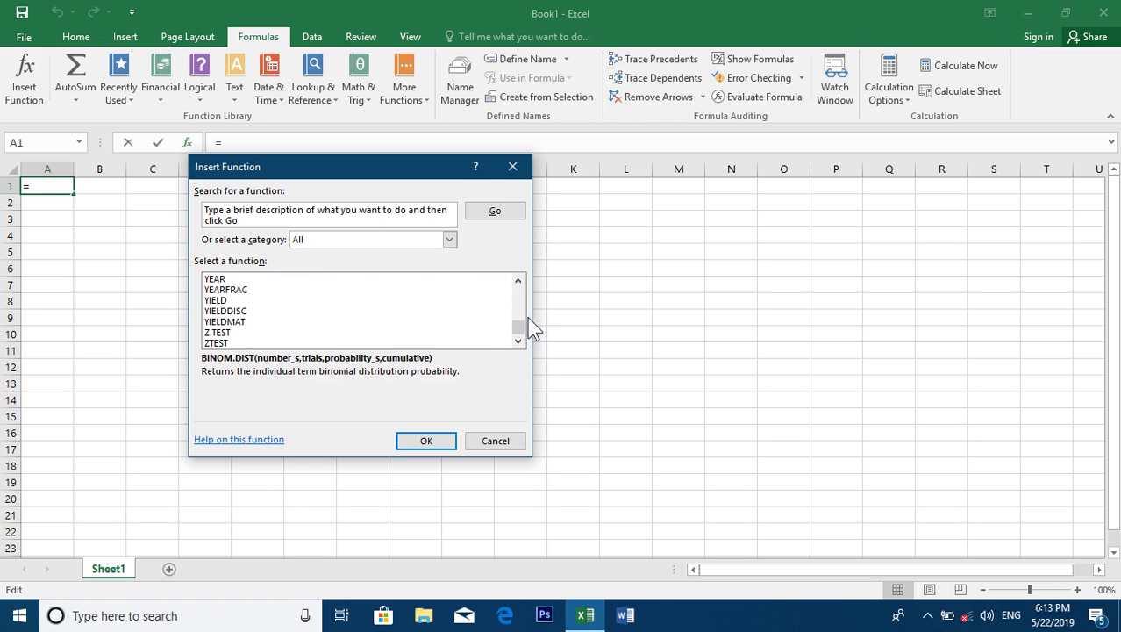
left_click_drag(518, 328, 517, 283)
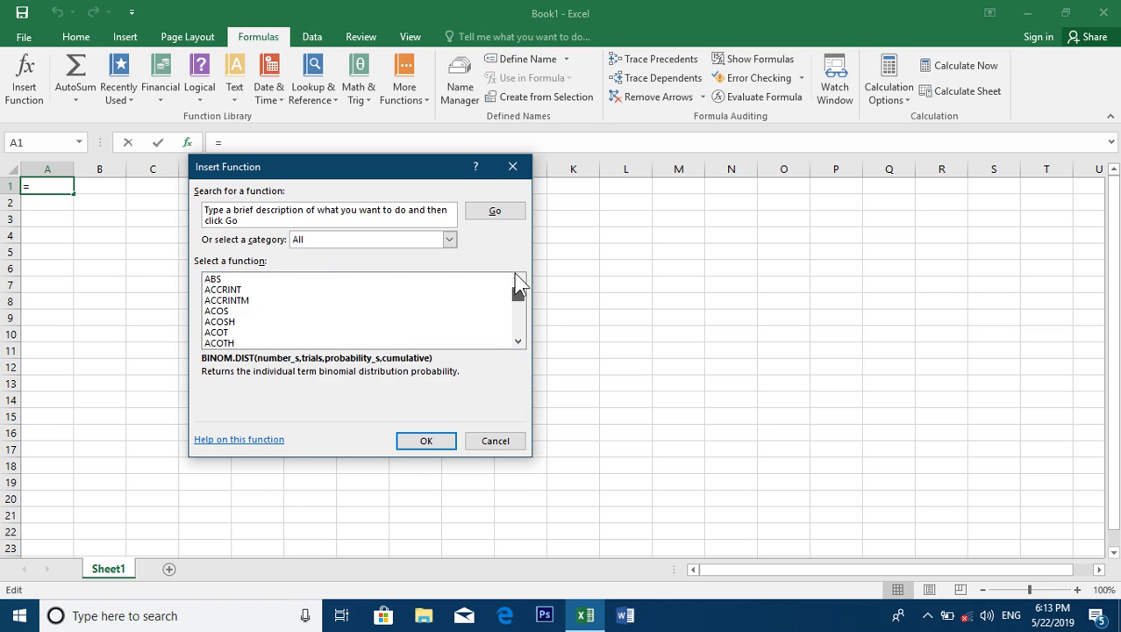
View the Financial, Date & Time, Math & Trig, Statistical and Engineering function categories, and close Insert Function without inserting anything.
left_click(448, 241)
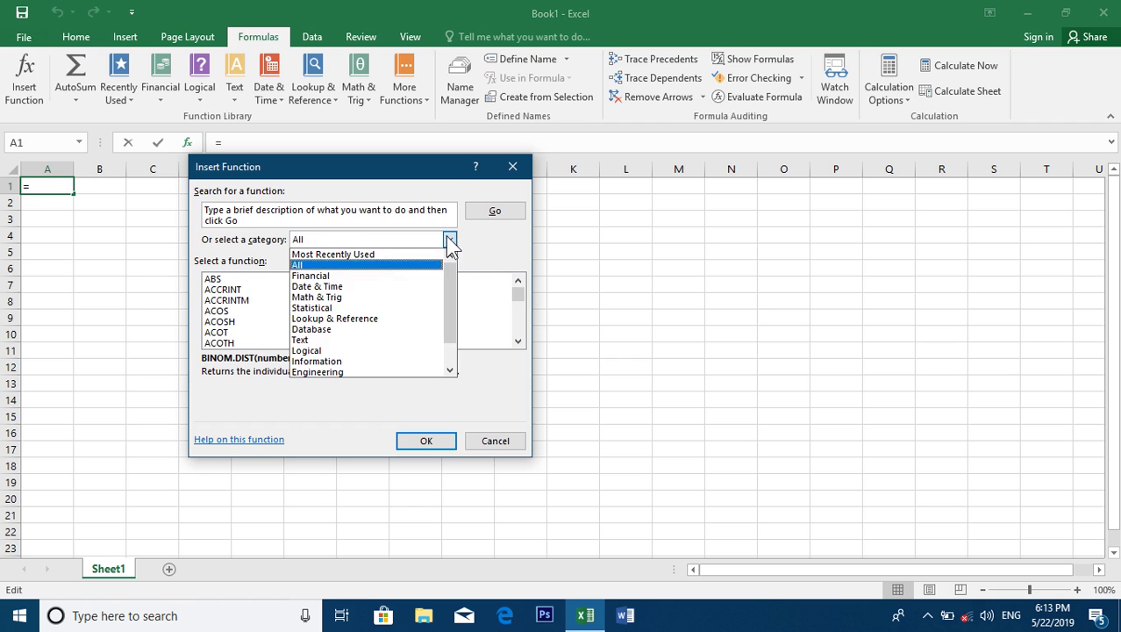
left_click(317, 279)
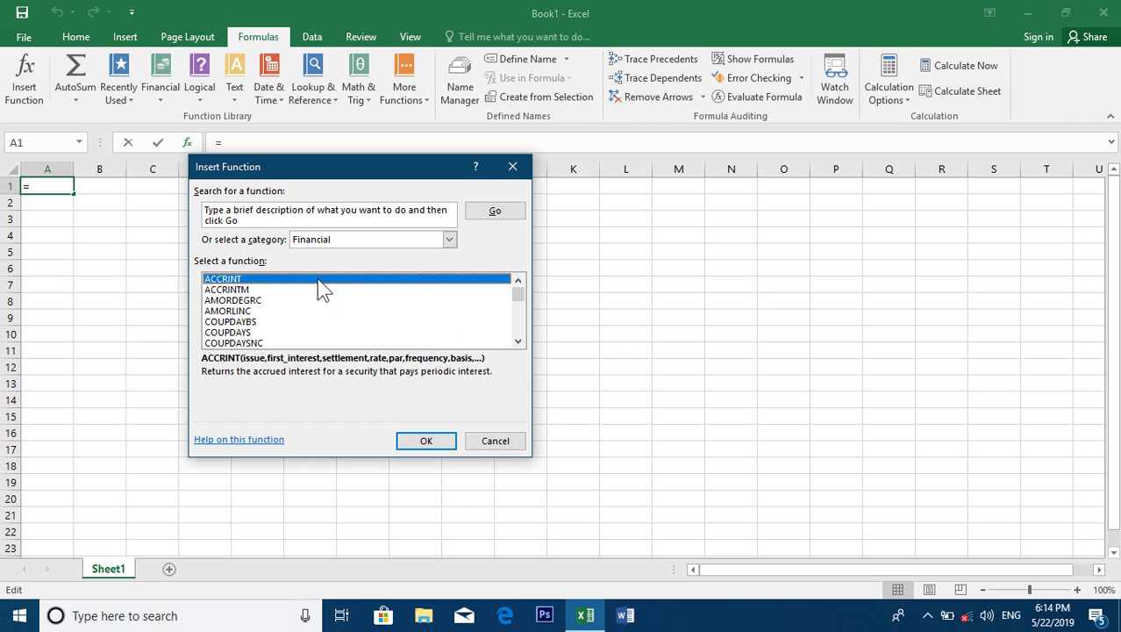
left_click(451, 243)
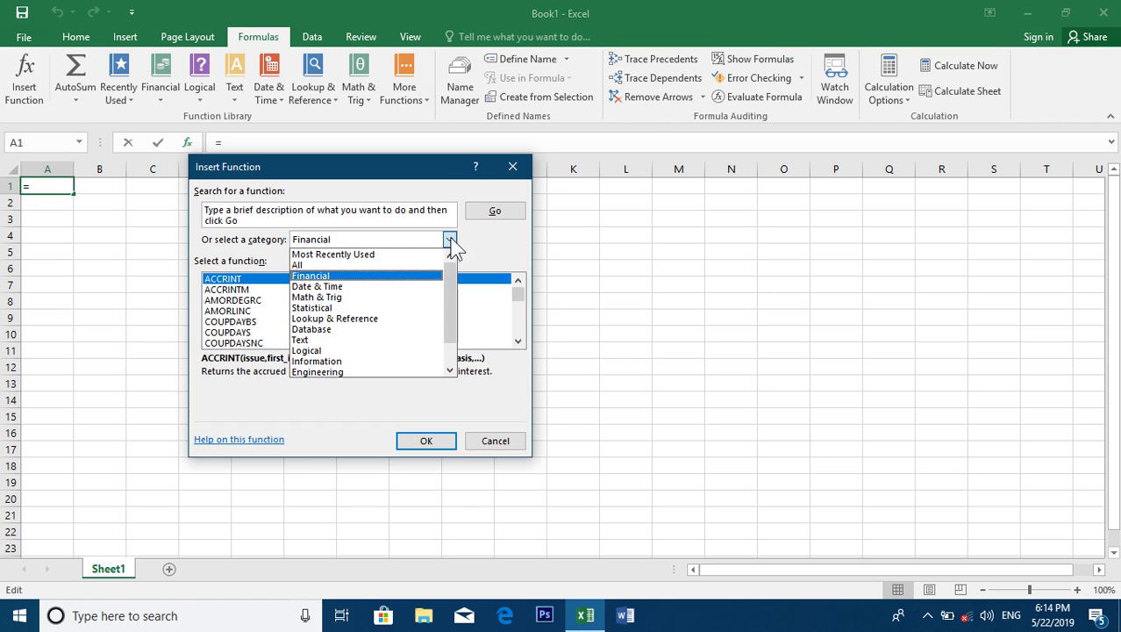
left_click(348, 289)
left_click(448, 243)
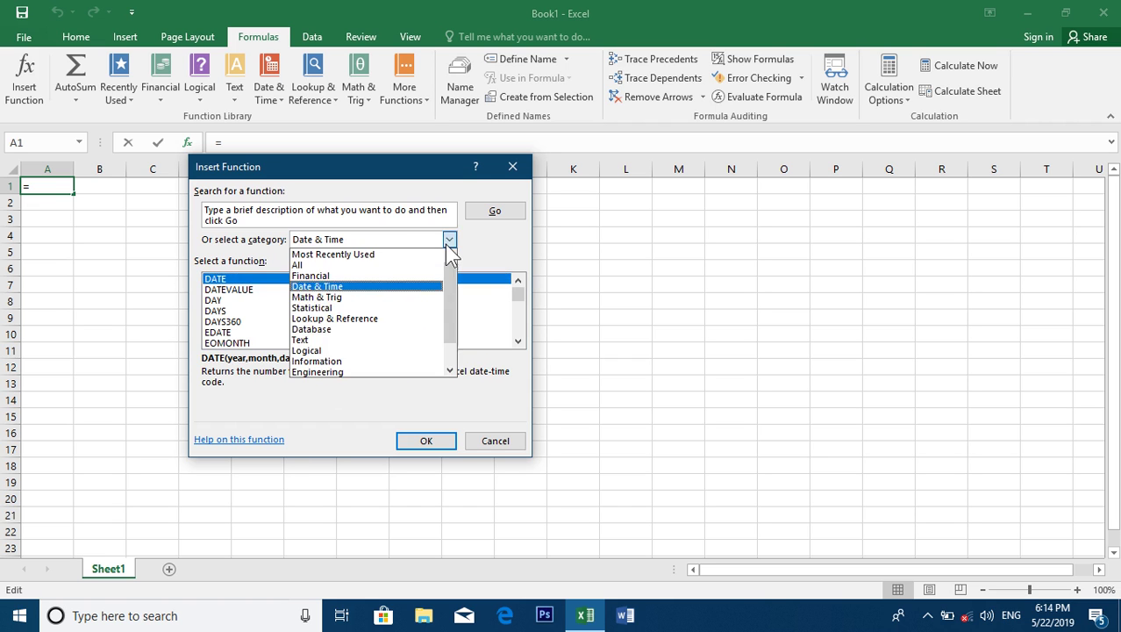
left_click(332, 297)
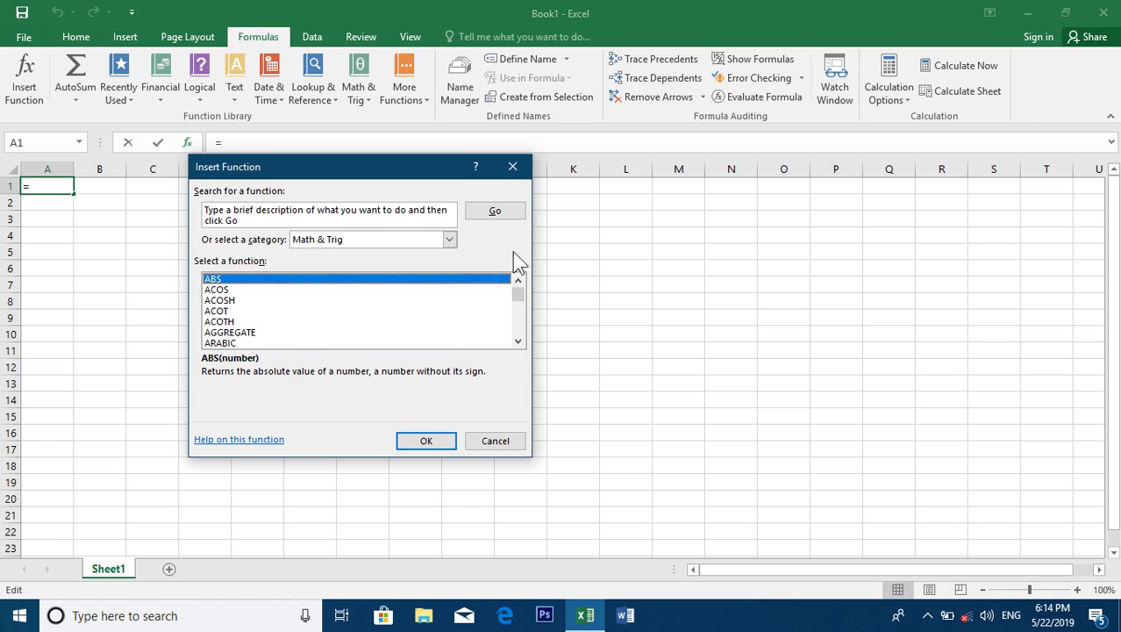
left_click(451, 241)
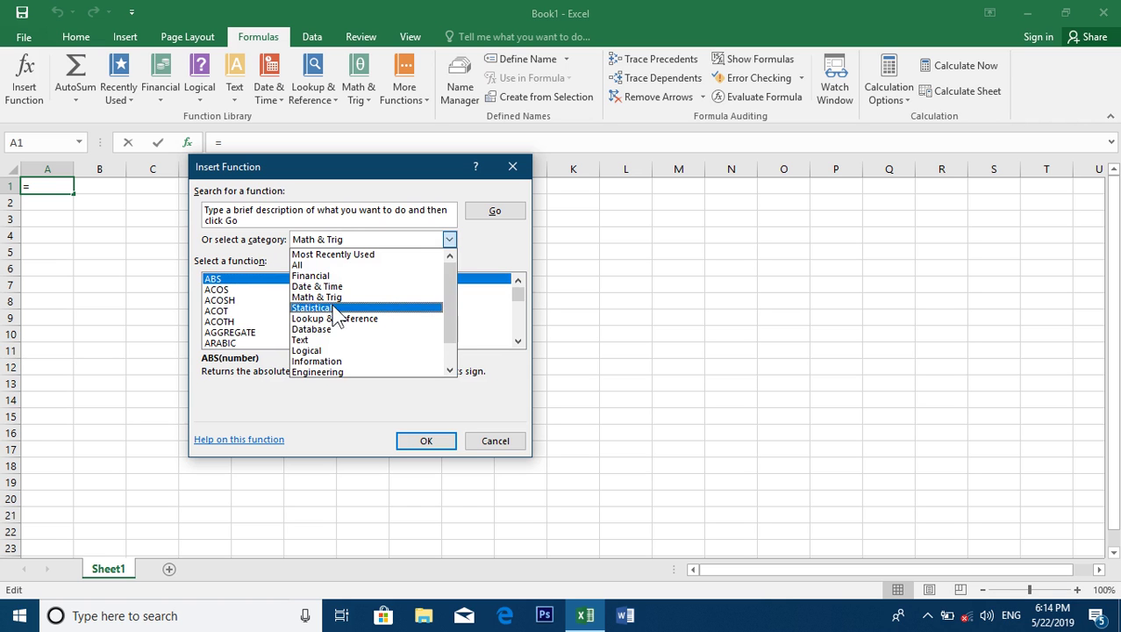
left_click(336, 309)
left_click(449, 240)
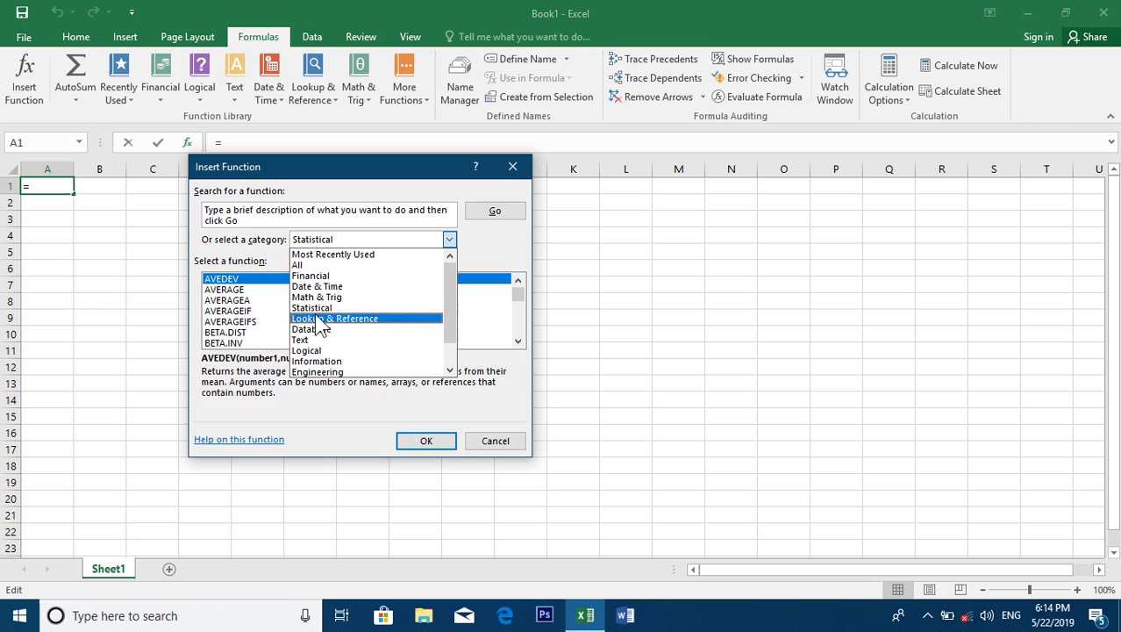
left_click(345, 371)
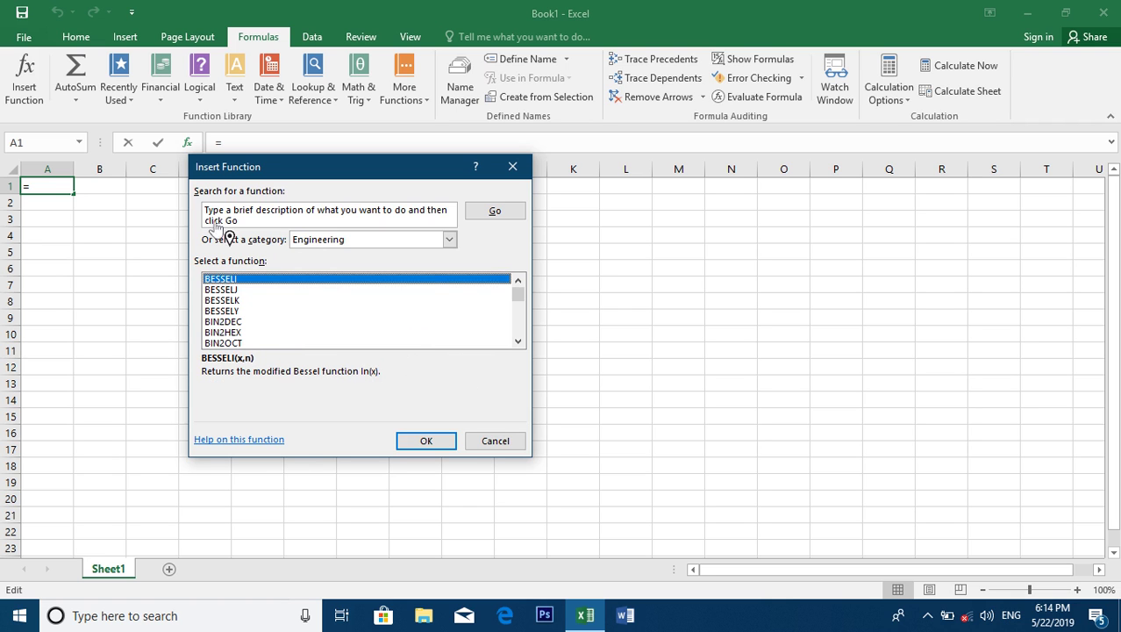
left_click(505, 444)
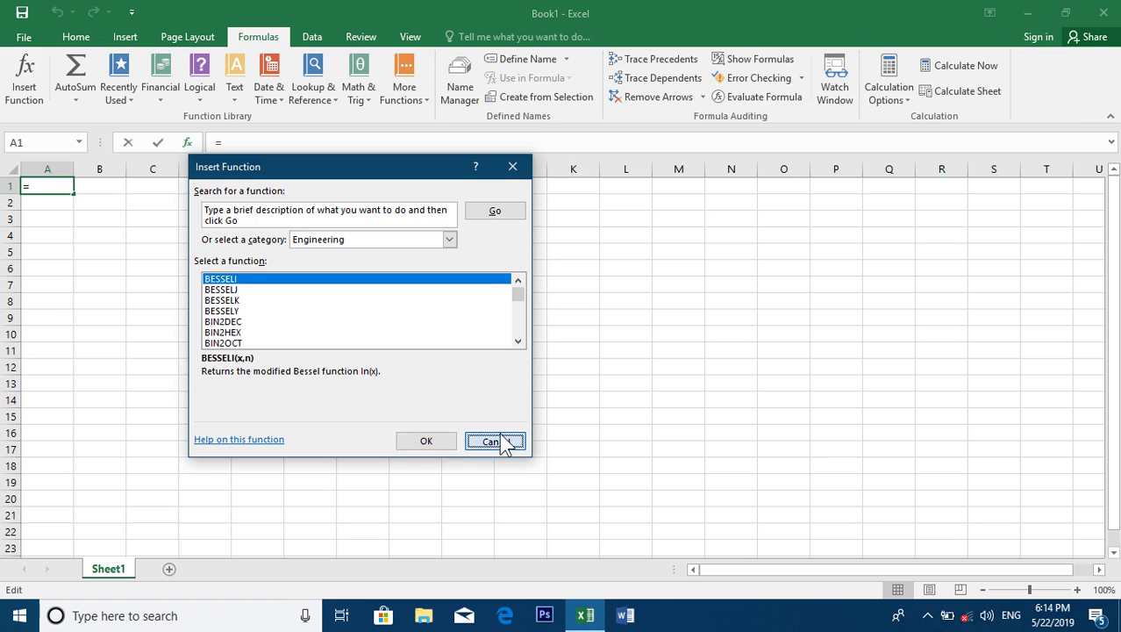
Examine the AutoSum function choices in both the Function Library and the Home editing commands.
left_click(129, 98)
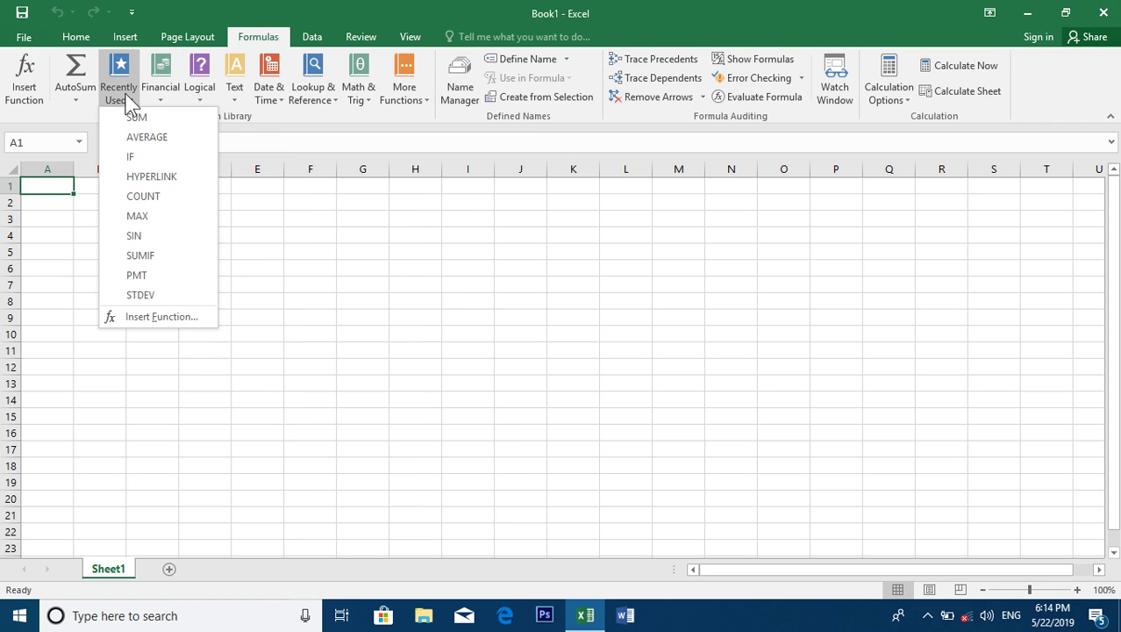
left_click(82, 95)
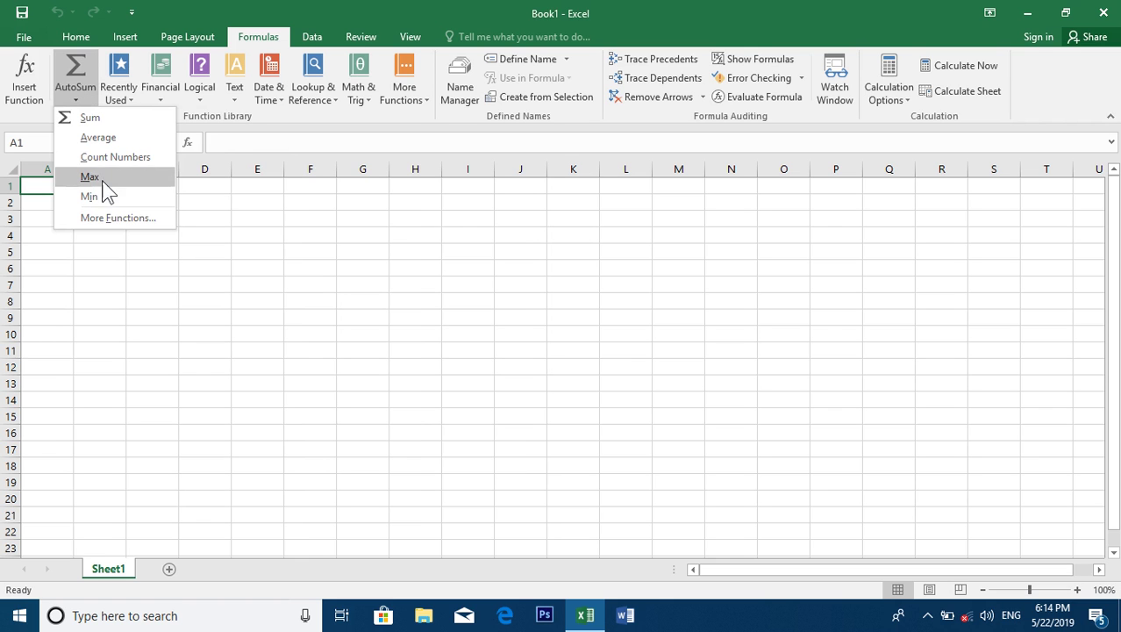
left_click(74, 37)
left_click(992, 59)
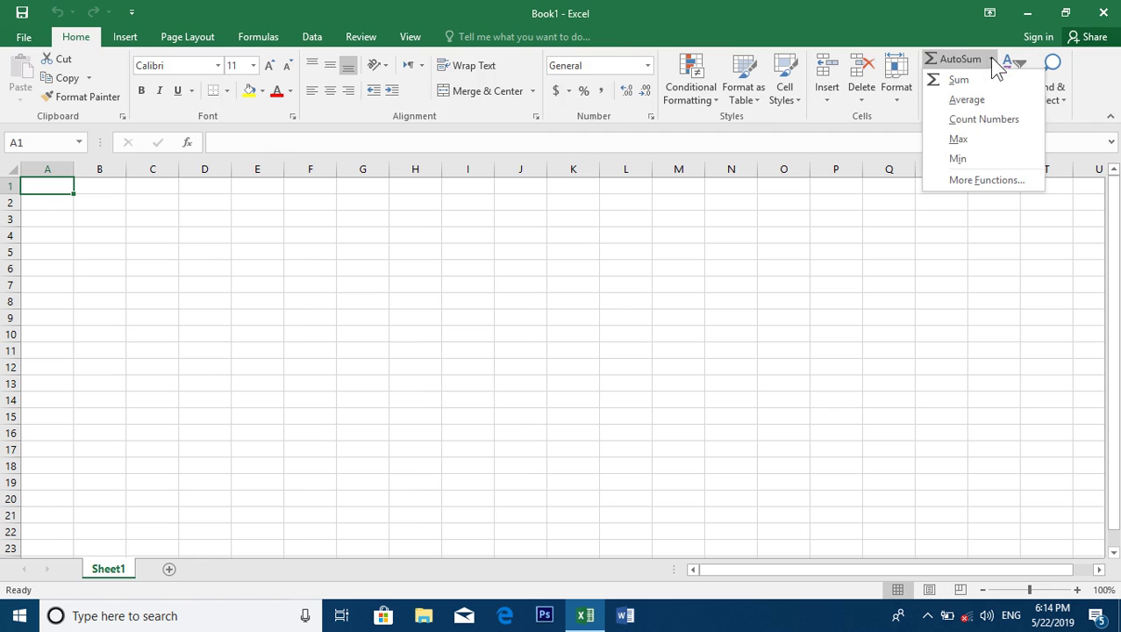
left_click(258, 38)
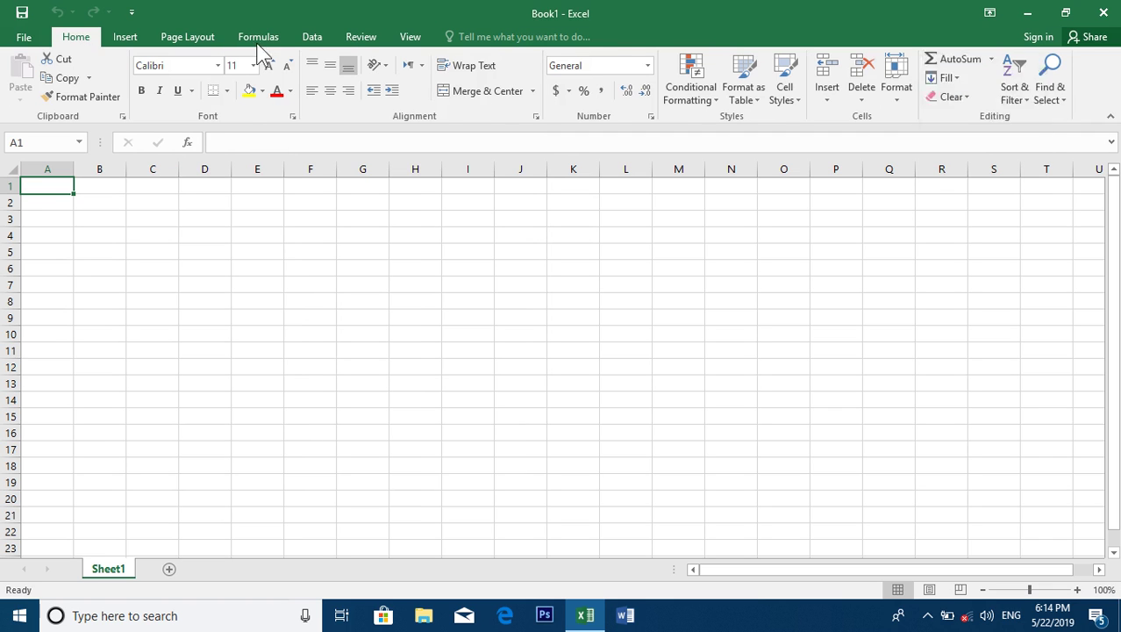
Look through the Recently Used, Financial, Logical, Text, Date & Time, Lookup & Reference and Math & Trig function lists.
left_click(118, 95)
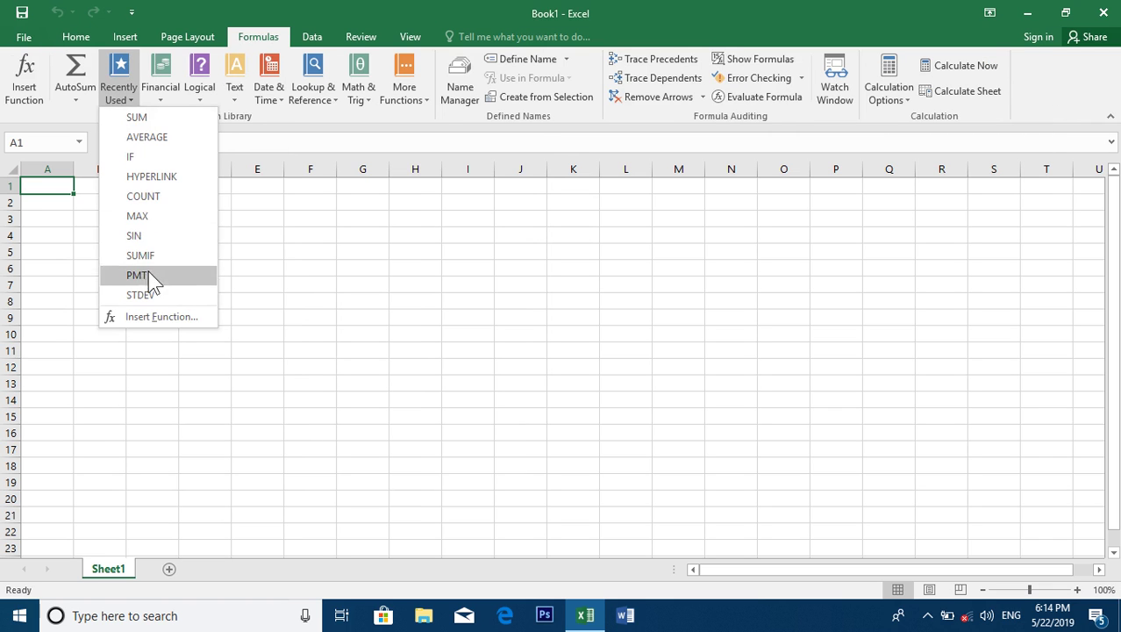
left_click(167, 98)
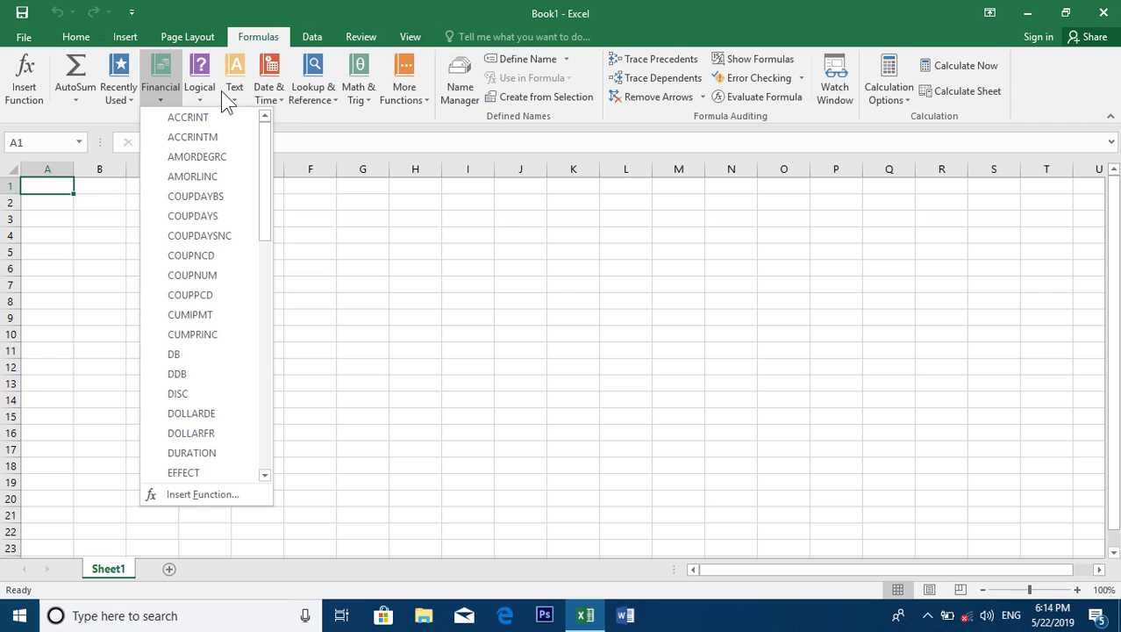
left_click(204, 93)
left_click(233, 94)
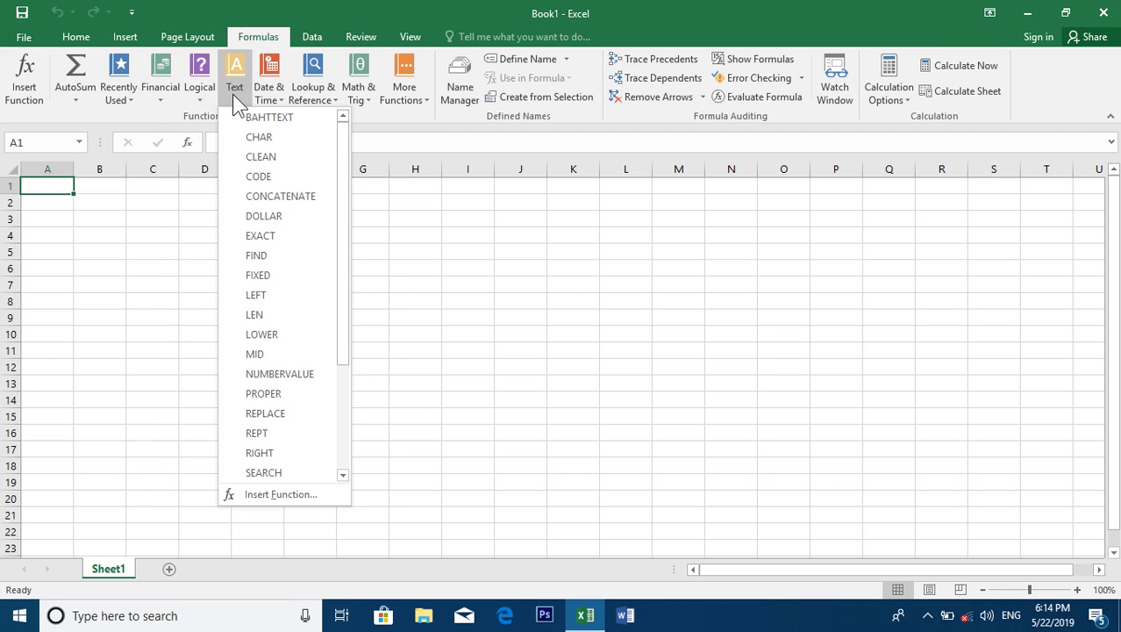
left_click(258, 93)
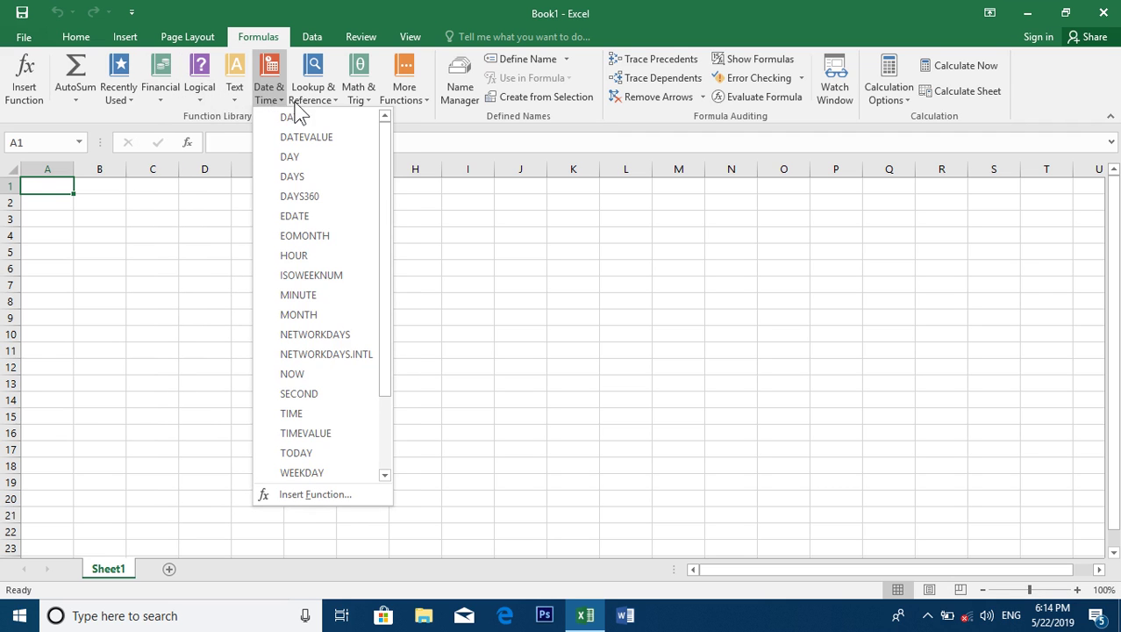
left_click(328, 95)
left_click(361, 95)
Examine the additional function categories, including Web and Engineering with the BIN2HEX description, and close the list.
left_click(395, 103)
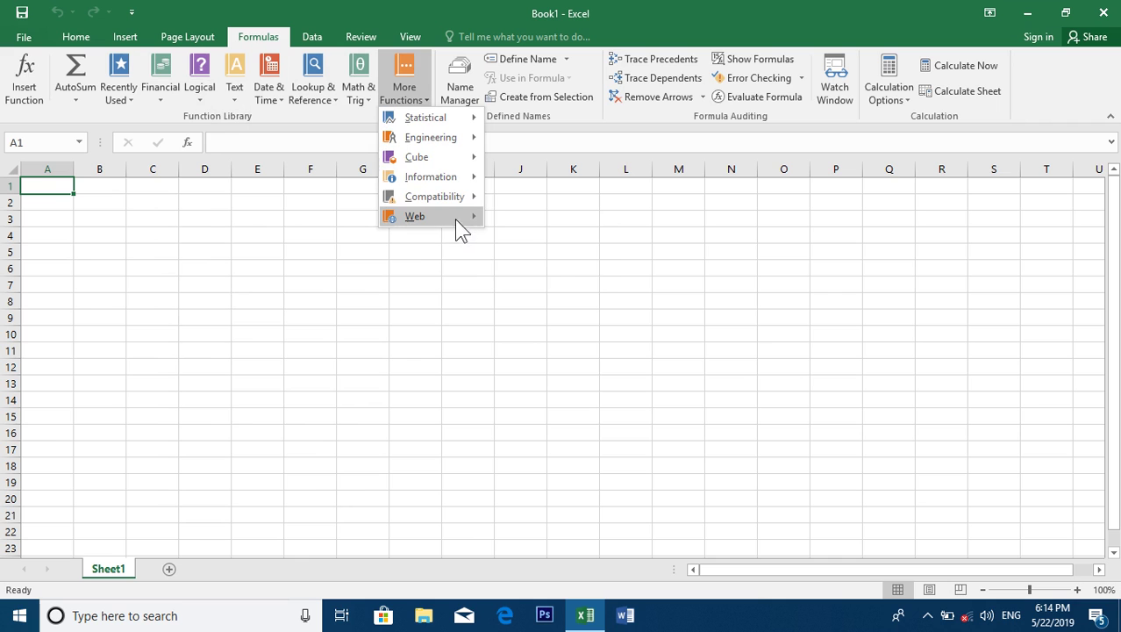
mouse_move(457, 215)
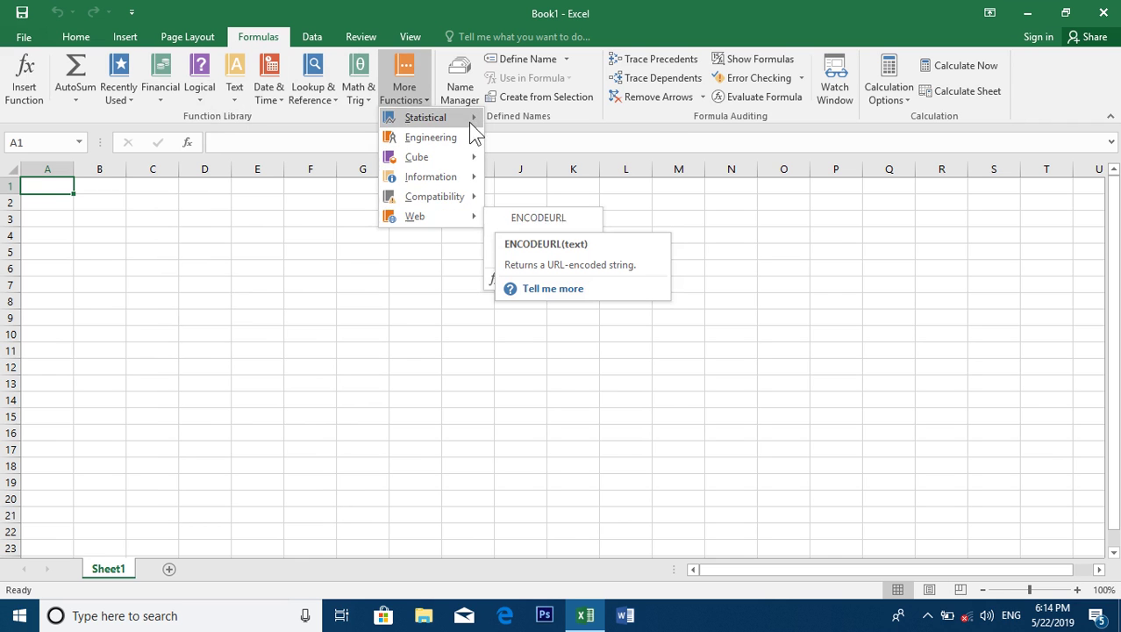
mouse_move(461, 140)
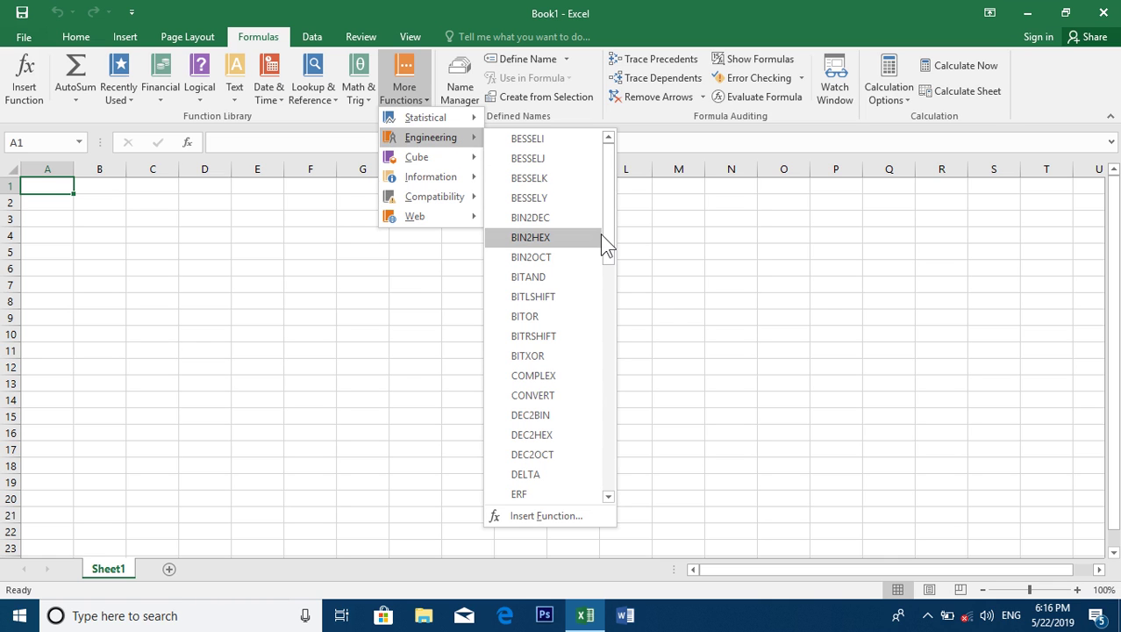
mouse_move(604, 246)
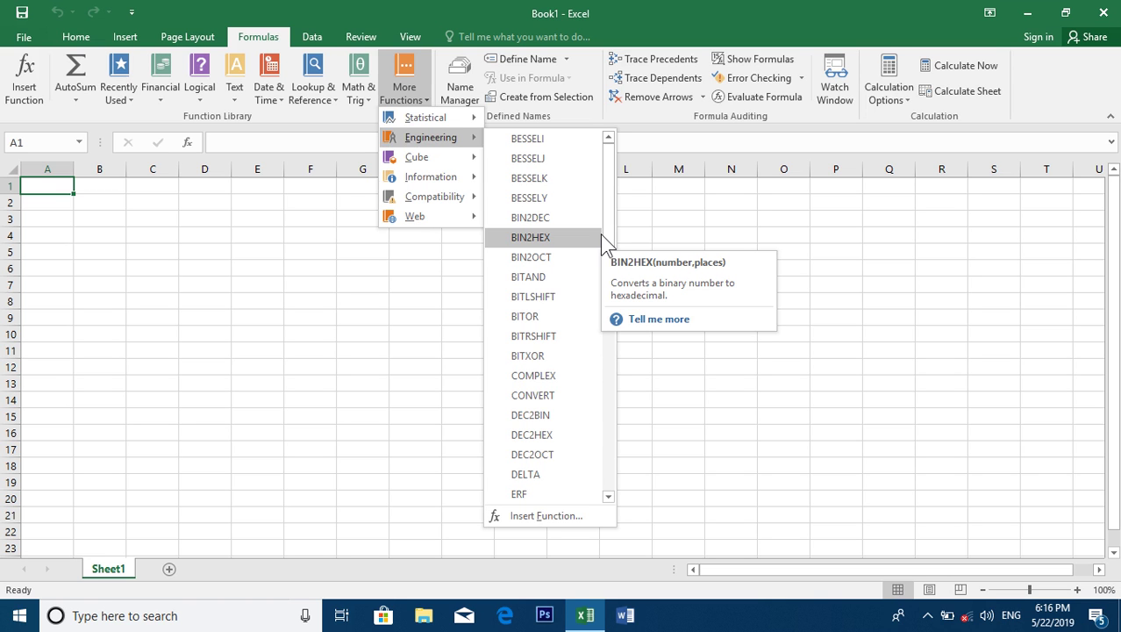
left_click(418, 322)
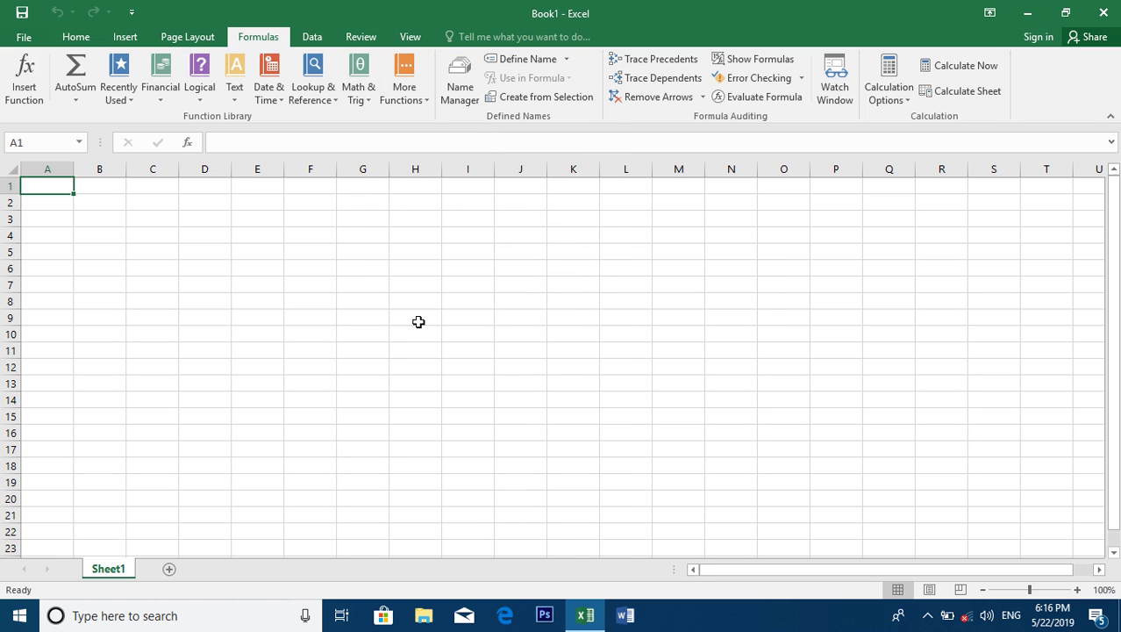
left_click(159, 88)
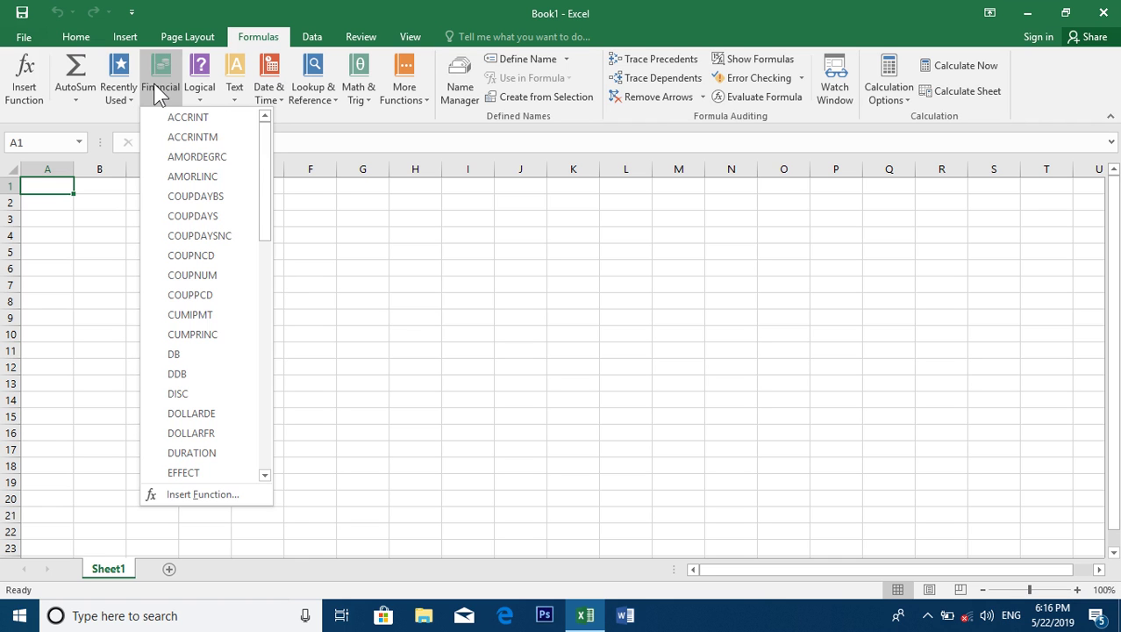
left_click(39, 239)
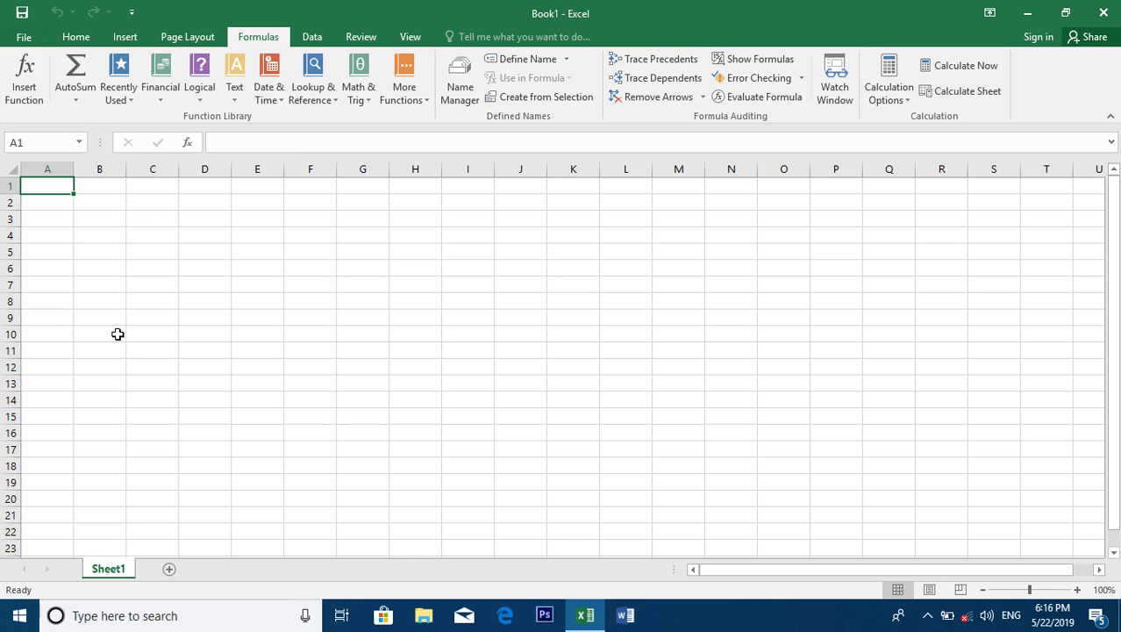
Enter the function names Sum, Max, Min and Average in cells A1 to A4.
type("Sum")
key("Return")
type("Max")
key("Return")
type("Min")
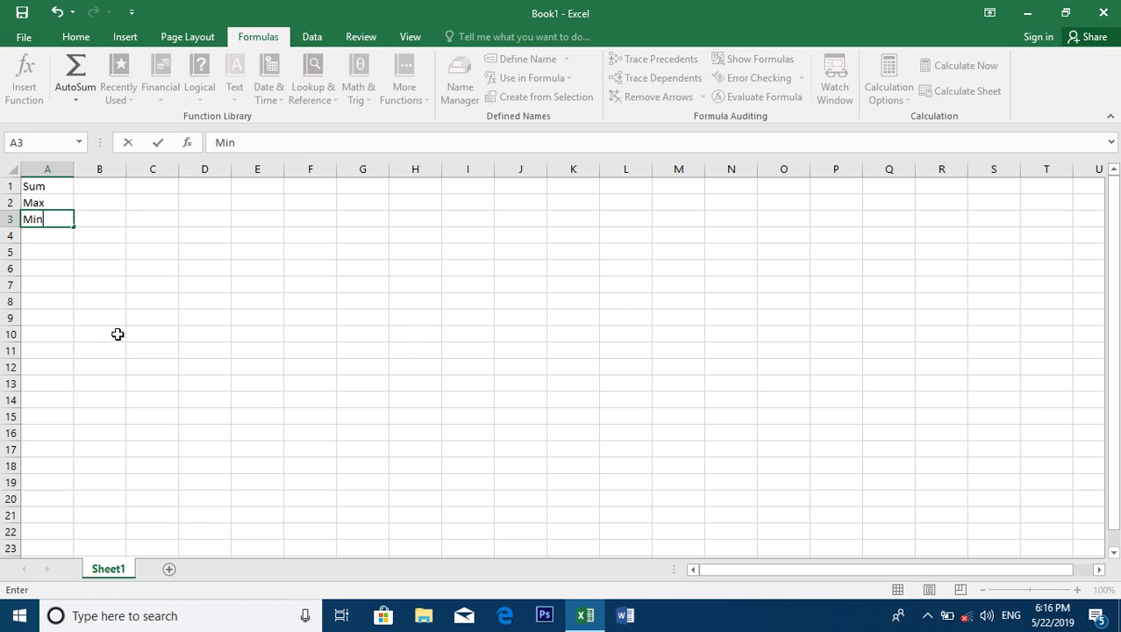
key("Return")
type("Average")
key("Return")
Continue the list with Count, Counta and Countblank in cells A5 to A7.
type("Count")
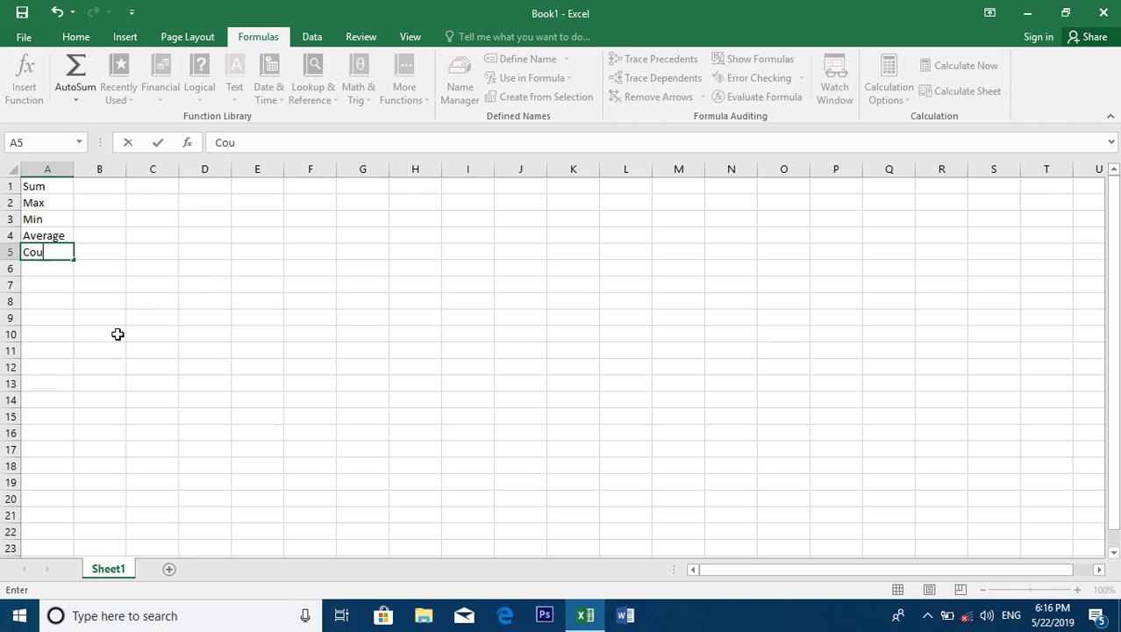
key("Return")
type("Counta")
key("Return")
type("Countblank")
key("Return")
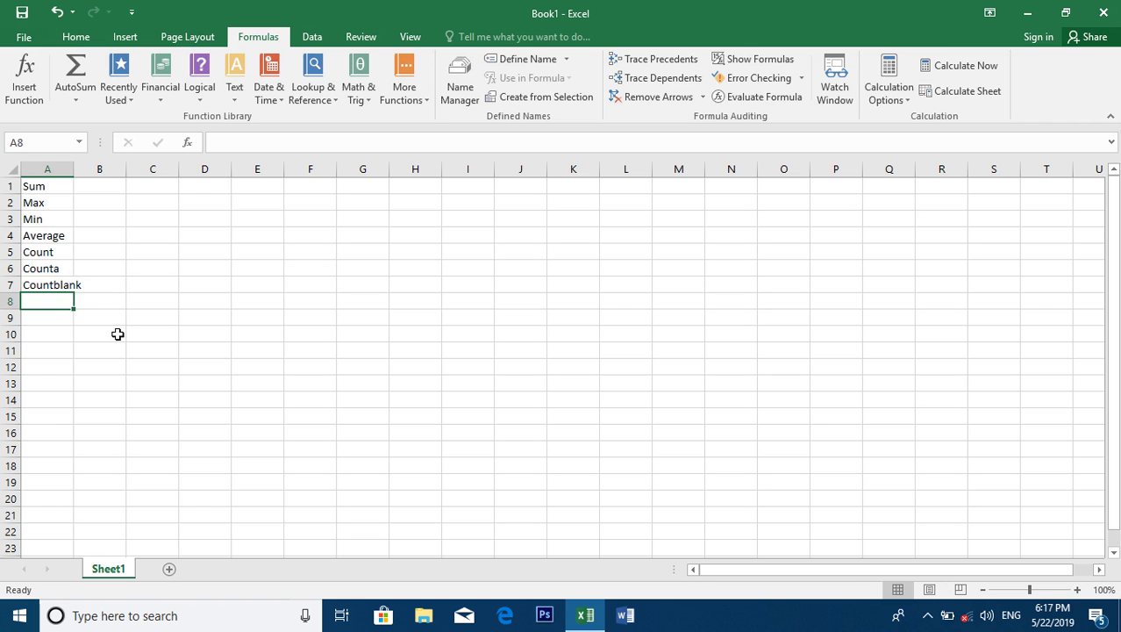
Insert an empty column before the function names and an empty row above them.
left_click(8, 186)
right_click(8, 186)
left_click(27, 200)
left_click(44, 167)
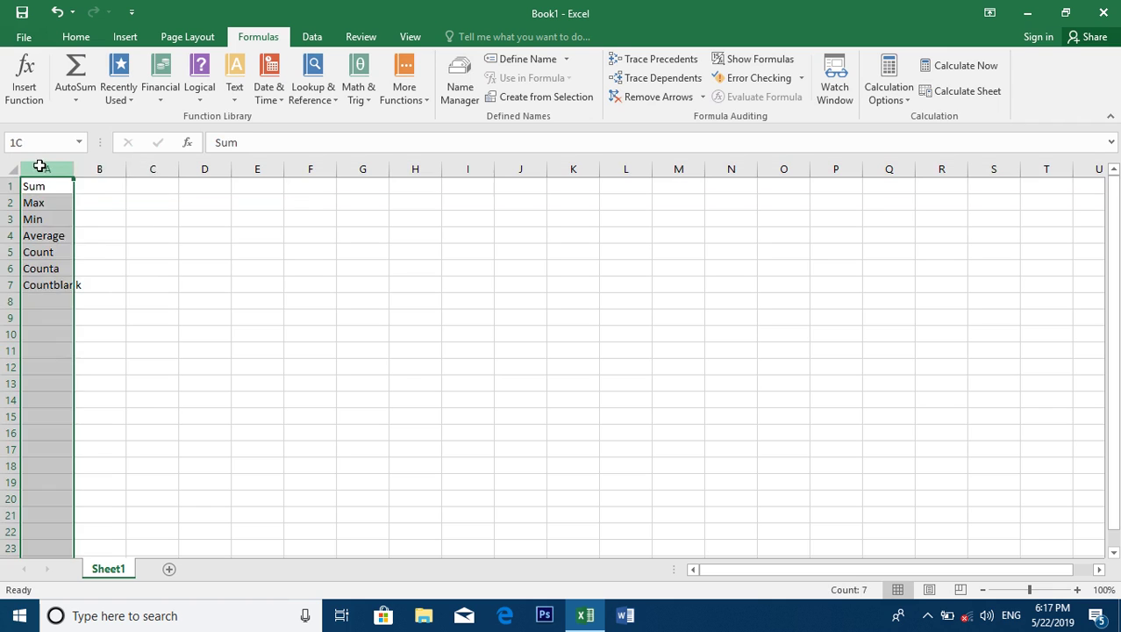
right_click(44, 168)
left_click(101, 279)
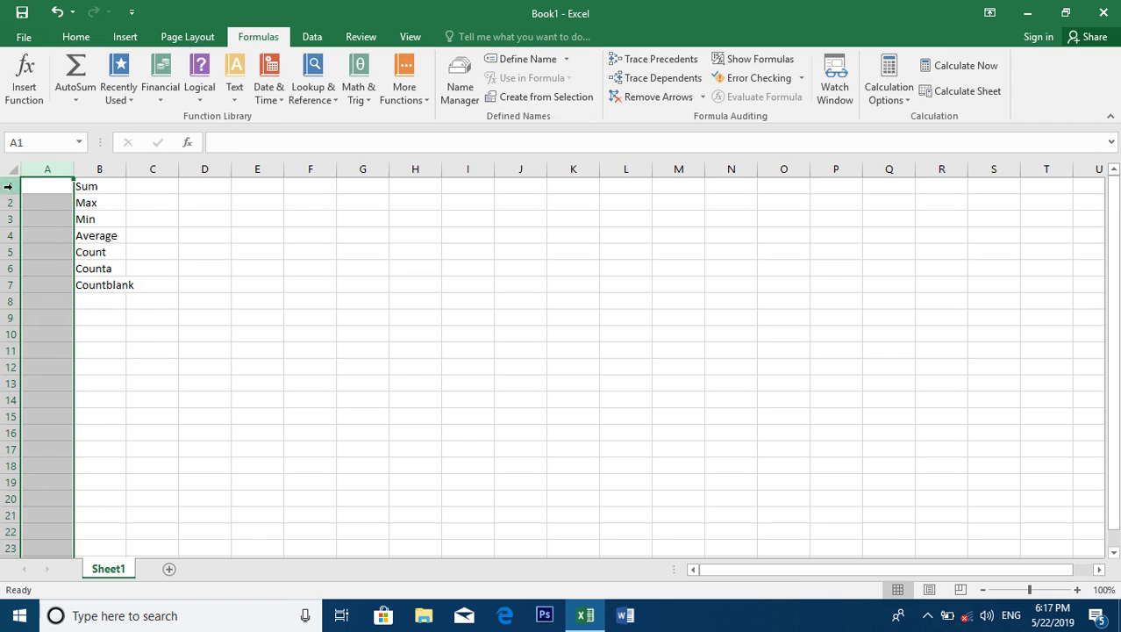
left_click(9, 186)
right_click(10, 186)
left_click(49, 300)
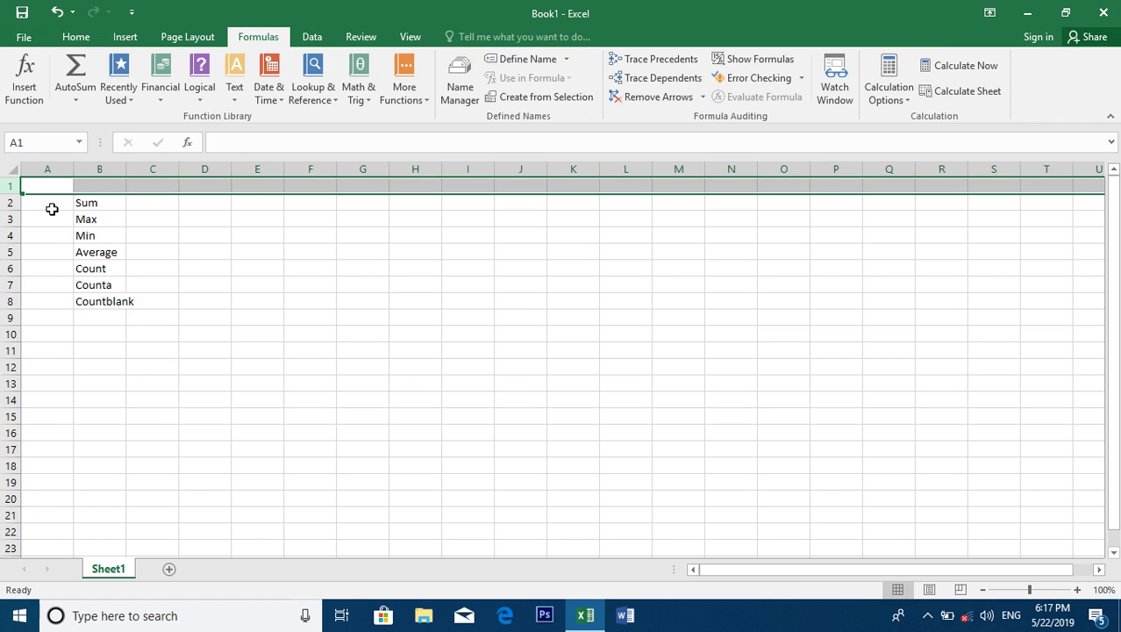
Enter the headings No, Functions, Formul and Usage in cells A1 to D1.
left_click(38, 185)
type("No")
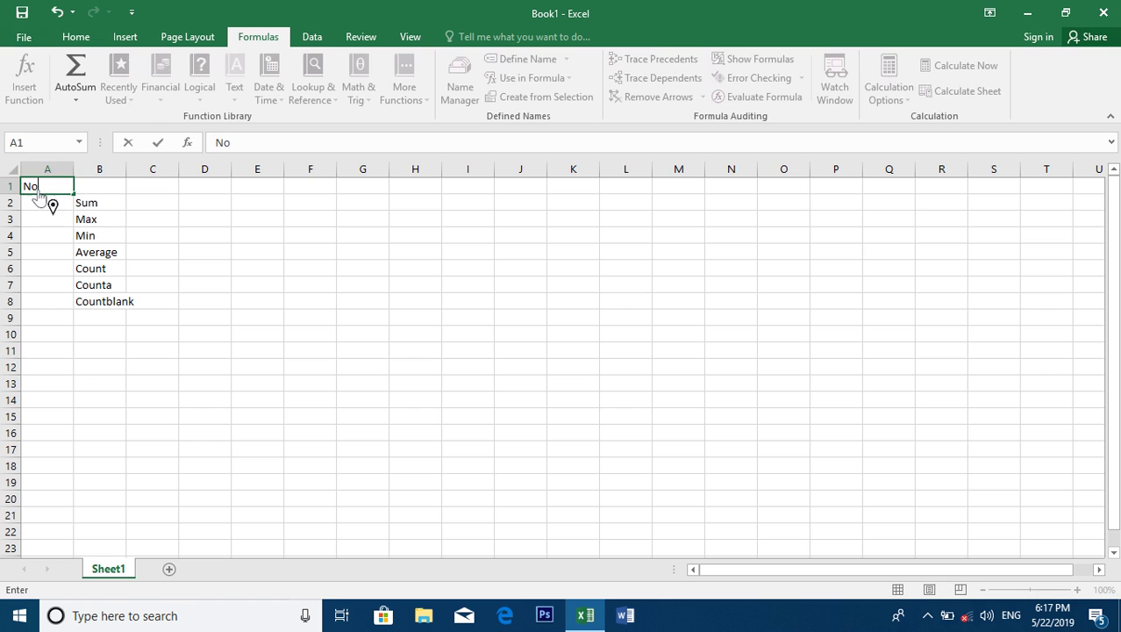
key("Tab")
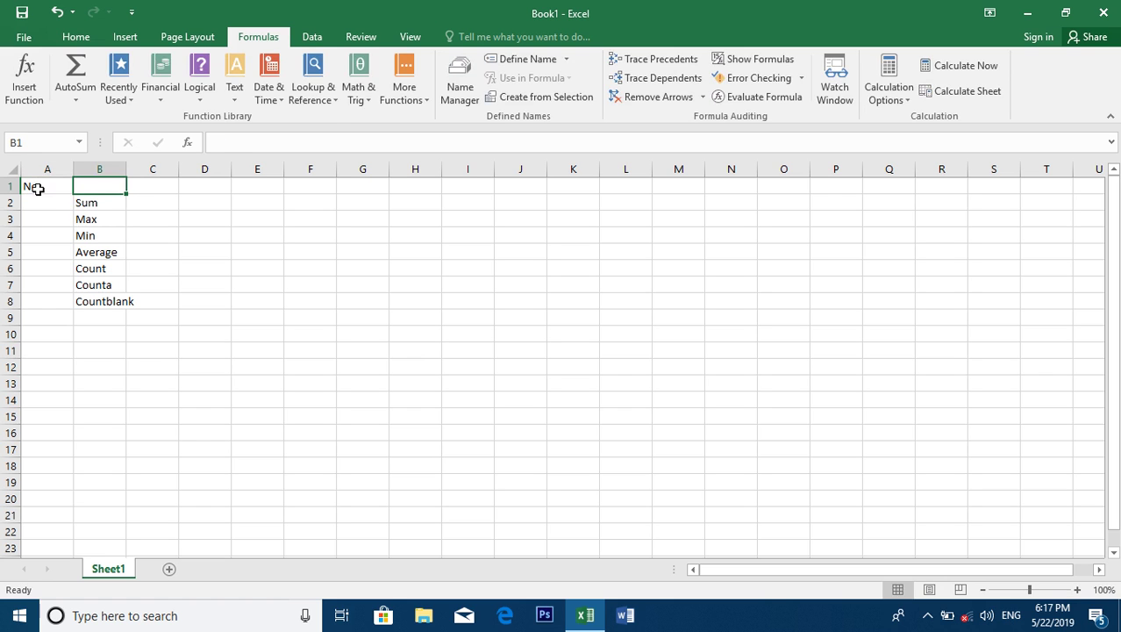
type("Functions")
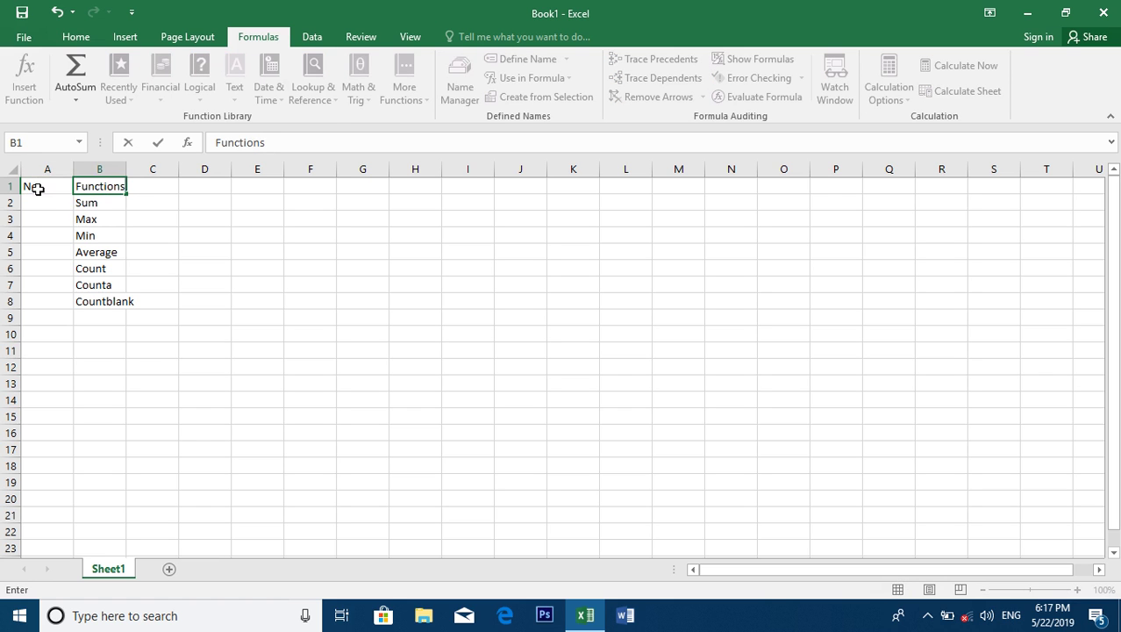
key("Tab")
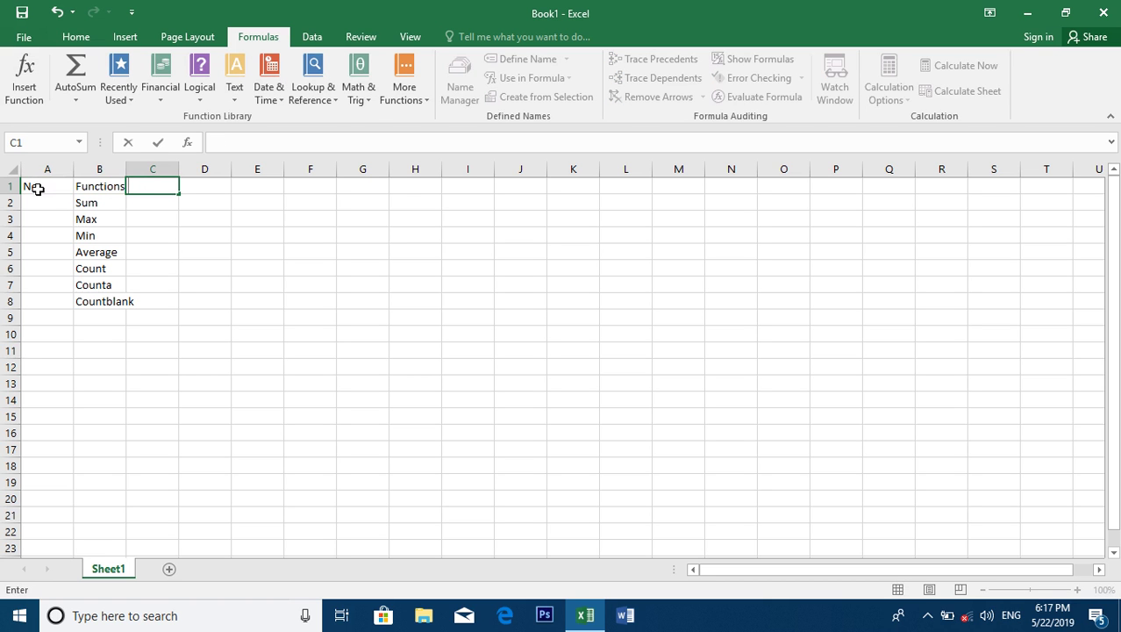
type("F")
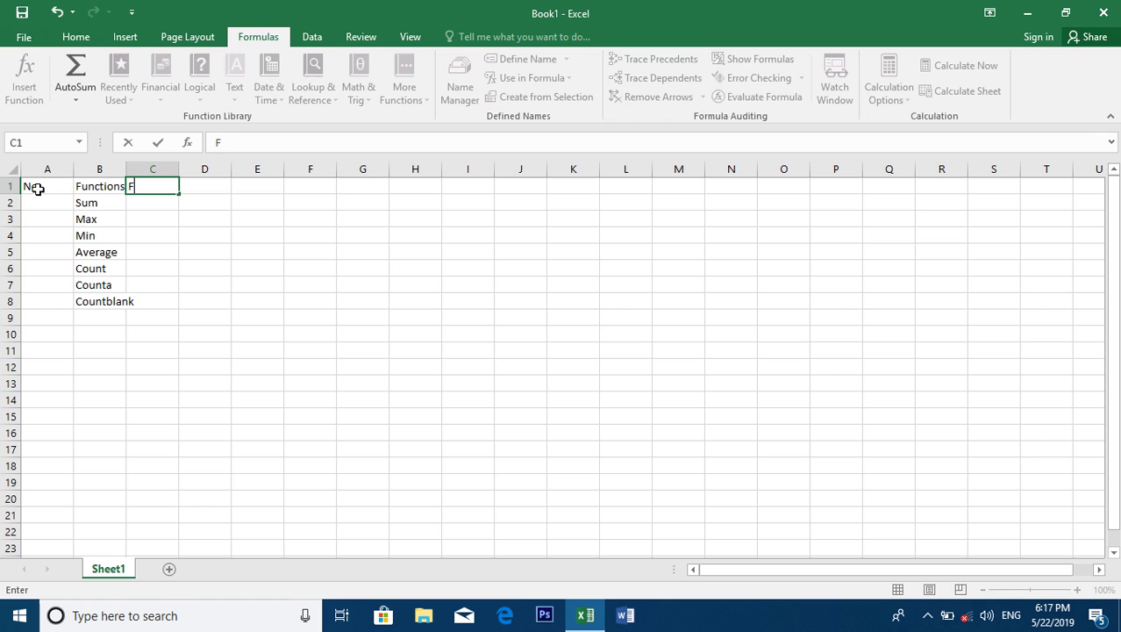
type("ormul")
key("Tab")
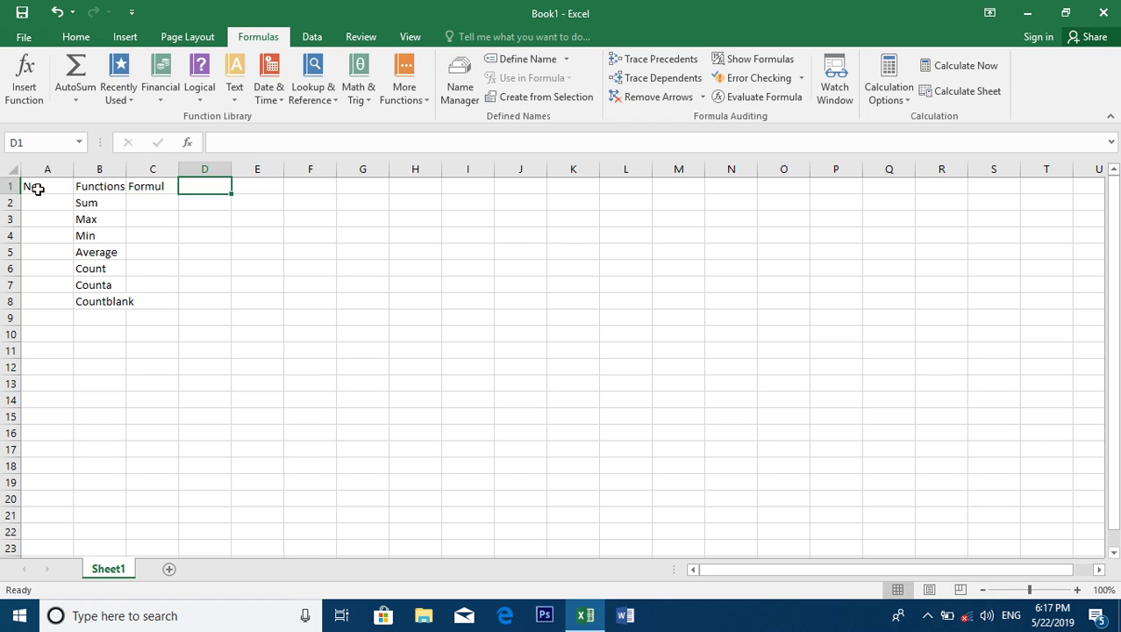
type("Usage")
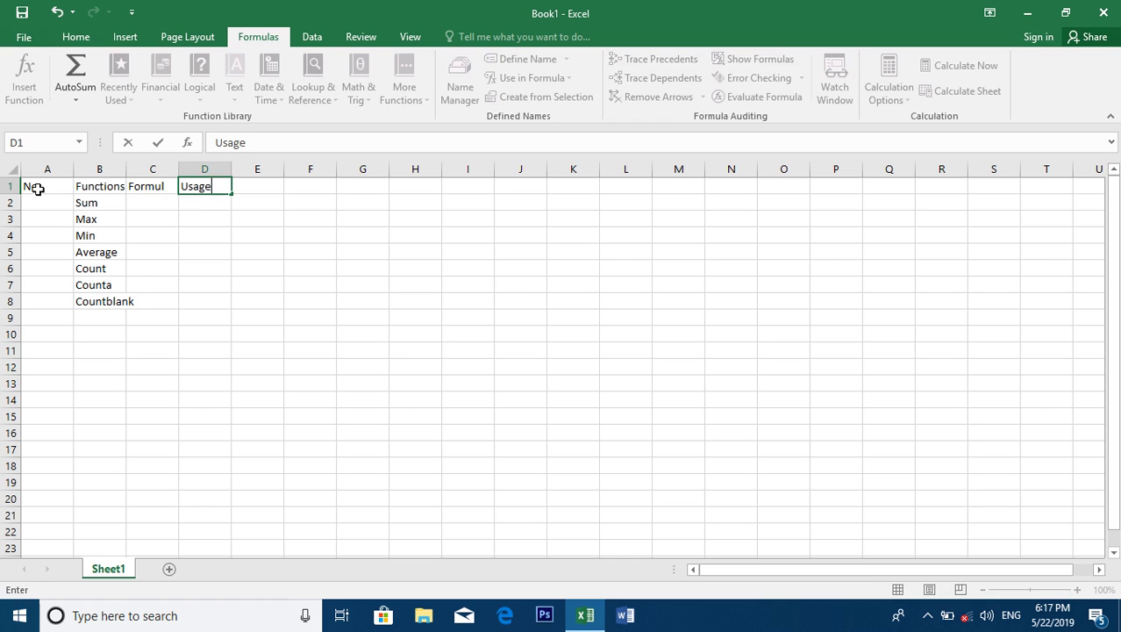
key("Return")
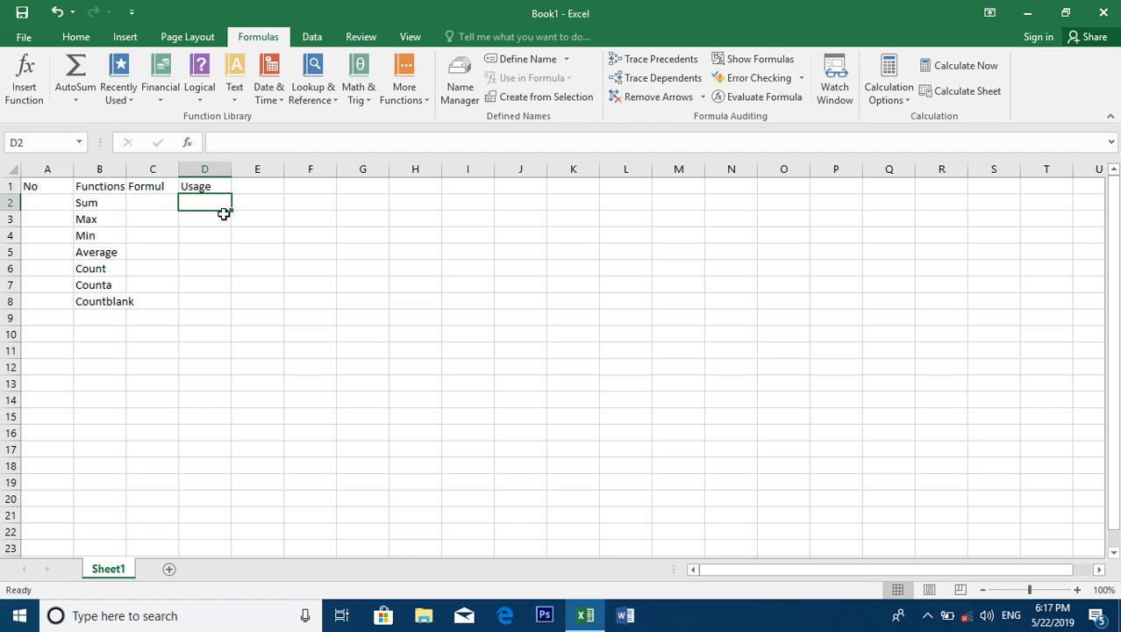
Merge and center the Usage heading across cells D1 to K1.
left_click_drag(210, 186, 558, 161)
left_click(74, 37)
left_click(487, 90)
Widen the Formul and Functions columns and narrow the No column to fit its heading.
left_click_drag(178, 168, 235, 168)
left_click_drag(126, 168, 173, 168)
left_click_drag(73, 168, 41, 169)
Number the rows under No from 1 to 10 by entering 1 and 2 and filling the series down to A11.
left_click(33, 202)
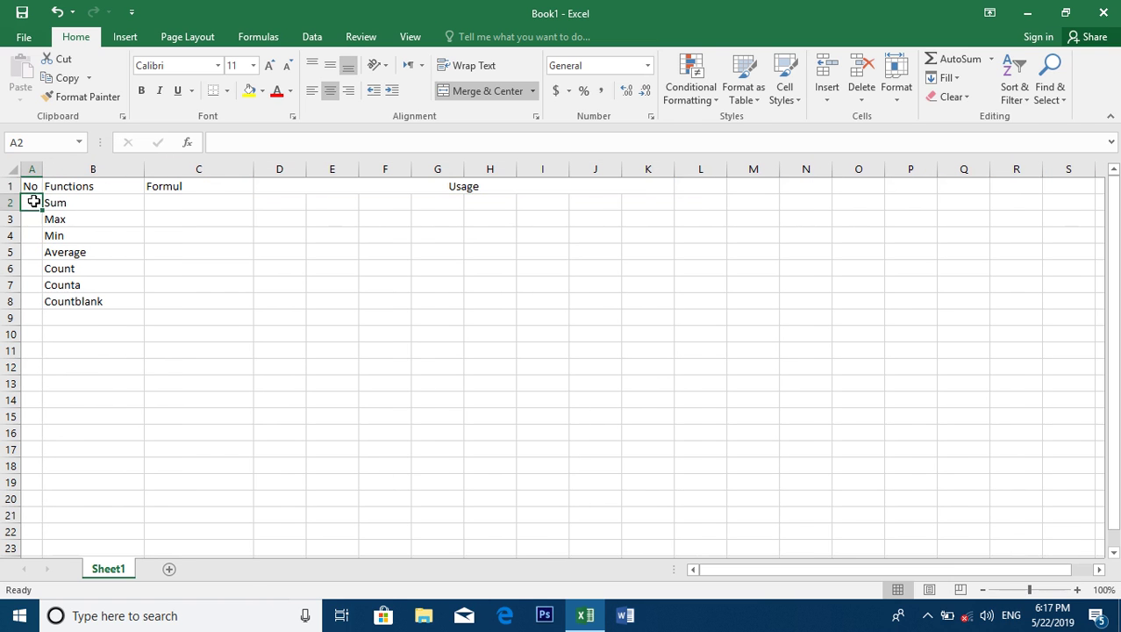
type("1")
key("Return")
type("2")
key("Return")
left_click_drag(26, 203, 27, 351)
Add the function names Power, Sqrt and Product in cells B9 to B11.
left_click(61, 313)
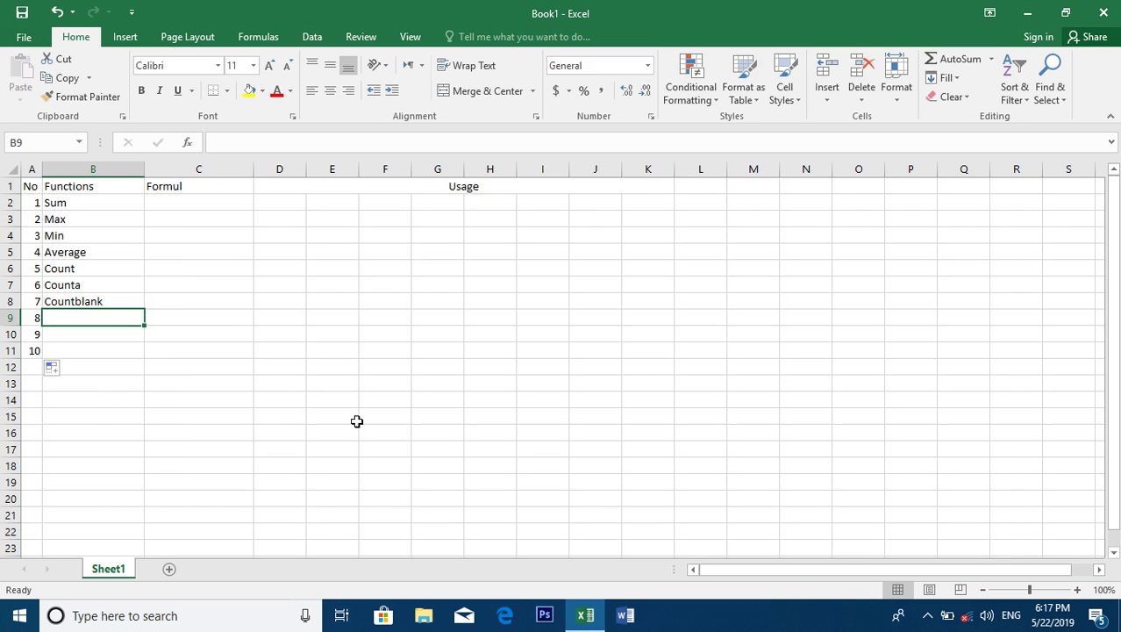
type("Power")
key("Return")
type("S")
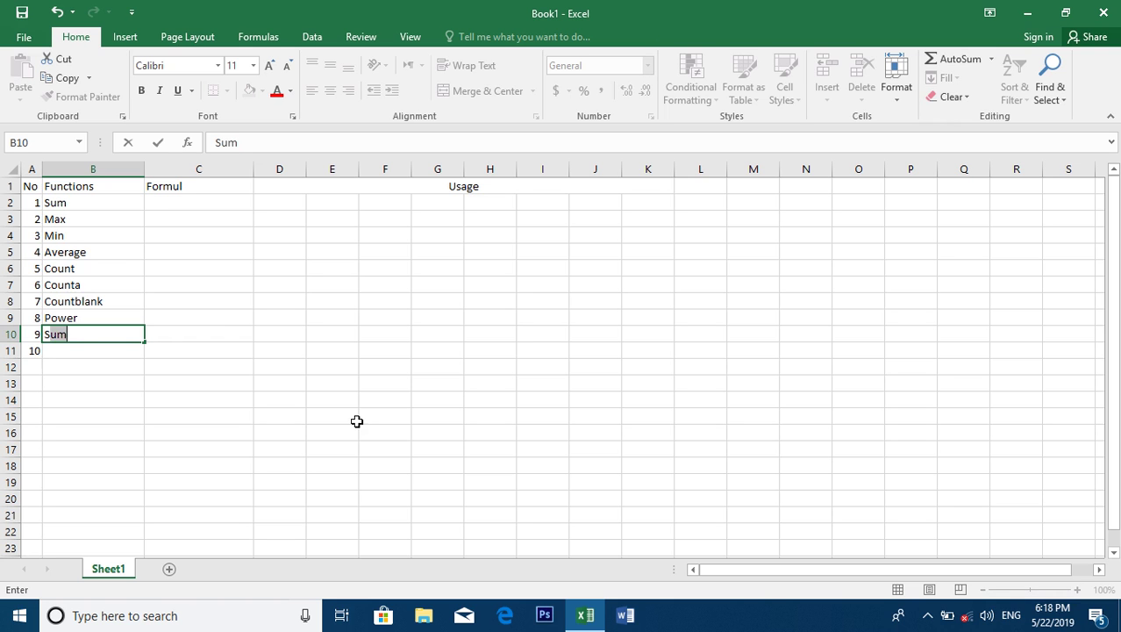
type("qrt")
key("Return")
type("Product")
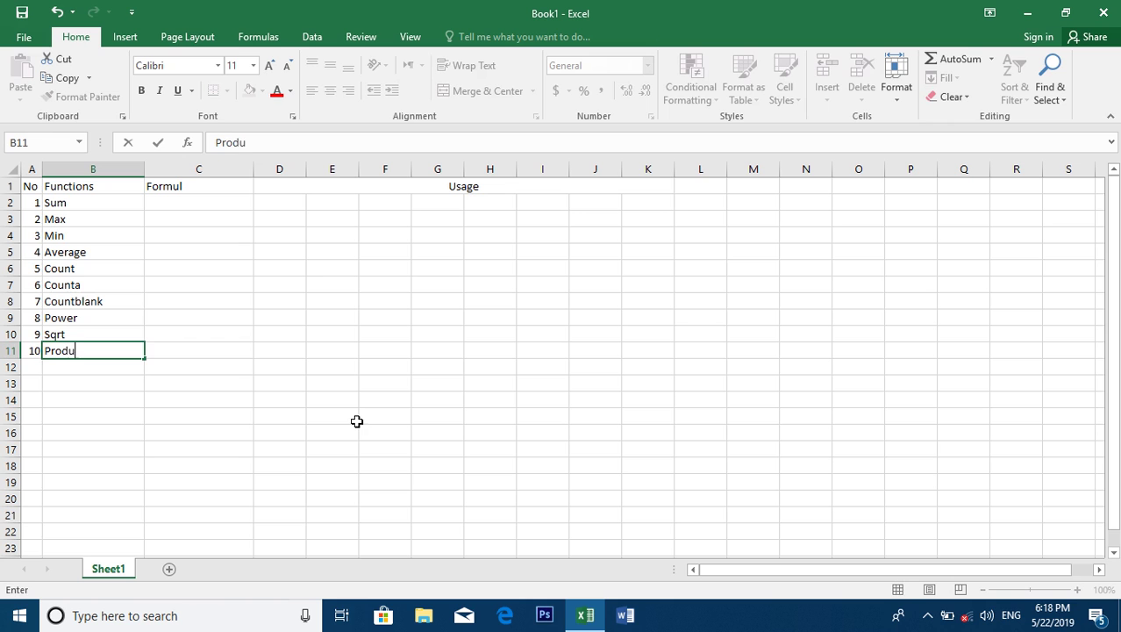
key("Return")
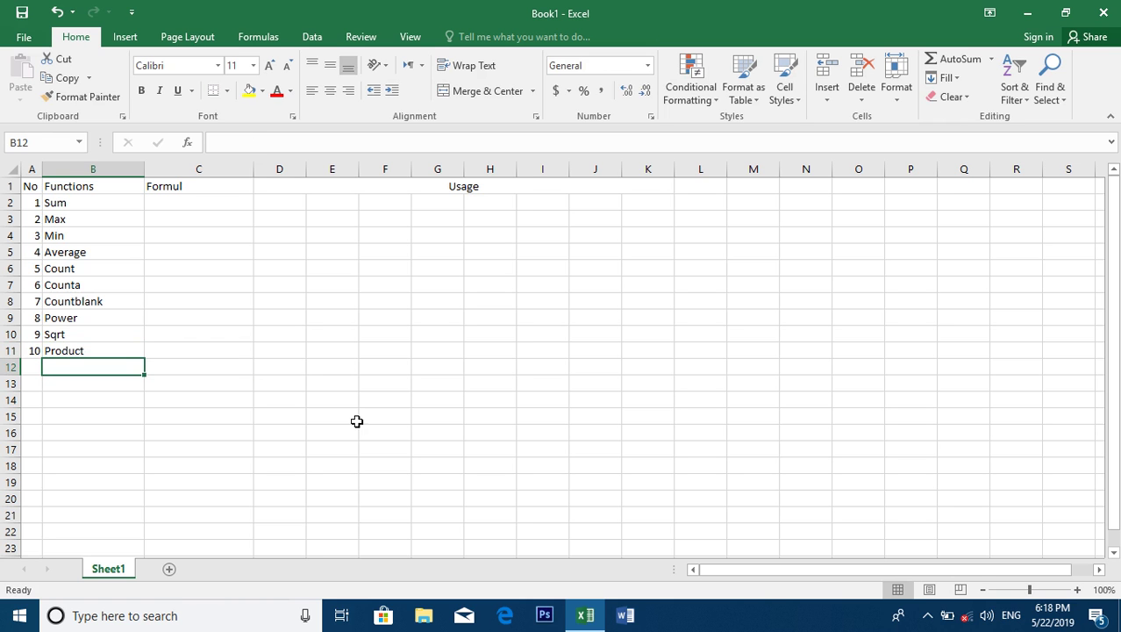
Merge the cells under Usage row by row with Merge Across over the range D2 to K11.
key("Right")
key("Up")
key("Up")
key("Up")
key("Up")
key("Up")
key("Up")
key("Up")
key("Up")
key("Up")
key("Up")
key("Right")
left_click(258, 257)
left_click_drag(270, 198, 647, 346)
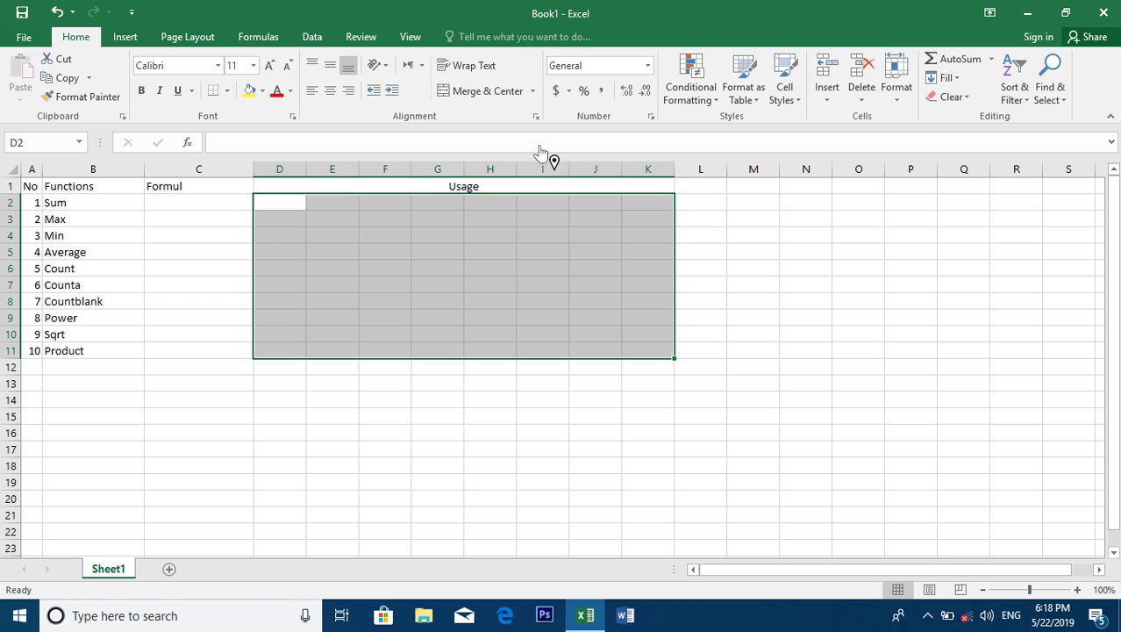
left_click(531, 91)
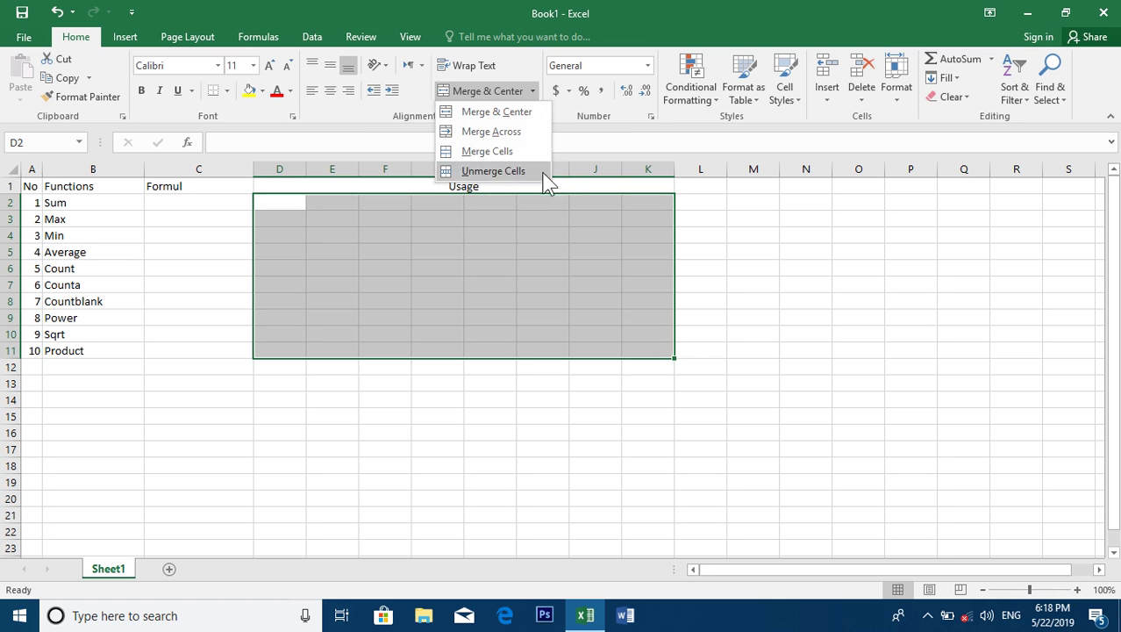
left_click(506, 130)
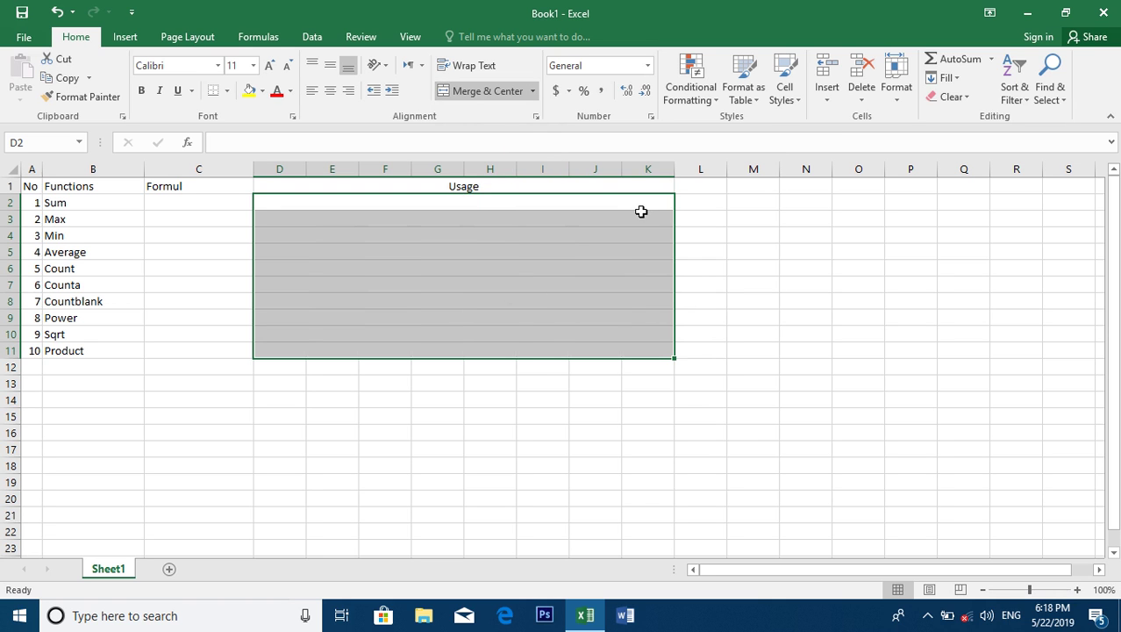
Enter the Dari description "جمع نمودن اعداد" as the usage of Sum.
left_click(644, 205)
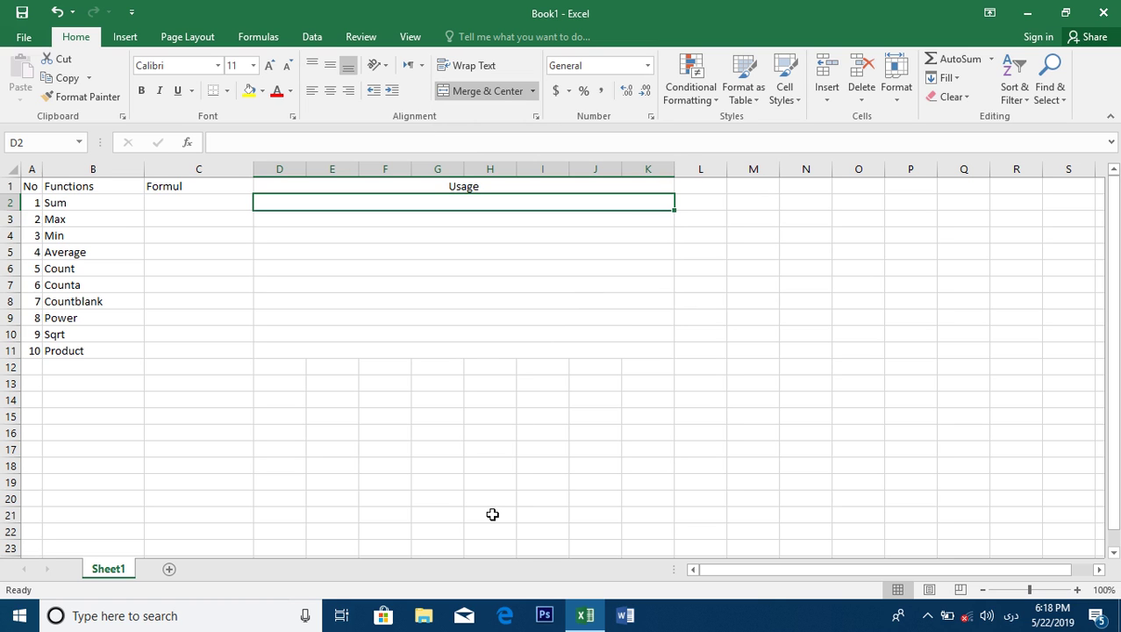
type("جمع")
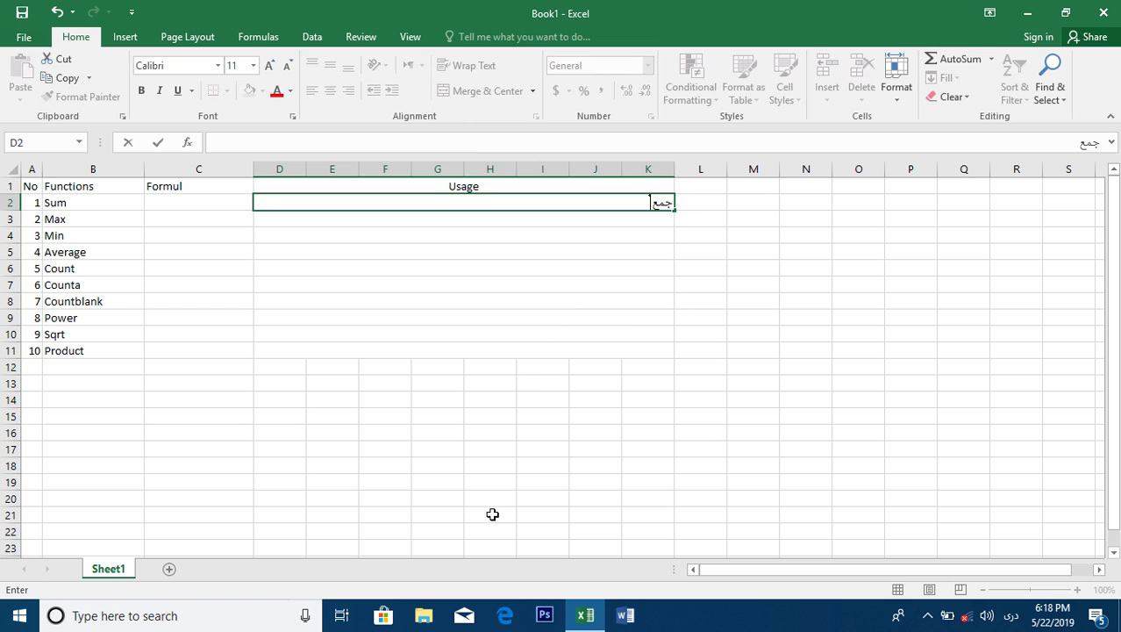
type(" نمودن اعداد")
key("Return")
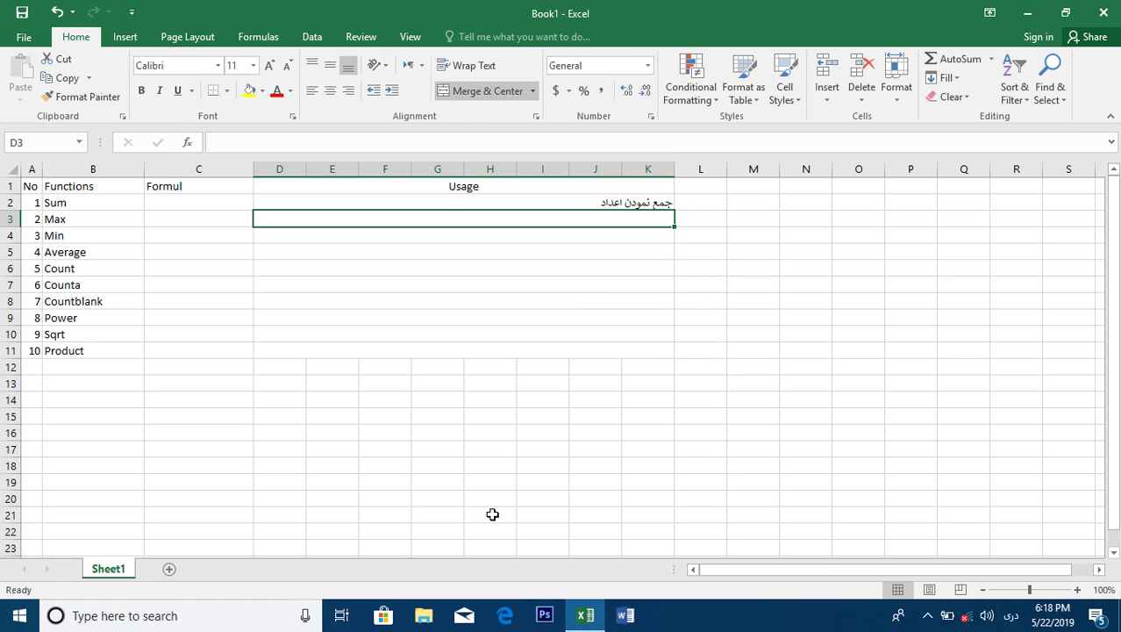
Enter "برای دریافت بزرگترین عدد از اعداد مورد نظر انتخاب شده" as the usage of Max.
type("بر")
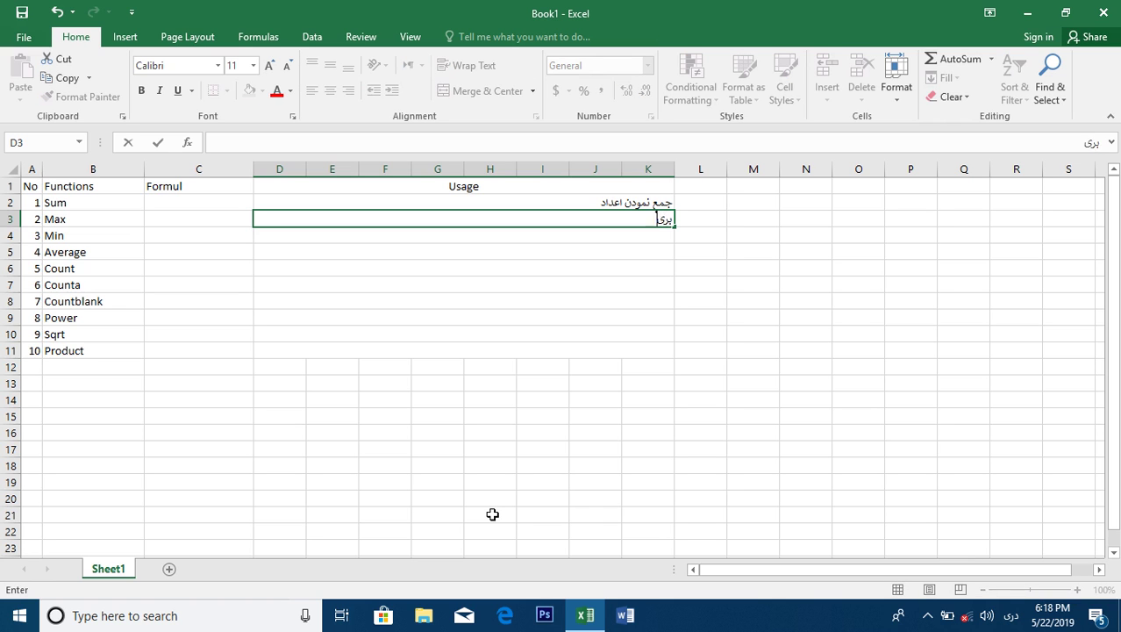
type("ای دریافت بر")
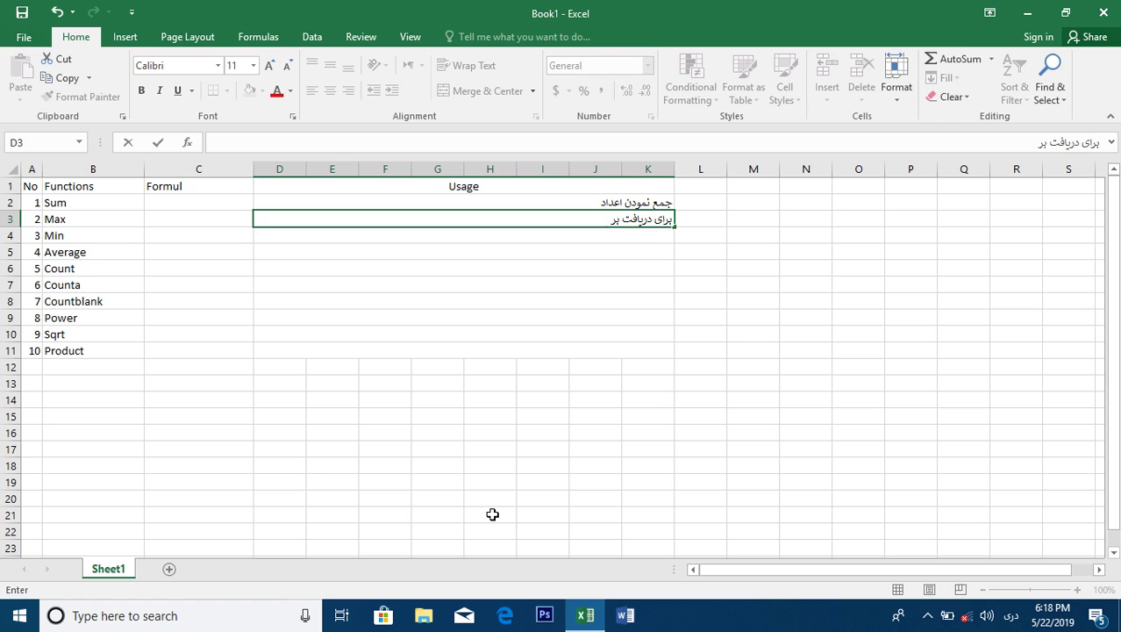
key("BackSpace")
type("زرگترین عدد از")
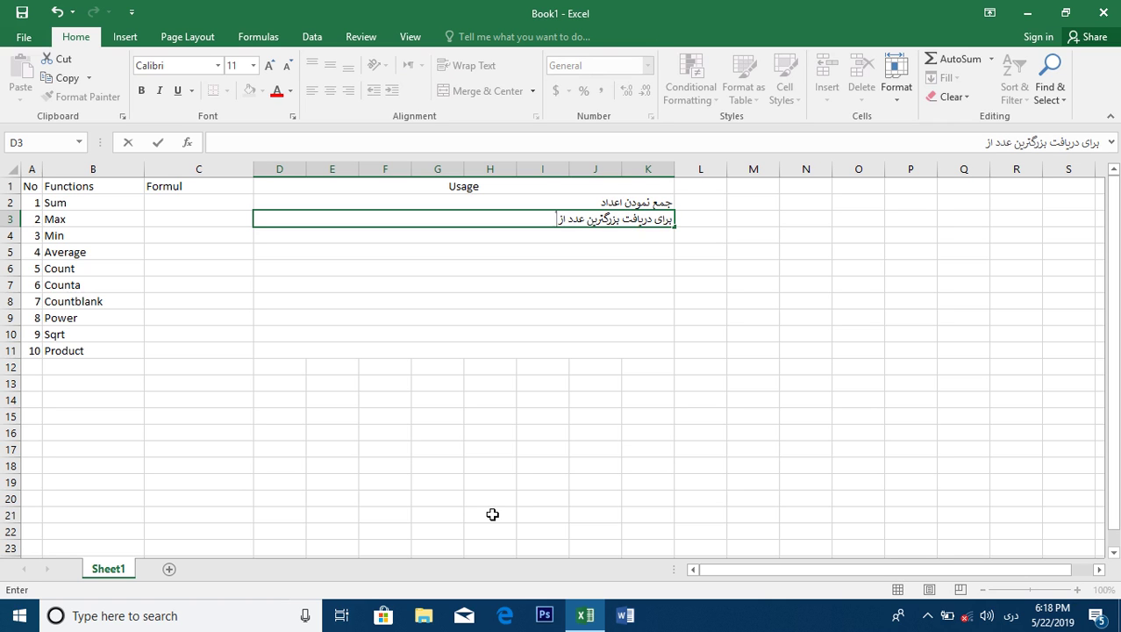
type(" اعداد مورد نظر ان")
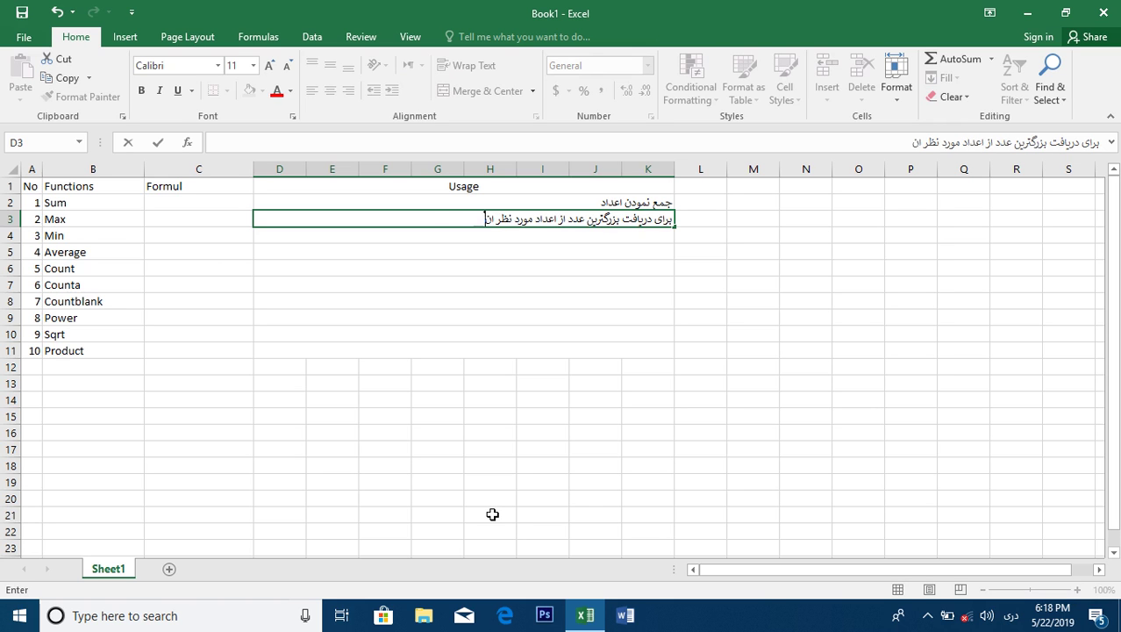
type("تخاب شده")
key("Return")
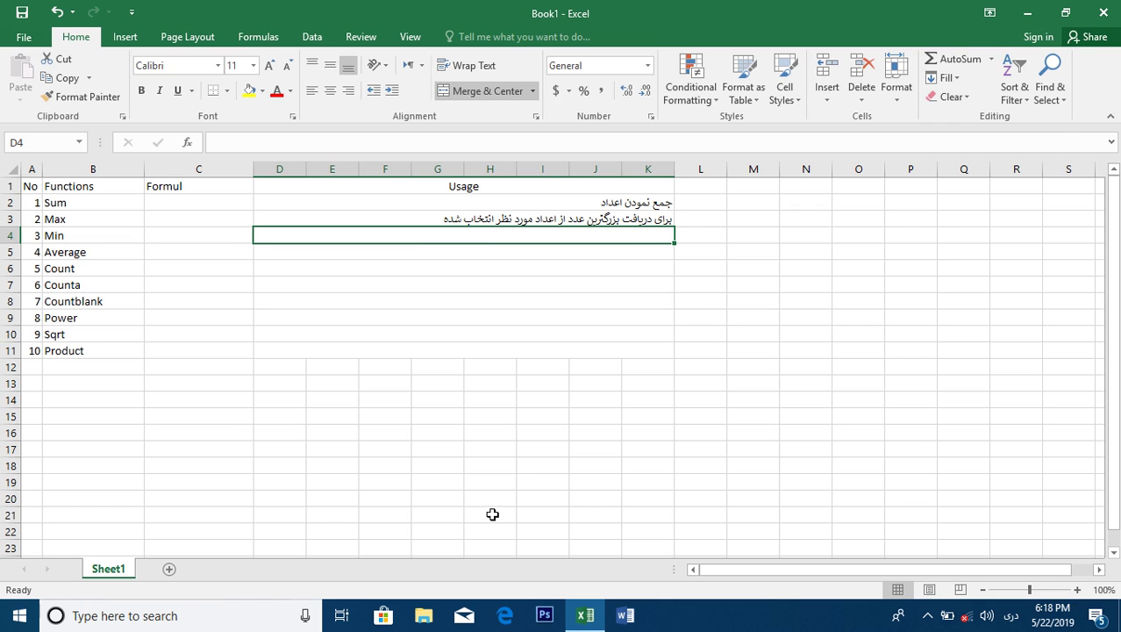
Enter "برای دریافت کوچکترین عدد از اعداد مورد نظر انتخاب شده" as the usage of Min.
type("ب")
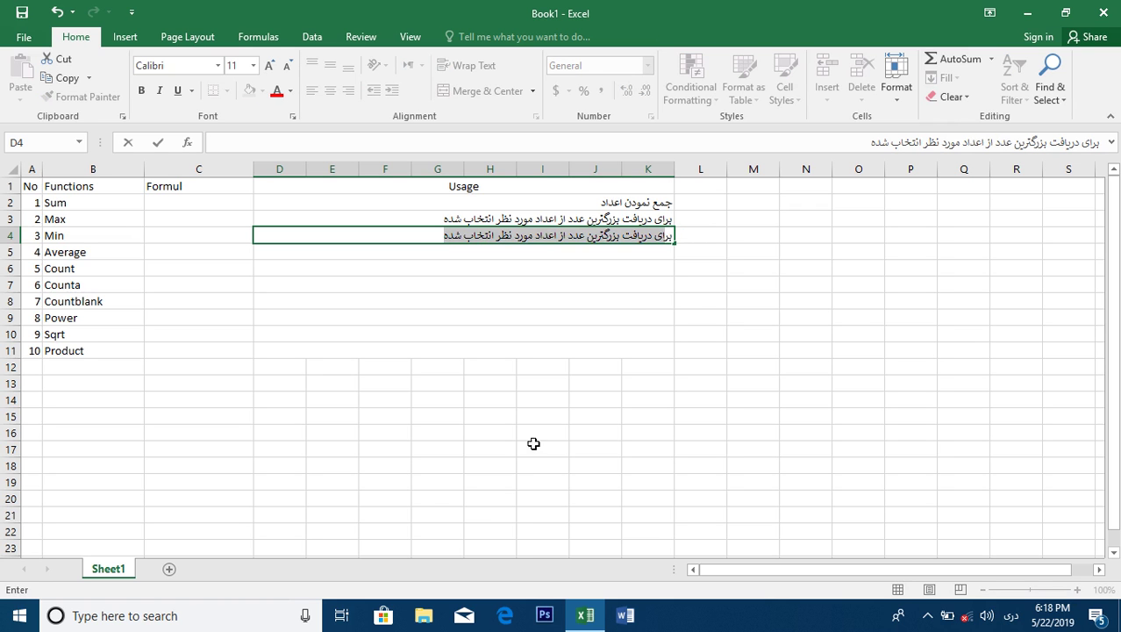
double_click(614, 237)
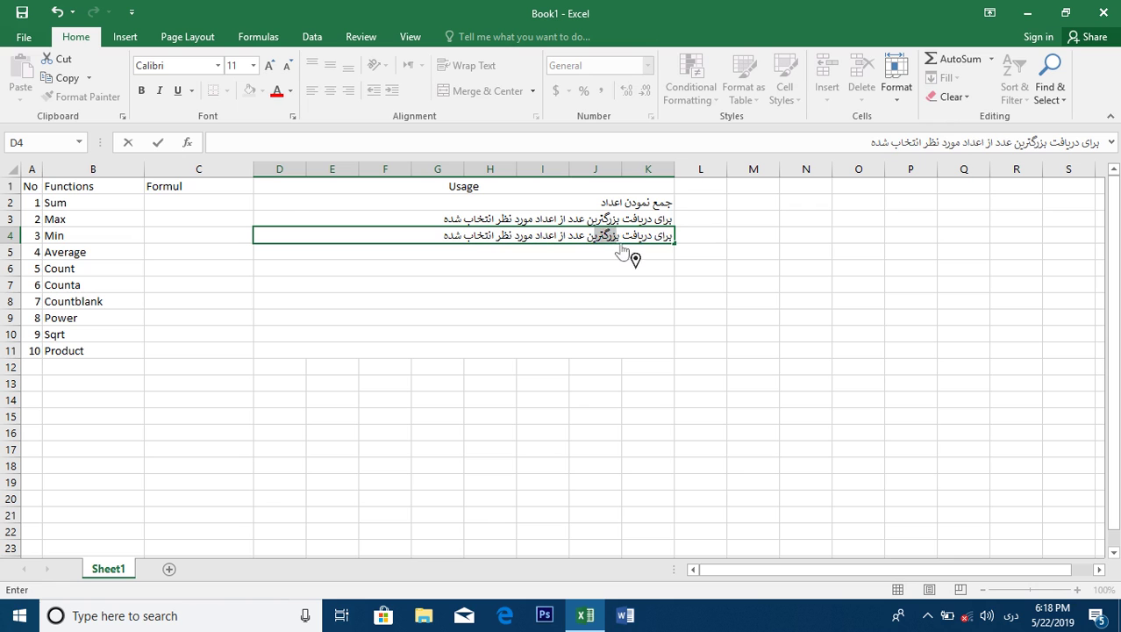
double_click(619, 241)
type("کون")
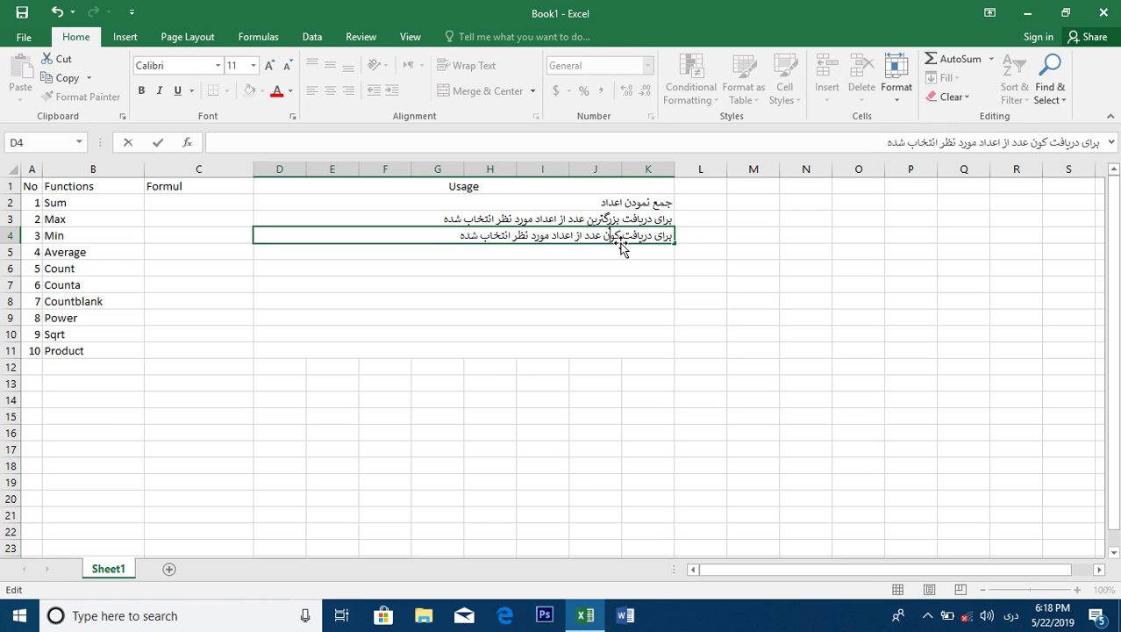
type("چکتری")
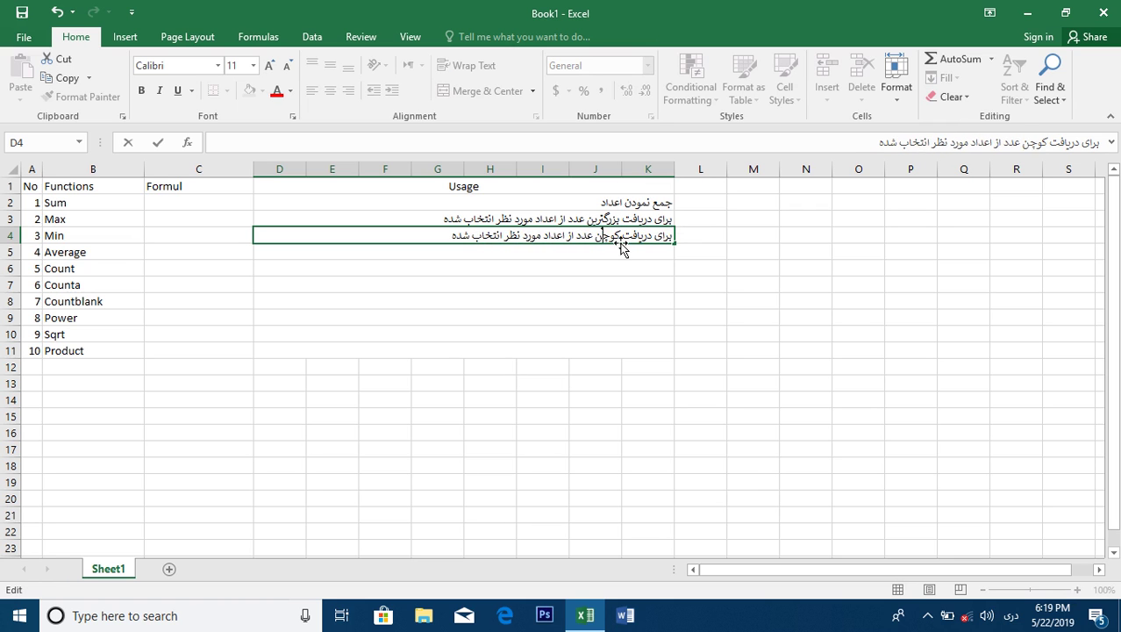
type("ین")
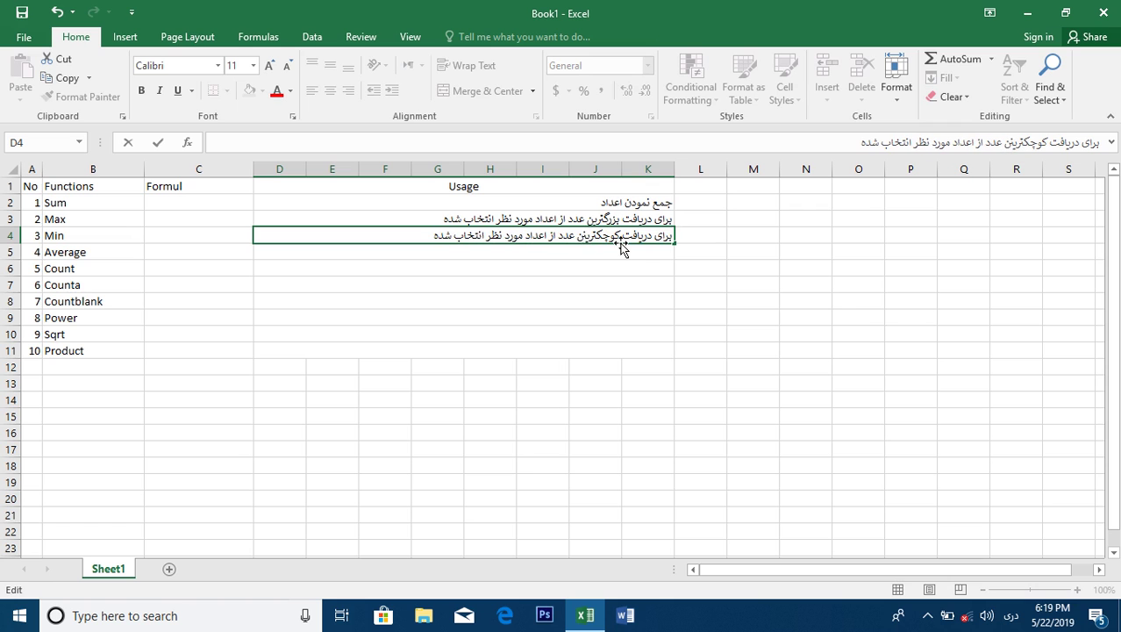
key("Return")
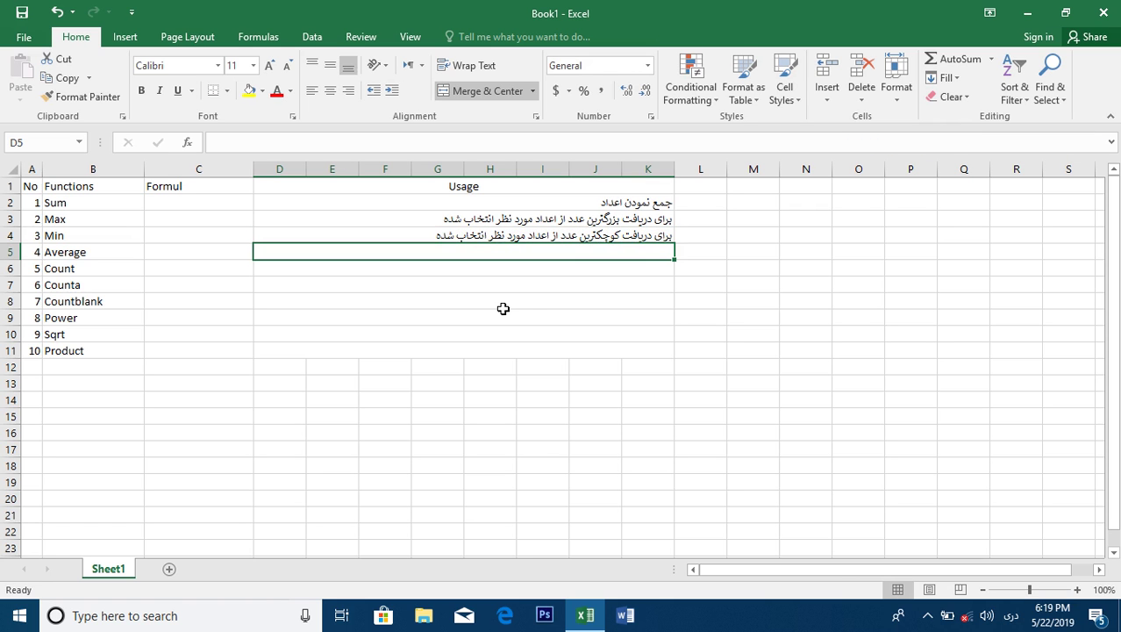
Enter "برای دریافت اوسط عدد از اعداد مورد نظر انتخاب شده" as the usage of Average.
type("ب")
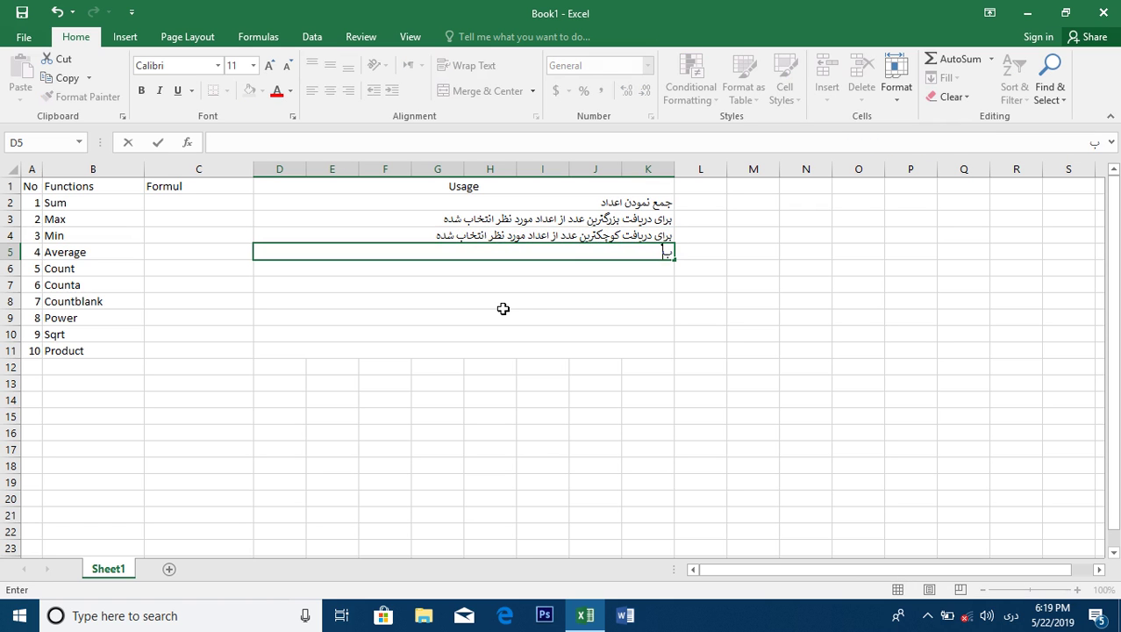
type("رای دریافت ک")
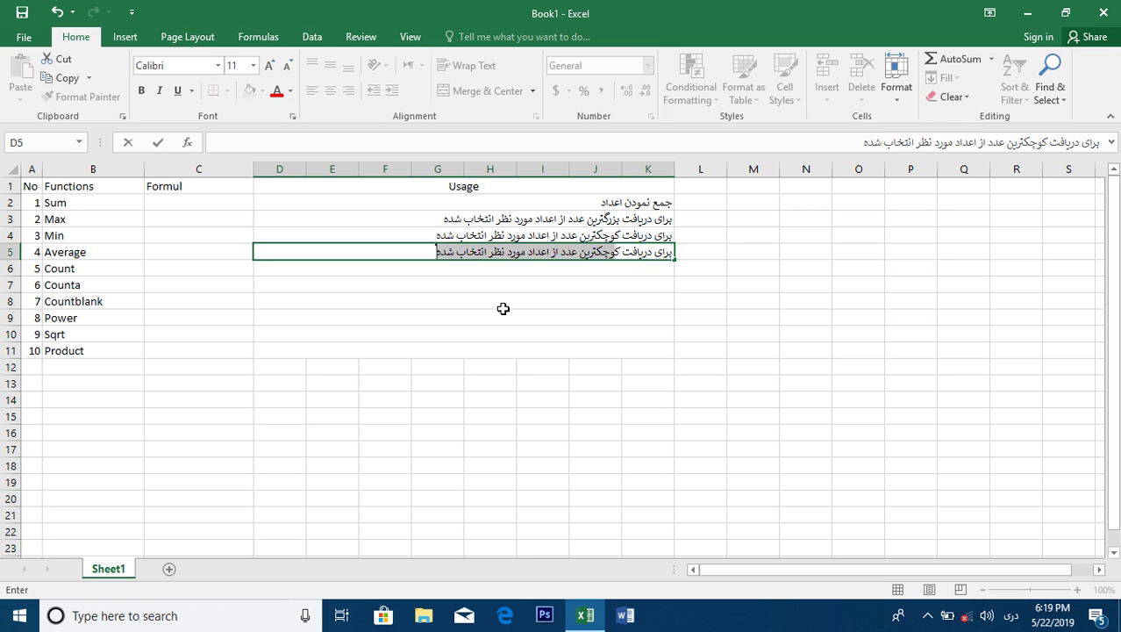
left_click(592, 254)
left_click_drag(596, 263, 621, 263)
type("اوسط")
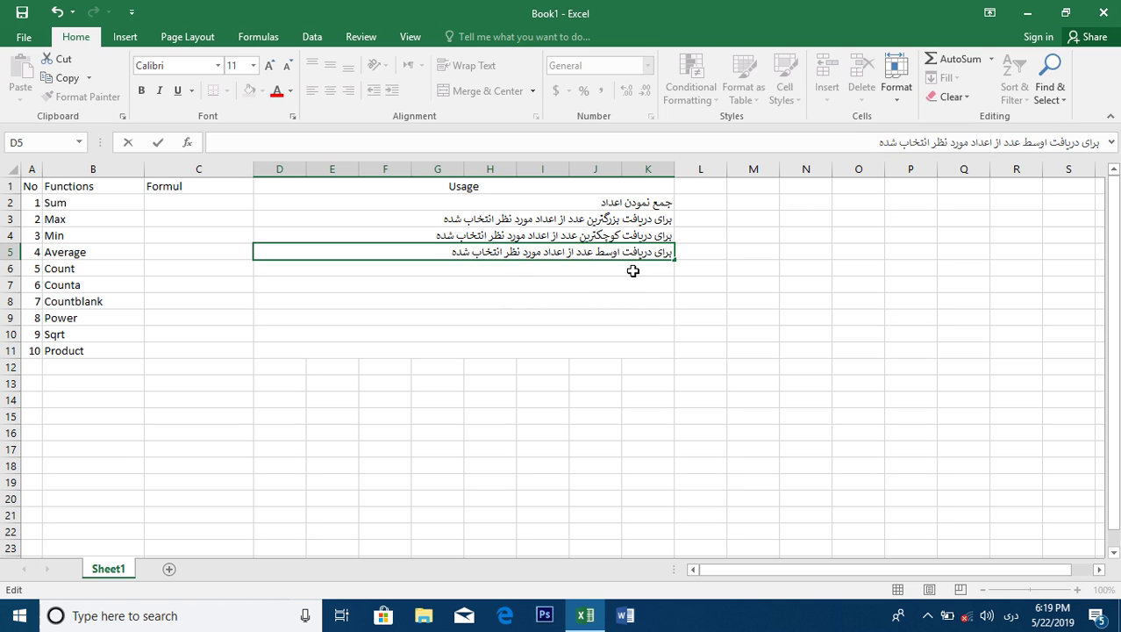
left_click(625, 269)
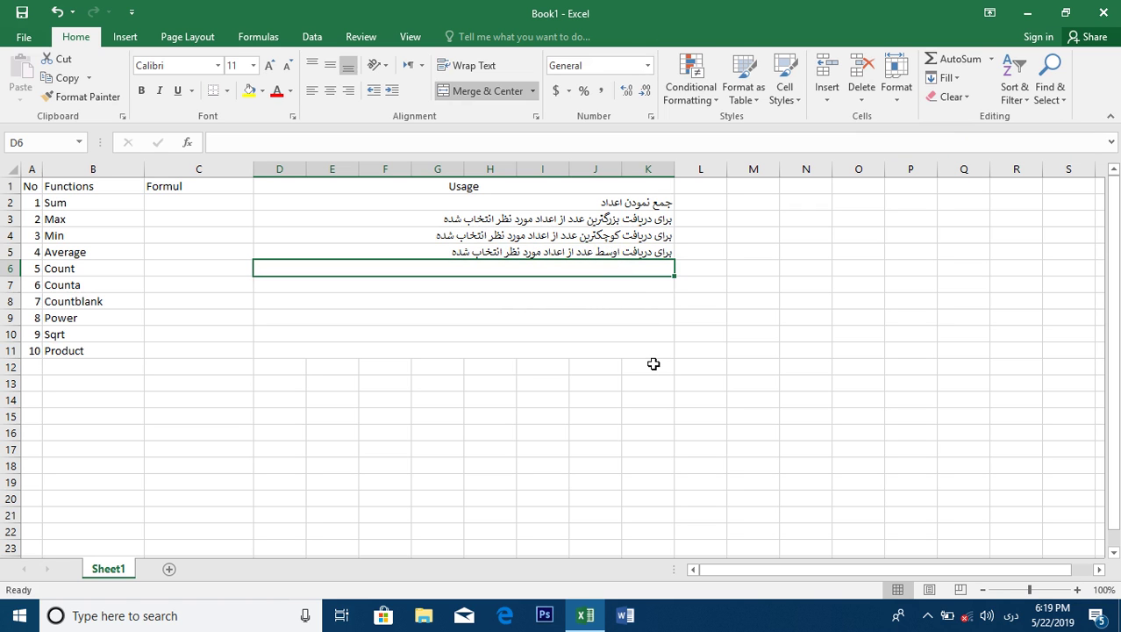
Enter "تعداد حجرات انتخاب شده که در آن عدد وجود دارد حساب دارد" as the usage of Count.
type("تعد")
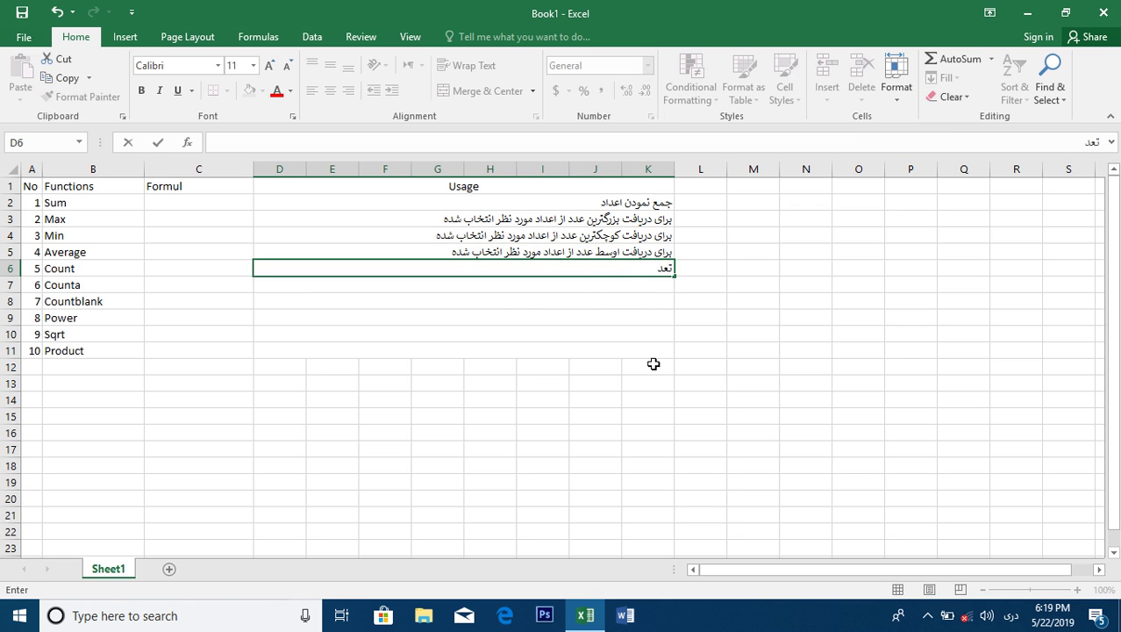
type("اد")
type("حجرات")
type("در ا")
key("BackSpace")
type("ع")
key("BackSpace")
key("BackSpace")
key("BackSpace")
type("نتخاب")
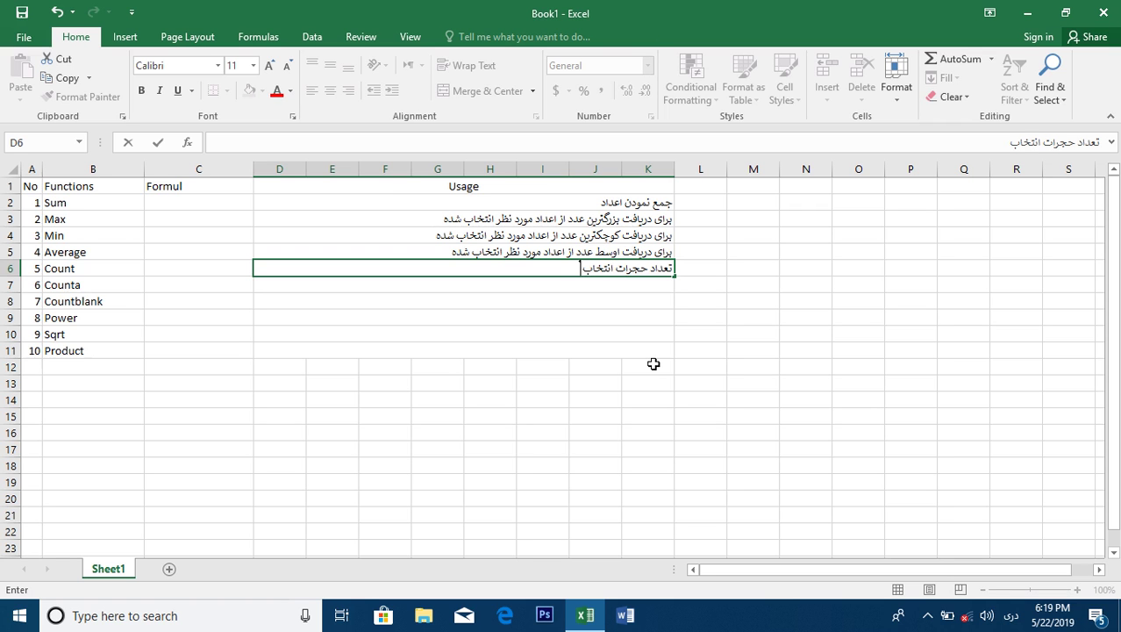
type(" شده که در آن عدد وجود دارد حساب")
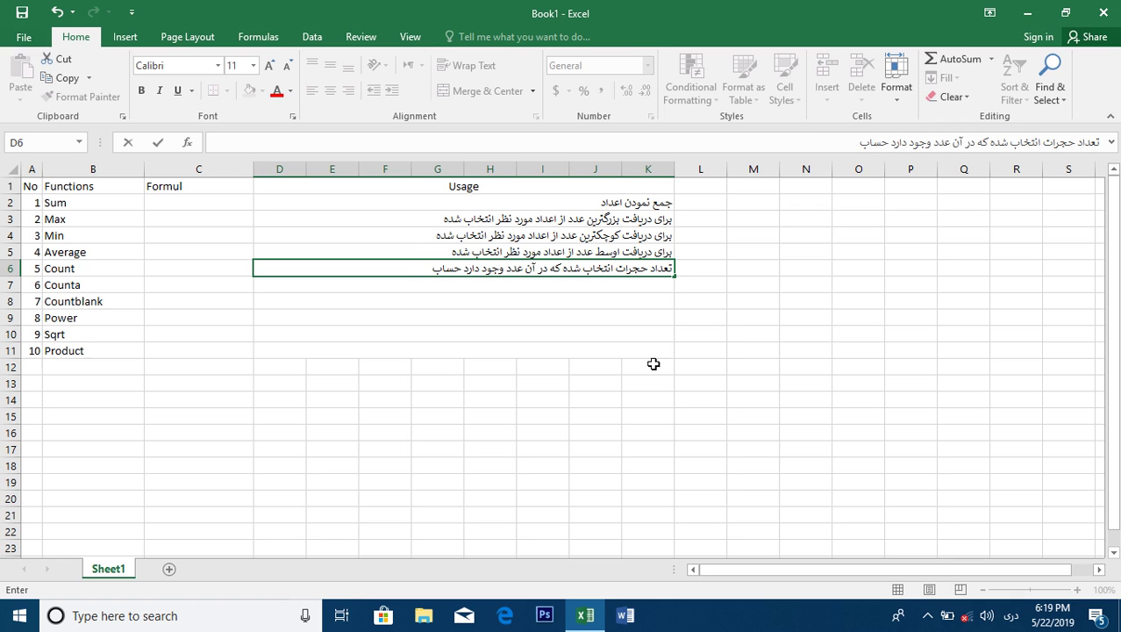
type(" دارد")
key("Return")
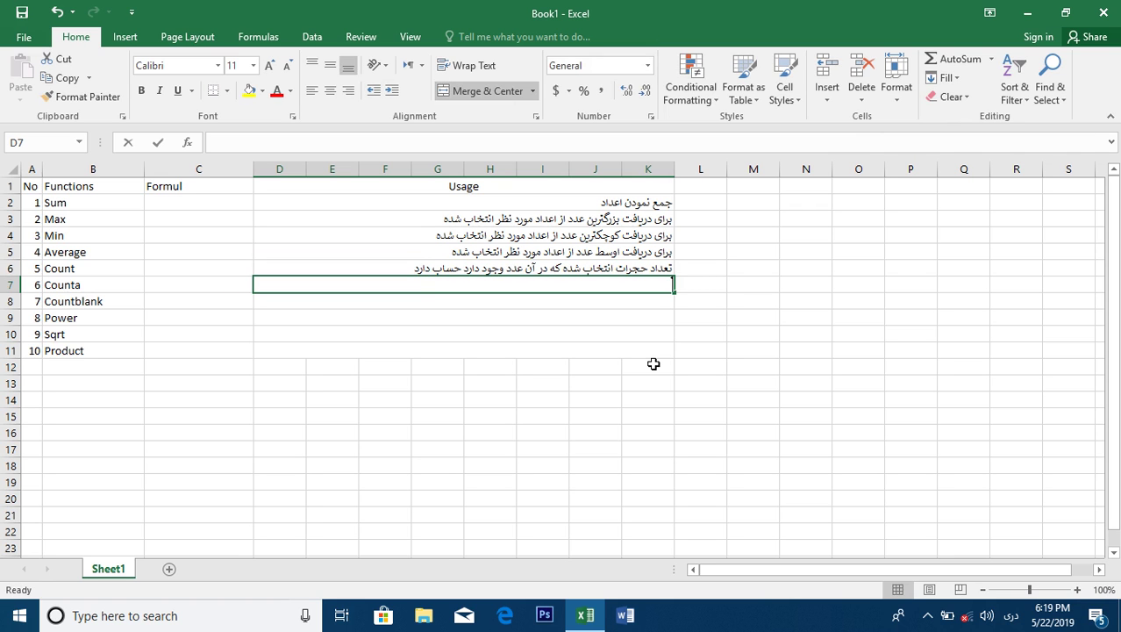
Reuse the Count description for Counta, replacing "عدد" with "محتویات".
key("ctrl+apostrophe")
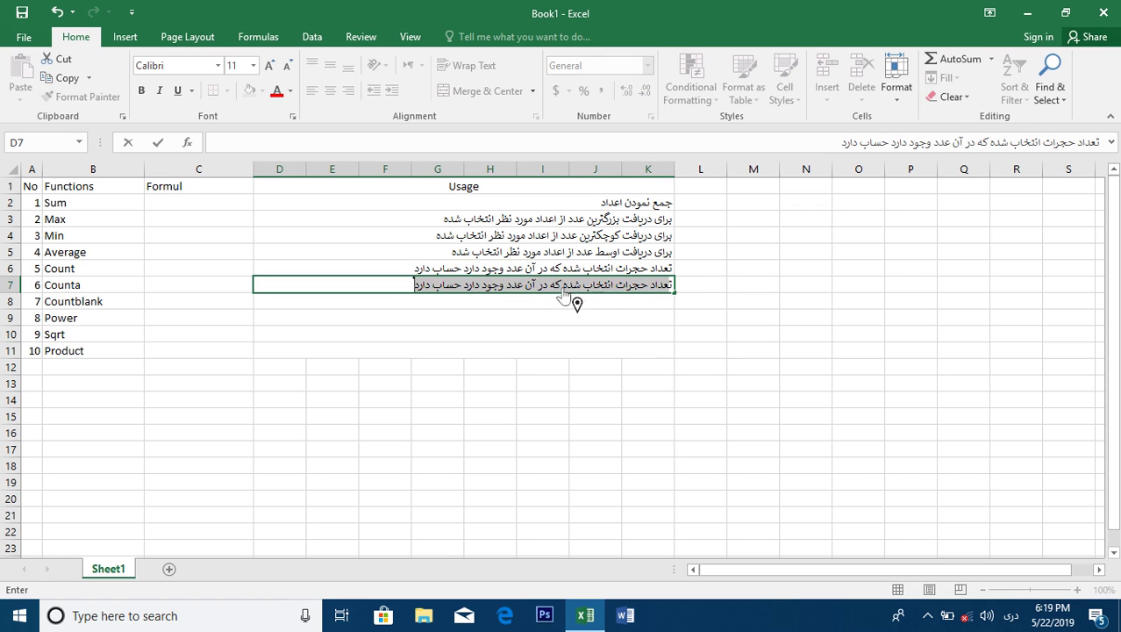
double_click(516, 286)
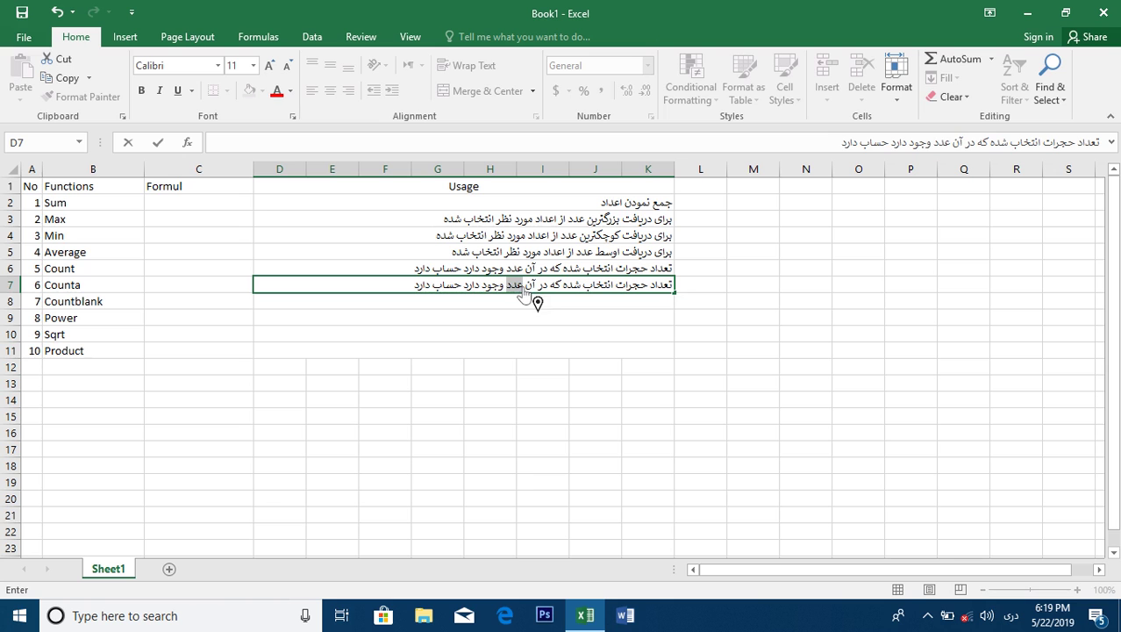
type("محتویات")
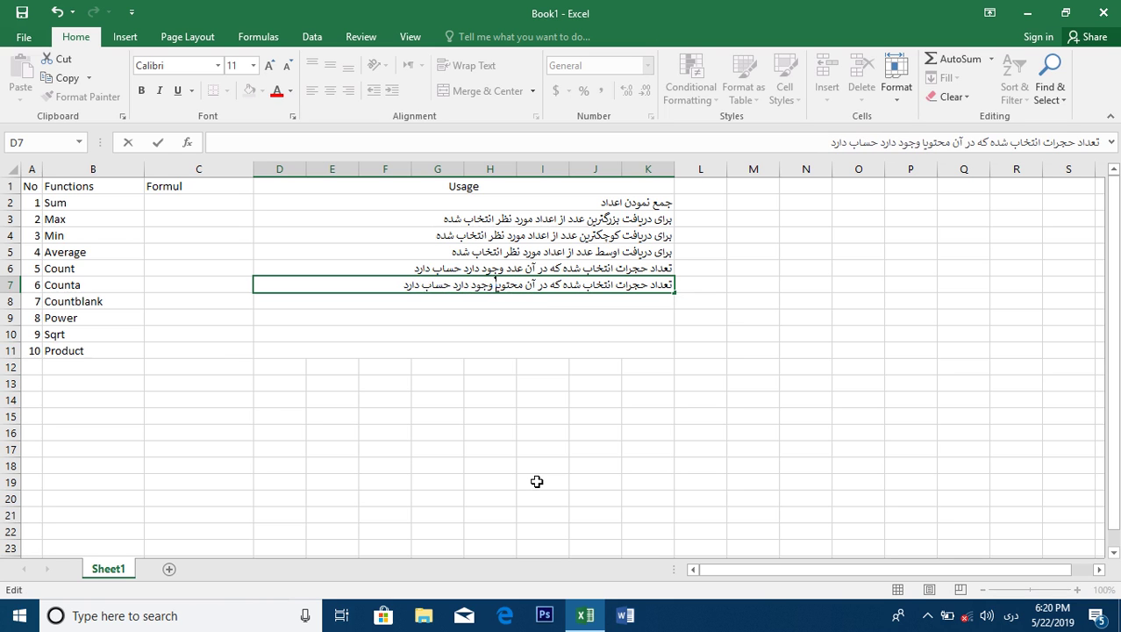
key("Return")
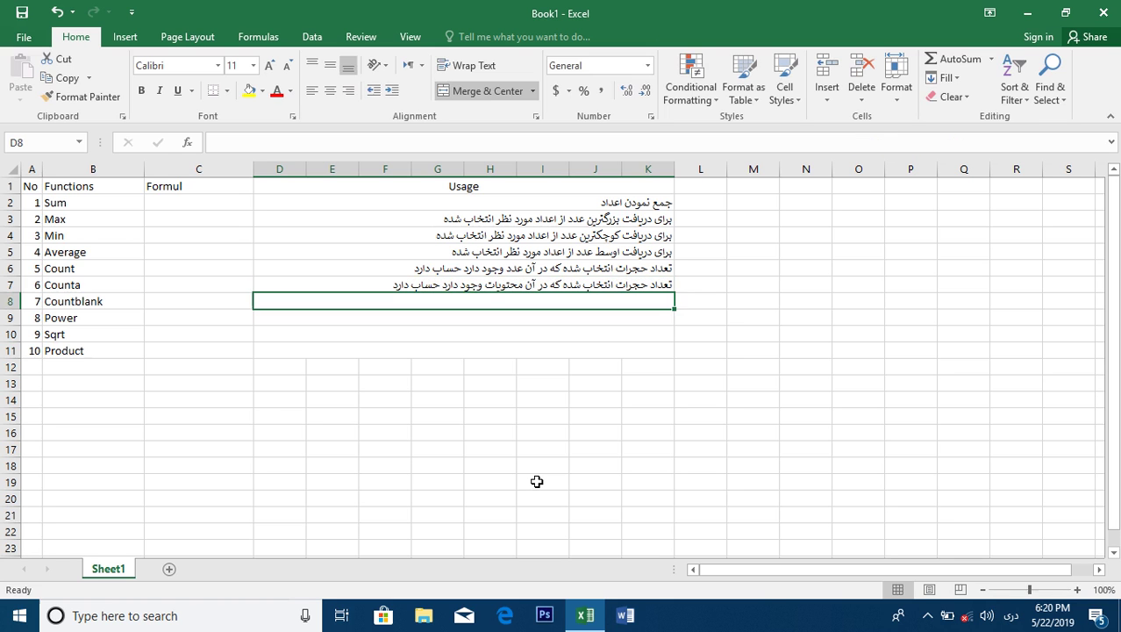
type("تعدا")
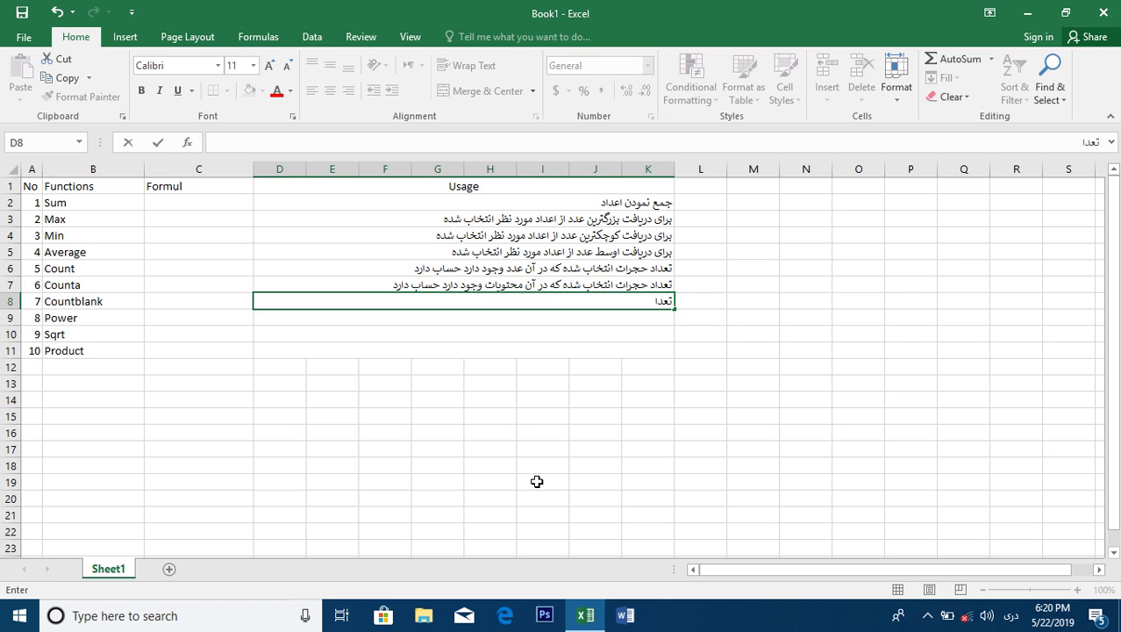
key("BackSpace")
key("BackSpace")
key("BackSpace")
key("BackSpace")
key("Up")
key("ctrl+c")
key("Down")
key("ctrl+c")
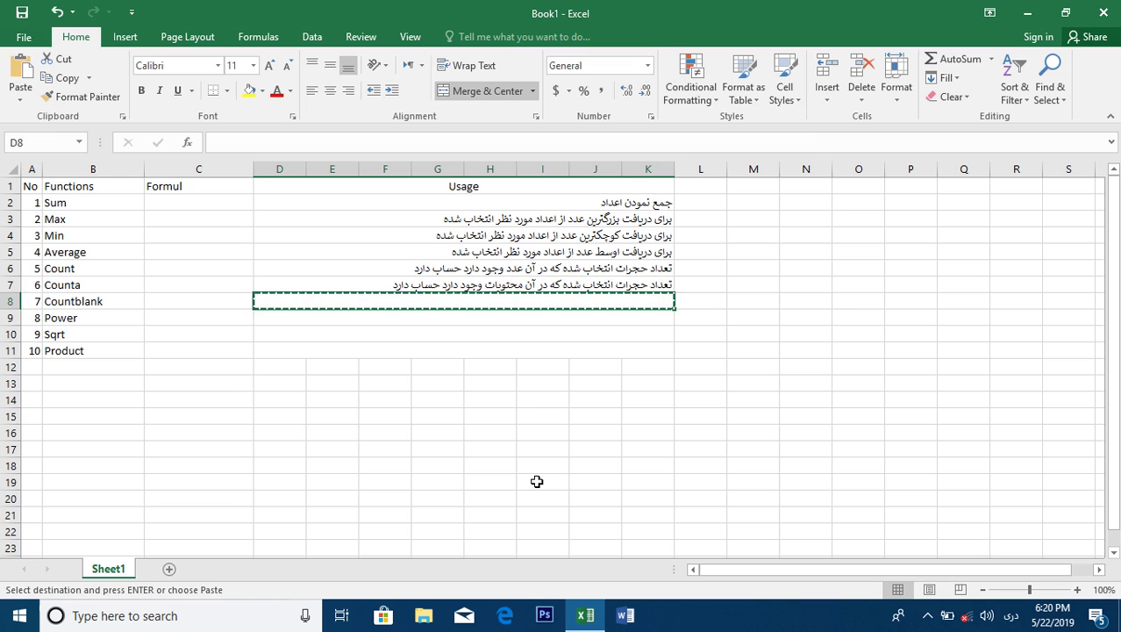
Copy the Counta usage description into the Usage cell of Countblank.
key("Up")
key("ctrl+c")
key("Down")
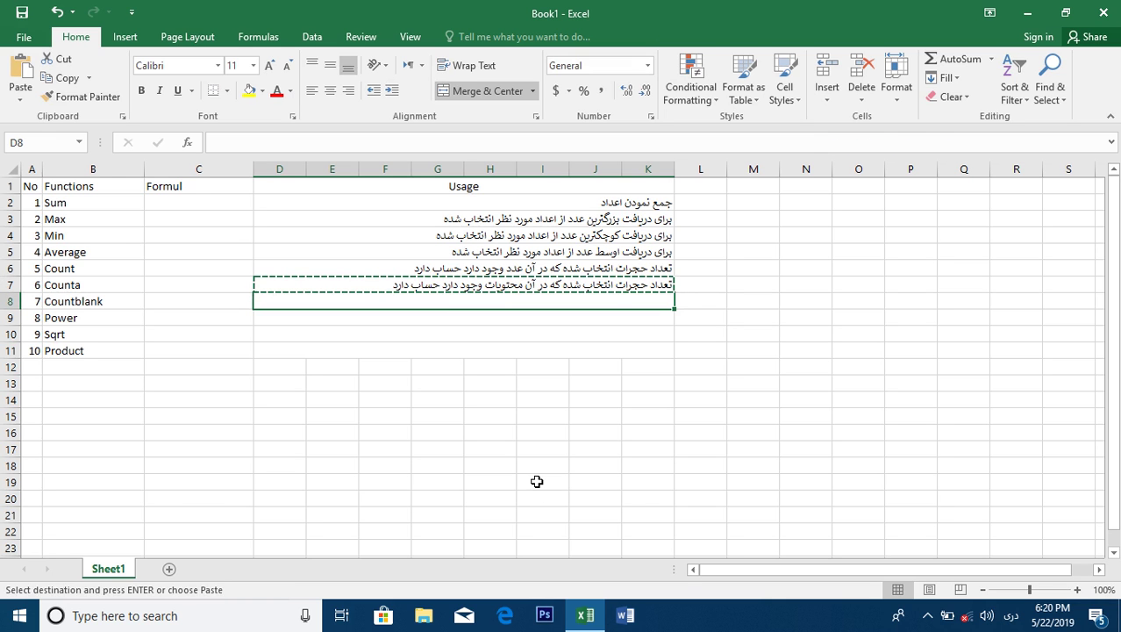
key("ctrl+v")
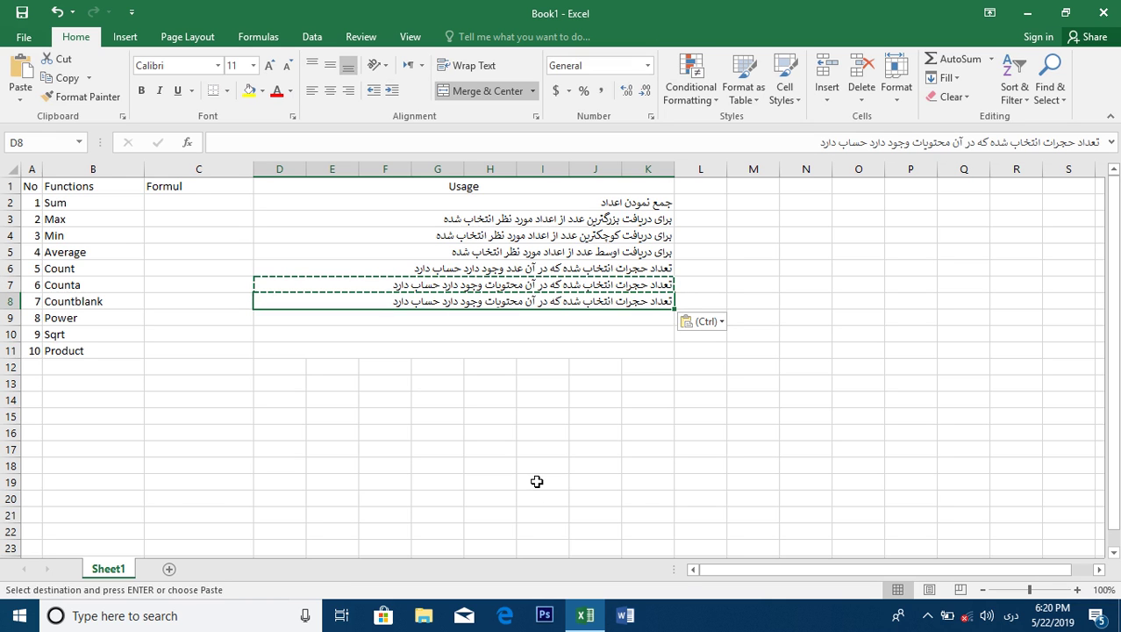
Reword the Countblank usage description to "تعداد حجرات خالی را حساب دارد".
double_click(535, 301)
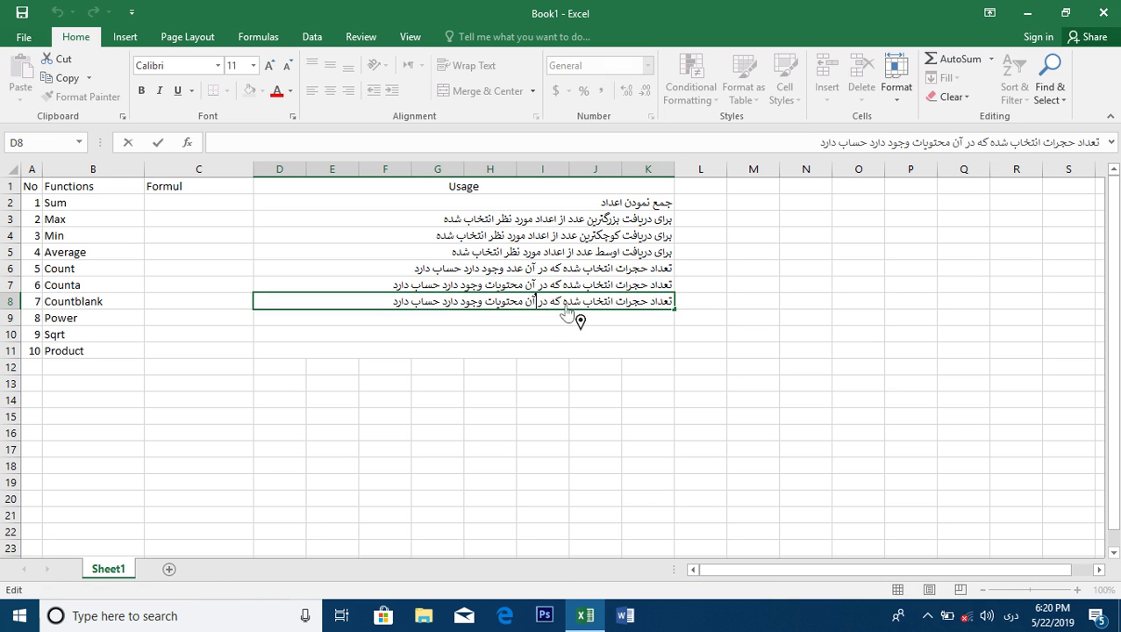
left_click_drag(563, 307, 612, 307)
type("خالی")
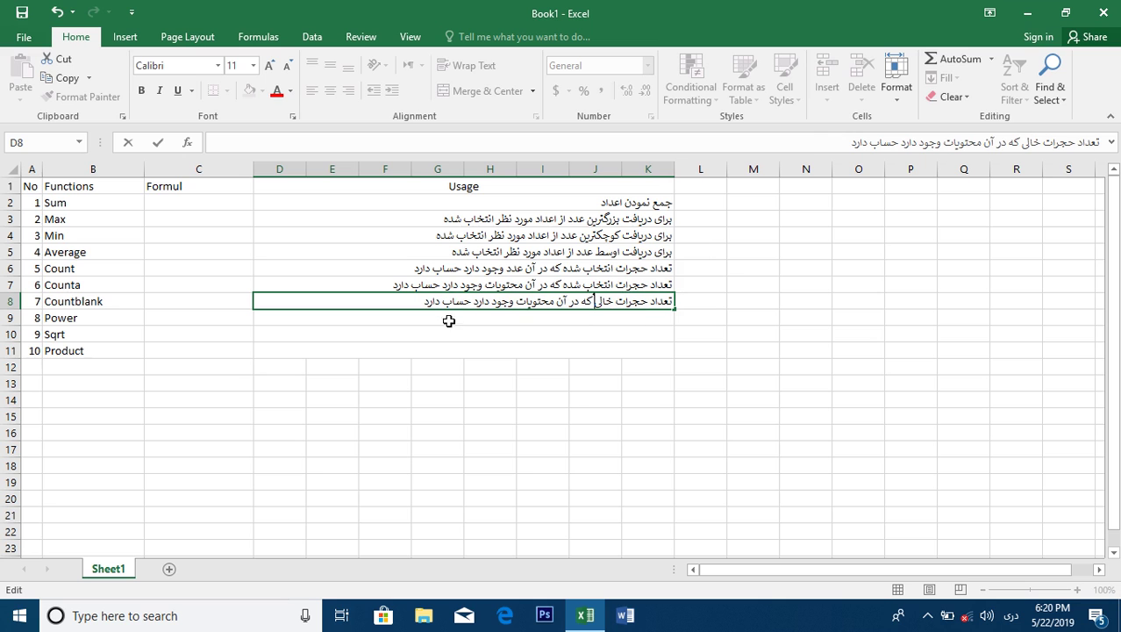
left_click_drag(481, 307, 595, 311)
type("=")
key("BackSpace")
key("BackSpace")
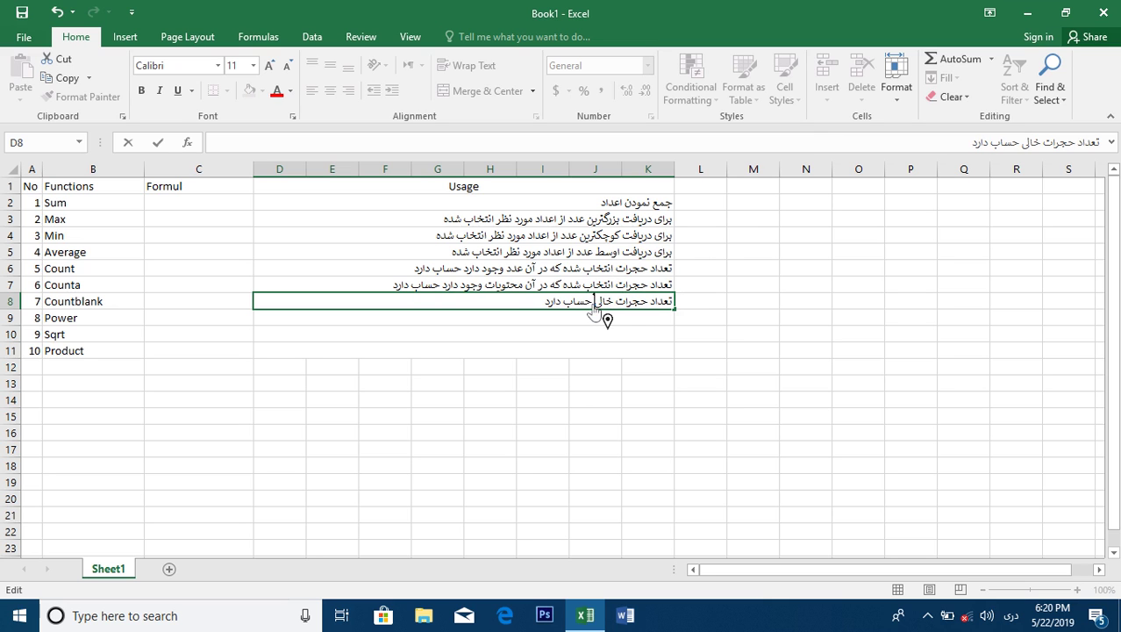
type("را")
key("Return")
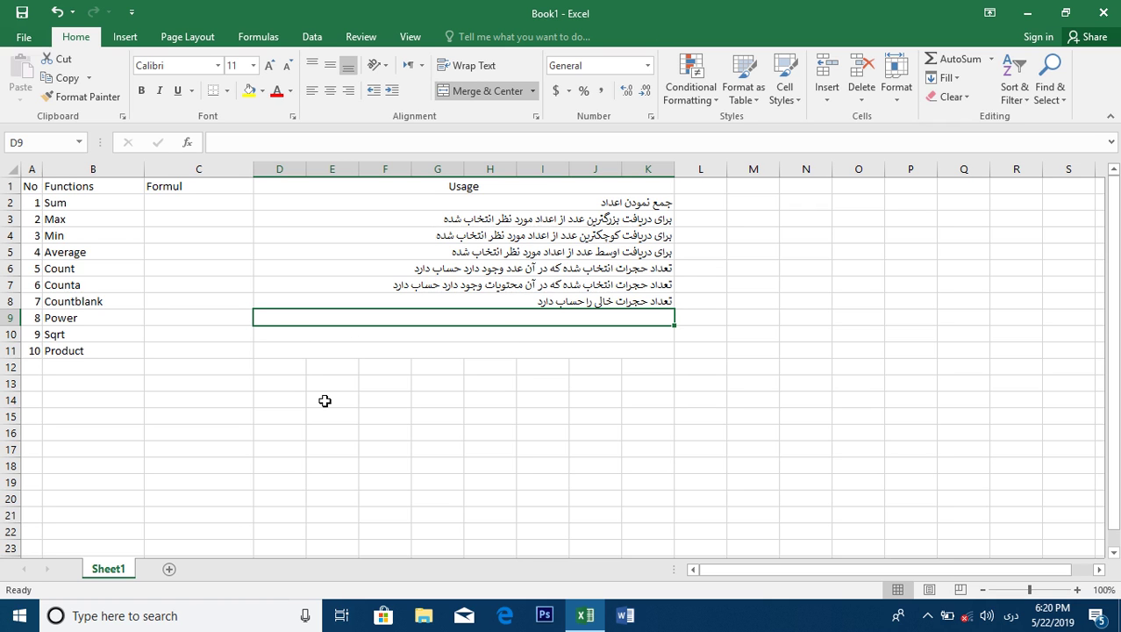
Enter "توان عدد دریافت میکند." as the usage of Power.
type("توان یک")
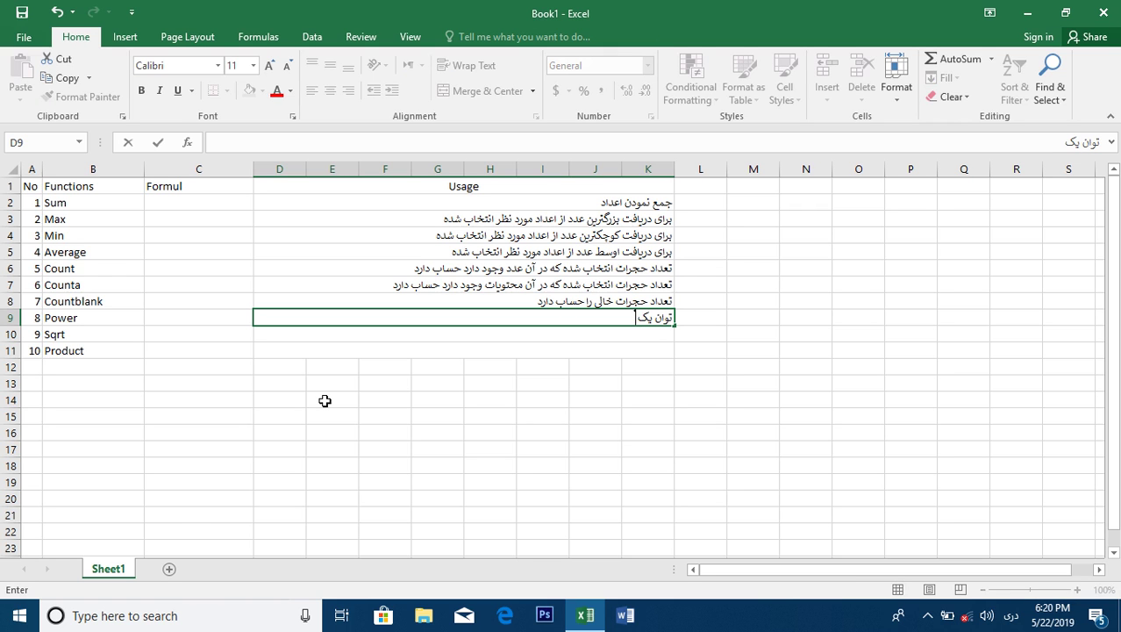
type(" عدد دریافت میکند.")
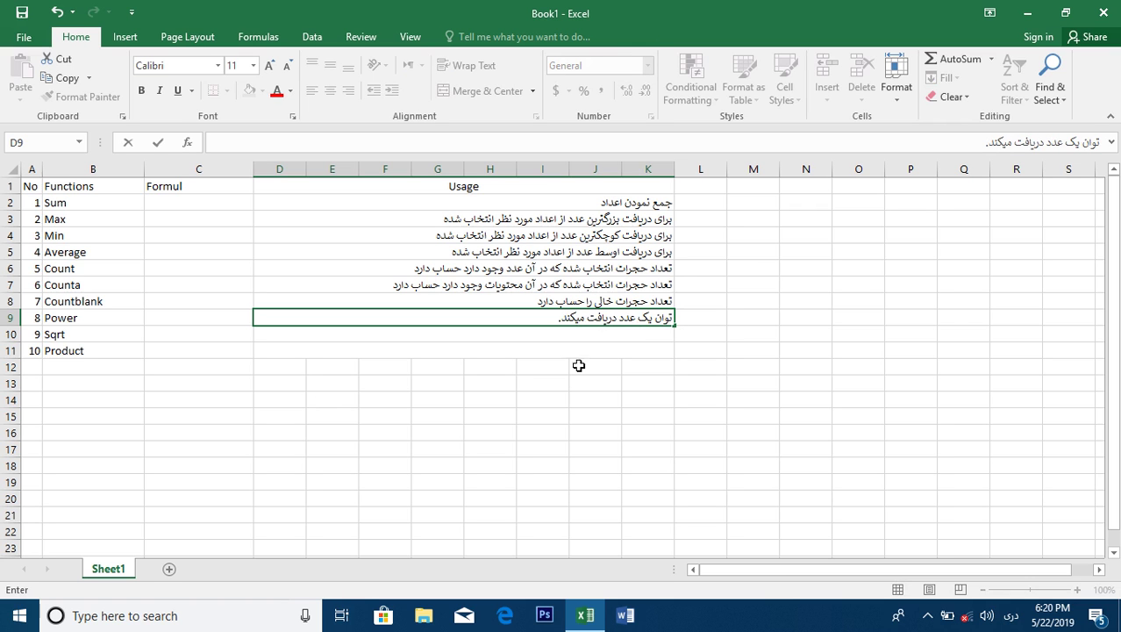
left_click(619, 324)
key("BackSpace")
key("BackSpace")
key("BackSpace")
key("BackSpace")
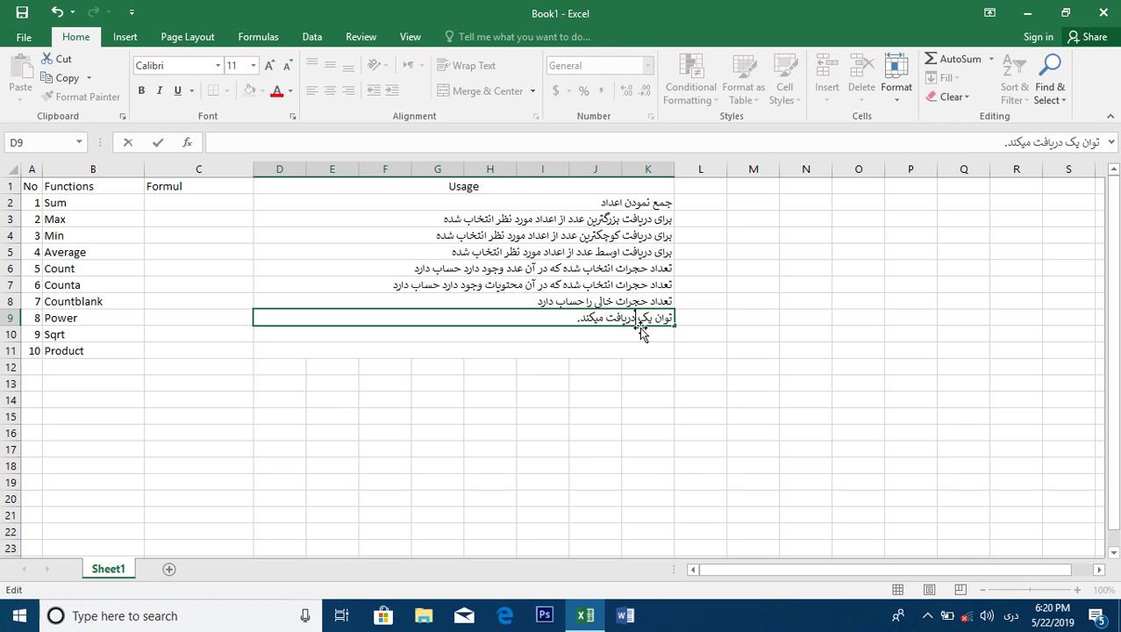
key("BackSpace")
key("BackSpace")
key("BackSpace")
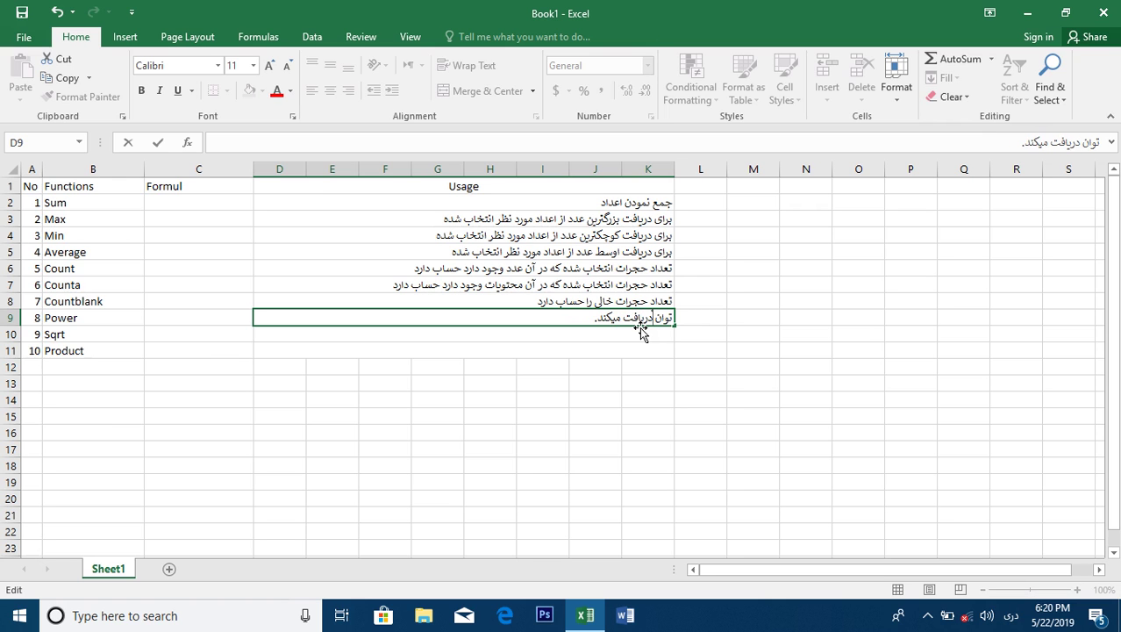
type("عدد")
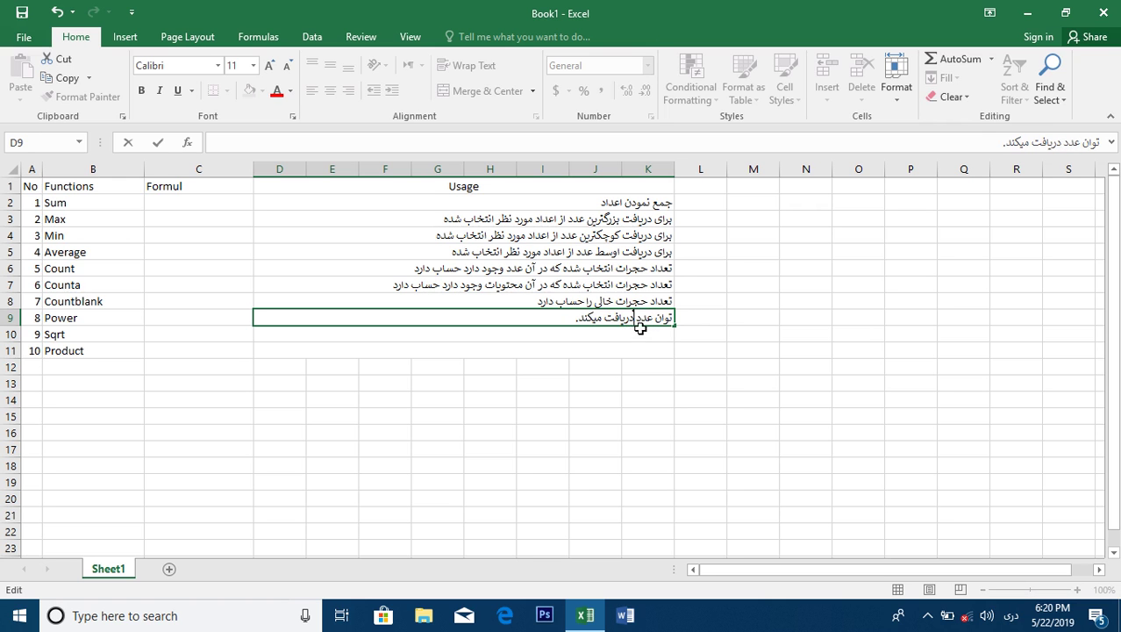
key("Return")
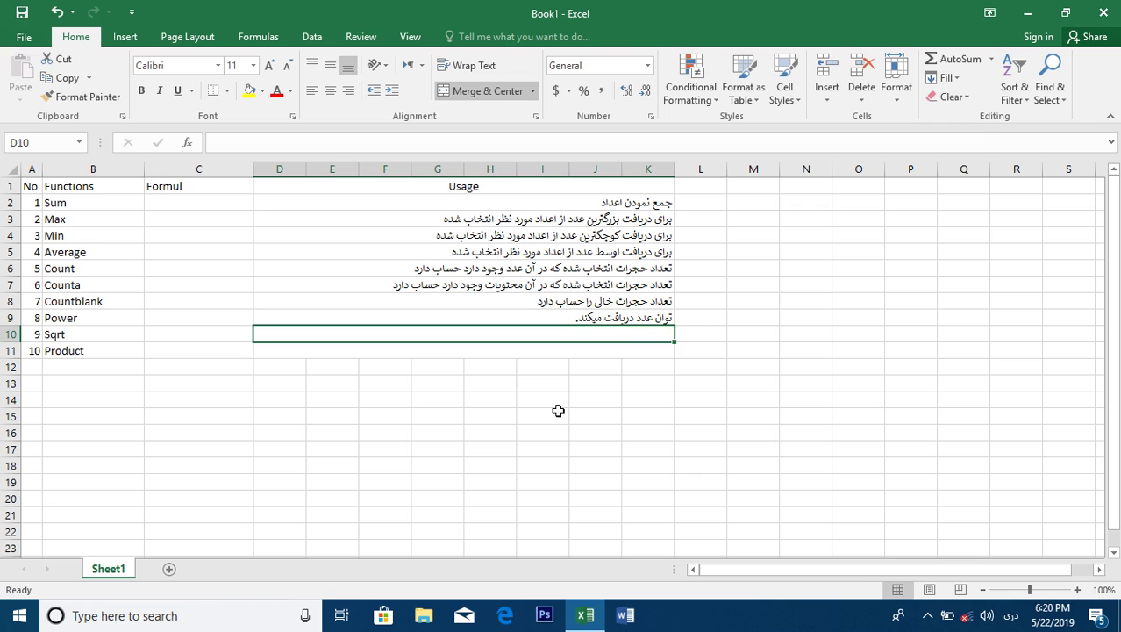
Enter "از این فورمول برای دریافت جذر مربع استفاده میشود." as the usage of Sqrt.
type("از این فورمول برای دریافت جذر مربع استفاده میشود")
key("Return")
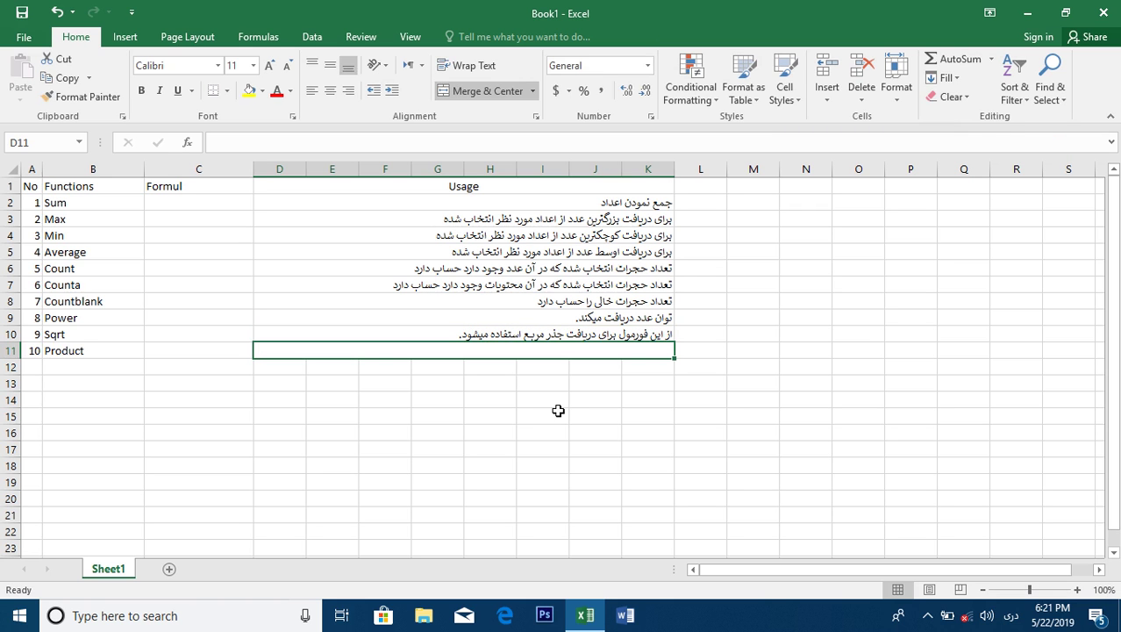
Enter "از این فورمول برای دریافت جذر حاصل ضرب استفاده میشود." as the usage of Product.
type("از این فو")
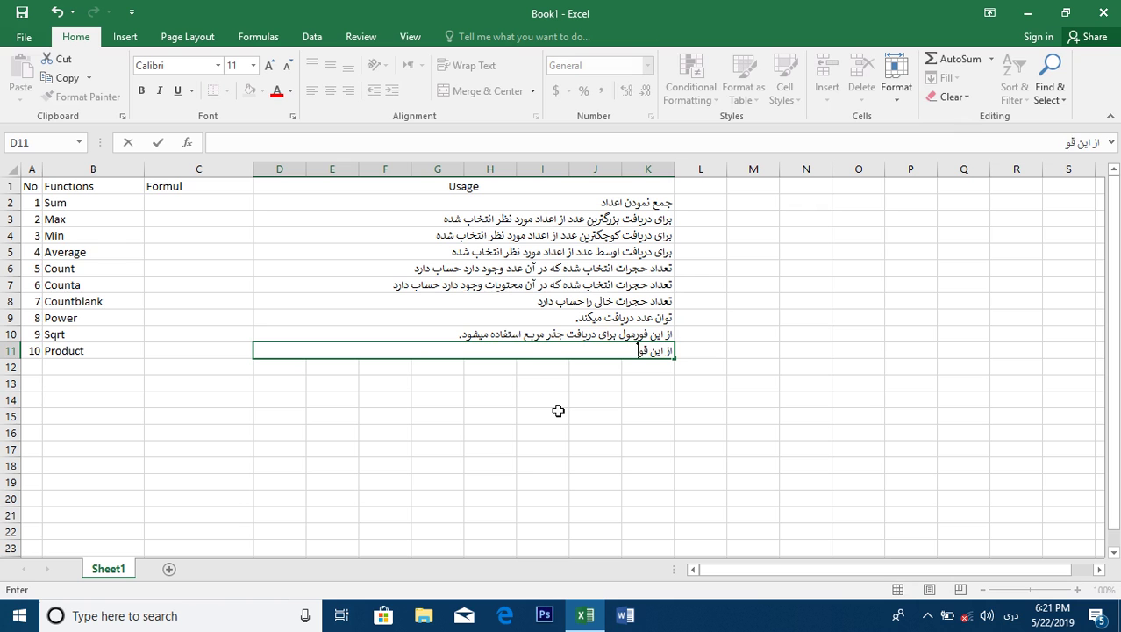
type("رم")
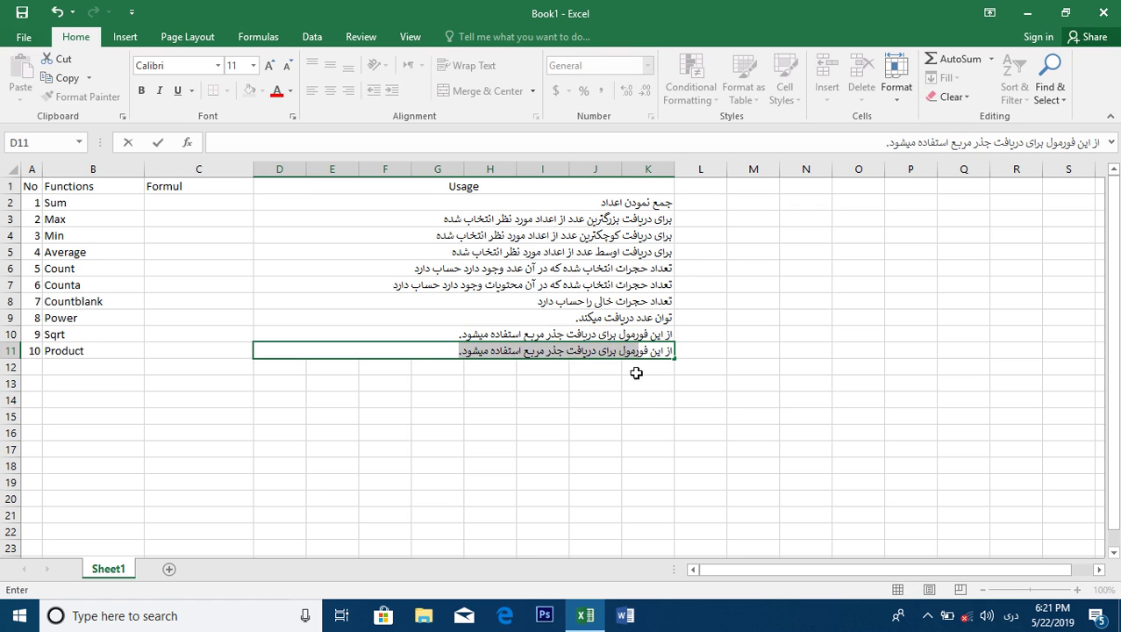
left_click_drag(523, 354, 546, 354)
type("حاصل")
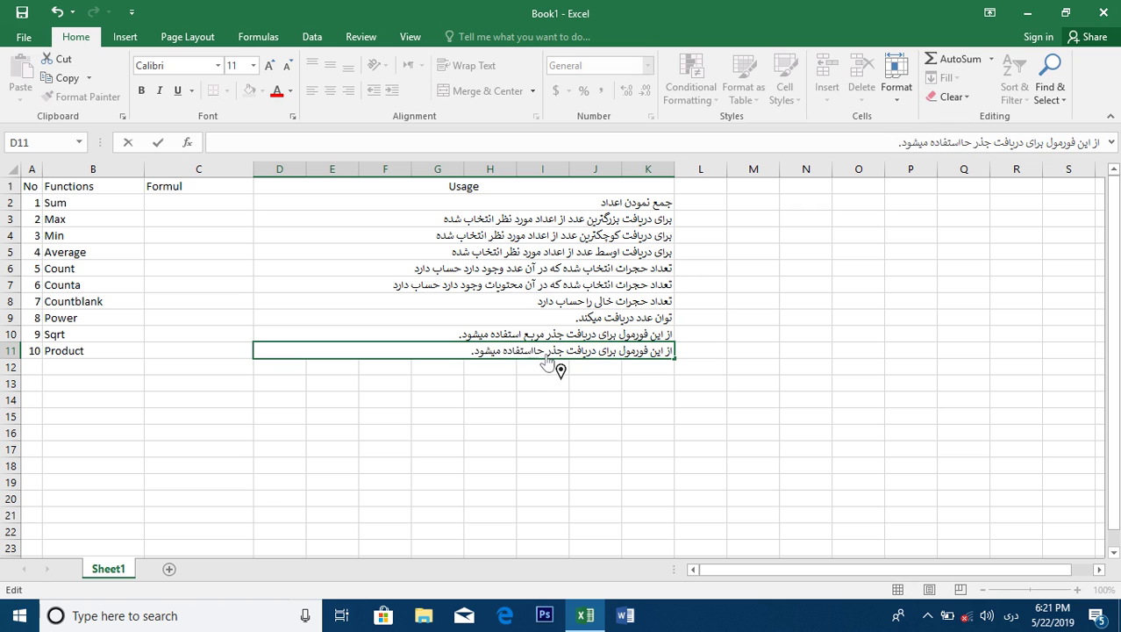
type(" ضرب")
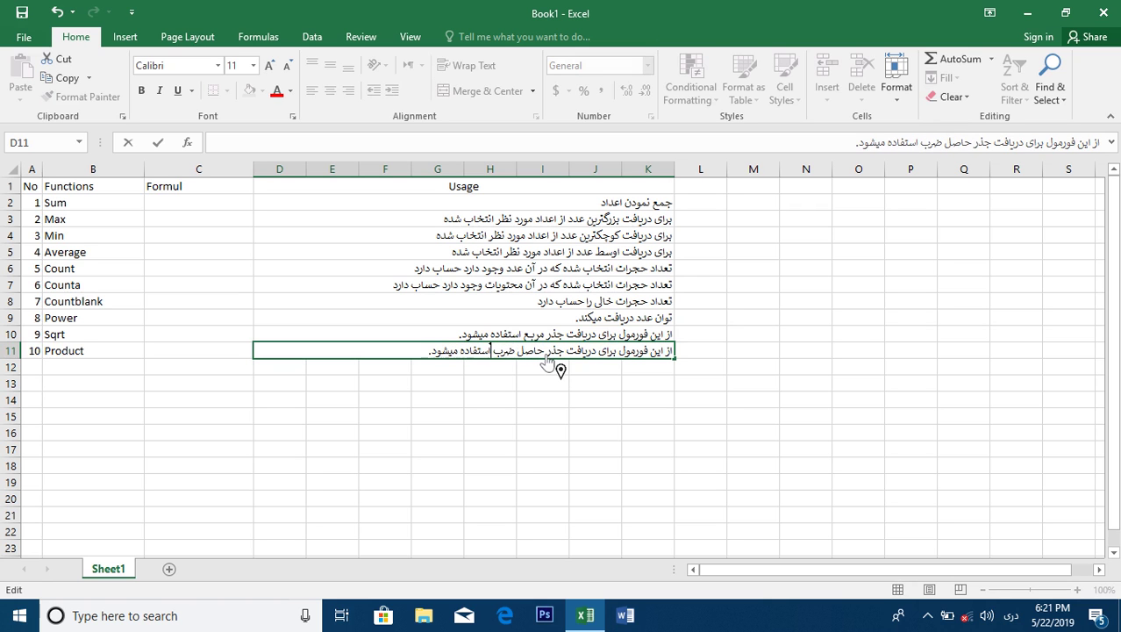
left_click(563, 400)
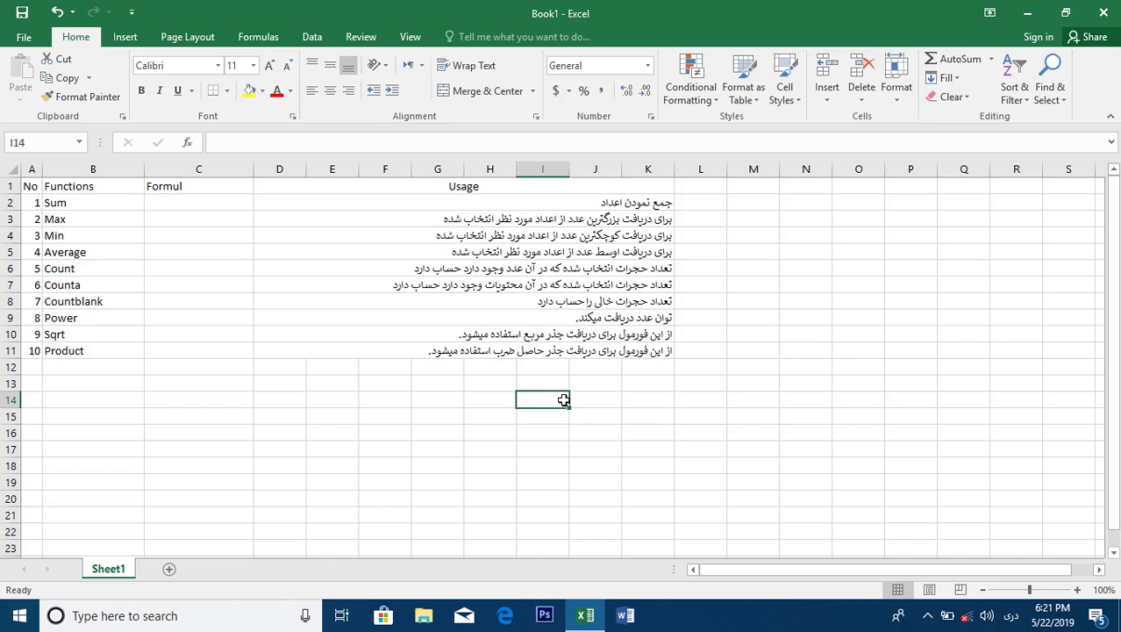
Save the workbook in the Documents folder under the name "فورمول ها".
key("ctrl+s")
left_click(202, 257)
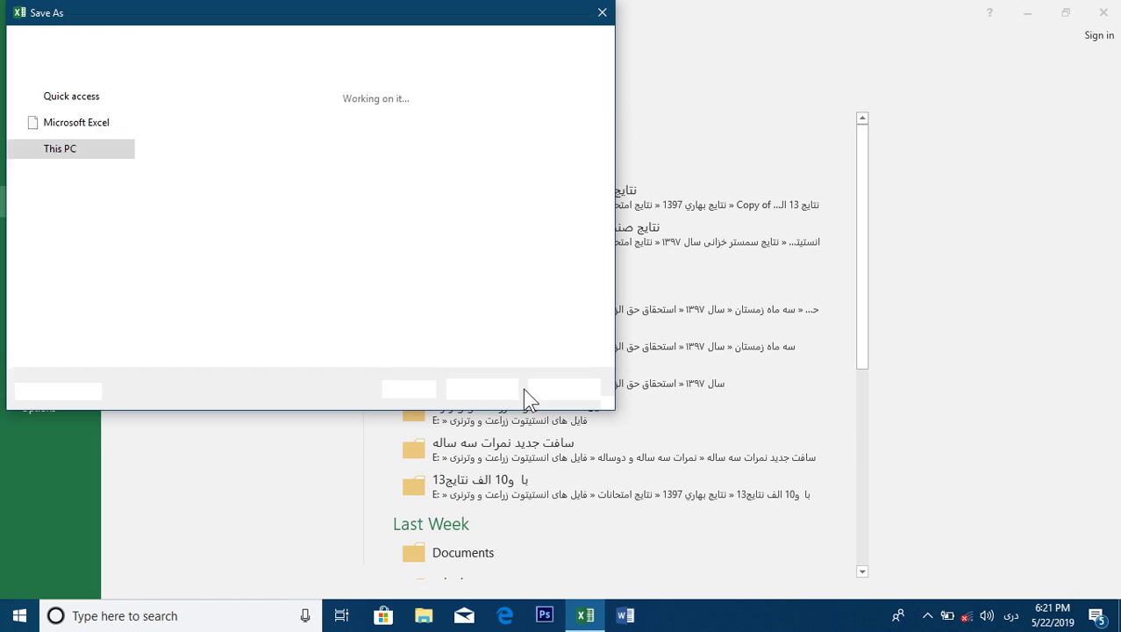
left_click(63, 136)
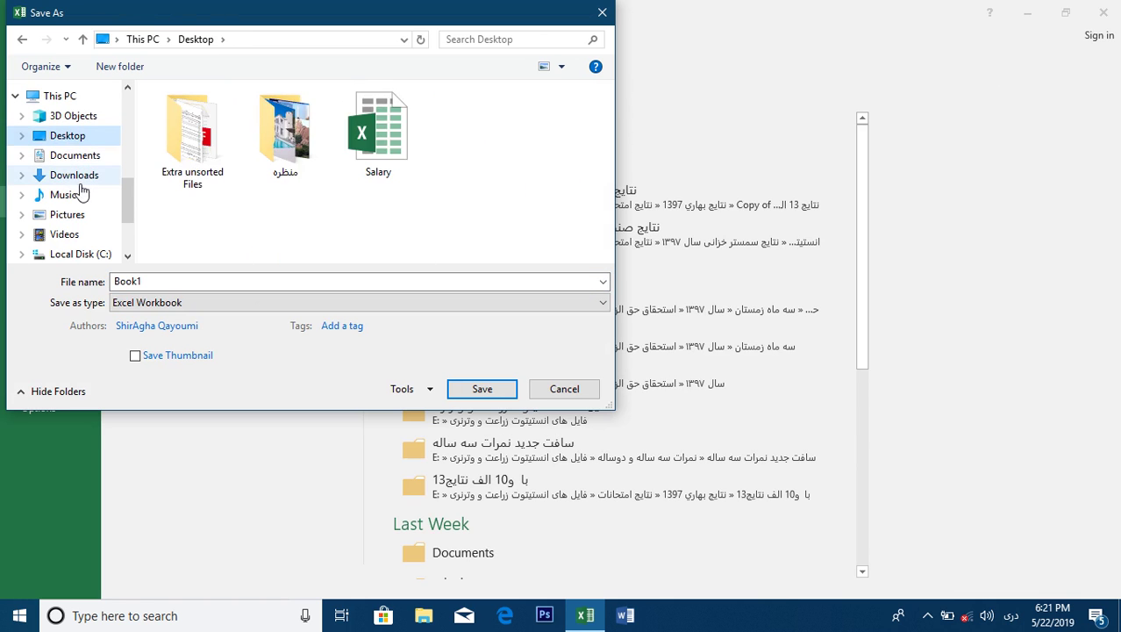
left_click(77, 175)
left_click(58, 135)
left_click(74, 155)
left_click(162, 281)
type("فورمول ها")
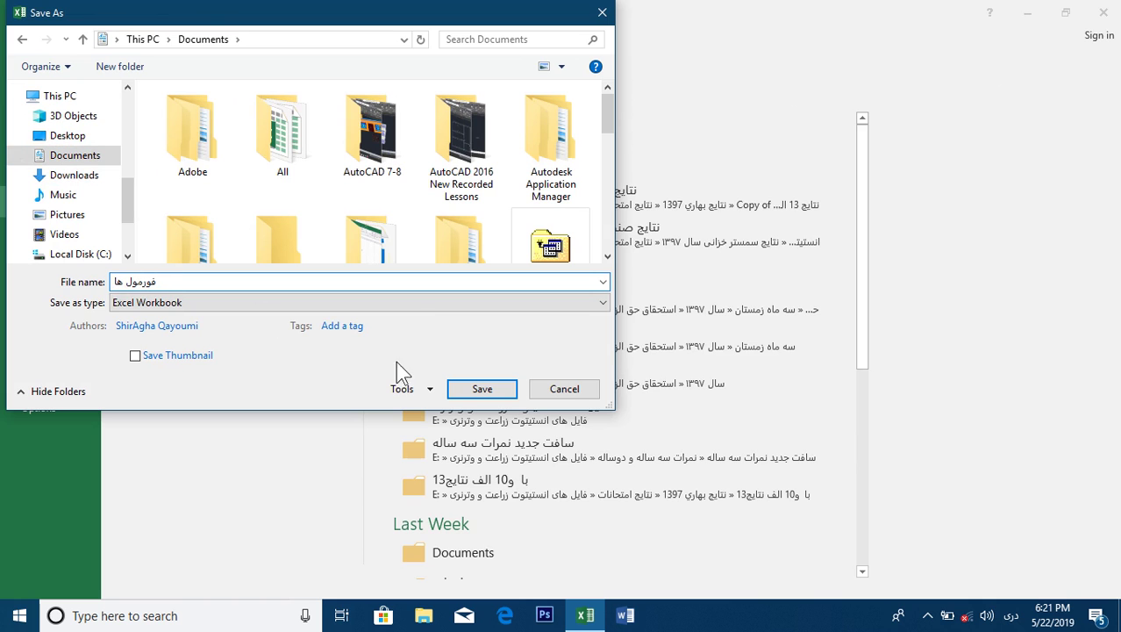
left_click(493, 391)
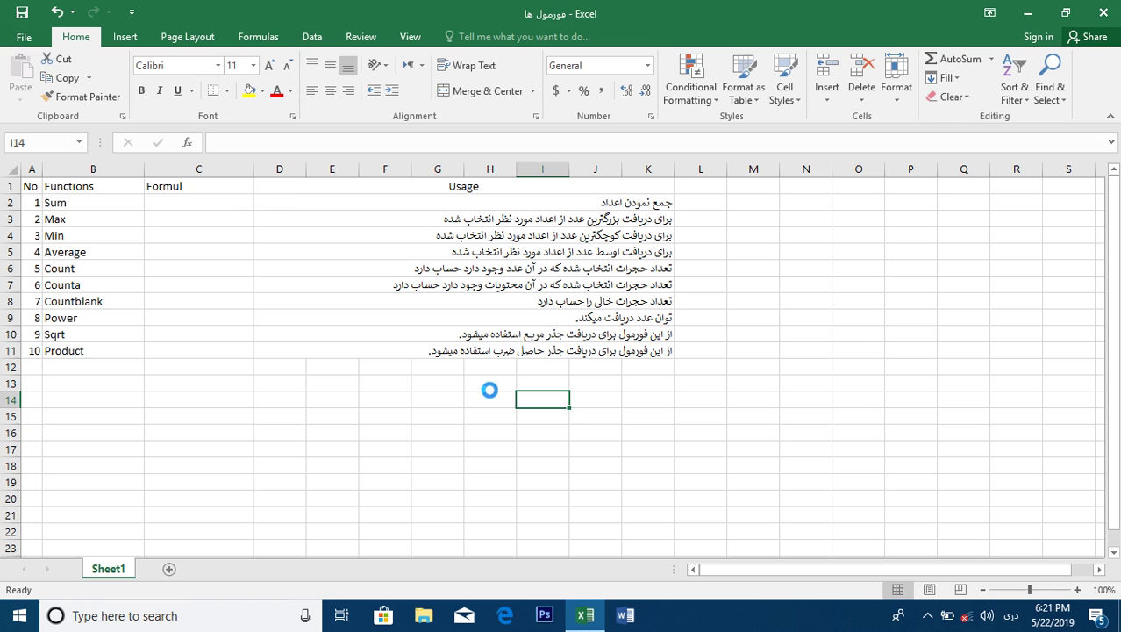
Enter the sample numbers 564 in O2 and 45450 in P2, beside the function table.
left_click(173, 205)
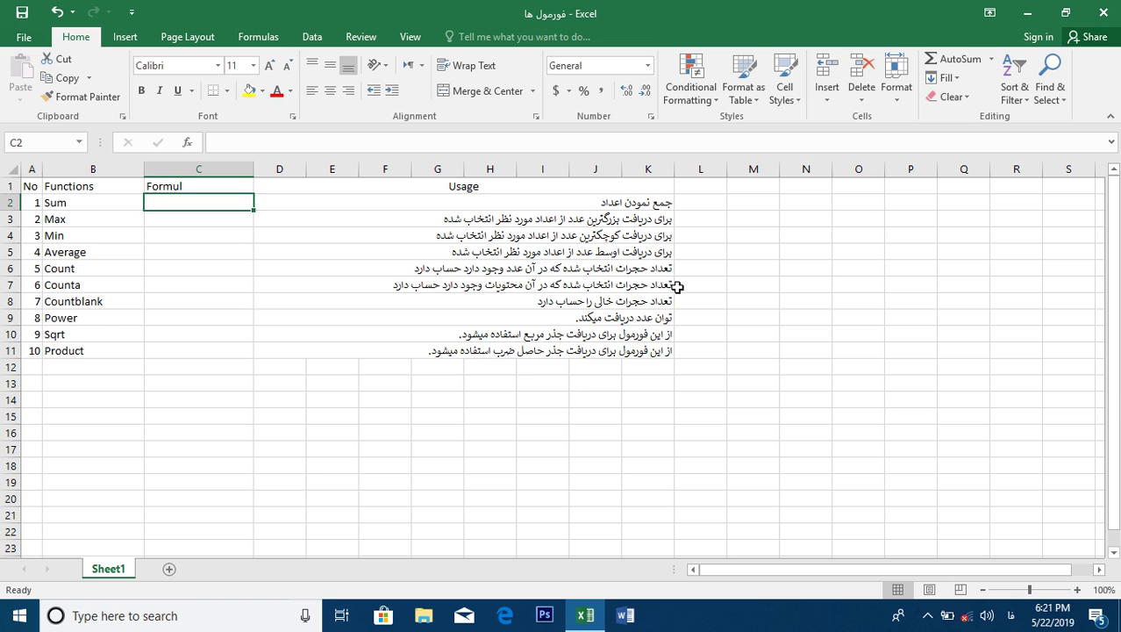
left_click(796, 261)
left_click(759, 213)
left_click(758, 202)
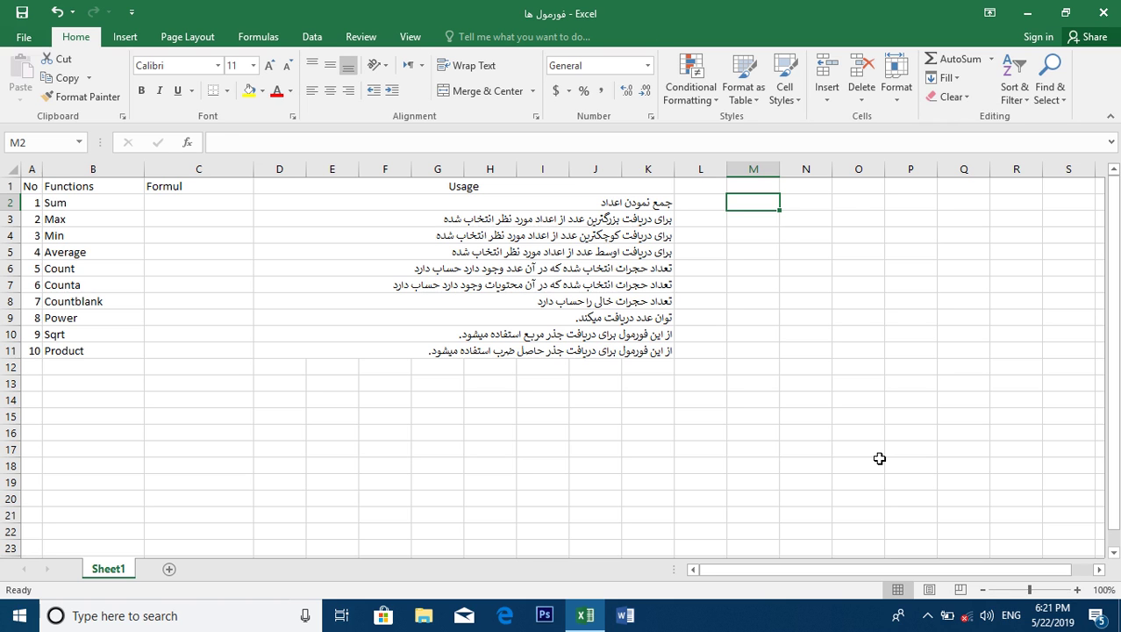
key("Right")
key("Right")
key("Right")
type("454")
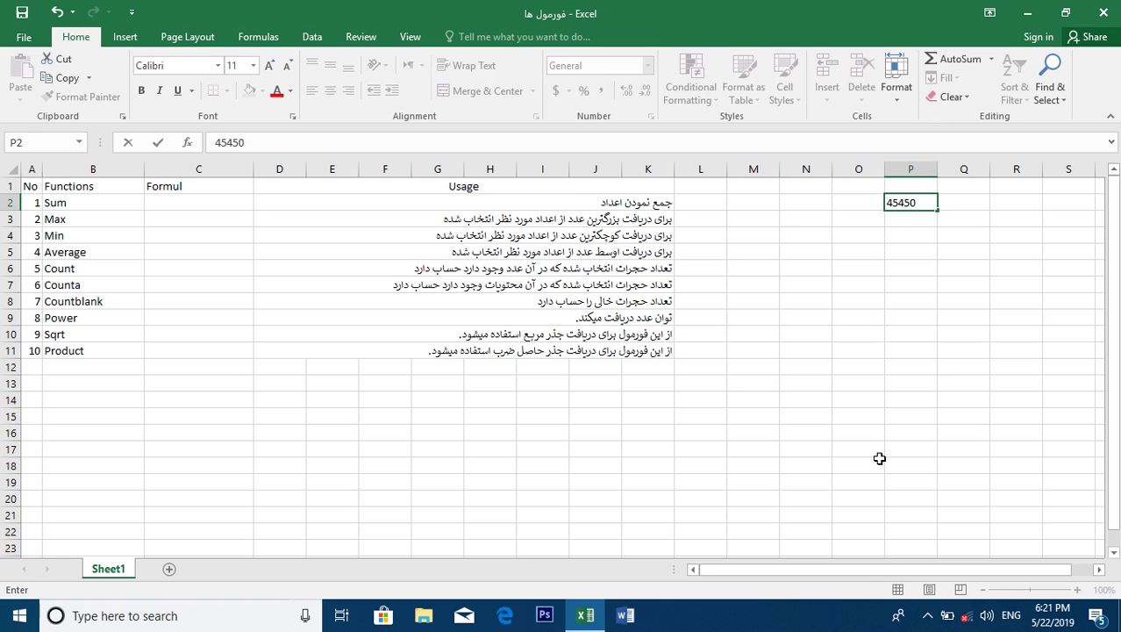
key("Left")
type("564")
key("ctrl+Return")
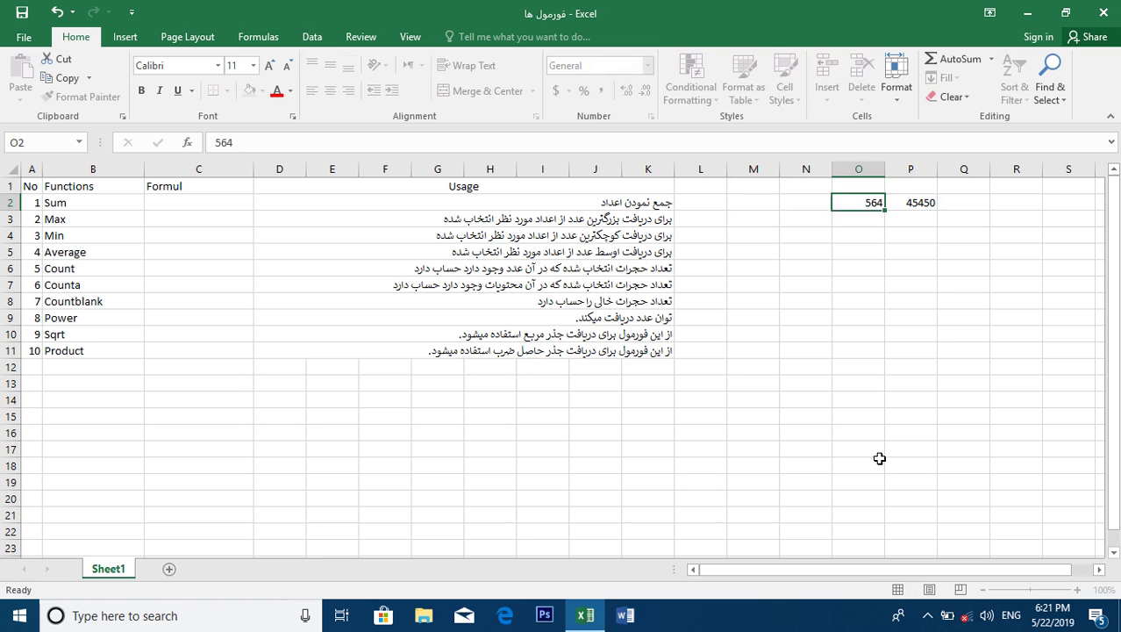
Add two more rows of sample numbers: 654 and 64 in O3:P3, 645 and 65 in O4:P4.
key("Right")
key("Right")
key("Down")
key("Left")
type("64")
key("Left")
type("654")
key("Right")
key("Down")
type("65")
key("Left")
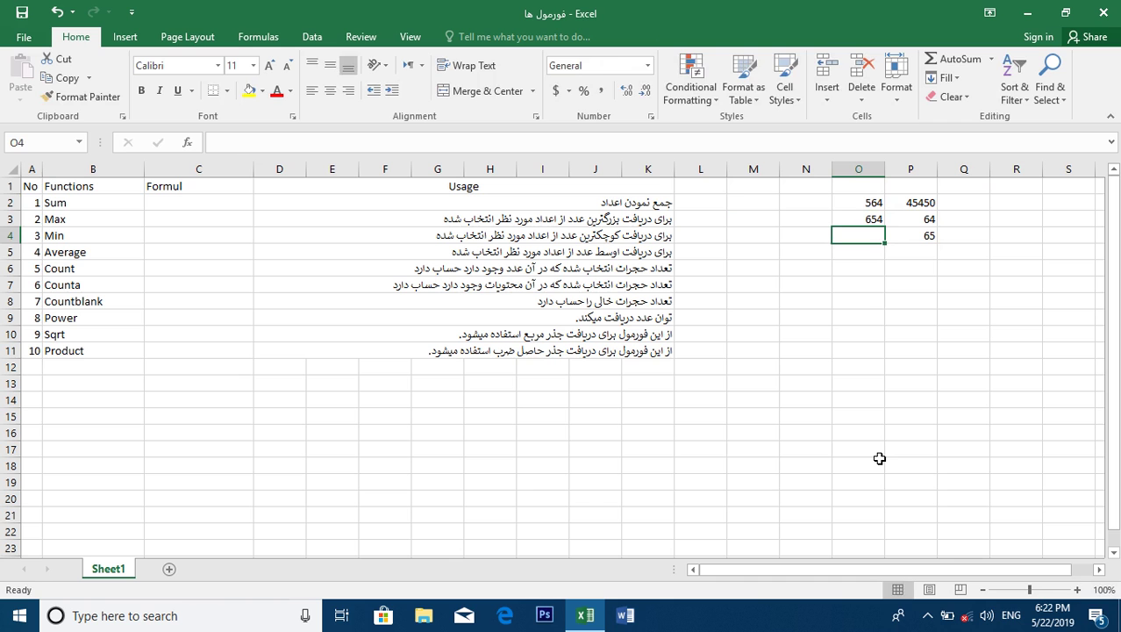
type("645")
key("Return")
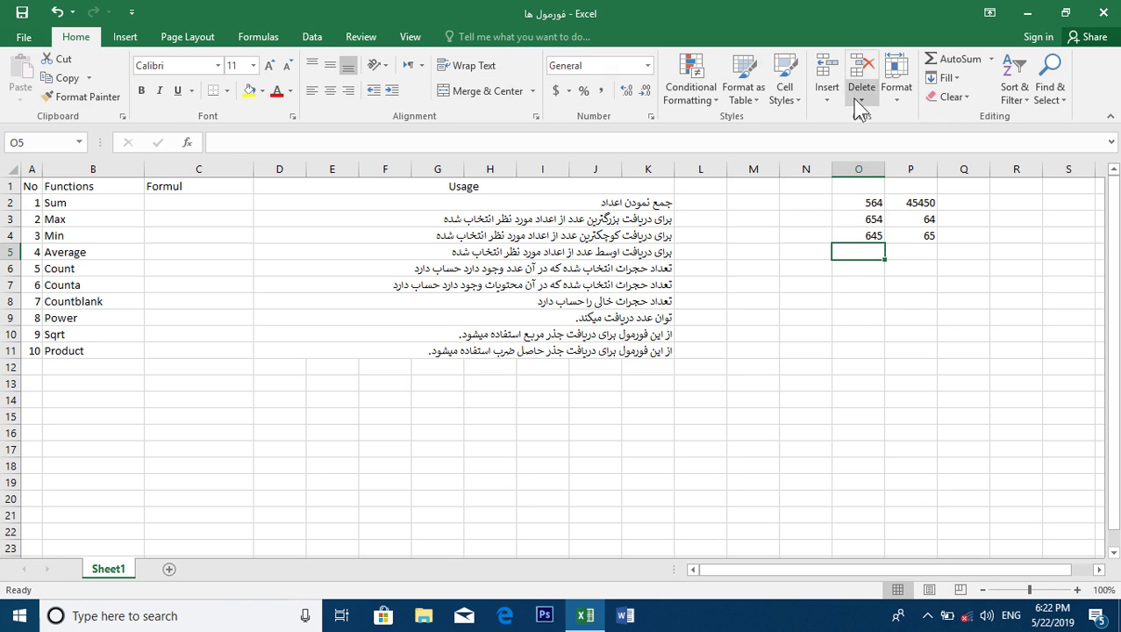
Add the first row's two sample numbers in N2 with the formula =P2+O2.
left_click(819, 205)
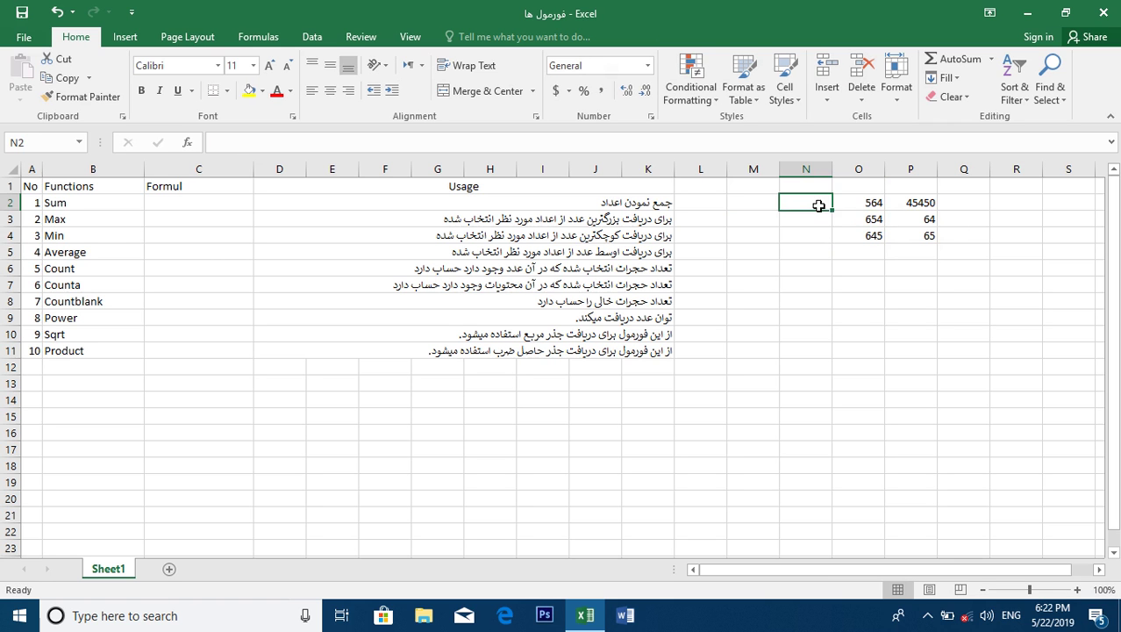
type("=")
left_click(913, 204)
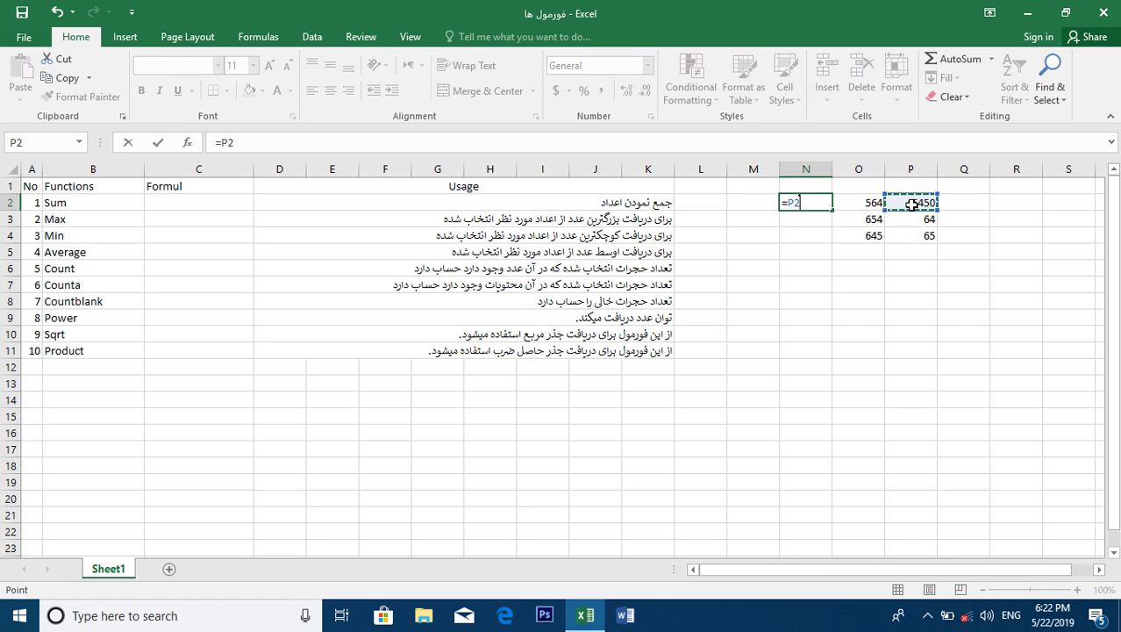
type("+")
left_click(862, 202)
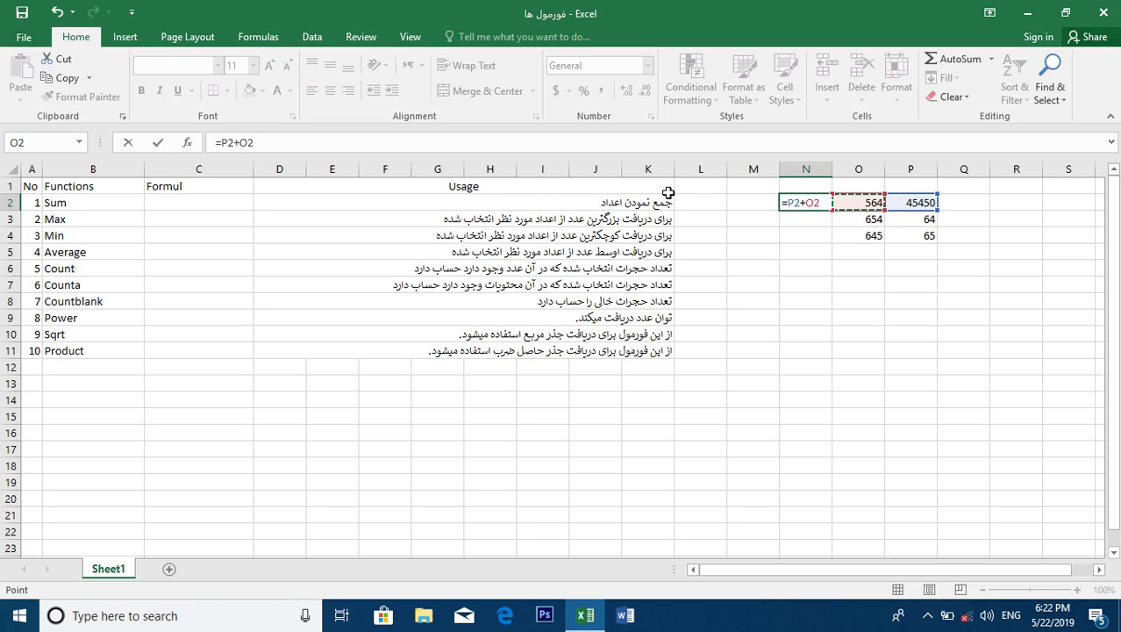
key("Return")
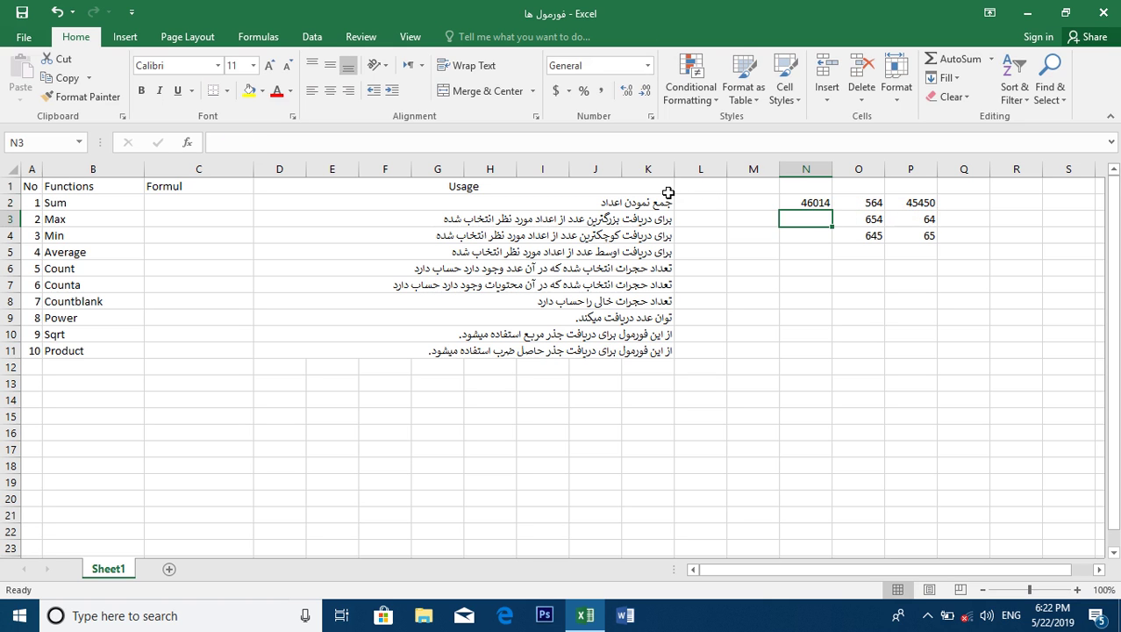
Fill the addition formula from N2 down to N4.
left_click(805, 206)
left_click_drag(832, 210, 807, 243)
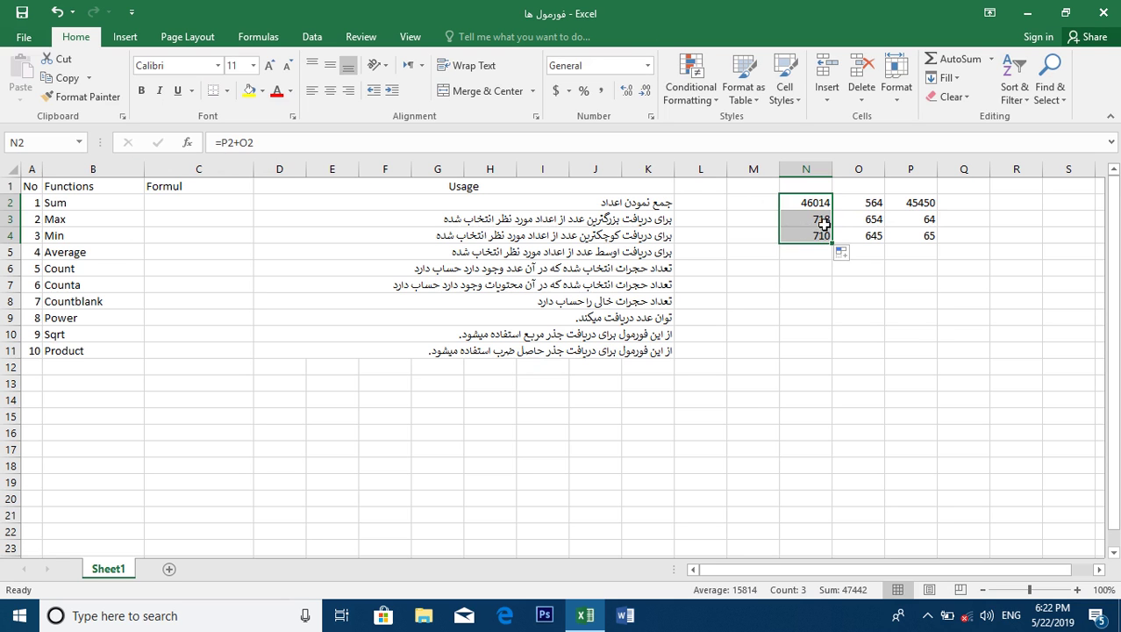
left_click(756, 202)
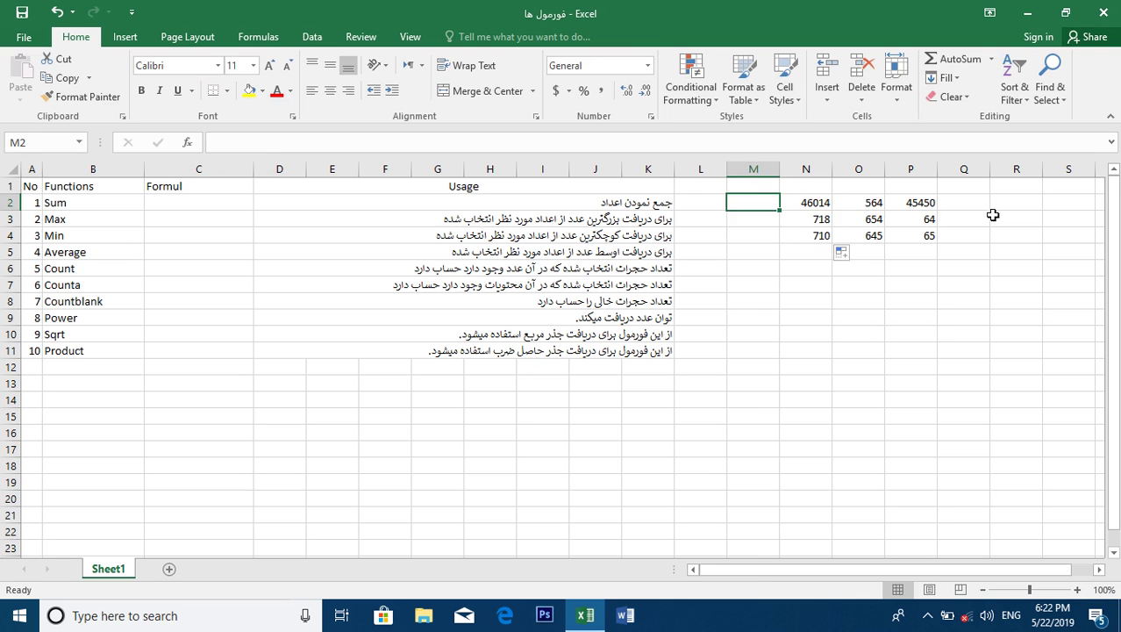
Make the cells N2:N4 and Q2:Q4 bold.
left_click(969, 204)
left_click_drag(811, 209, 804, 229)
key("ctrl+b")
left_click_drag(951, 206, 957, 233)
key("ctrl+b")
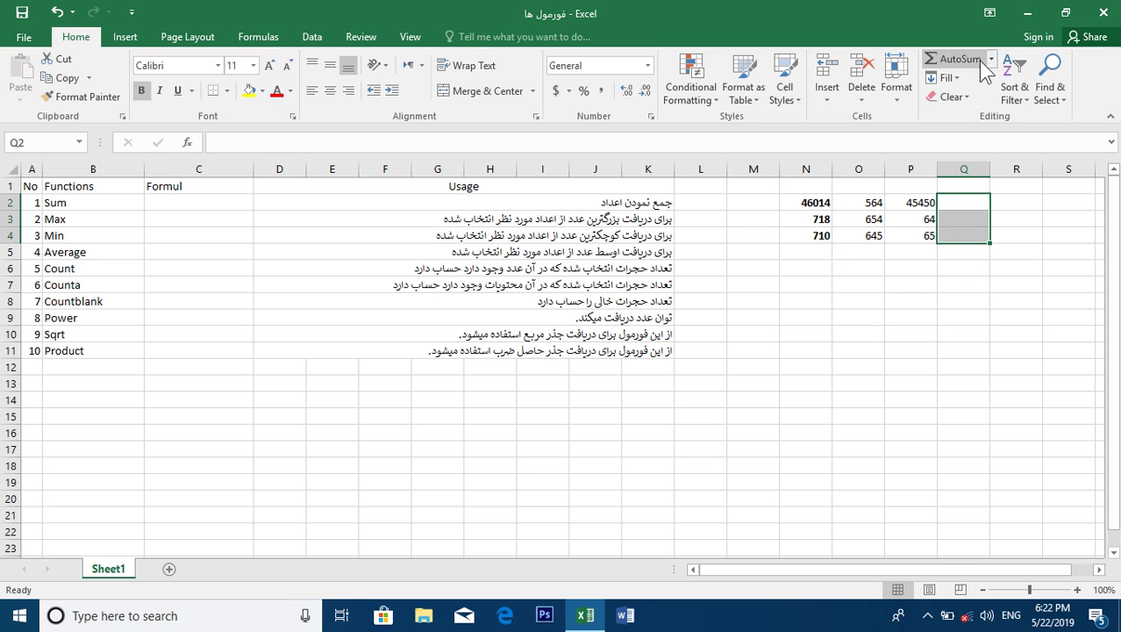
Insert AutoSum totals in Q2:Q4 that sum columns N to P of each row.
left_click(203, 39)
left_click(257, 38)
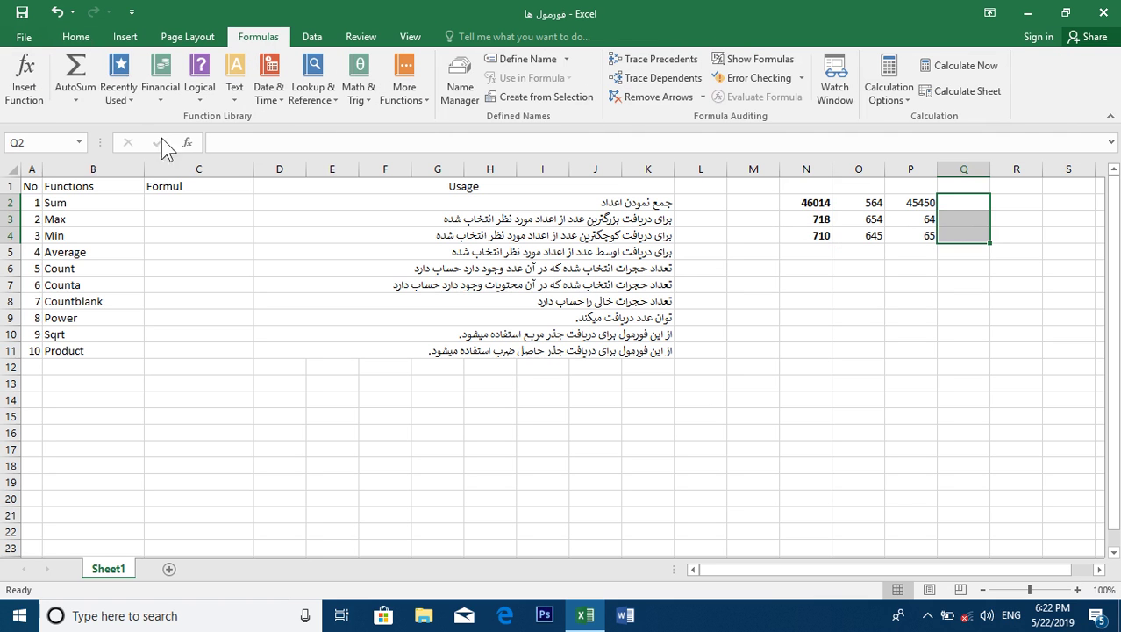
left_click(82, 95)
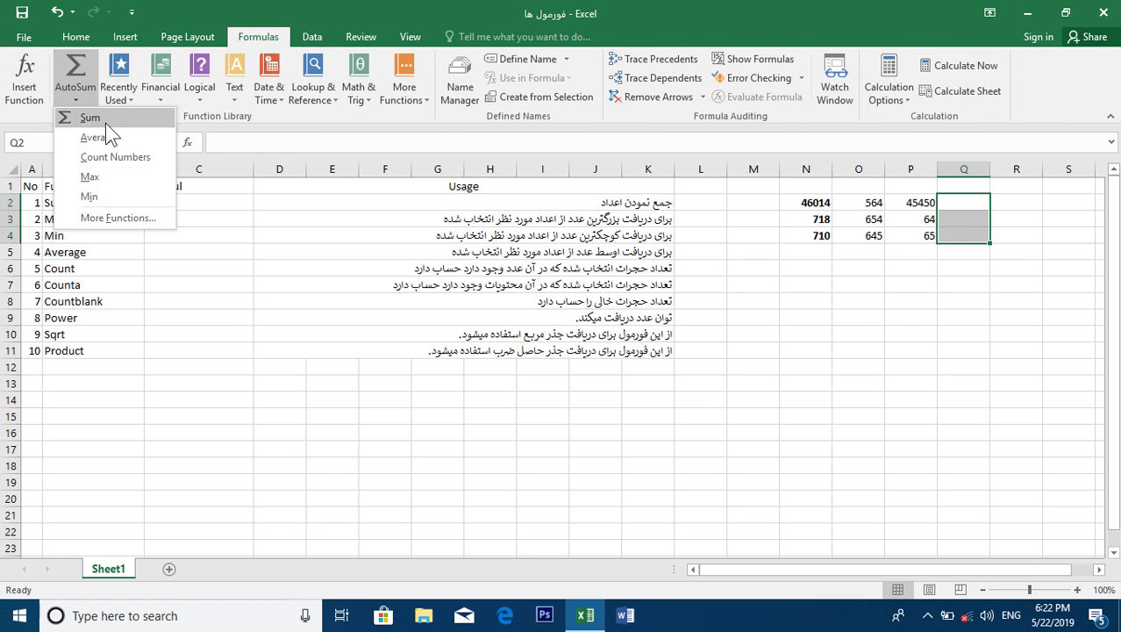
left_click(103, 122)
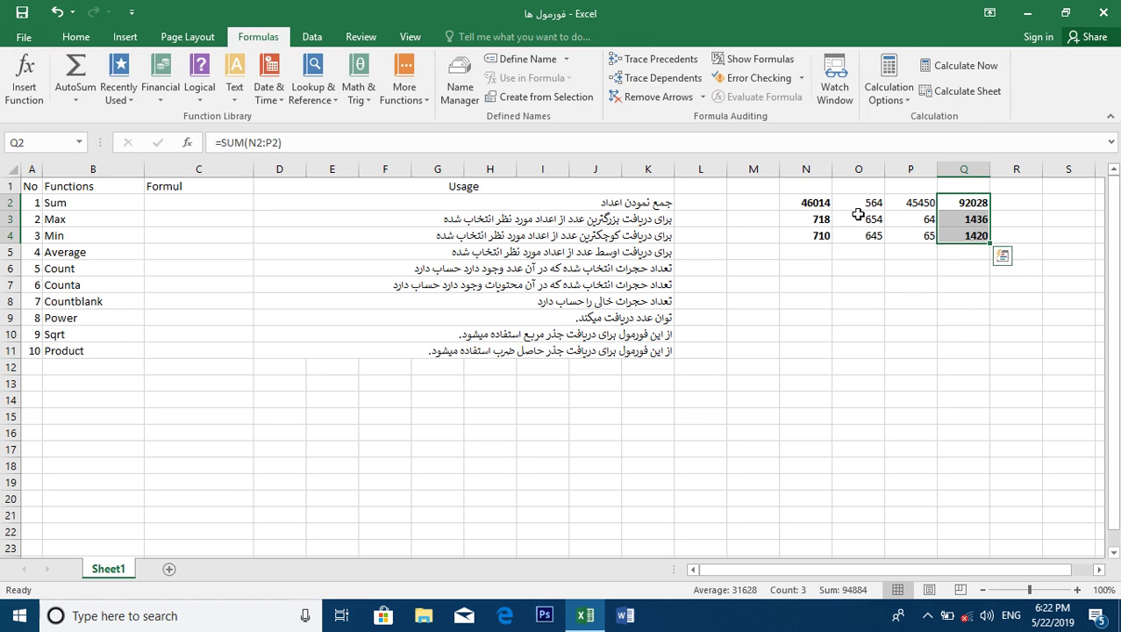
Clear the AutoSum totals from Q2:Q4.
left_click(996, 284)
left_click_drag(965, 238, 957, 207)
key("Delete")
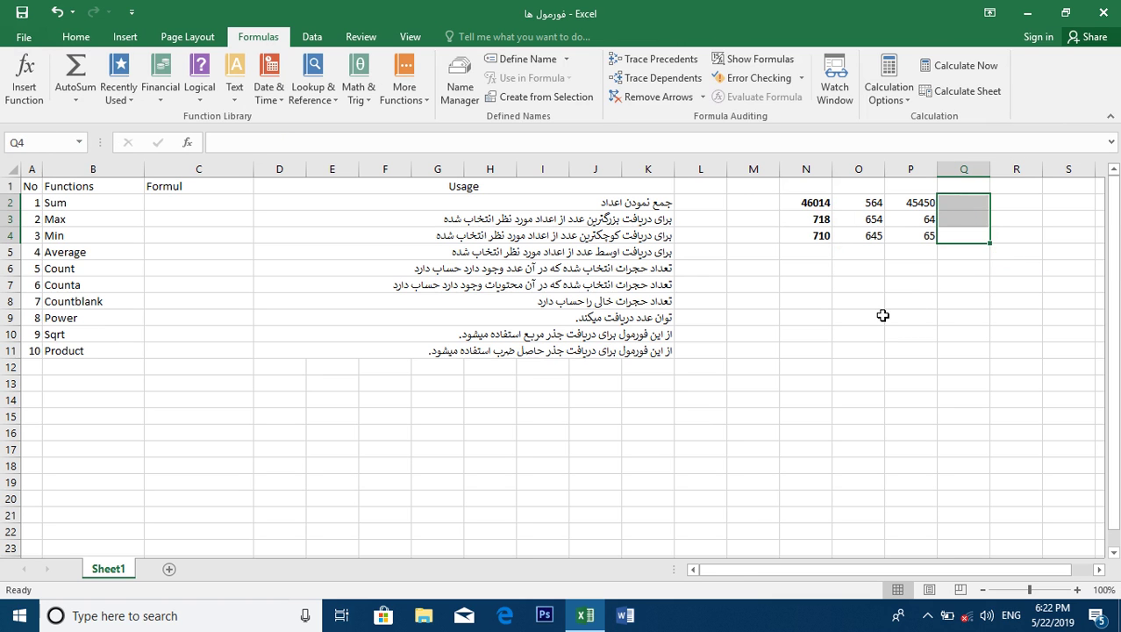
right_click(960, 208)
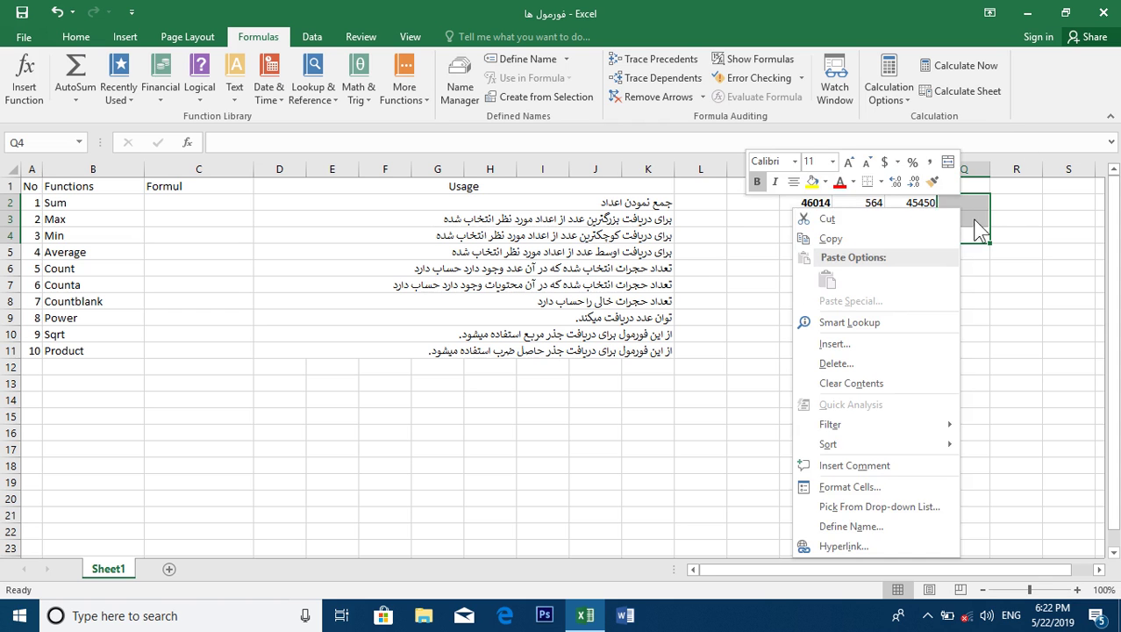
key("Escape")
Insert an AutoSum in Q2 and restrict its range to O2:P2.
left_click(974, 206)
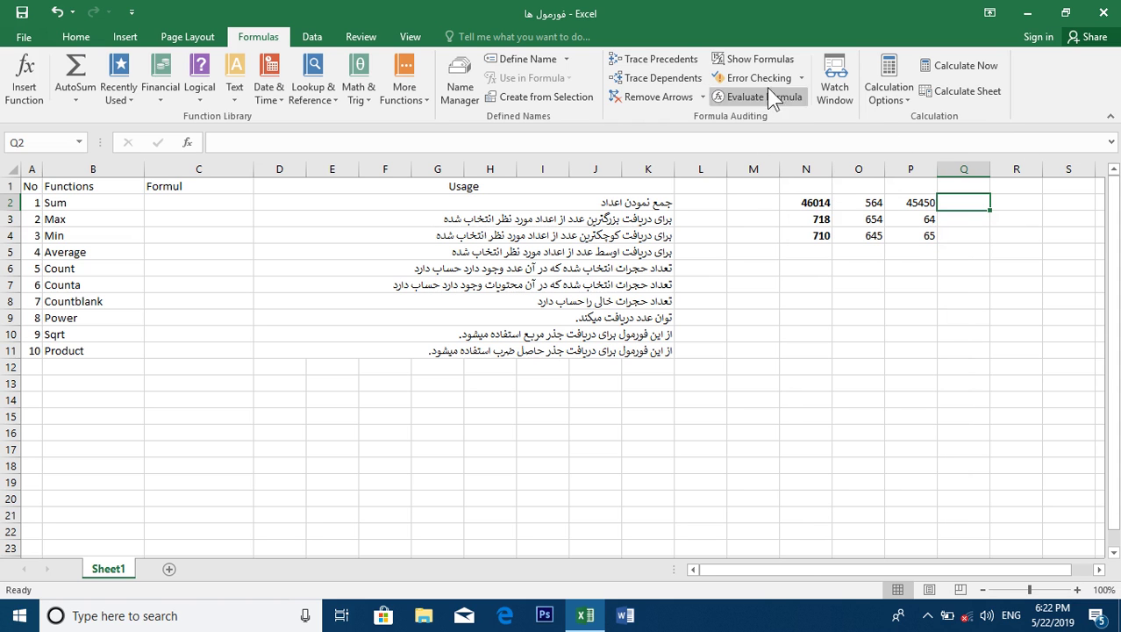
right_click(75, 63)
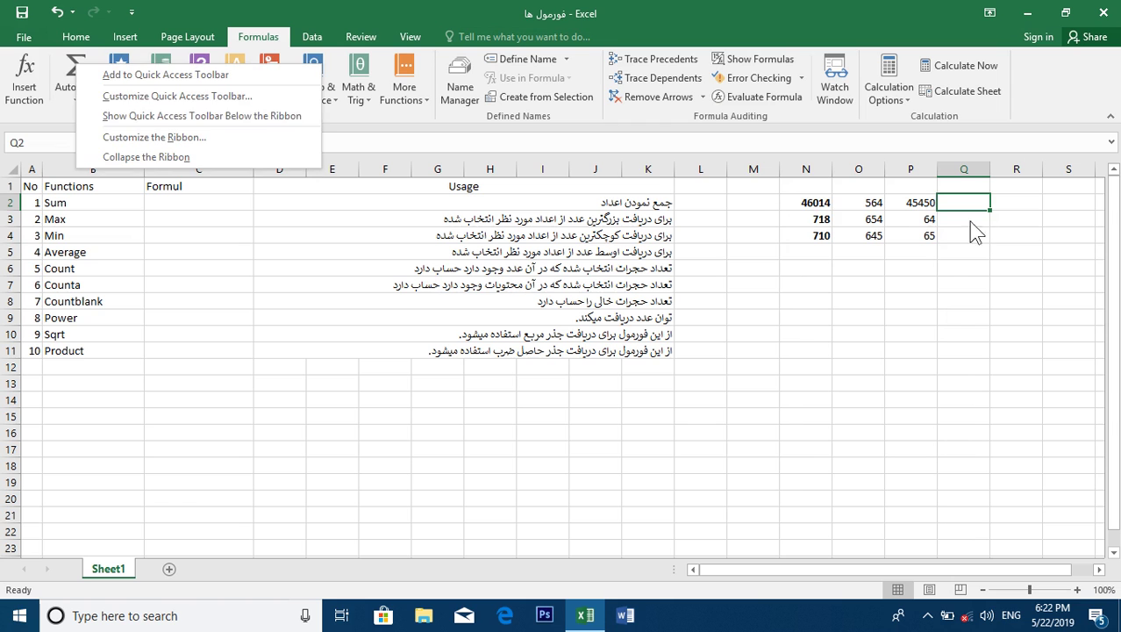
left_click(57, 68)
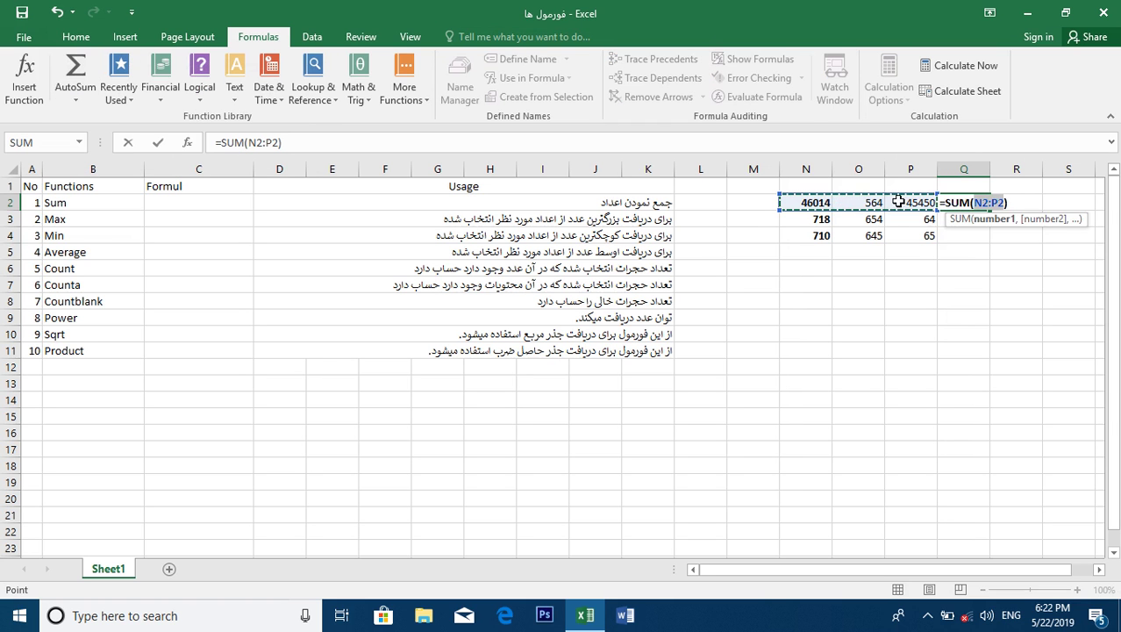
key("BackSpace")
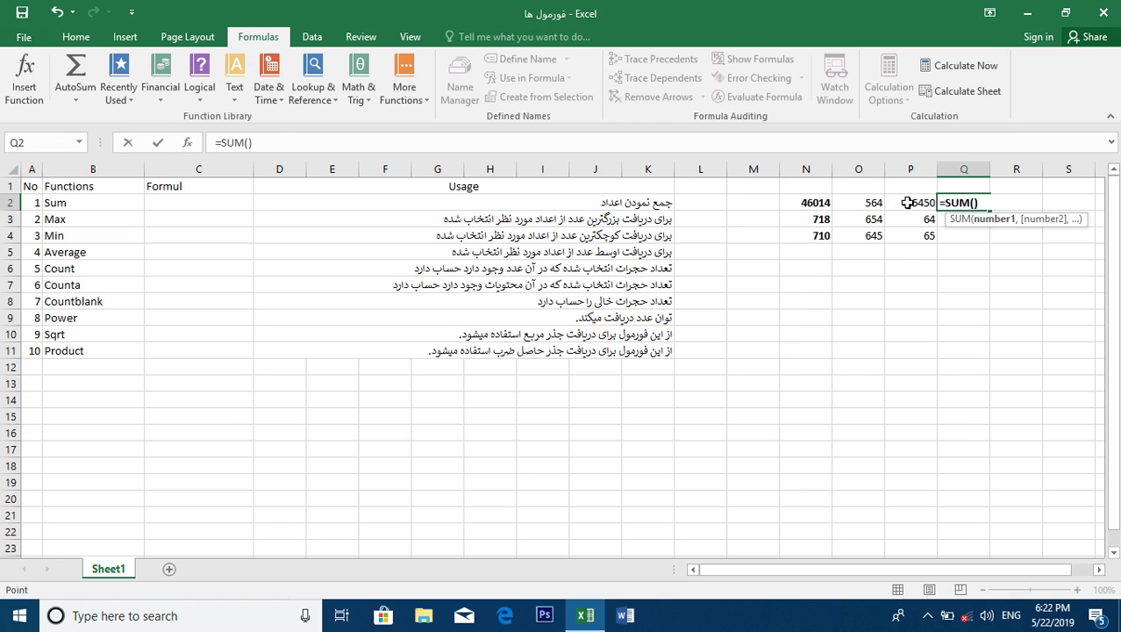
left_click_drag(908, 203, 873, 203)
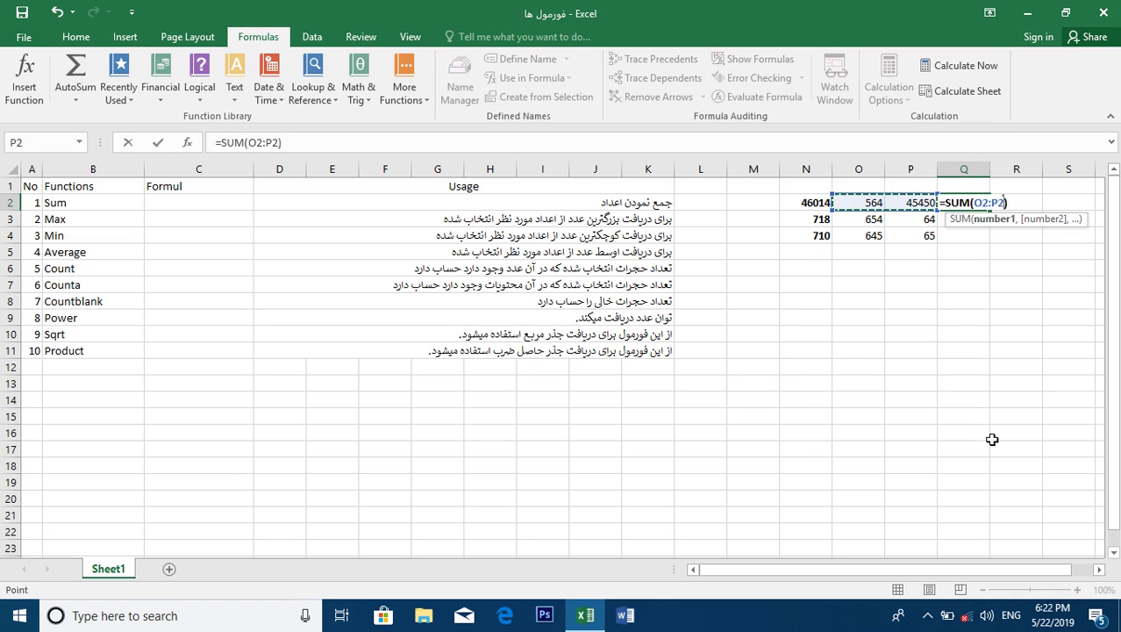
key("Return")
Fill the SUM formula from Q2 down to Q4.
left_click(961, 202)
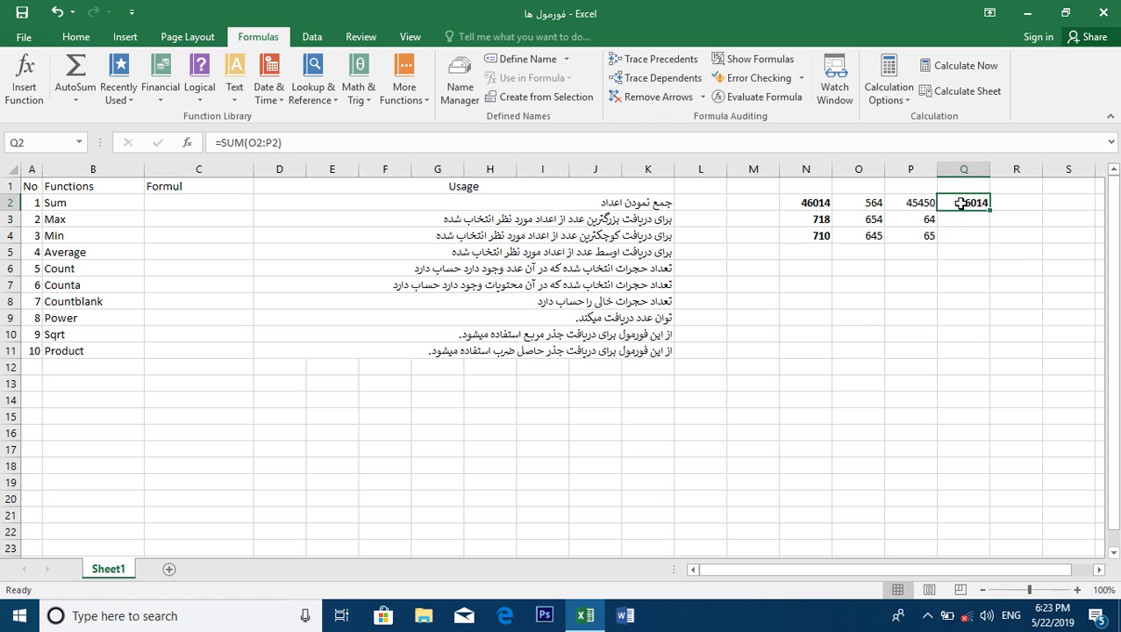
left_click_drag(990, 211, 975, 237)
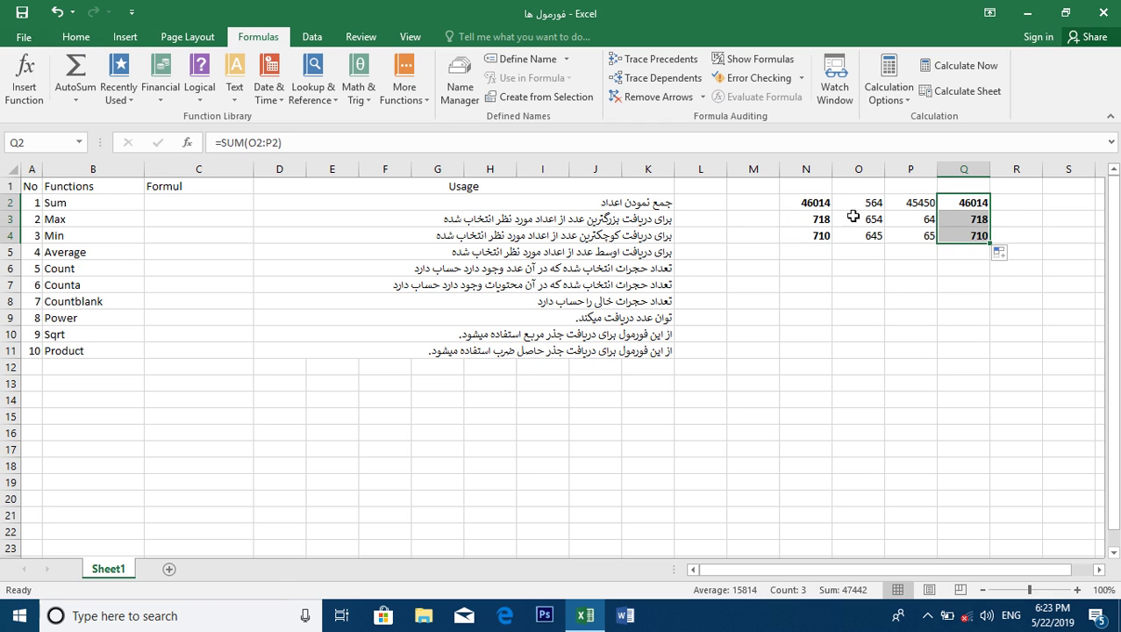
left_click(891, 313)
left_click(1011, 201)
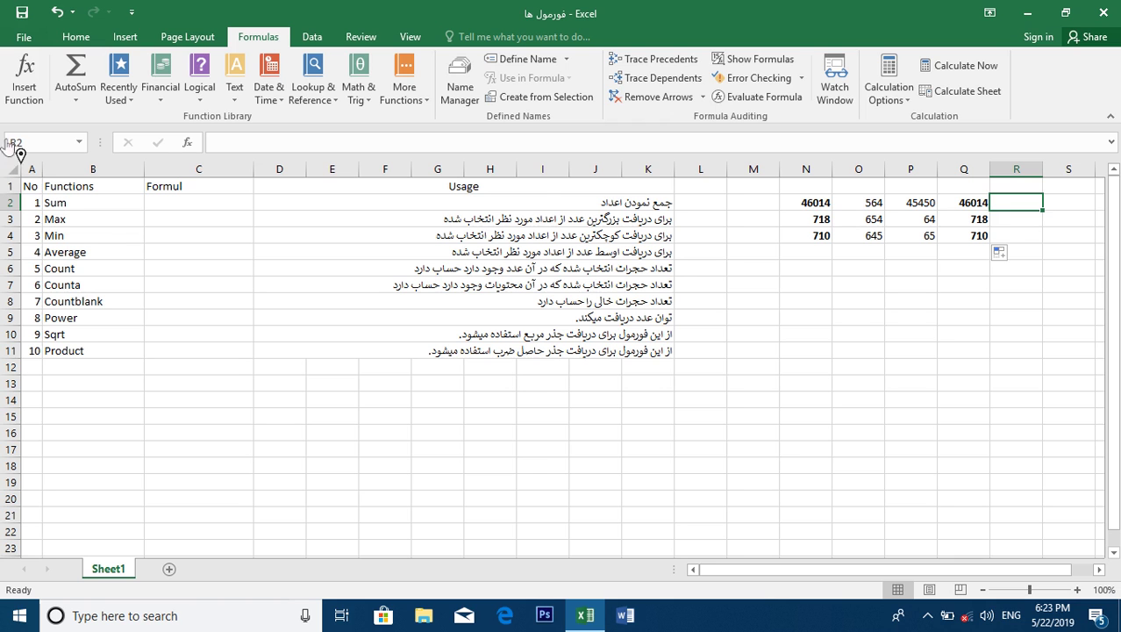
Start a function insertion in R2 and choose SUM from the All category.
left_click(24, 92)
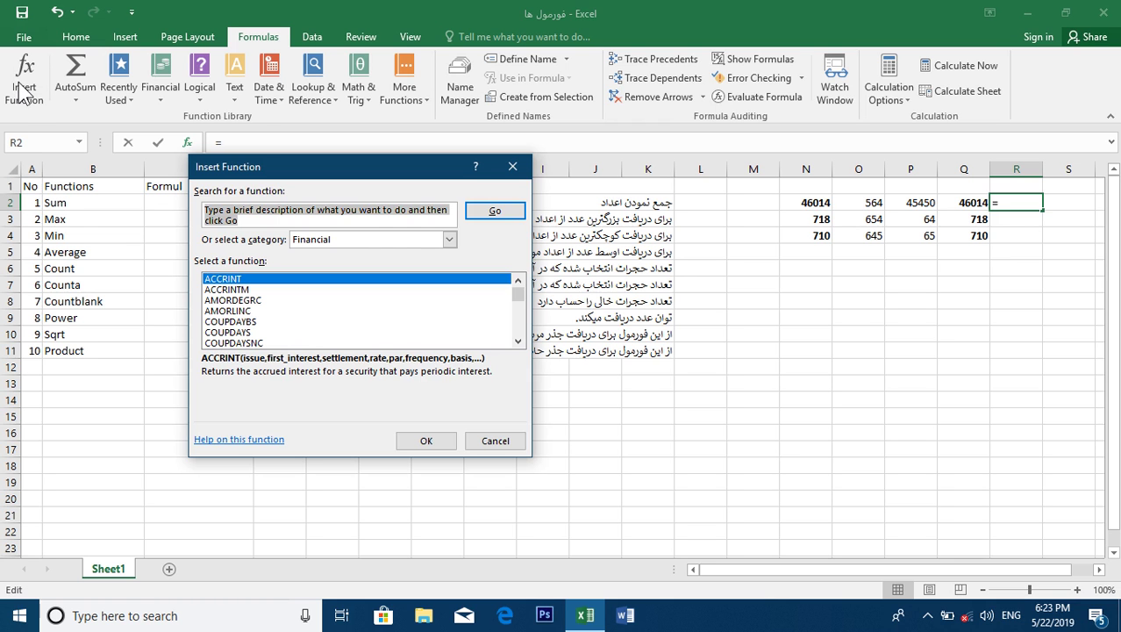
left_click(419, 242)
left_click(341, 266)
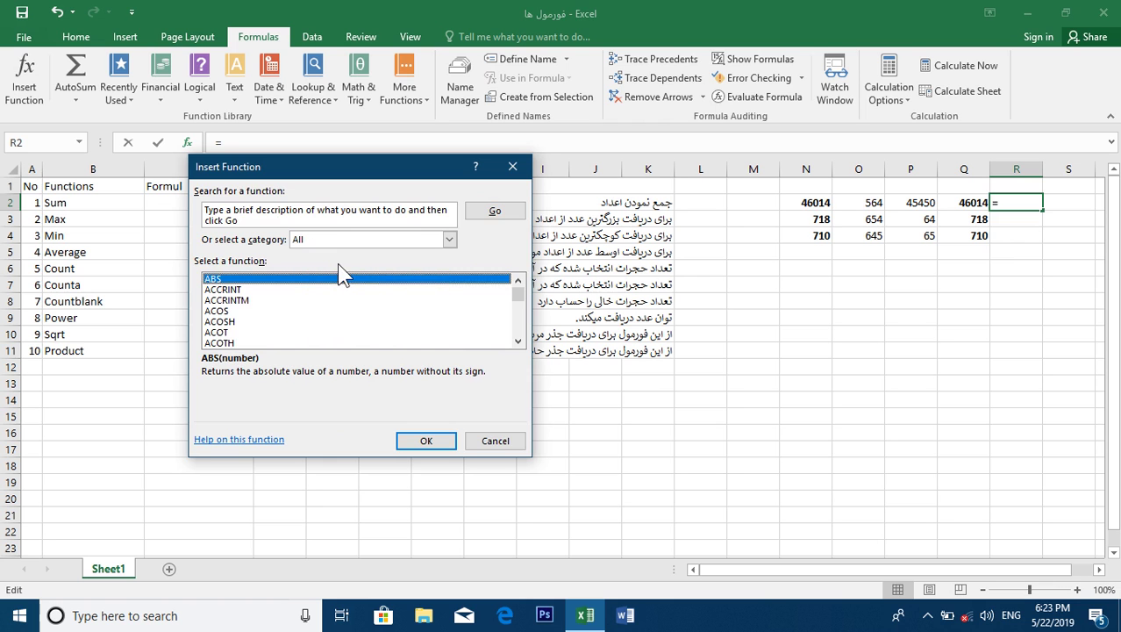
left_click(263, 333)
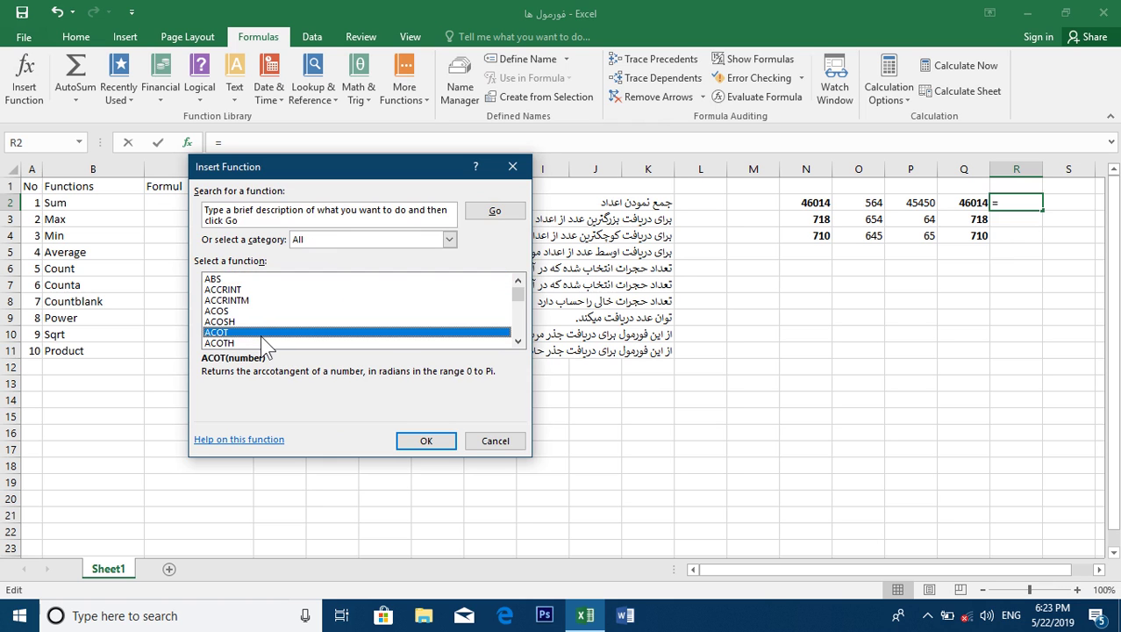
key("s")
key("Down")
key("Down")
key("Down")
key("Down")
key("Down")
key("Down")
key("Down")
key("Down")
key("Down")
key("Down")
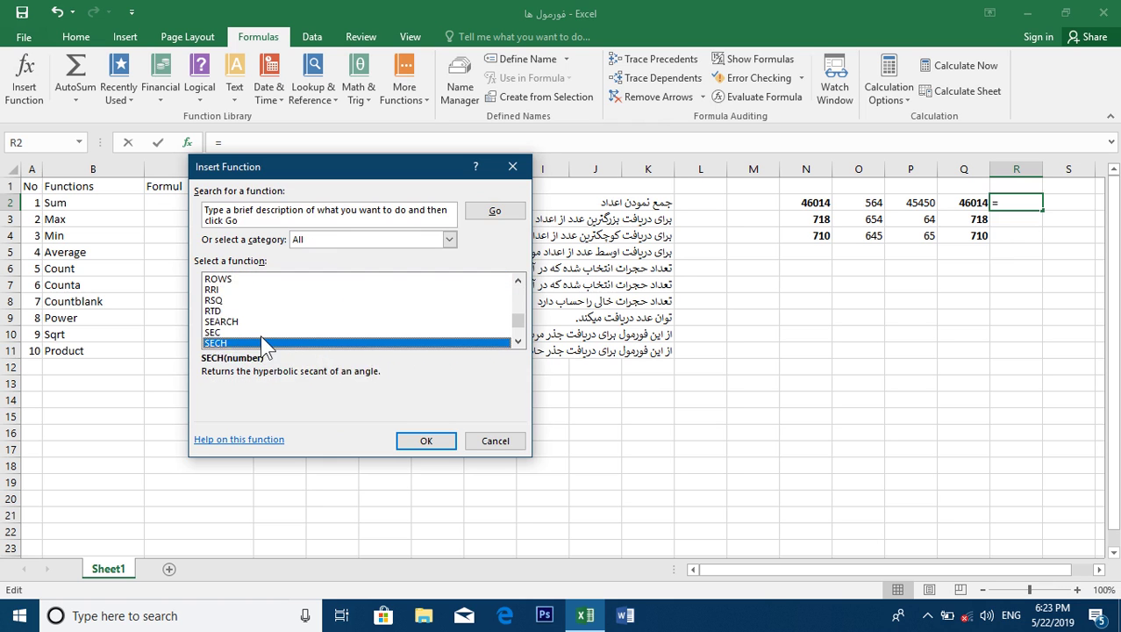
key("Down")
key("Down")
key("Down")
key("Down")
key("Down")
key("Down")
key("Down")
key("Down")
key("Down")
key("Down")
key("Down")
key("Down")
key("Down")
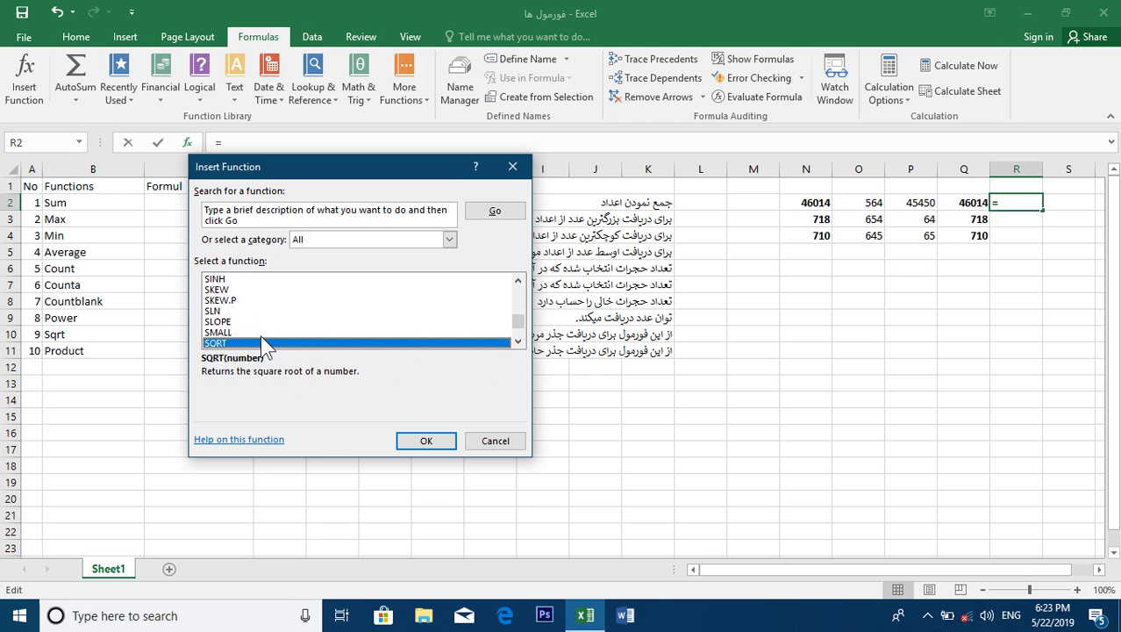
key("Down")
key("Down")
key("Down")
key("Down")
key("Down")
key("Down")
key("Down")
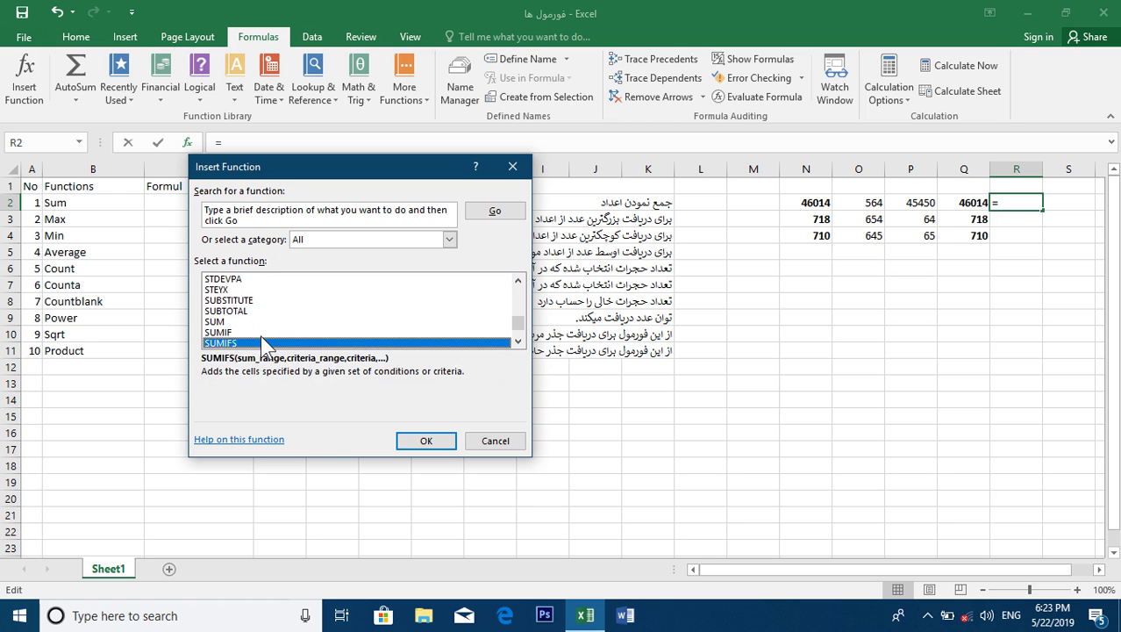
left_click(219, 310)
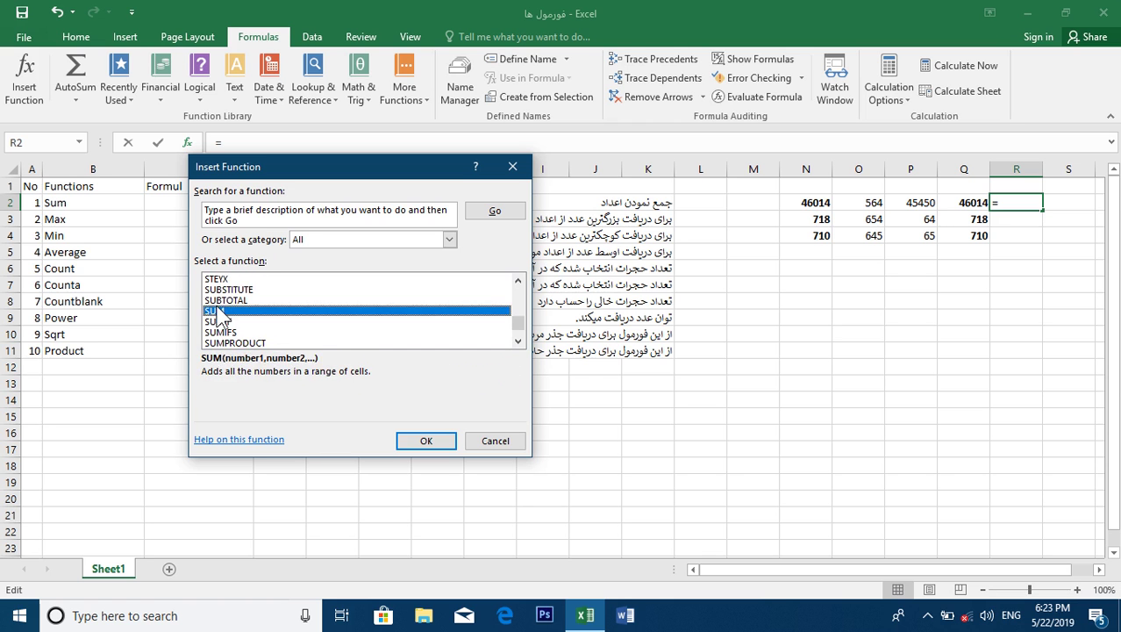
left_click(430, 442)
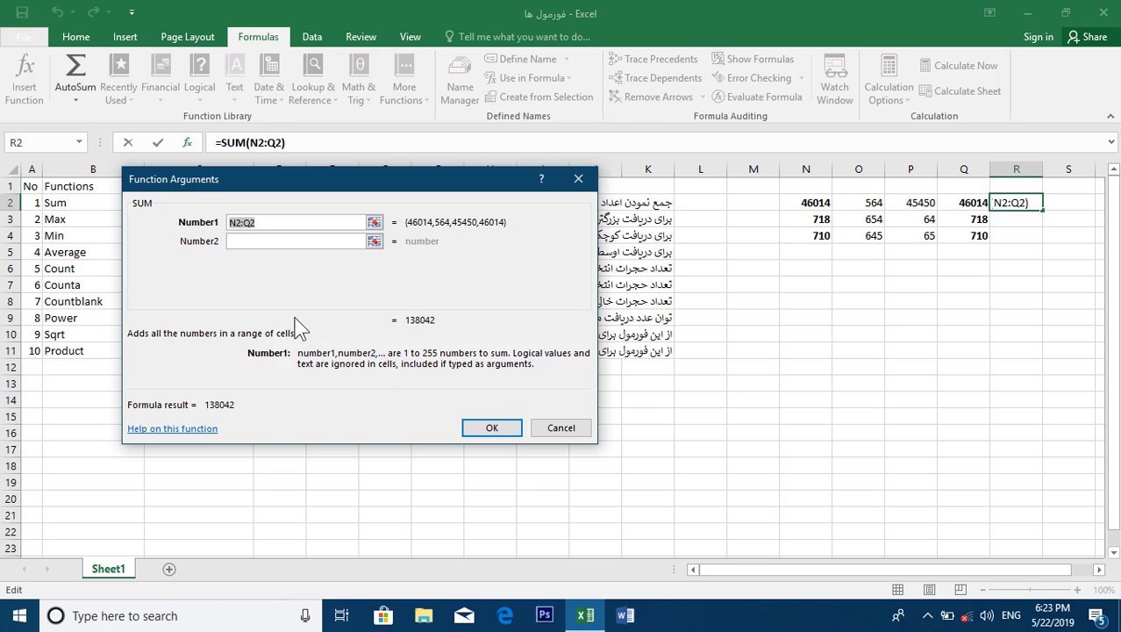
Set the SUM arguments in R2 to O2 and P2 separately, and fill the formula down to R4.
key("BackSpace")
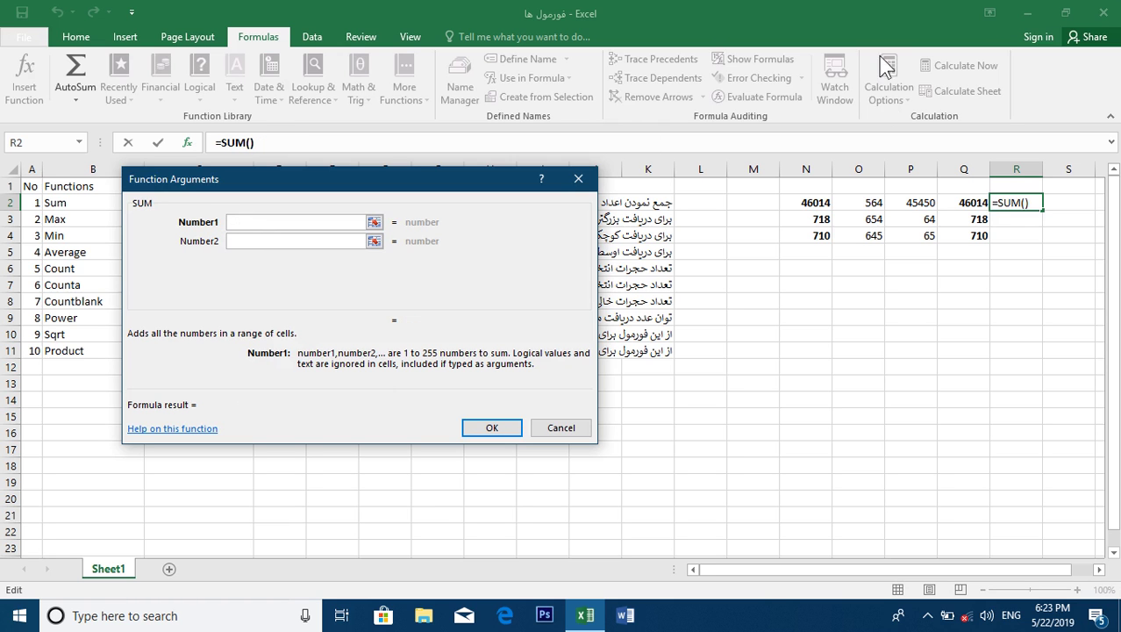
left_click(875, 200)
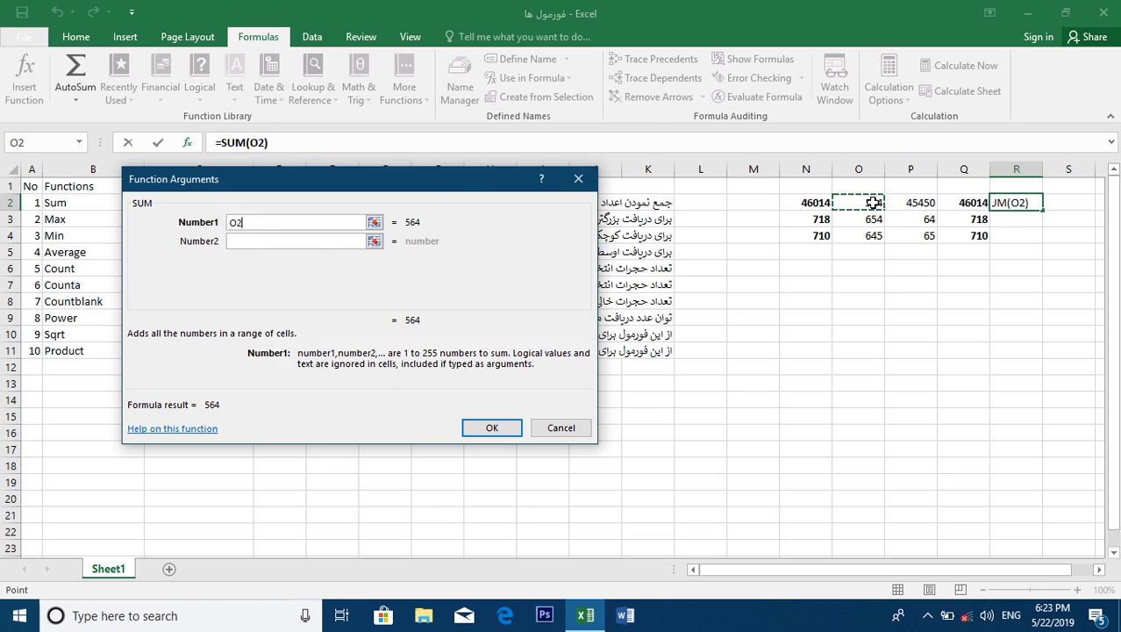
left_click(309, 241)
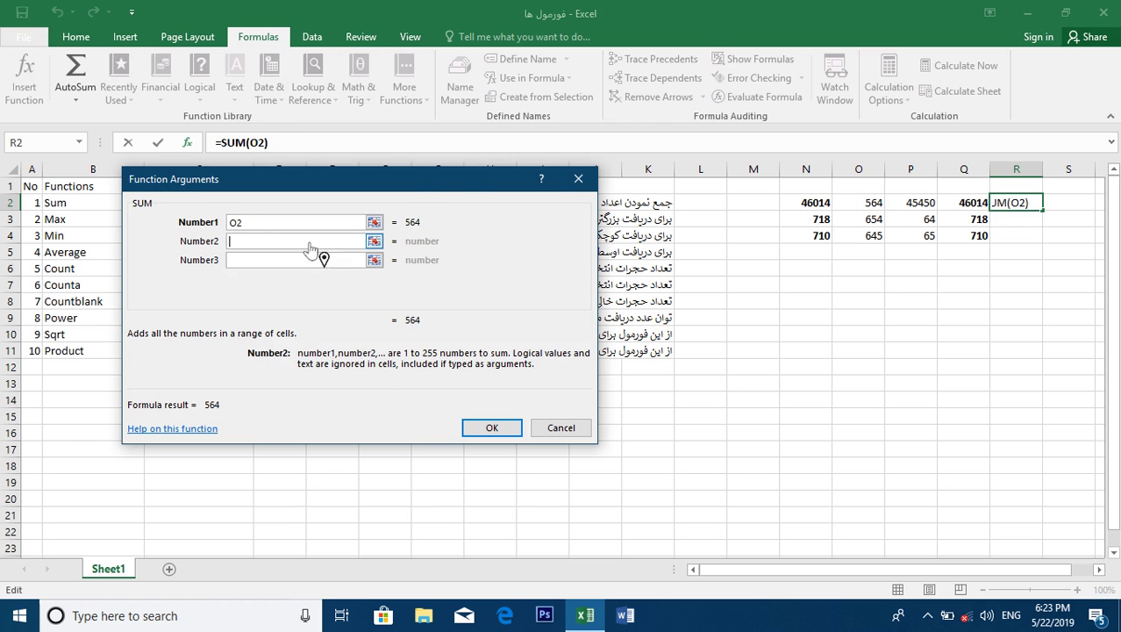
left_click(915, 203)
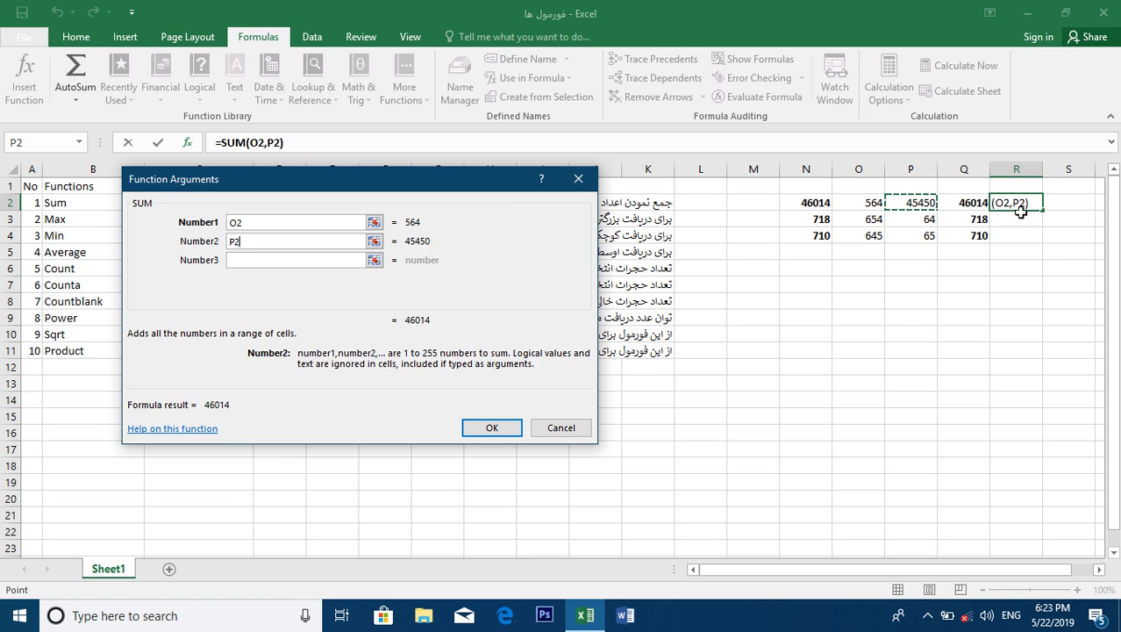
left_click(492, 428)
left_click_drag(1045, 213, 1033, 240)
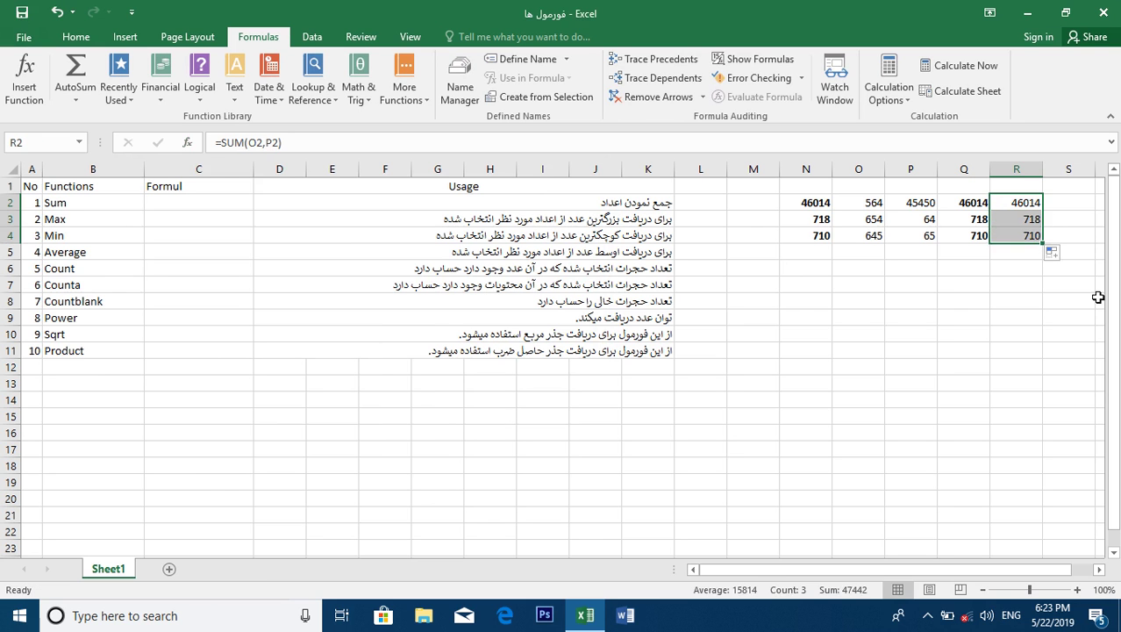
Start a function insertion in S2 and choose SUM from the list of all functions.
left_click(1076, 205)
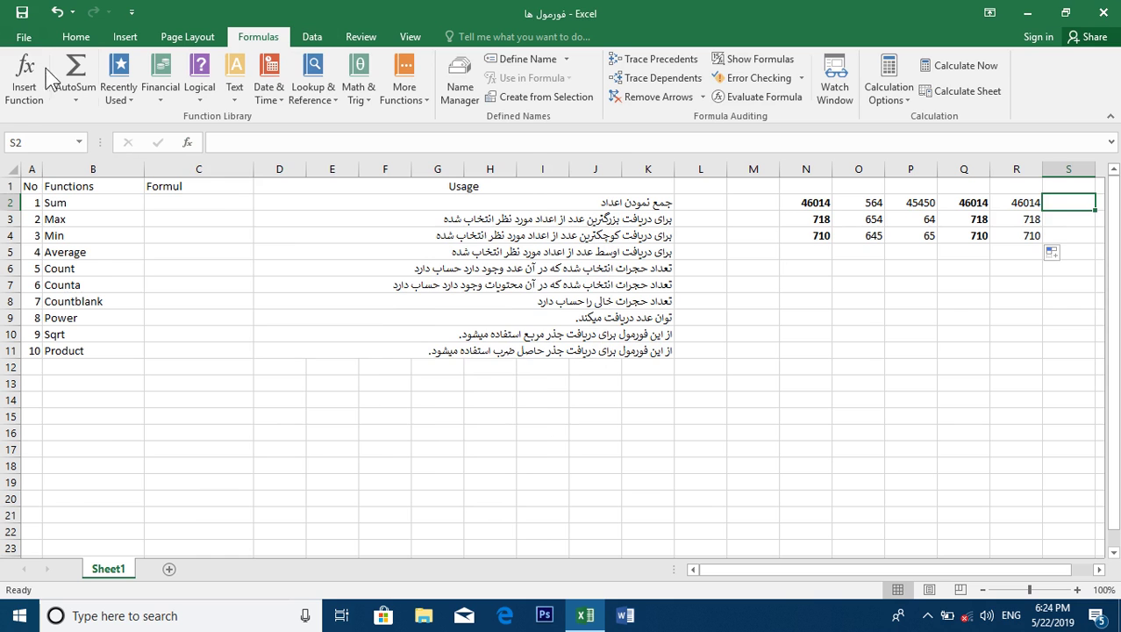
left_click(25, 77)
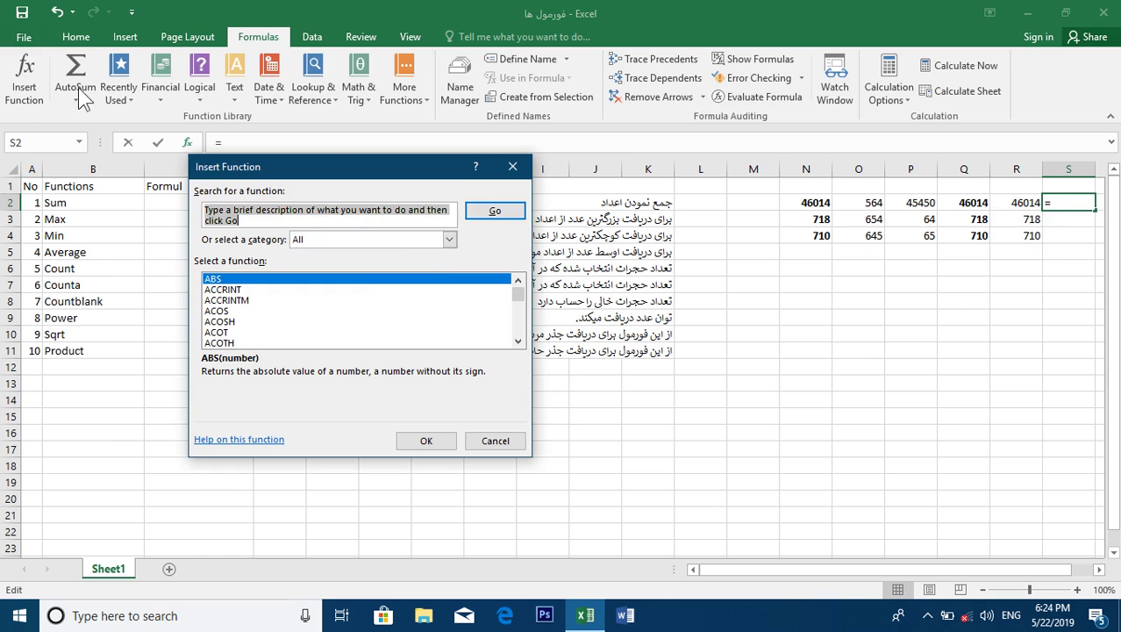
type("ssss")
left_click(360, 290)
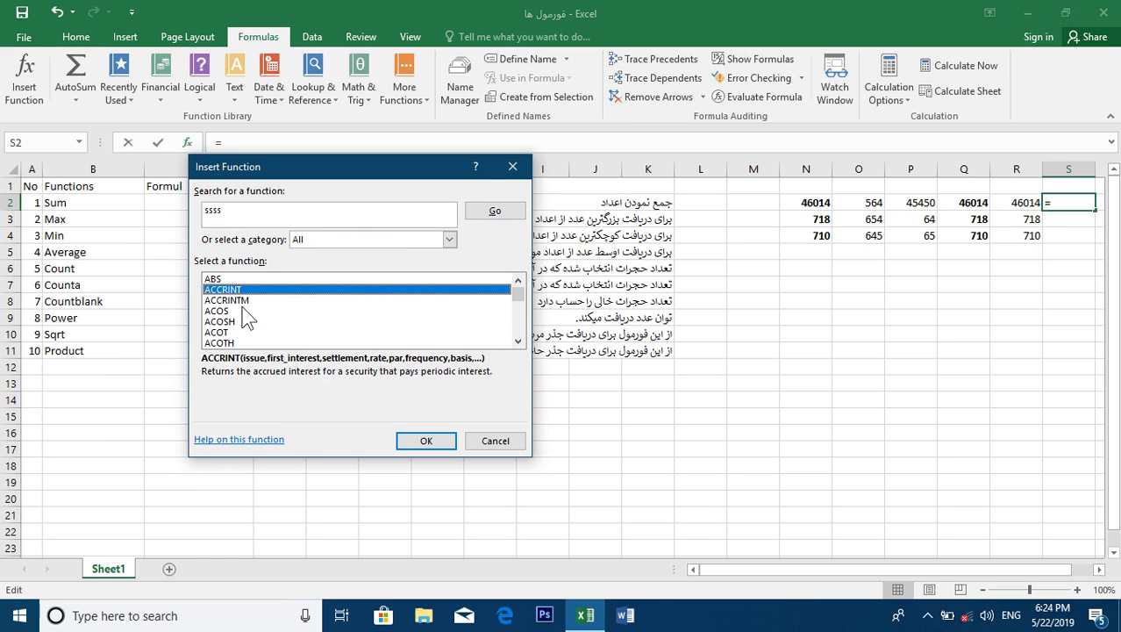
key("s")
key("s")
key("s")
key("s")
key("s")
key("s")
key("s")
key("s")
key("s")
key("s")
key("s")
key("s")
key("s")
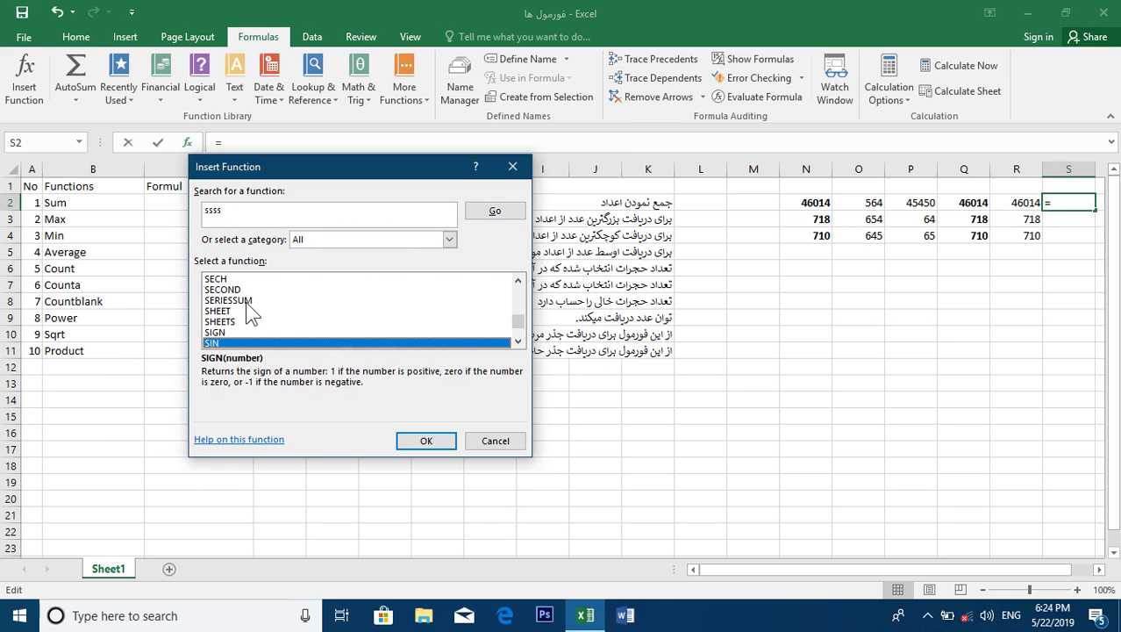
key("s")
key("s")
key("s")
key("s")
key("s")
key("s")
key("s")
key("s")
key("s")
key("s")
key("s")
key("s")
key("s")
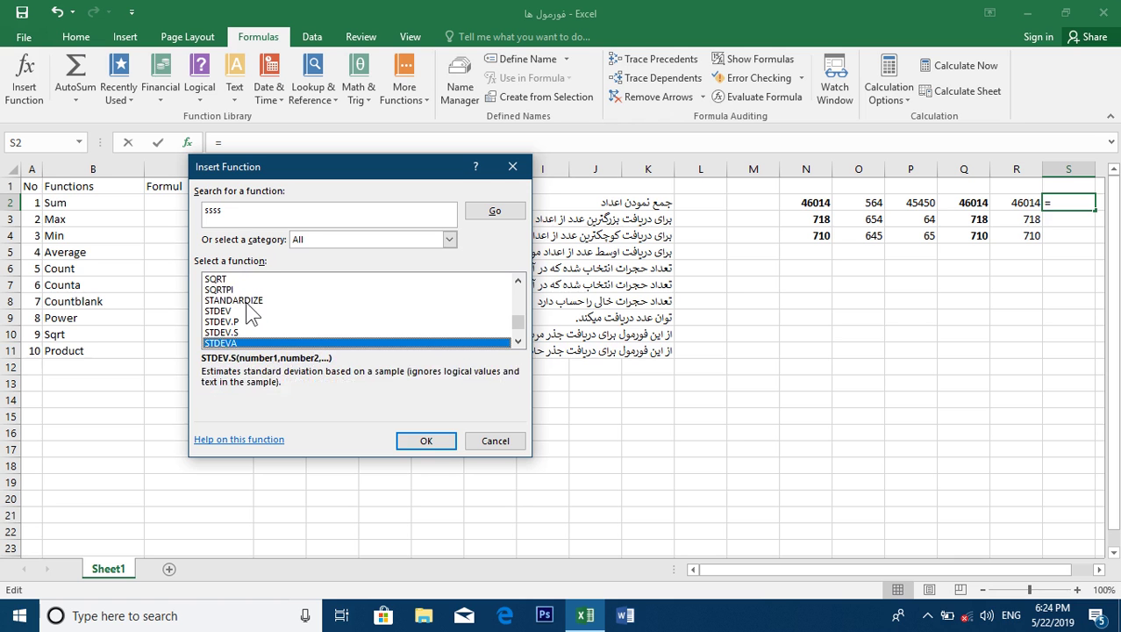
key("s")
key("s")
key("s")
key("s")
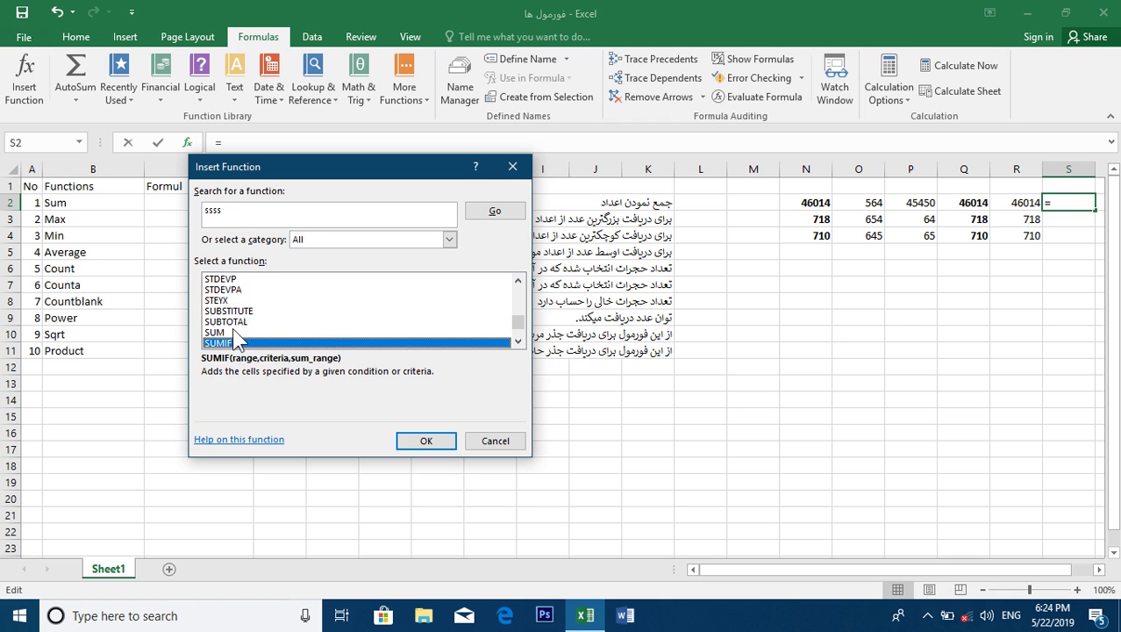
left_click(230, 323)
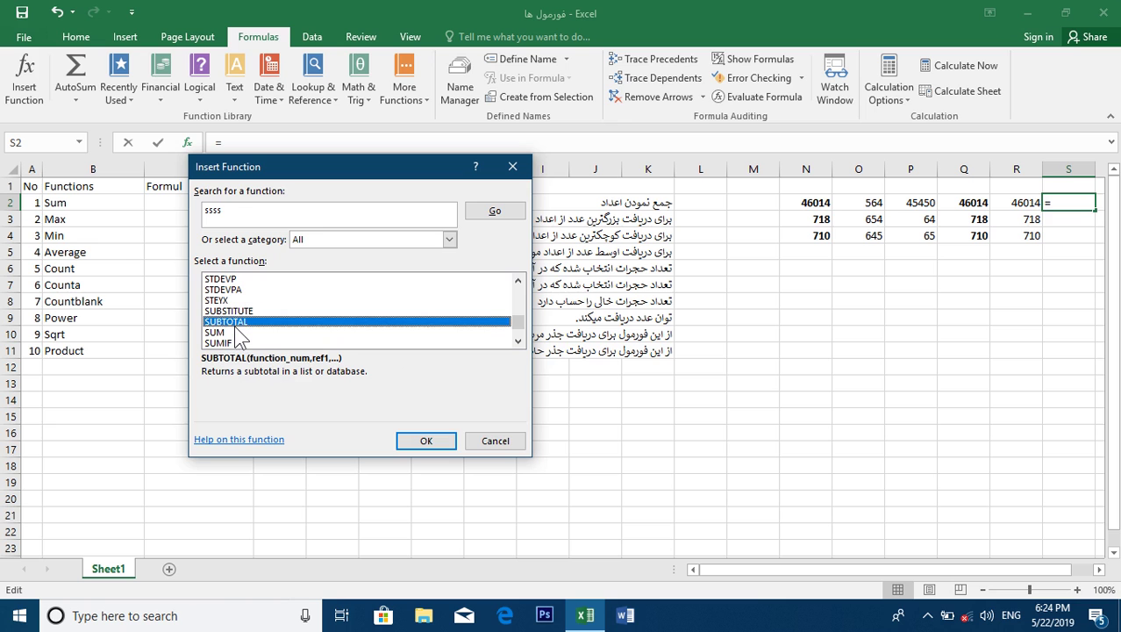
right_click(268, 216)
left_click(237, 213)
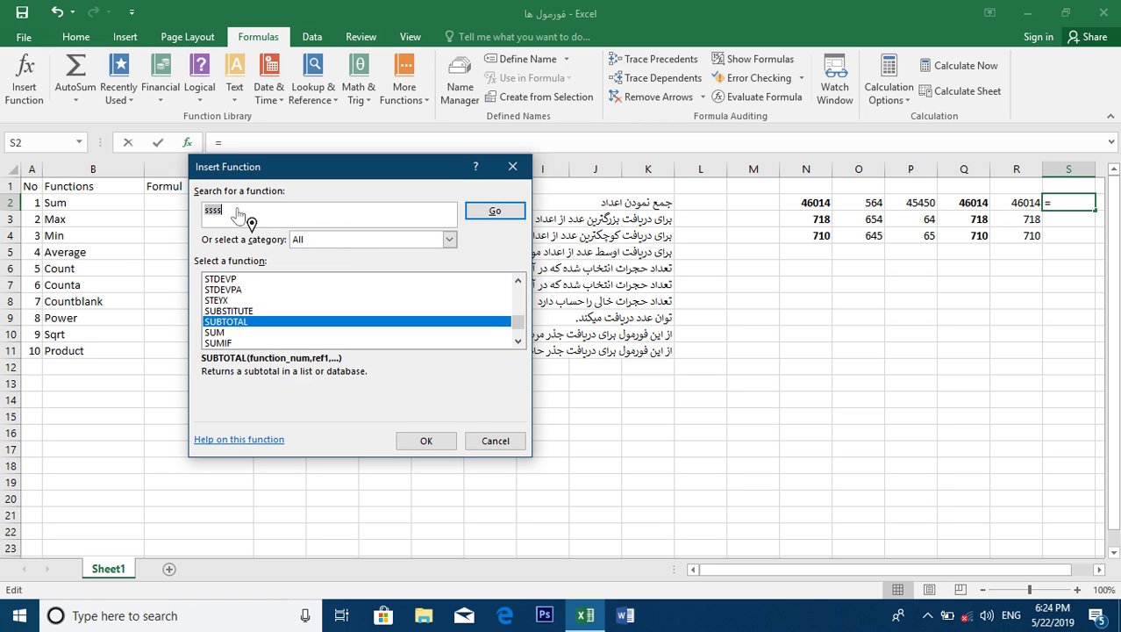
type("sum")
left_click(235, 333)
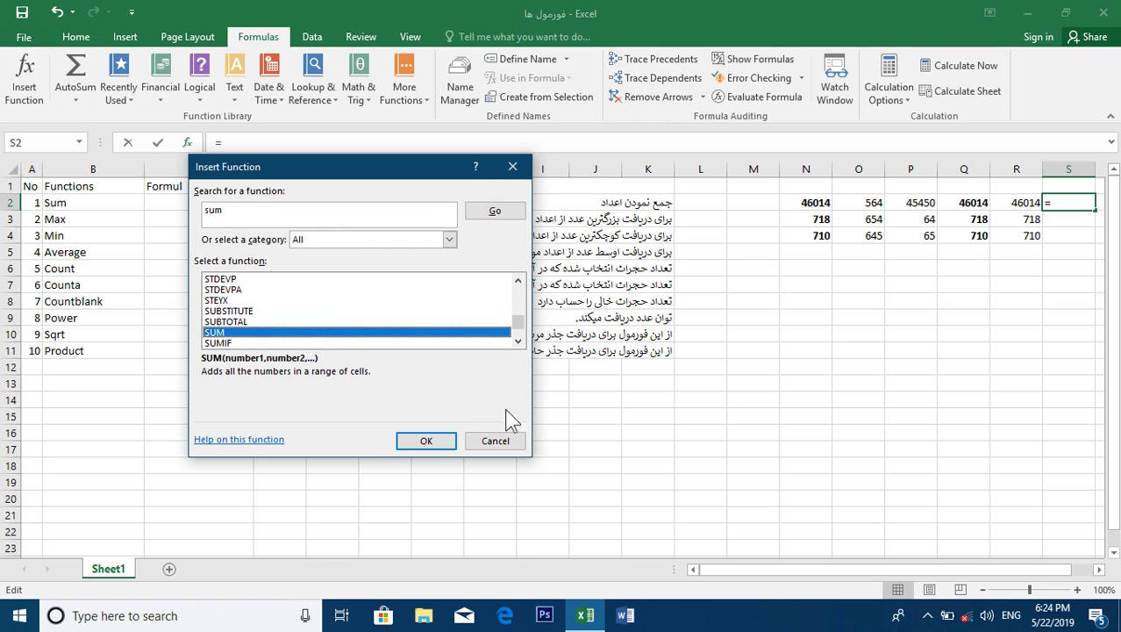
left_click(424, 441)
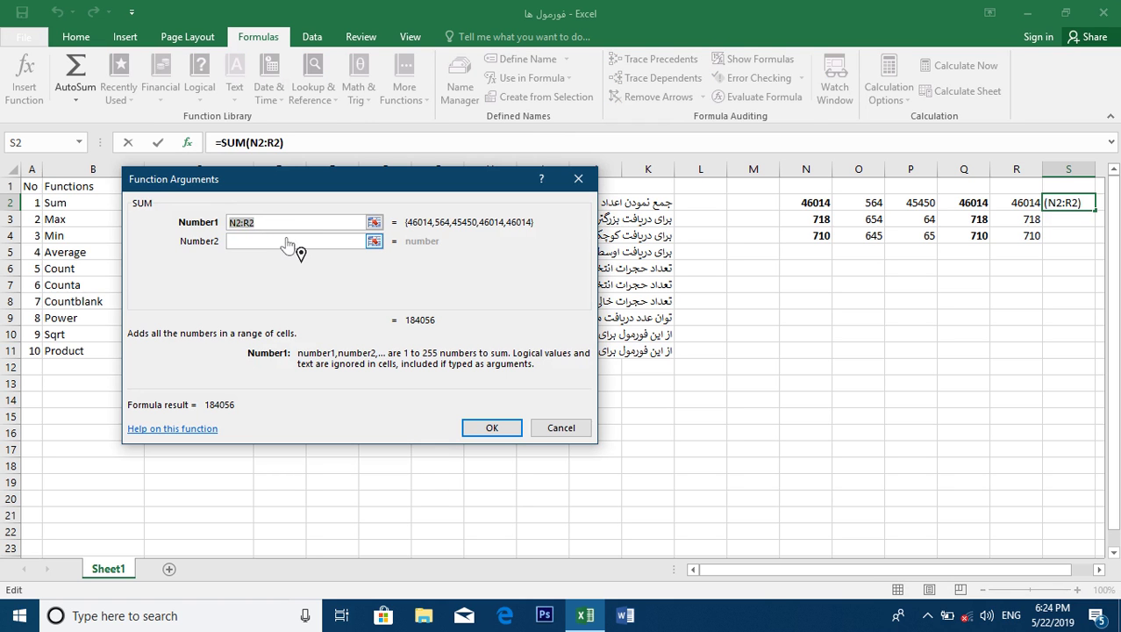
Set the SUM argument in S2 to the range O2:P2 and fill the formula down to S4.
key("BackSpace")
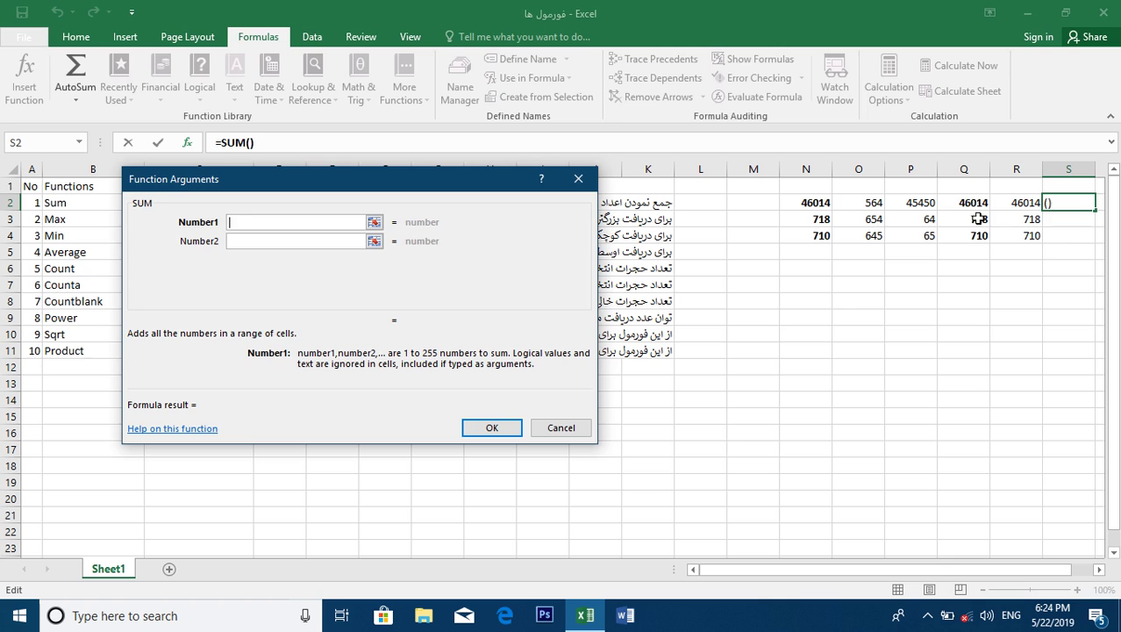
left_click_drag(921, 205, 873, 205)
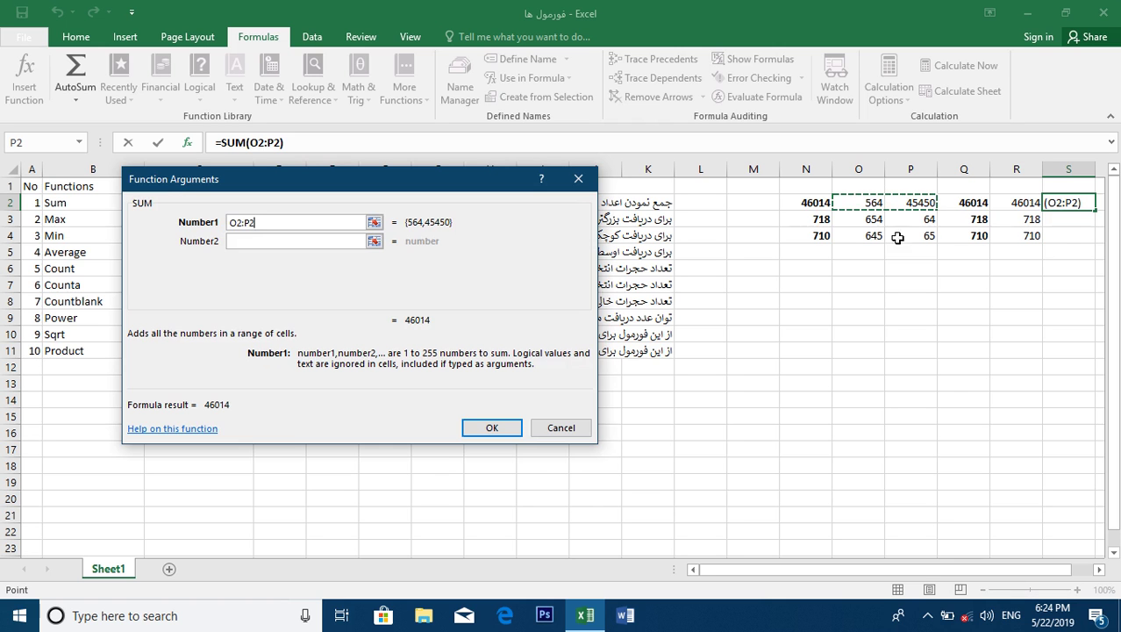
left_click(500, 427)
left_click_drag(1095, 211, 1090, 248)
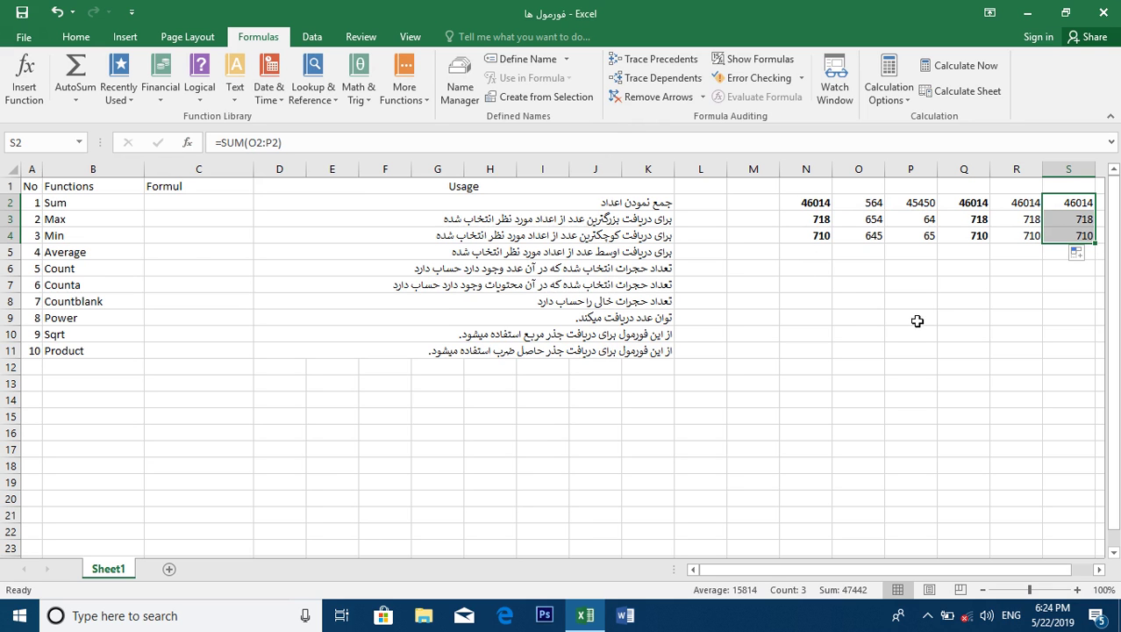
Enter the formula =SUM(O2,P2) directly in T2 and fill it down to T4.
left_click(1098, 570)
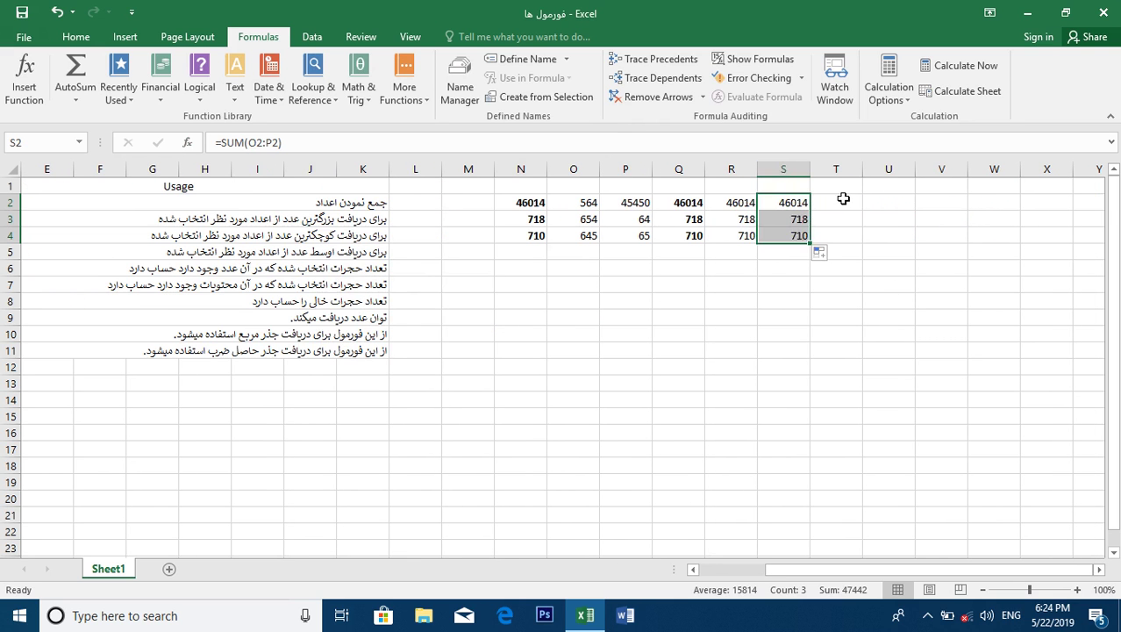
left_click(842, 201)
type("=")
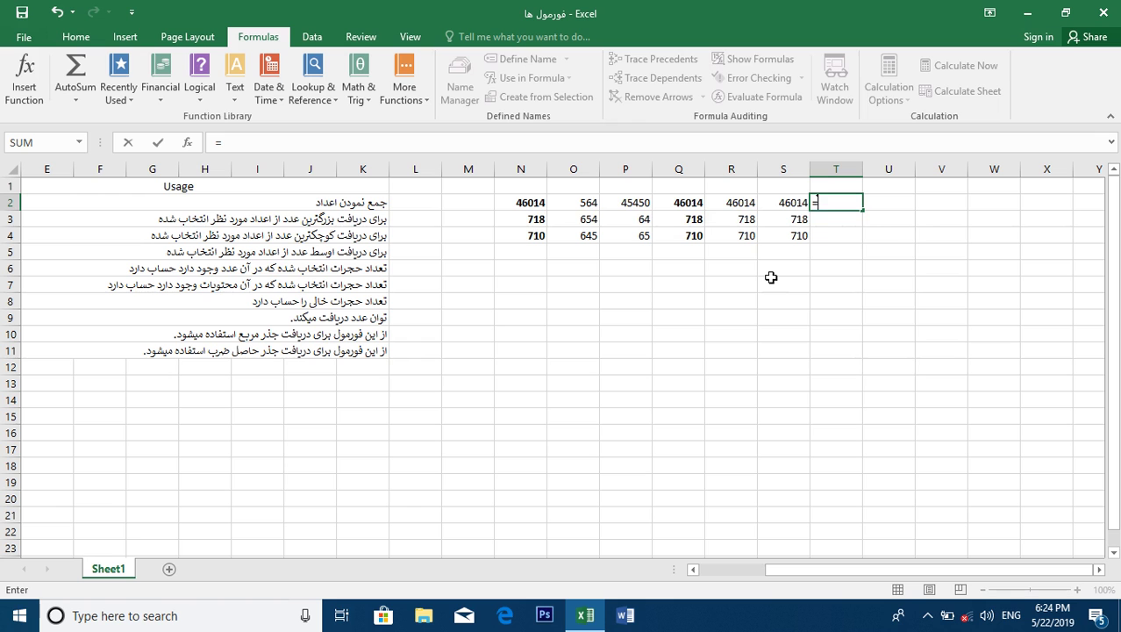
type("sum(")
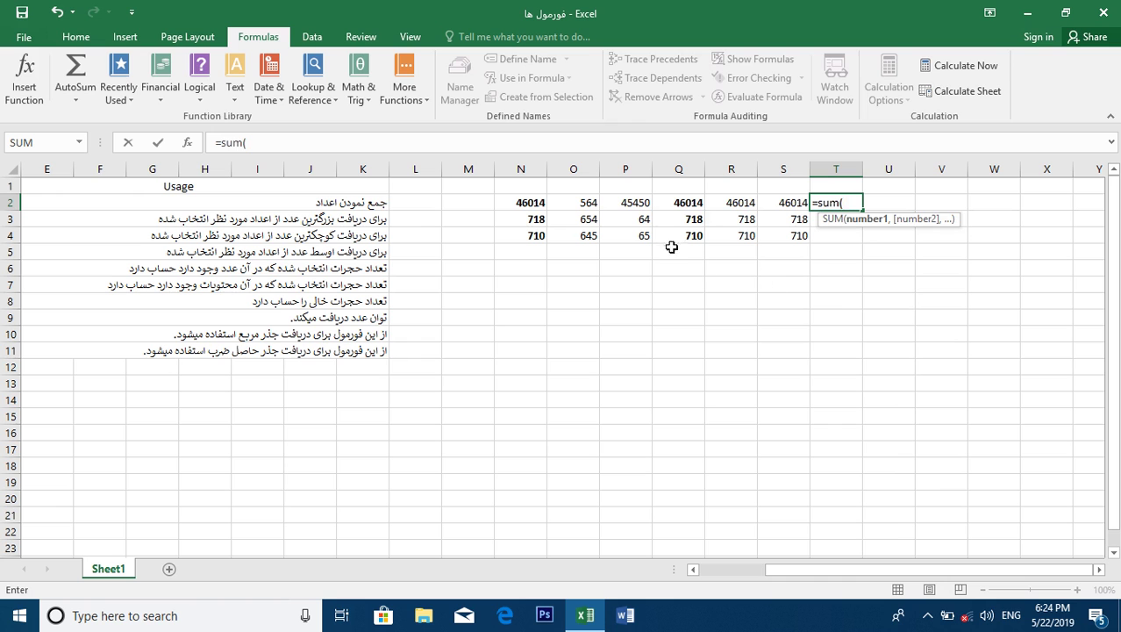
mouse_move(638, 202)
left_mouse_down()
mouse_move(574, 197)
mouse_move(635, 196)
left_mouse_up()
left_click(584, 203)
type(",")
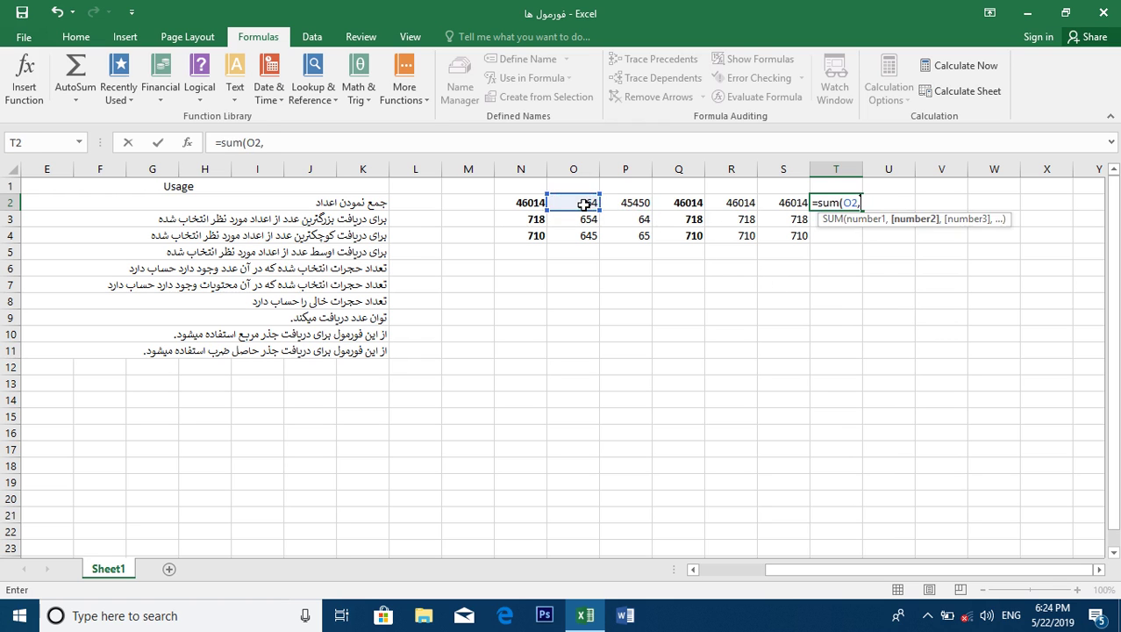
left_click(623, 208)
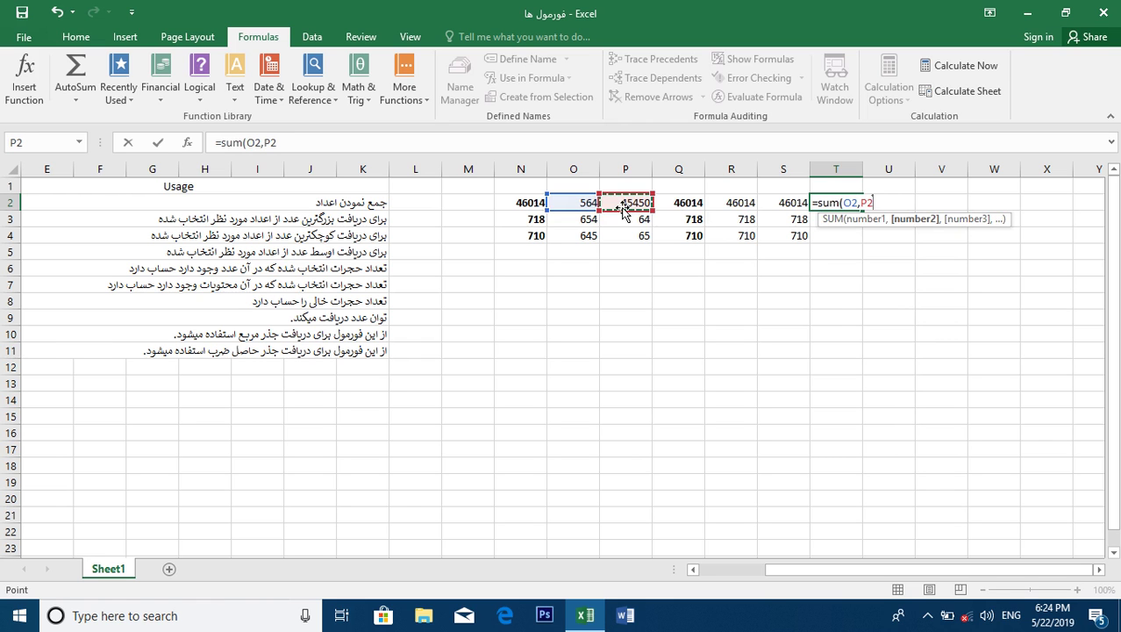
type(")")
key("Return")
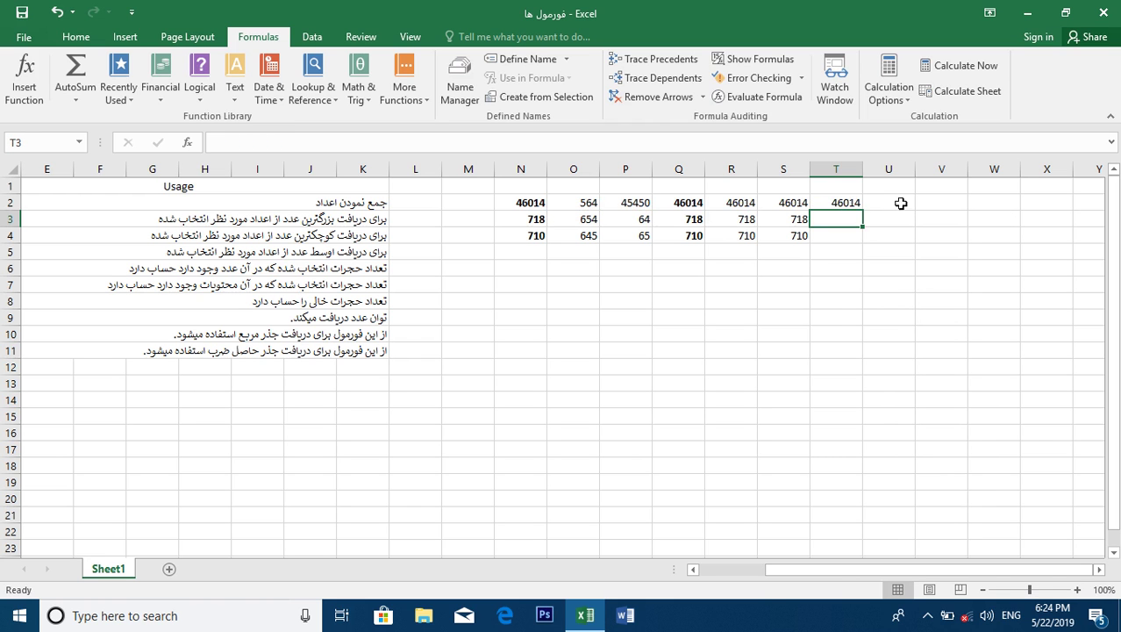
left_click(855, 207)
left_click_drag(865, 213, 862, 240)
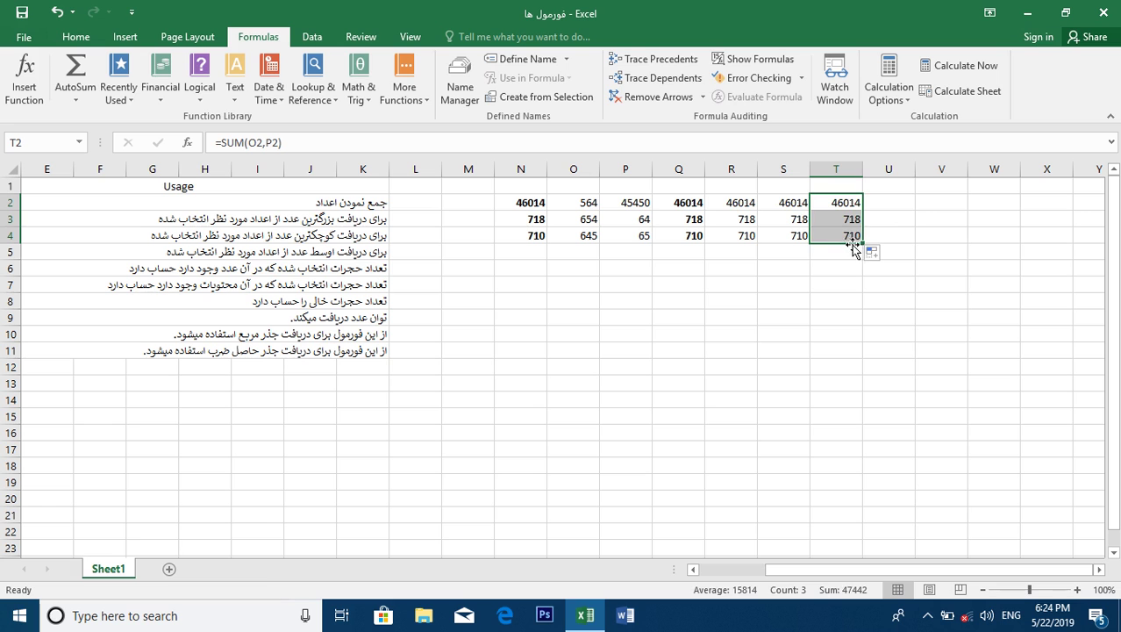
Enter the formula =SUM(O2:P2) directly in U2 and fill it down to U4.
left_click(895, 203)
type("=")
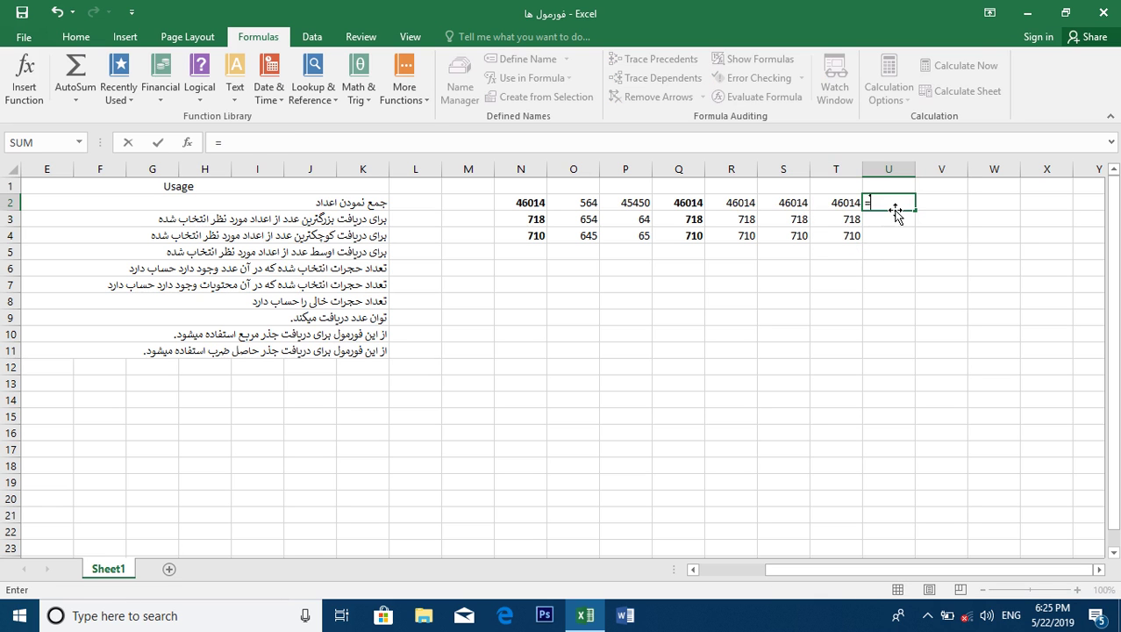
type("sum")
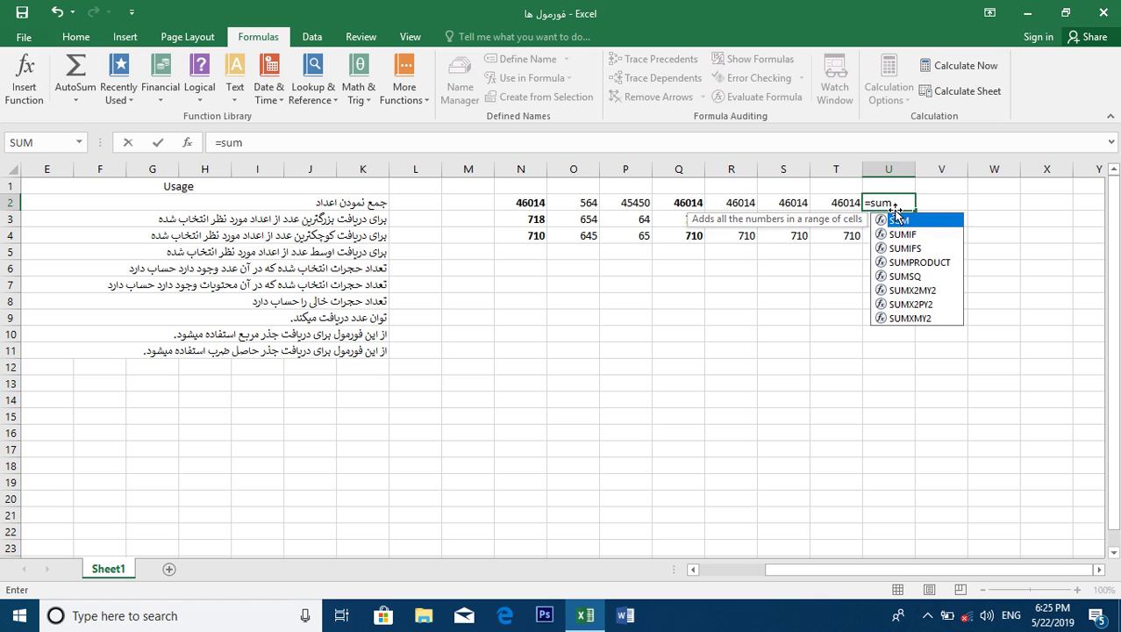
type("(")
left_click_drag(584, 203, 627, 203)
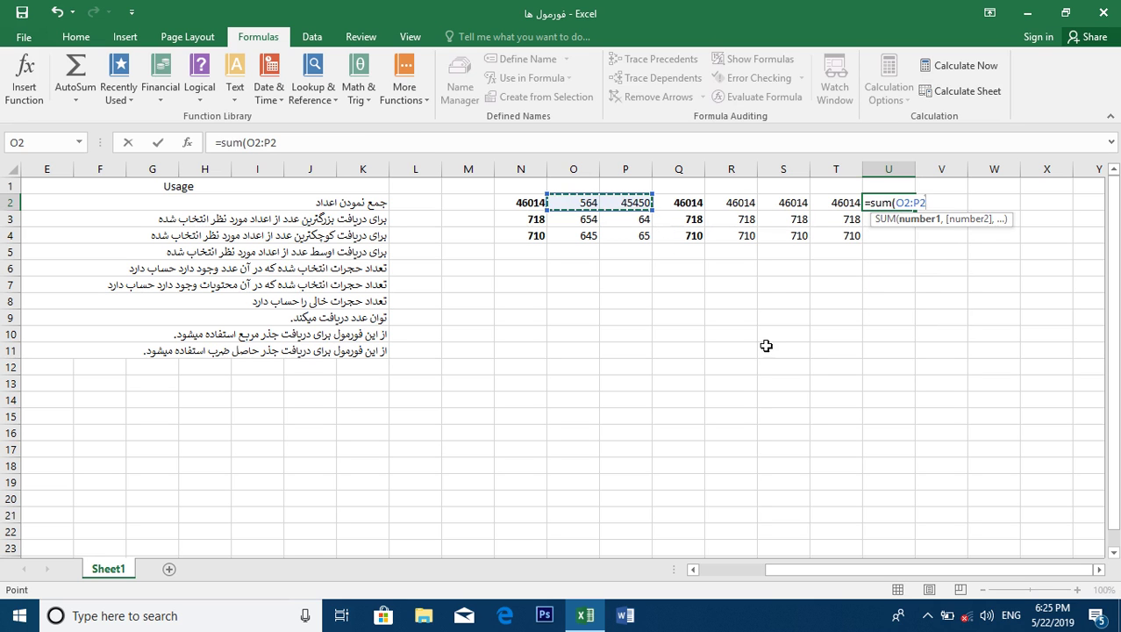
type(")")
key("Return")
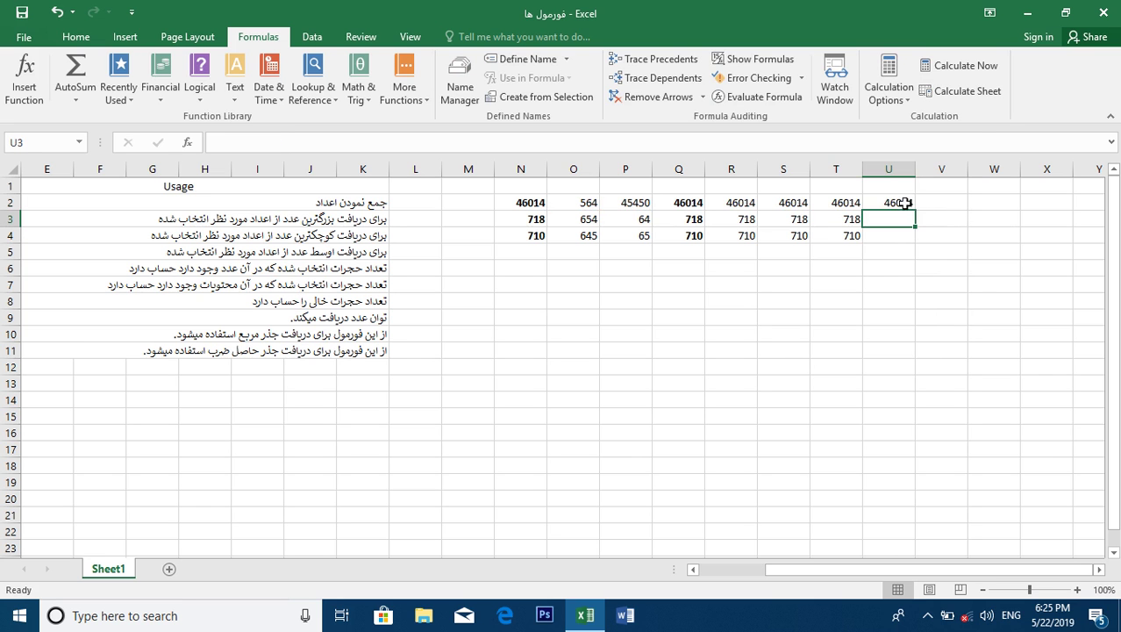
right_click(905, 203)
left_click(899, 205)
left_click_drag(917, 211, 918, 244)
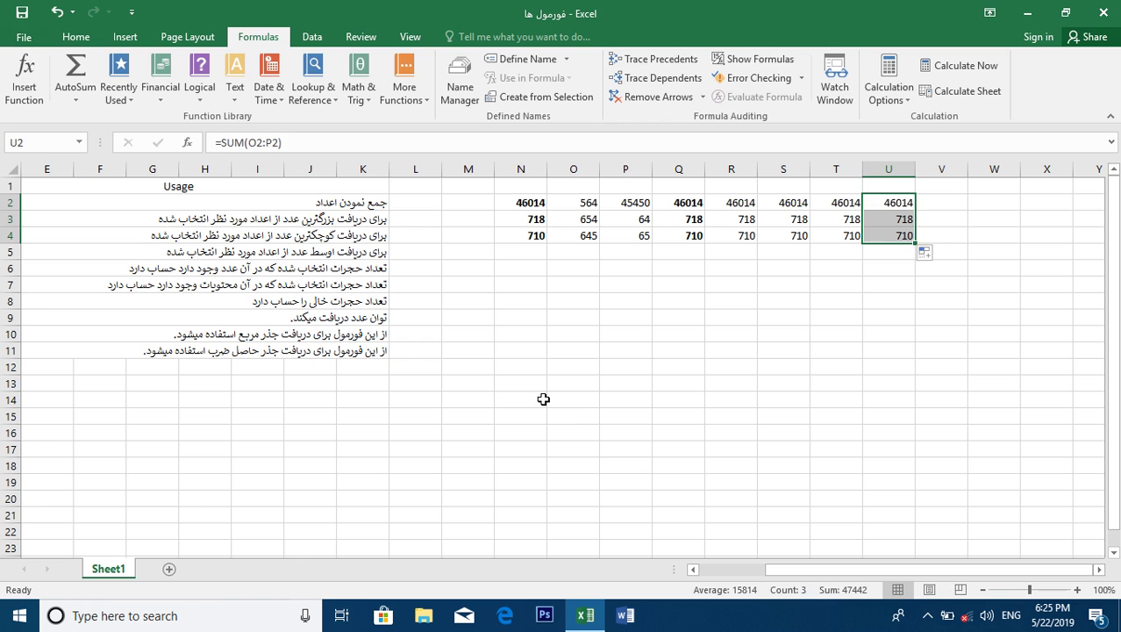
Enter the sample numbers 3, 42, 3, 423, 4, 23 and 4 across cells N14 to T14.
left_click(543, 399)
type("42\t3\t423\t4\t23\t4")
key("Tab")
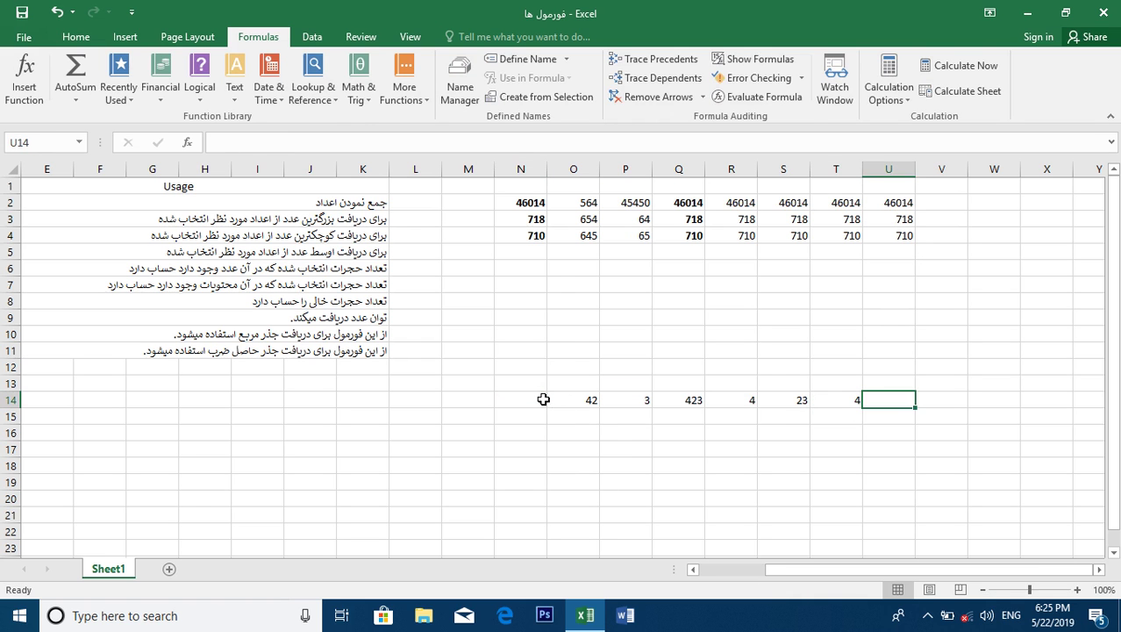
Try to build a SUM formula in U14 by adding the cells N14, O14, P14 and Q14 one by one.
type("=sum")
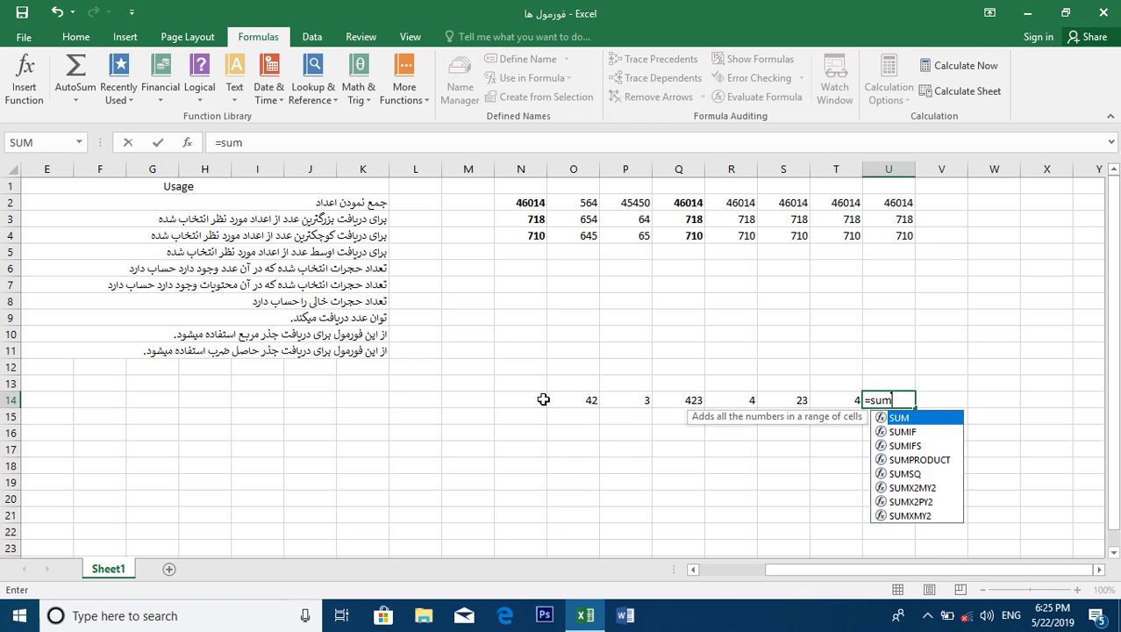
type("(")
left_click(562, 401)
left_click(505, 412)
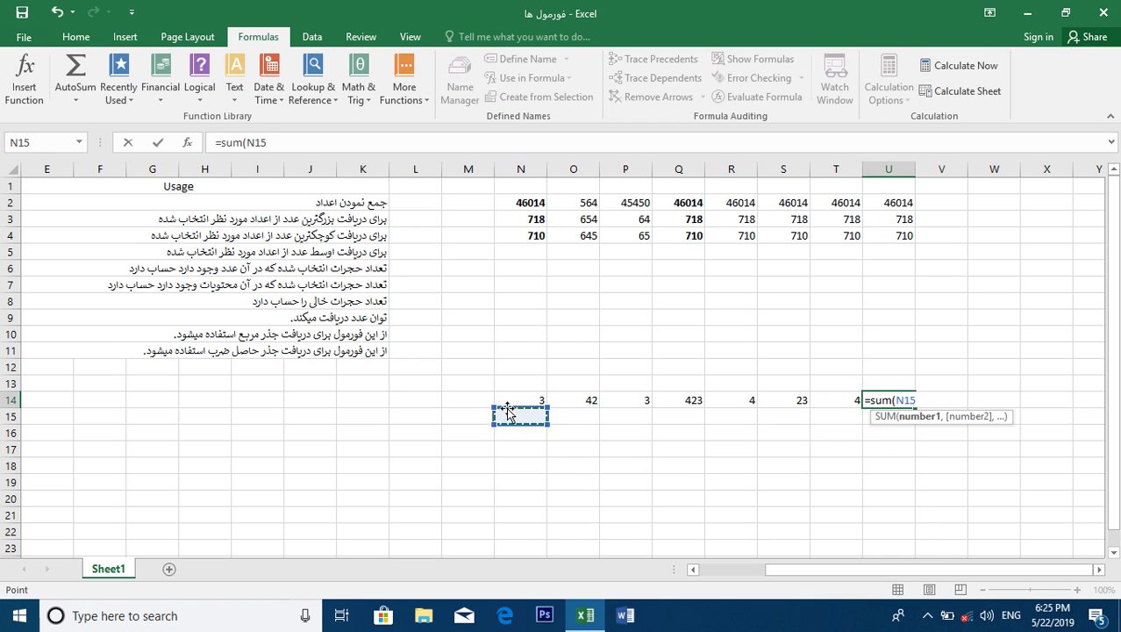
left_click(517, 401)
type(",")
left_click(573, 401)
type(",")
left_click(636, 401)
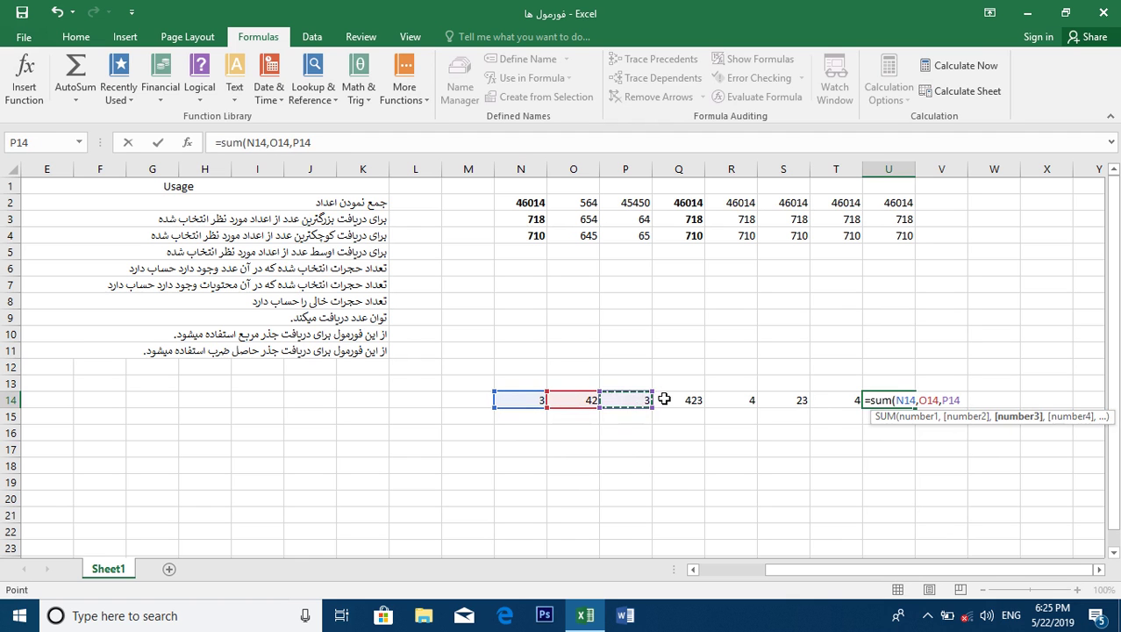
type(",")
left_click(667, 400)
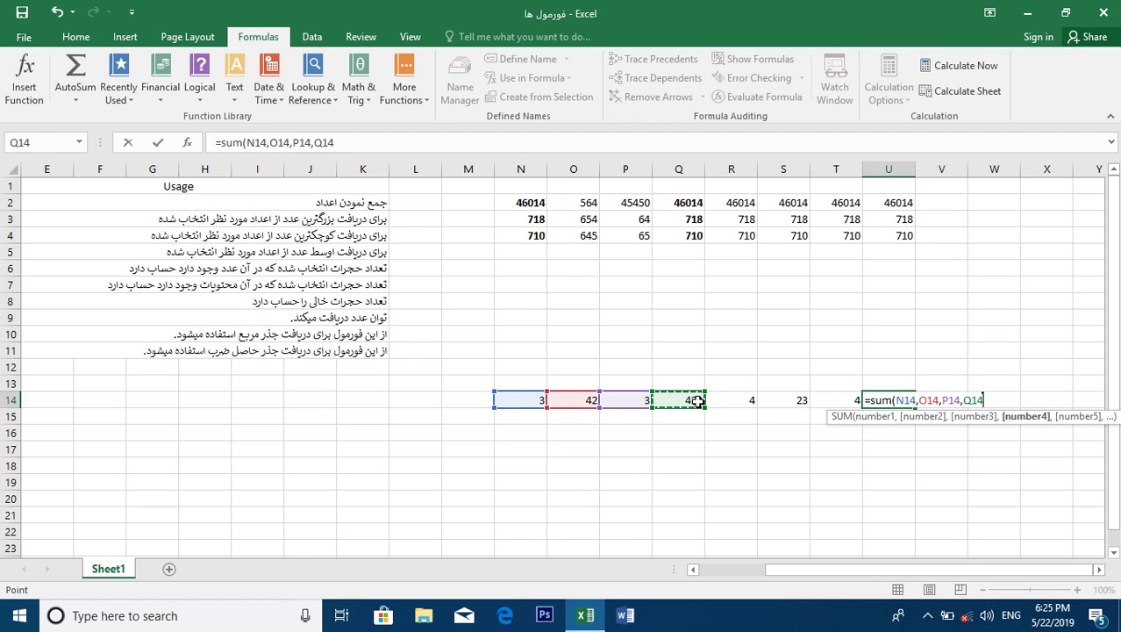
Replace the separate cell references in U14 with a range so the formula is =SUM(N14:T14).
key("BackSpace")
key("BackSpace")
key("BackSpace")
key("BackSpace")
key("BackSpace")
key("BackSpace")
key("BackSpace")
key("BackSpace")
key("BackSpace")
key("BackSpace")
key("BackSpace")
key("BackSpace")
key("BackSpace")
key("BackSpace")
key("Escape")
key("BackSpace")
left_click_drag(539, 400, 821, 397)
type(")")
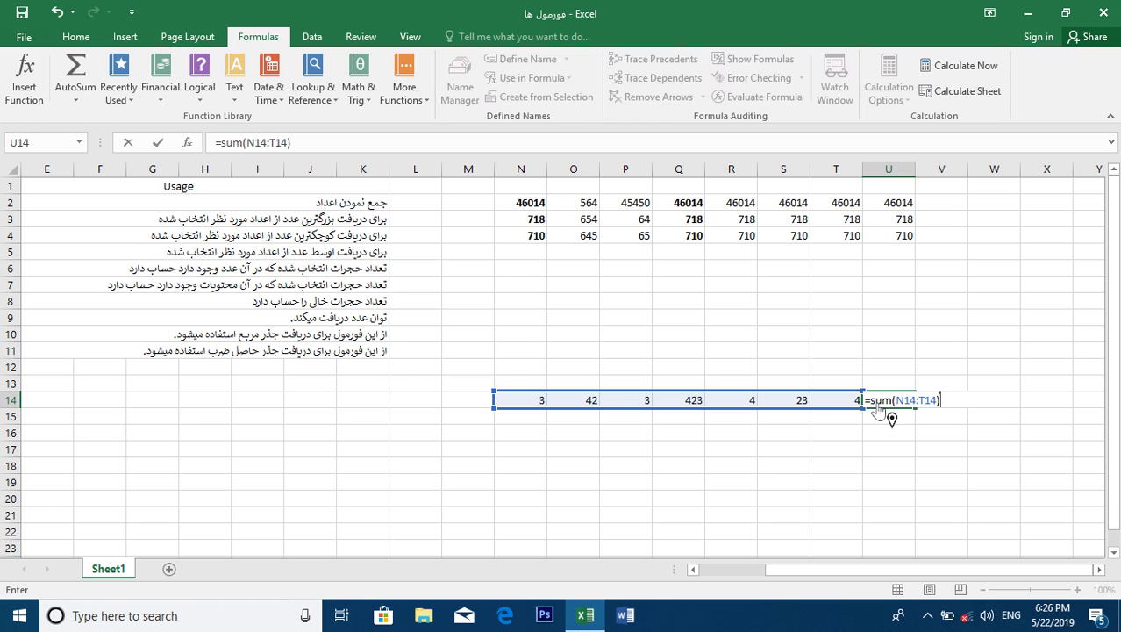
key("Return")
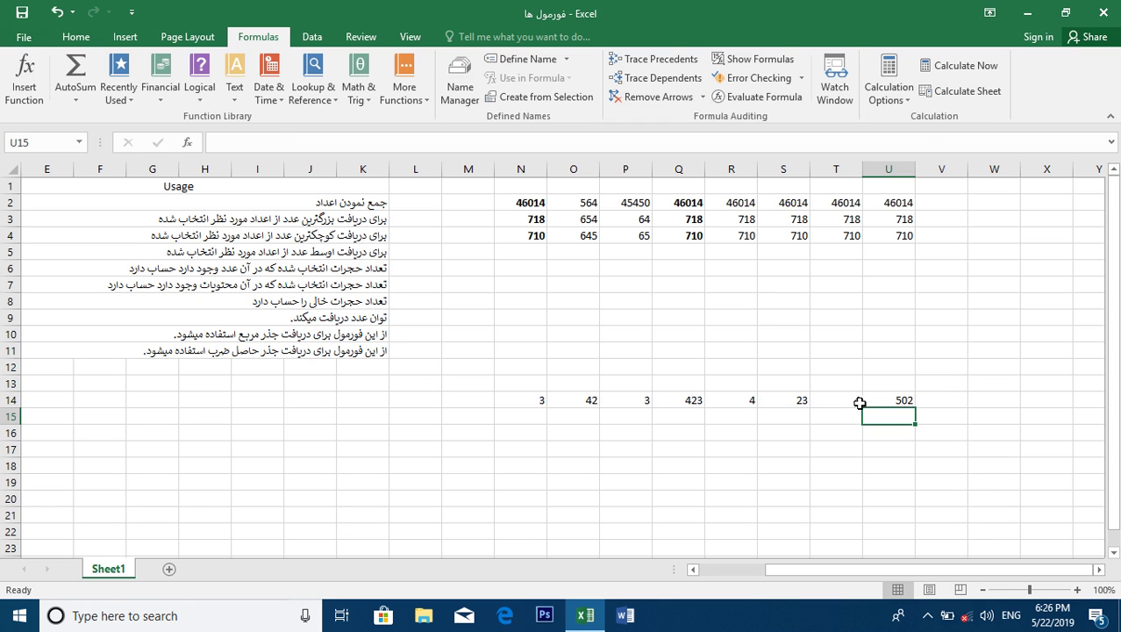
Clear the sample numbers and the total from cells N14 to U14.
right_click(900, 402)
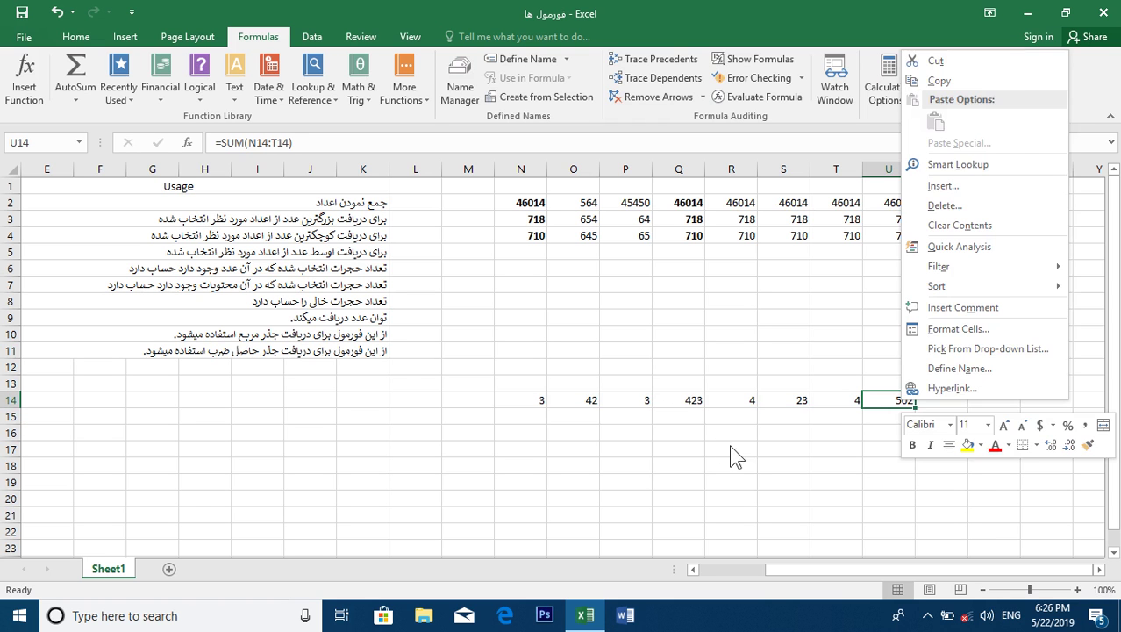
key("Escape")
left_click_drag(896, 400, 533, 399)
key("Delete")
left_click(700, 299)
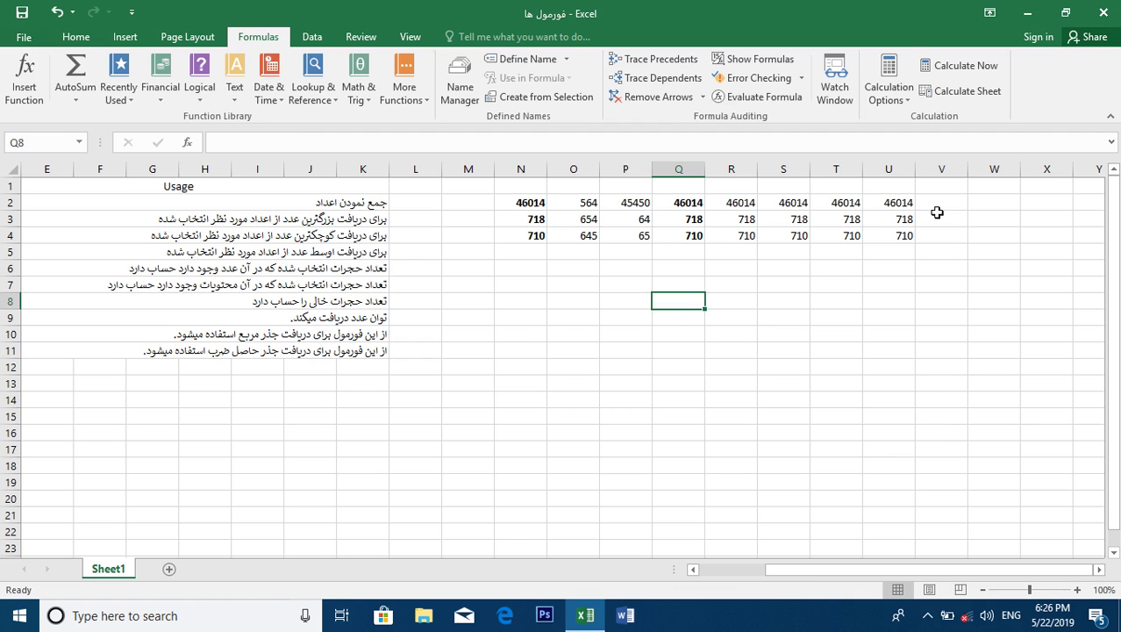
Review the different addition formulas in row 2, in cells N2, Q2, R2 and S2 through U2.
left_click(537, 208)
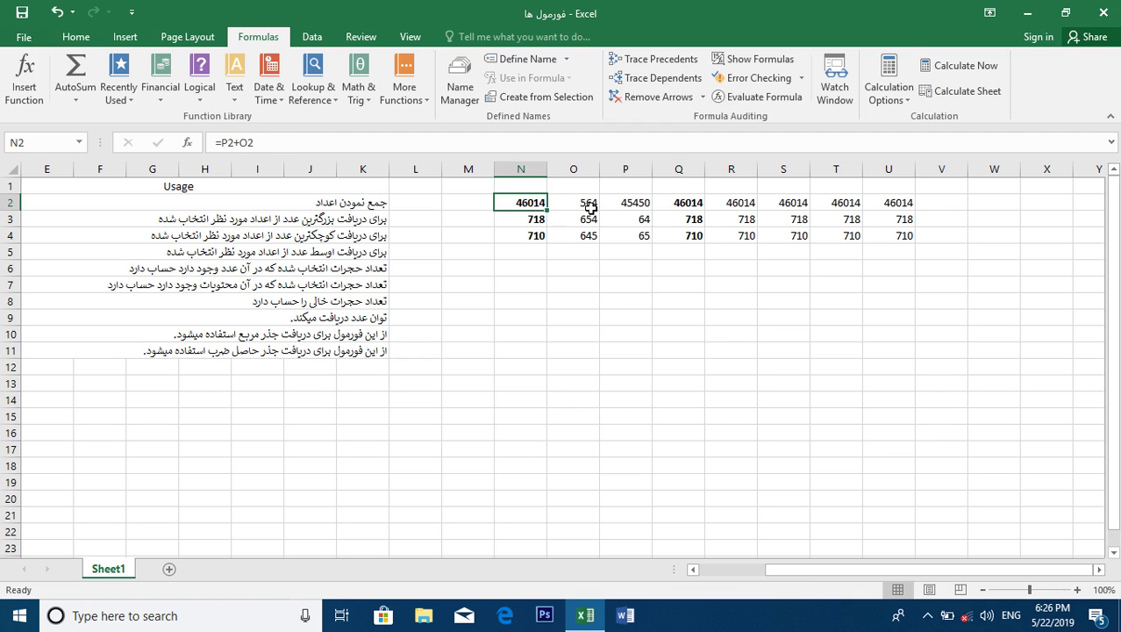
left_click(672, 201)
left_click(737, 205)
left_click_drag(777, 203, 879, 201)
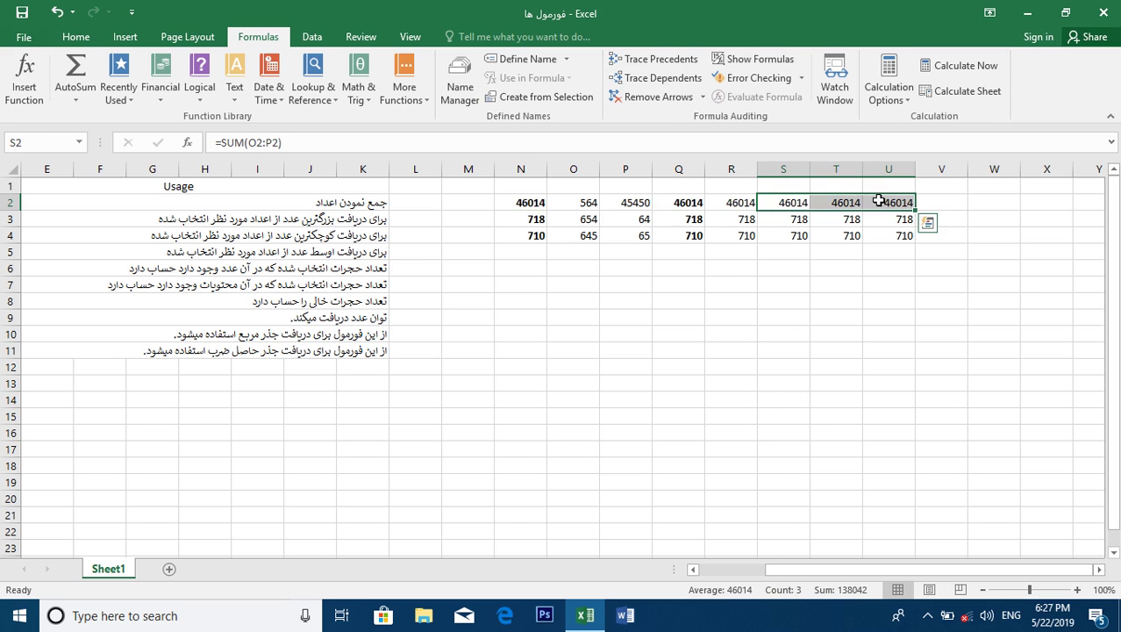
left_click(857, 395)
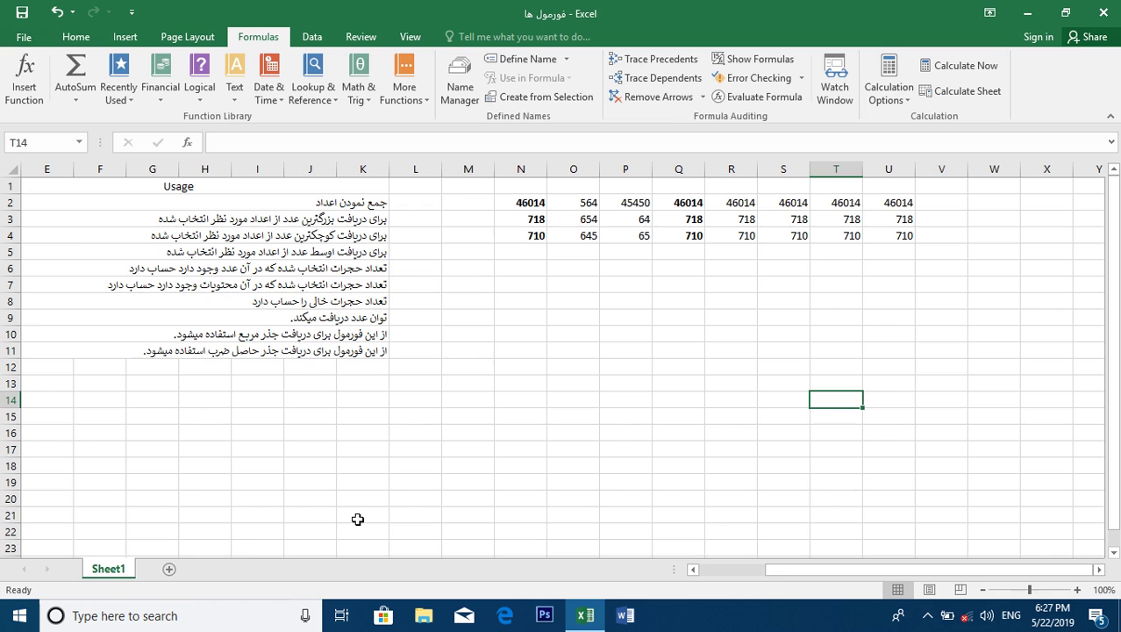
Enter the text =sum(انتخاب اعداد) Enter as the Sum syntax in C2 under Formul, and widen column C to fit it.
left_click_drag(877, 569, 679, 575)
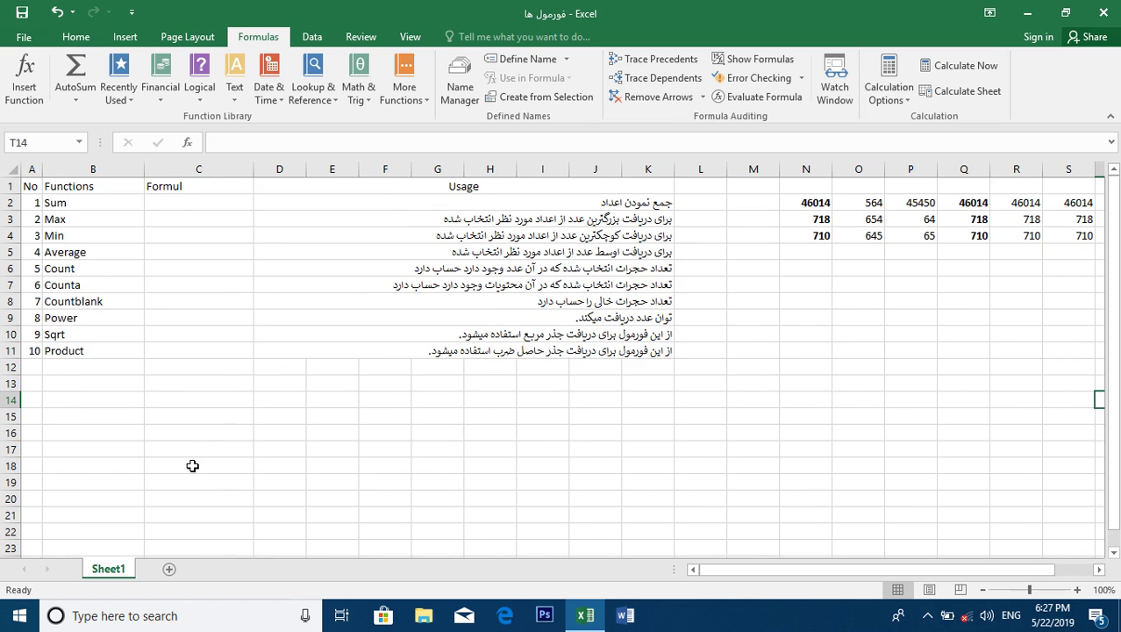
left_click(173, 204)
left_click(212, 218)
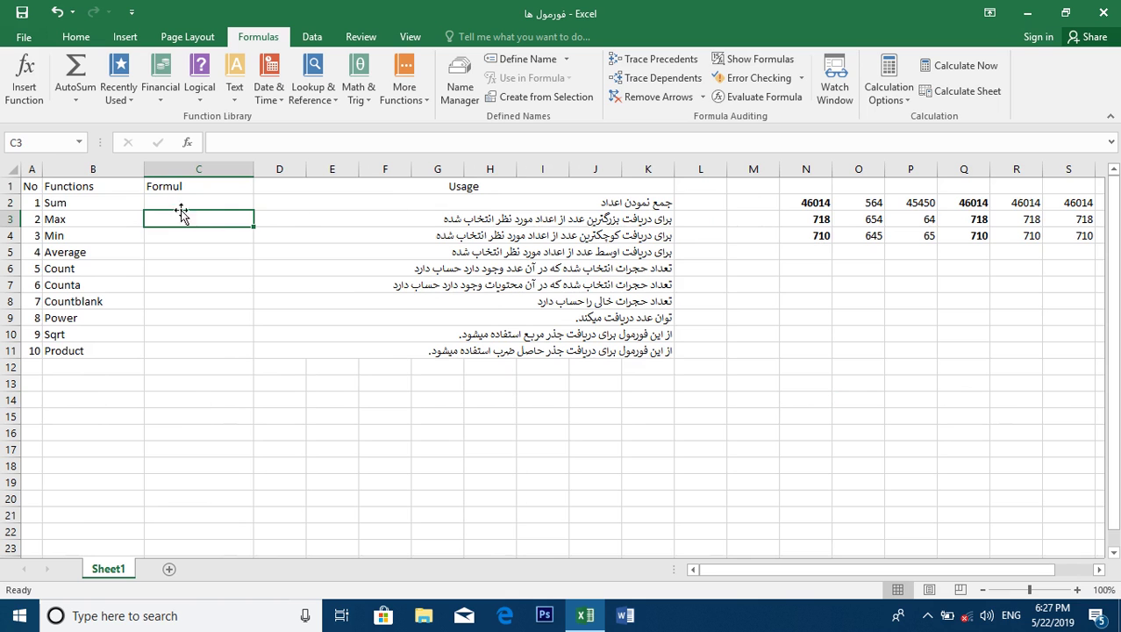
left_click(182, 203)
type("=")
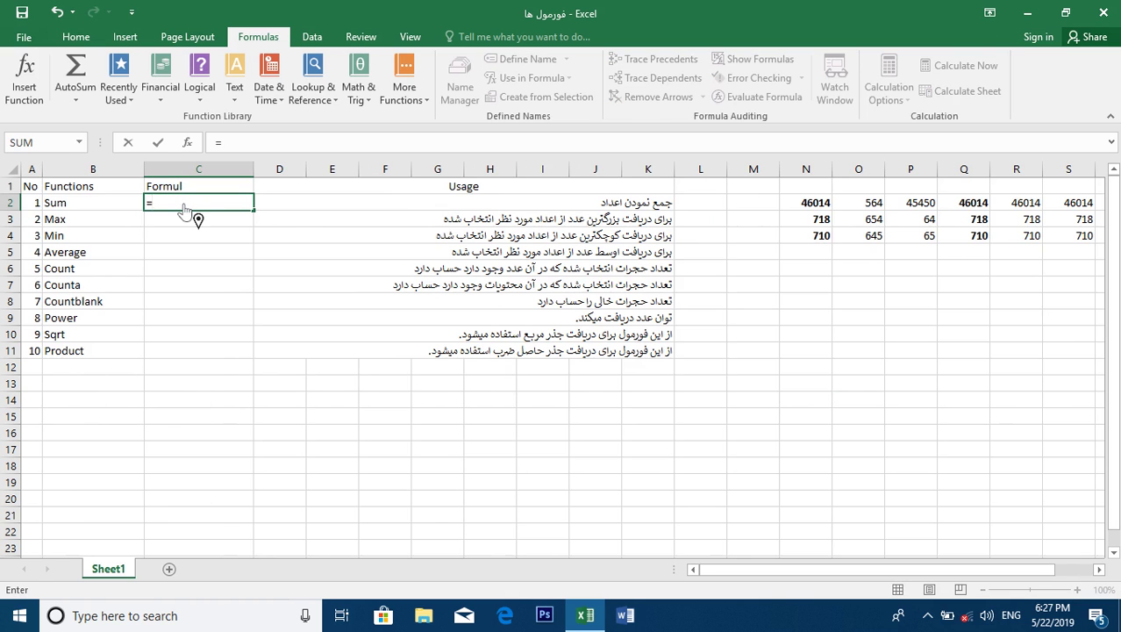
key("BackSpace")
type("'=su")
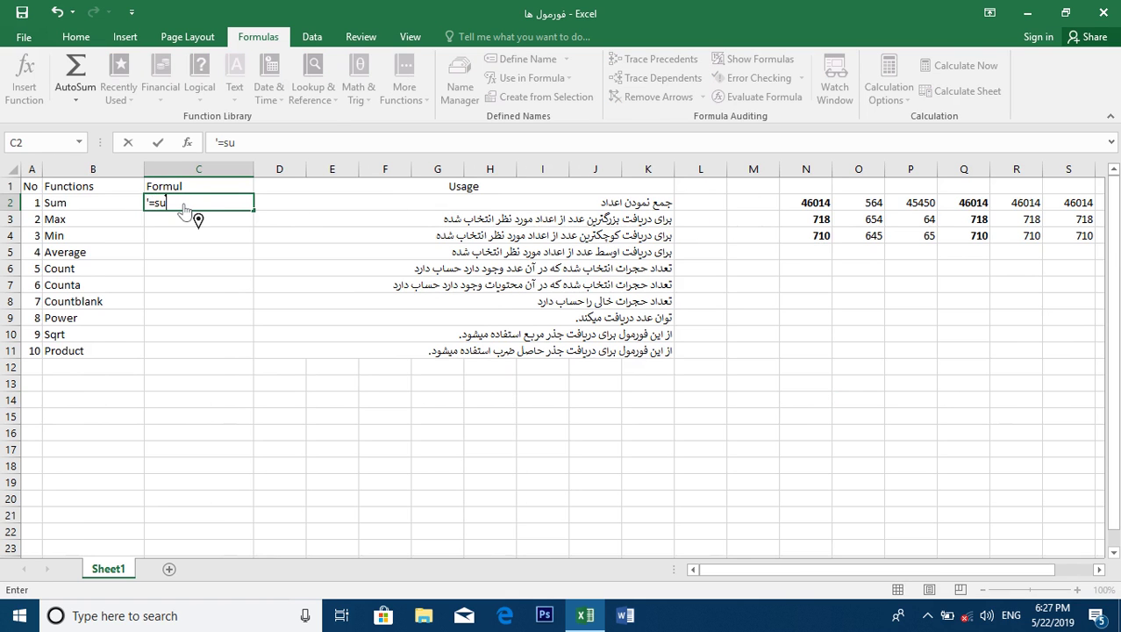
type("m(انتخا")
key("BackSpace")
key("BackSpace")
key("BackSpace")
key("BackSpace")
key("BackSpace")
type("انتخاب اعداد")
key("alt+shift")
type(") Enter")
key("Return")
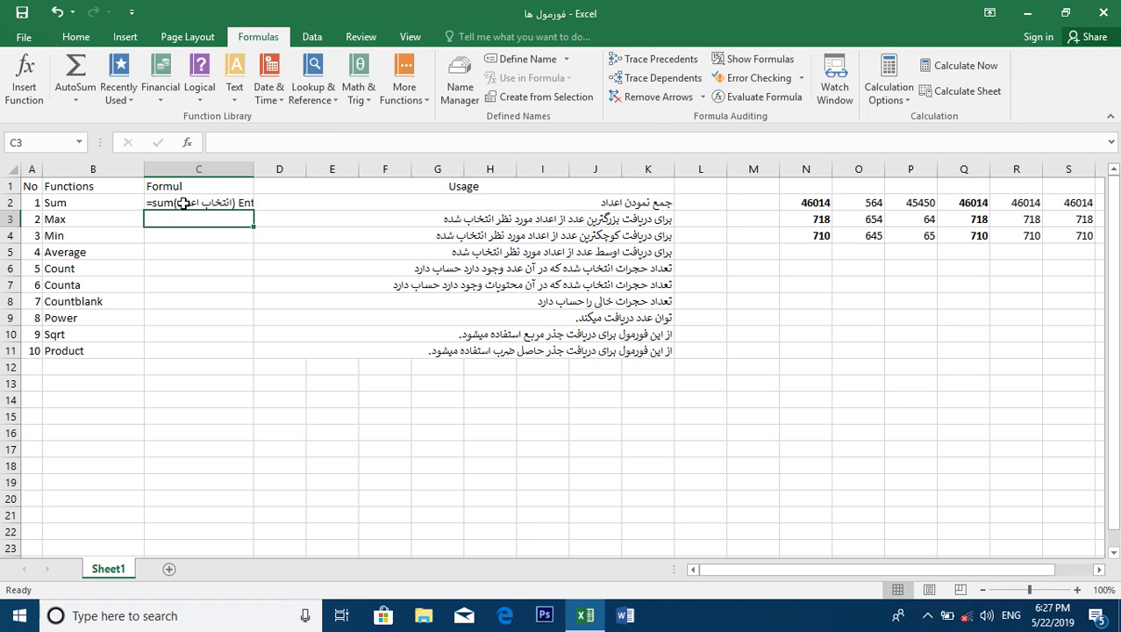
left_click_drag(254, 168, 323, 168)
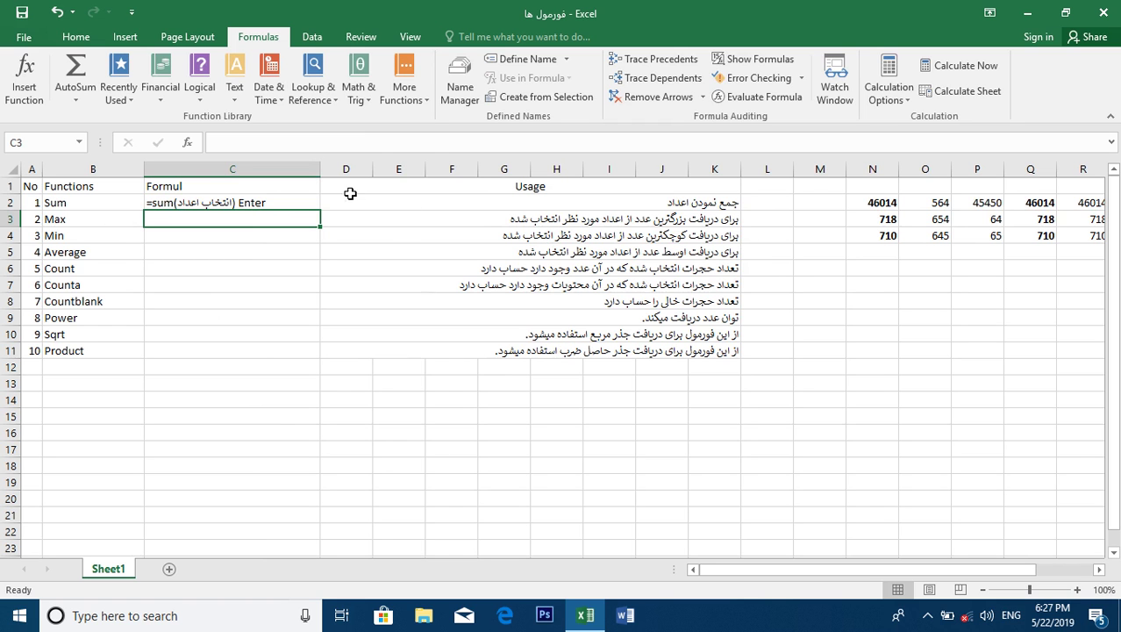
left_click_drag(321, 175, 288, 168)
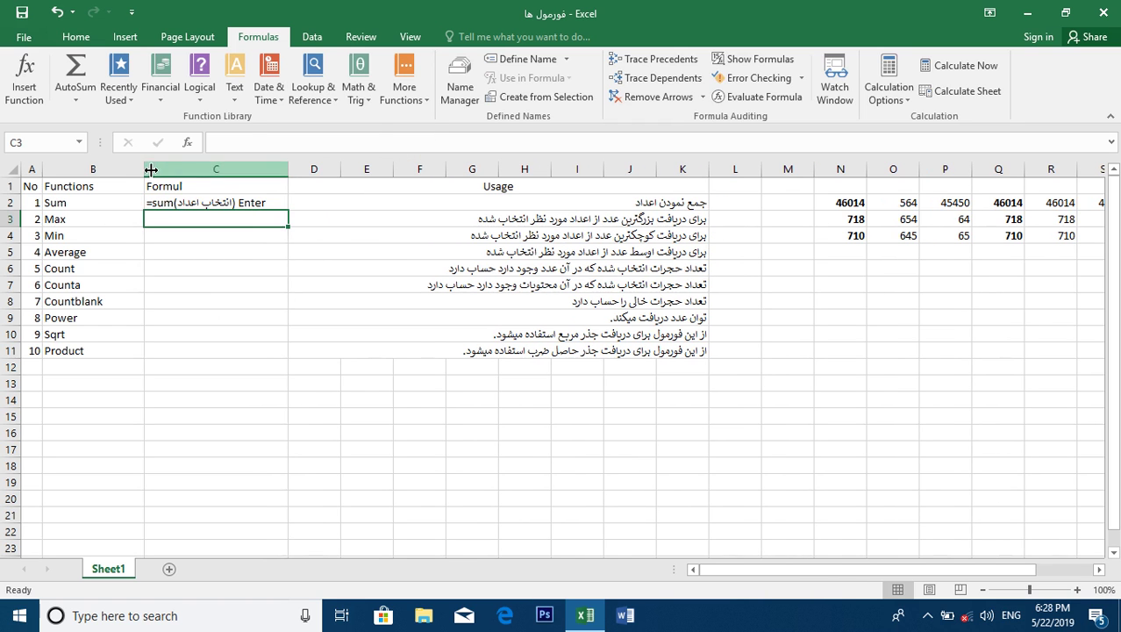
Insert a new column before the Formul column and give it the heading Result in C1.
left_click(159, 167)
right_click(158, 167)
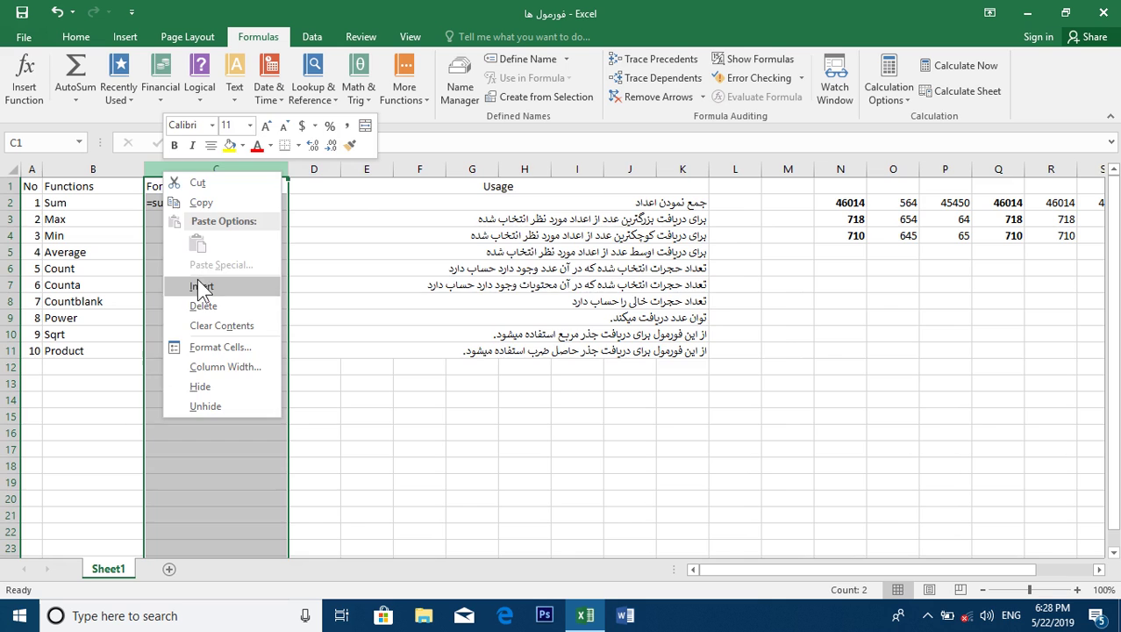
left_click(202, 283)
left_click(164, 182)
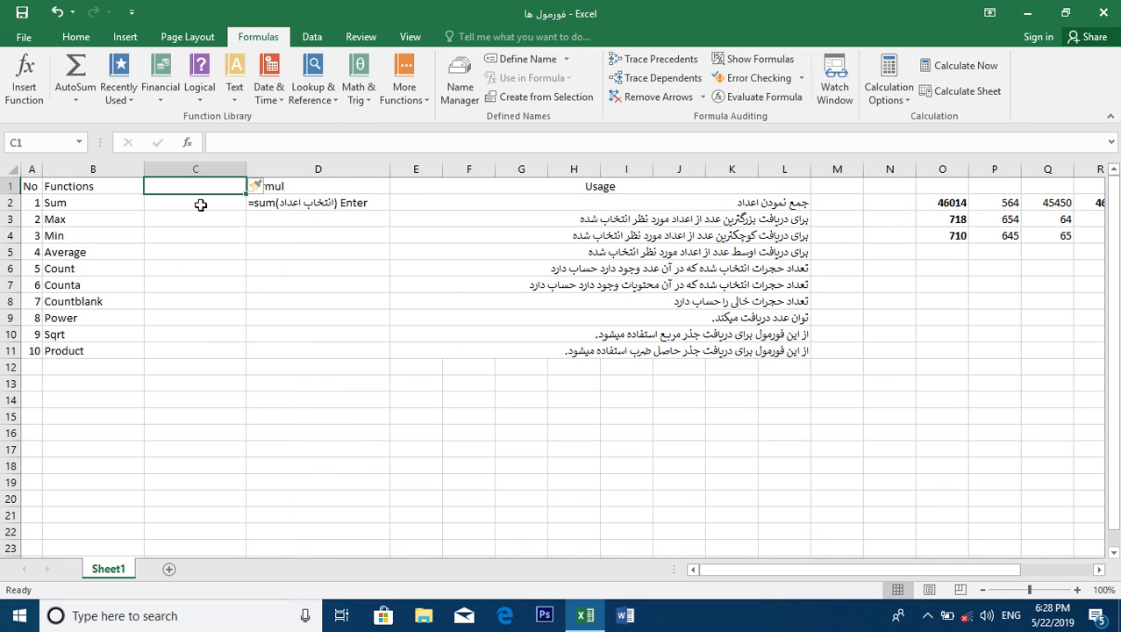
type("Resyl")
key("BackSpace")
key("BackSpace")
type("ult")
key("Return")
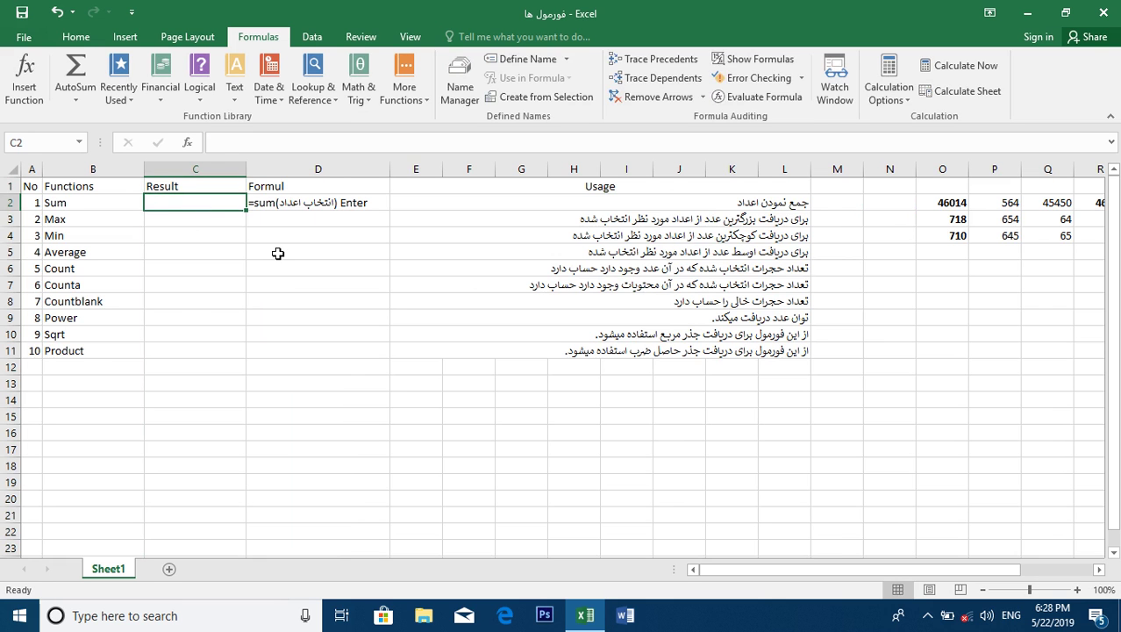
Enter the formula =SUM(P2:Q2) as the Sum result in C2.
type("=sum(")
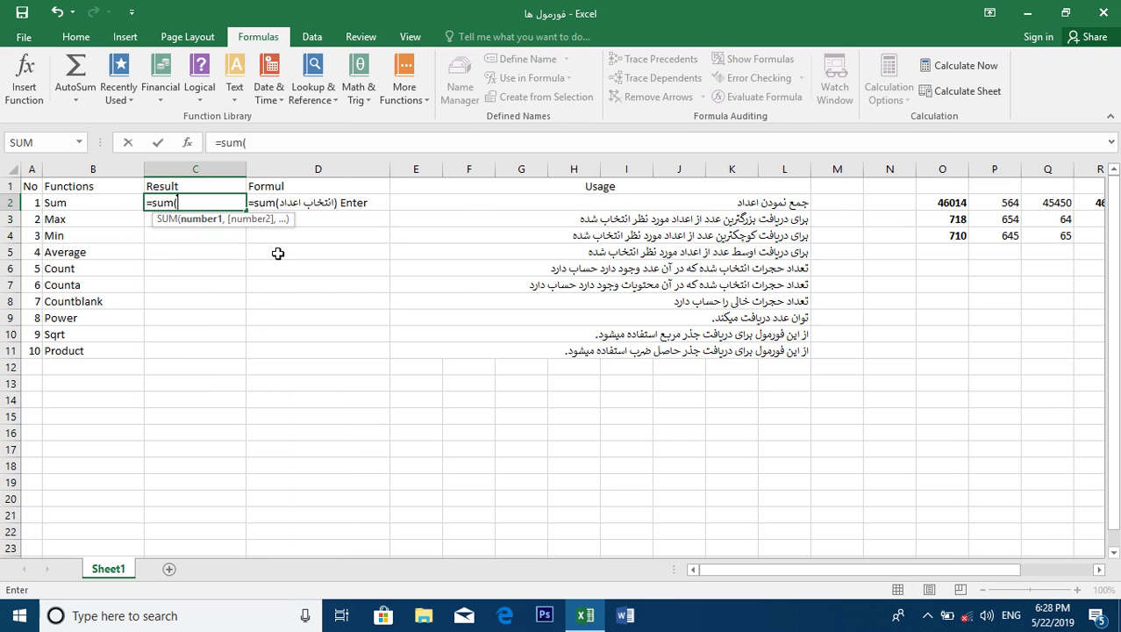
left_click(1018, 203)
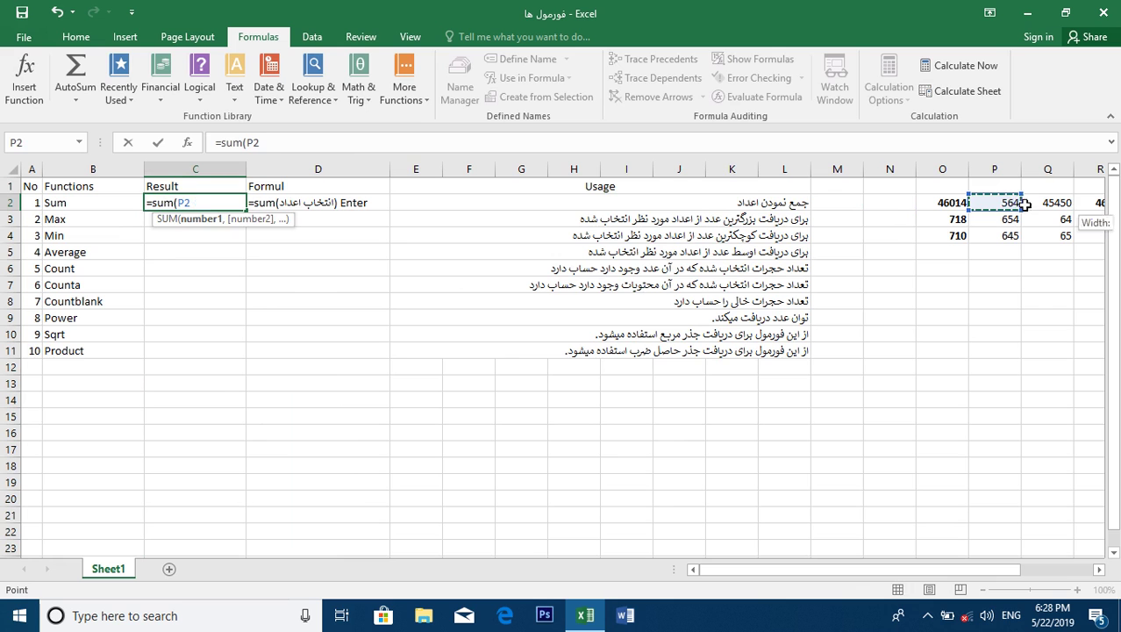
left_click_drag(1024, 203, 1034, 204)
type(")")
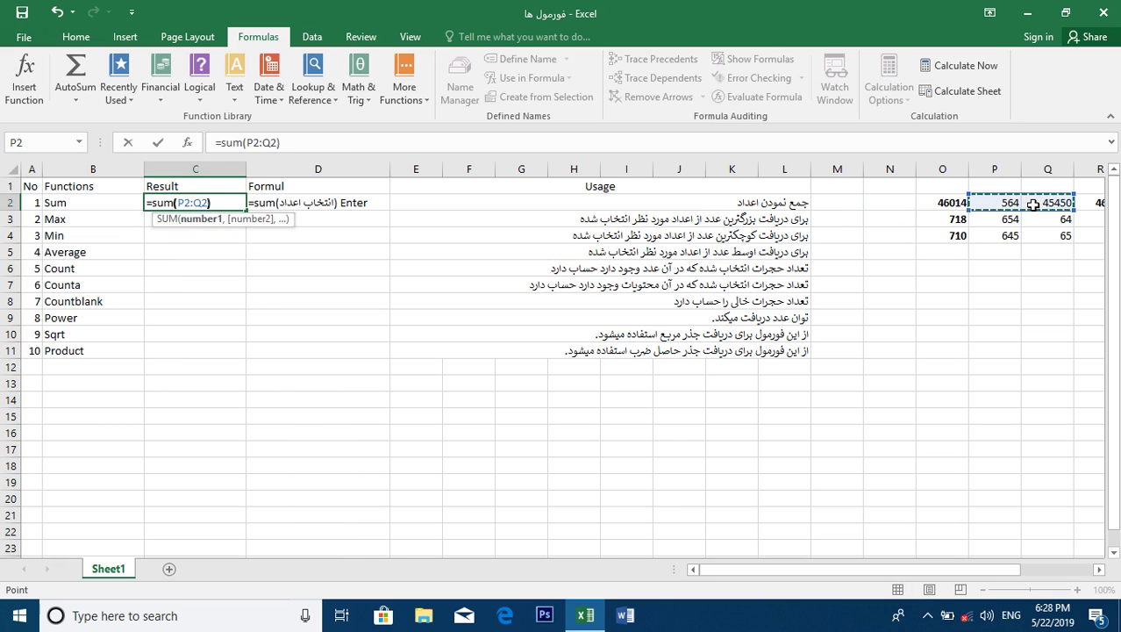
key("Return")
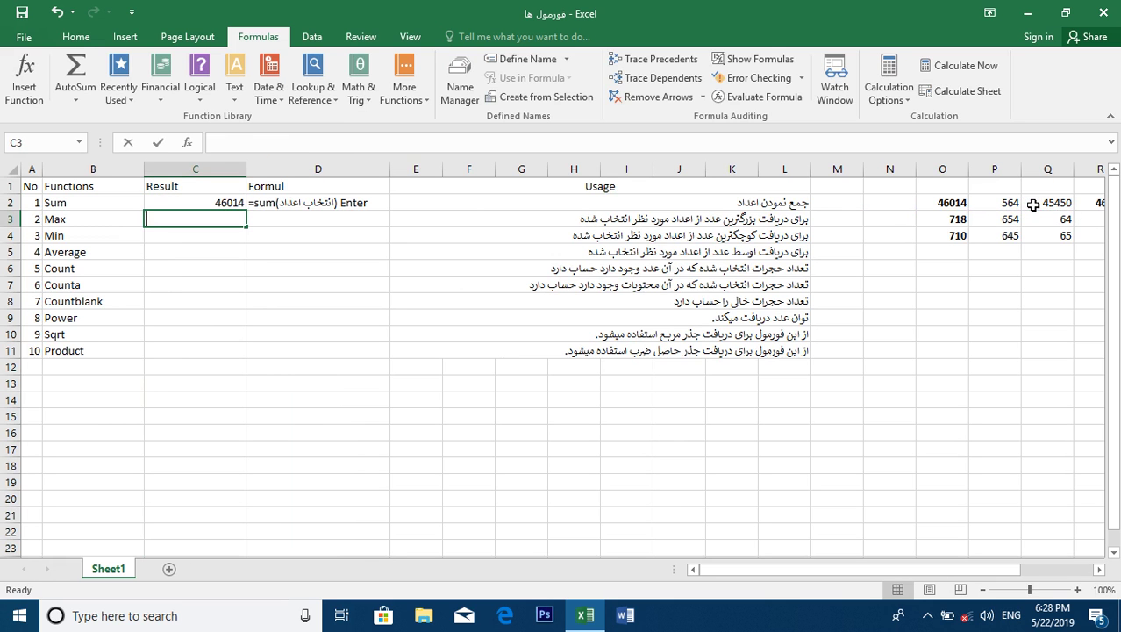
Enter the formula =MAX(P2:Q4) as the Max result in C3.
type("=max(")
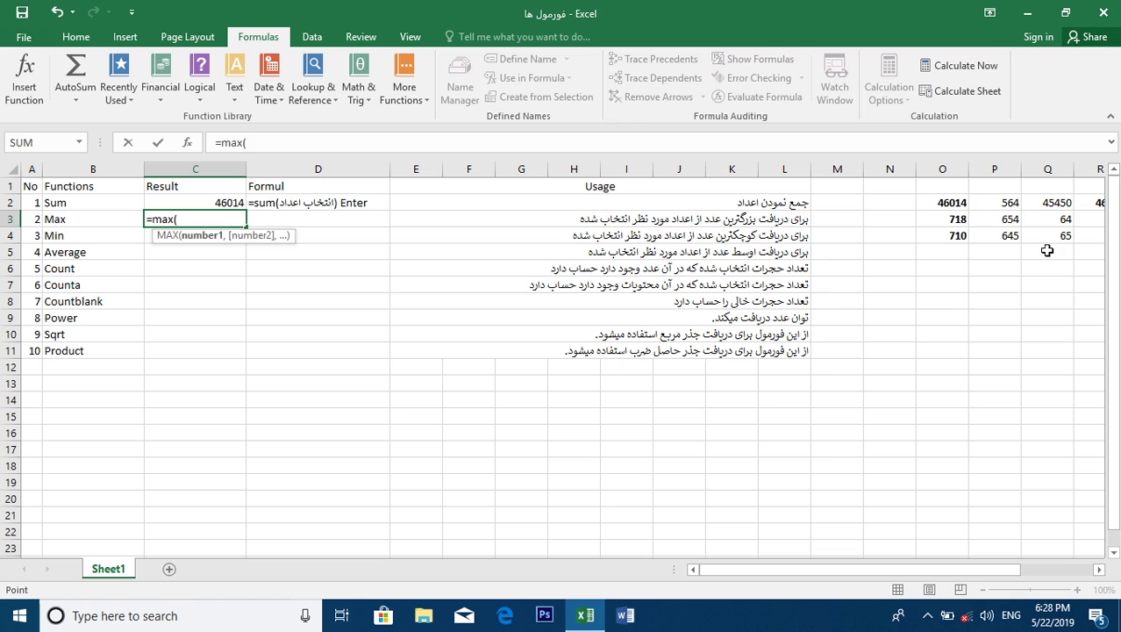
left_click_drag(1046, 232, 1050, 235)
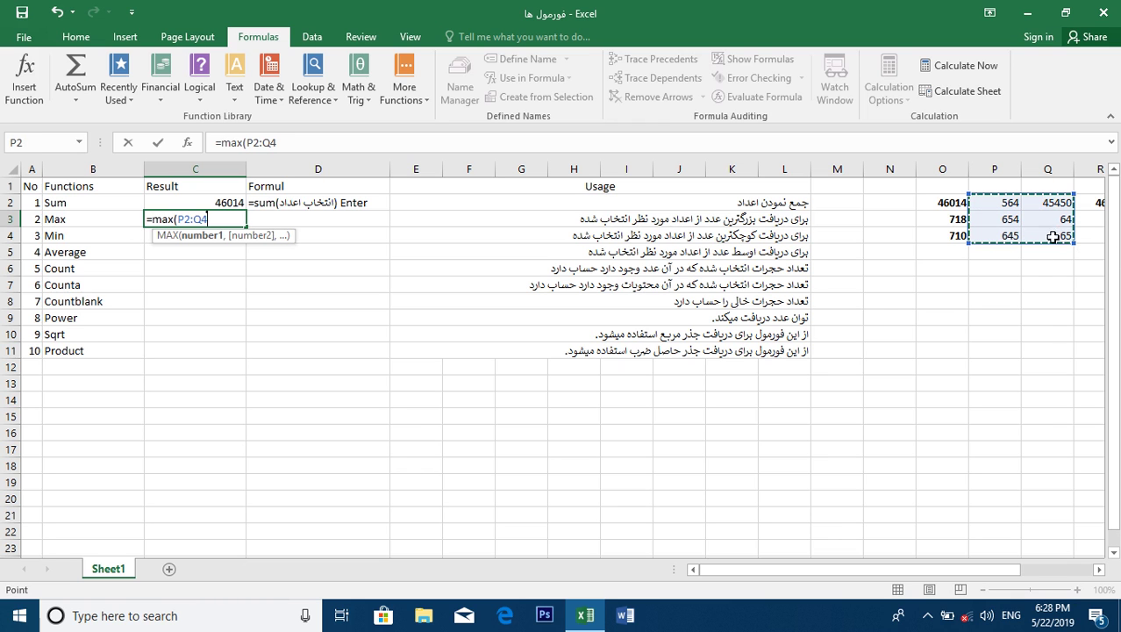
type(")")
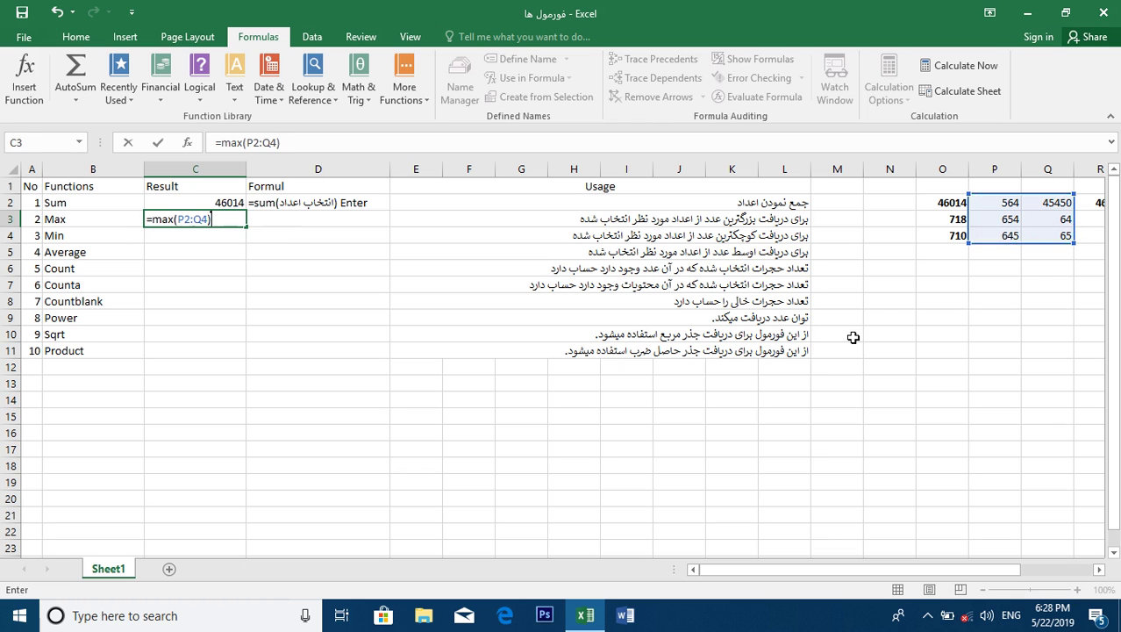
key("Return")
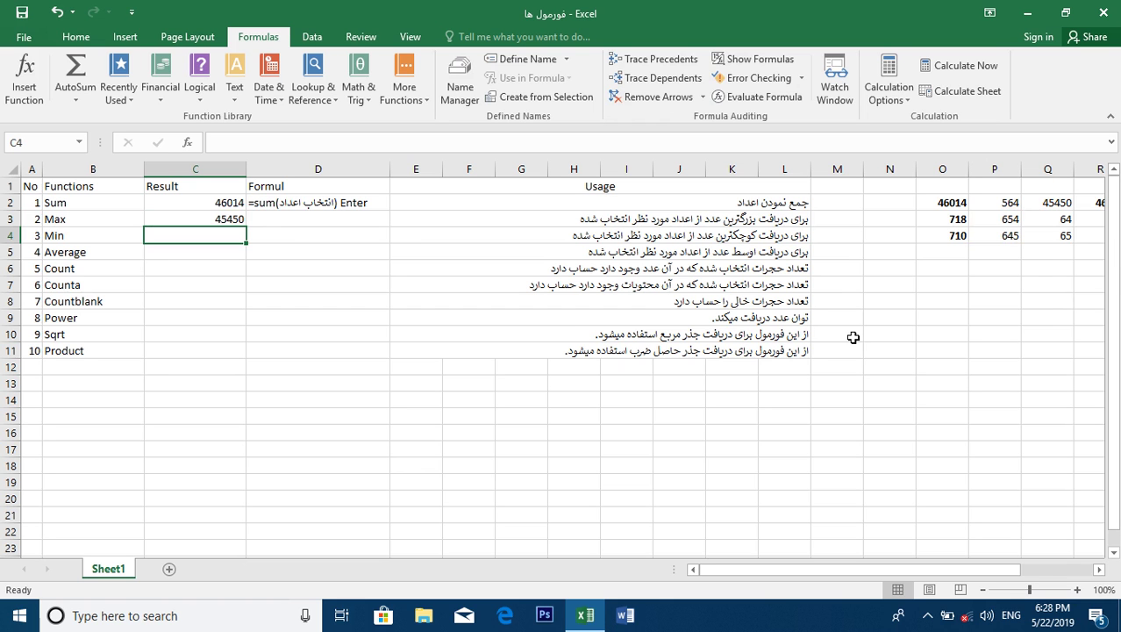
Enter the formula =MIN(P2:Q4) as the Min result in C4 and =AVERAGE(P2:Q4) as the Average result in C5.
type("=min(")
left_click_drag(974, 202, 1039, 231)
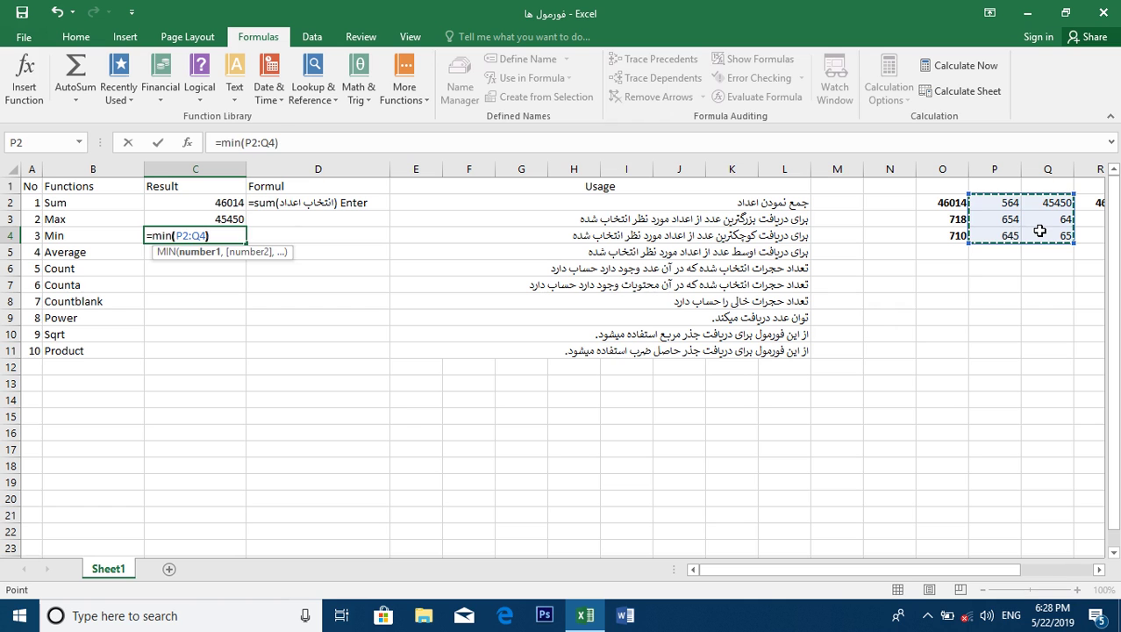
key("Return")
type("=average(")
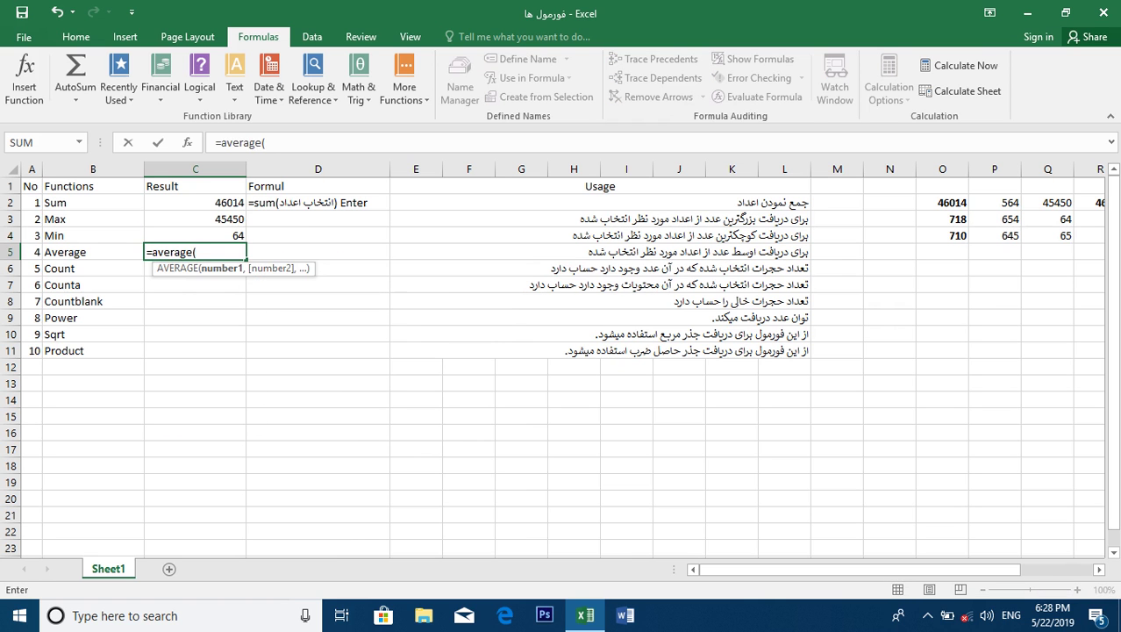
left_click_drag(978, 202, 1037, 230)
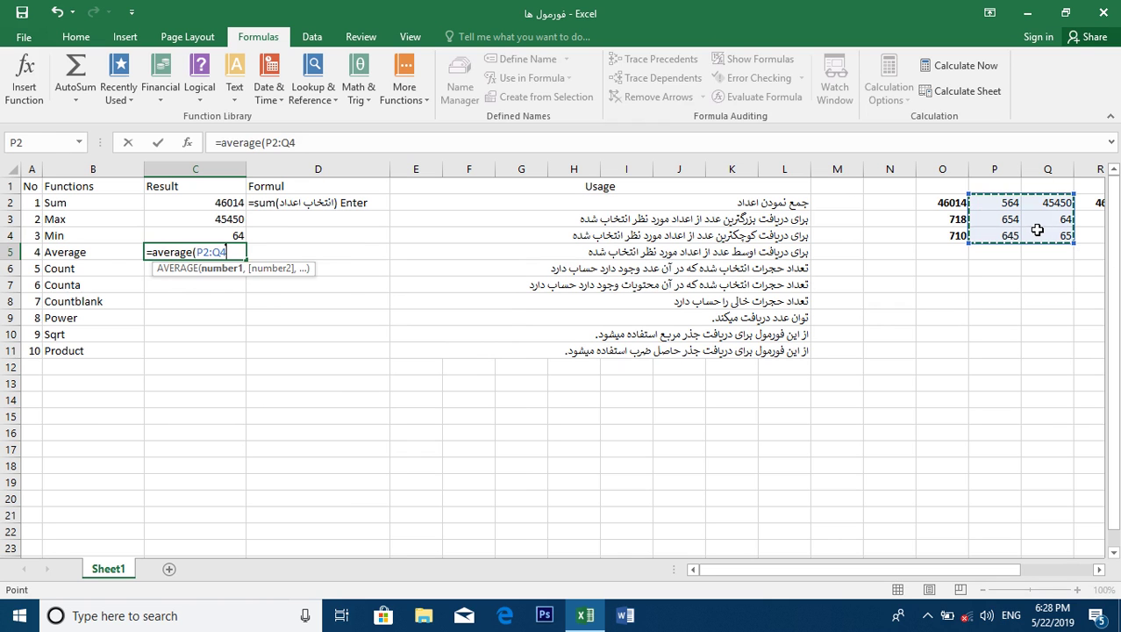
key("Return")
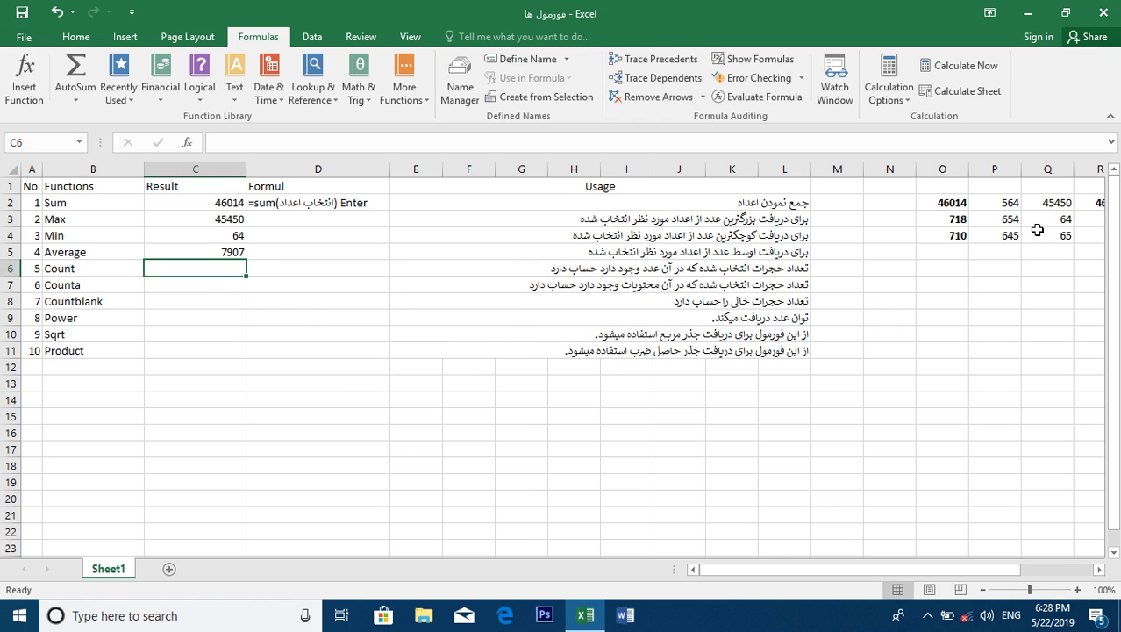
Enter the formula =COUNT(O2:Q6) as the Count result in C6.
type("=")
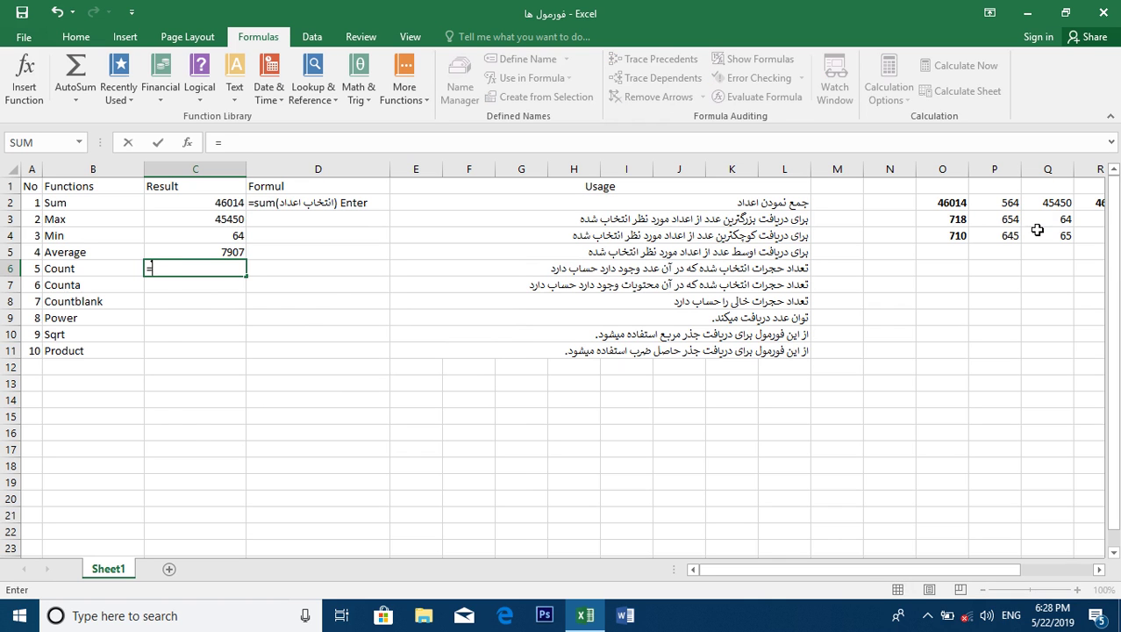
type("coun")
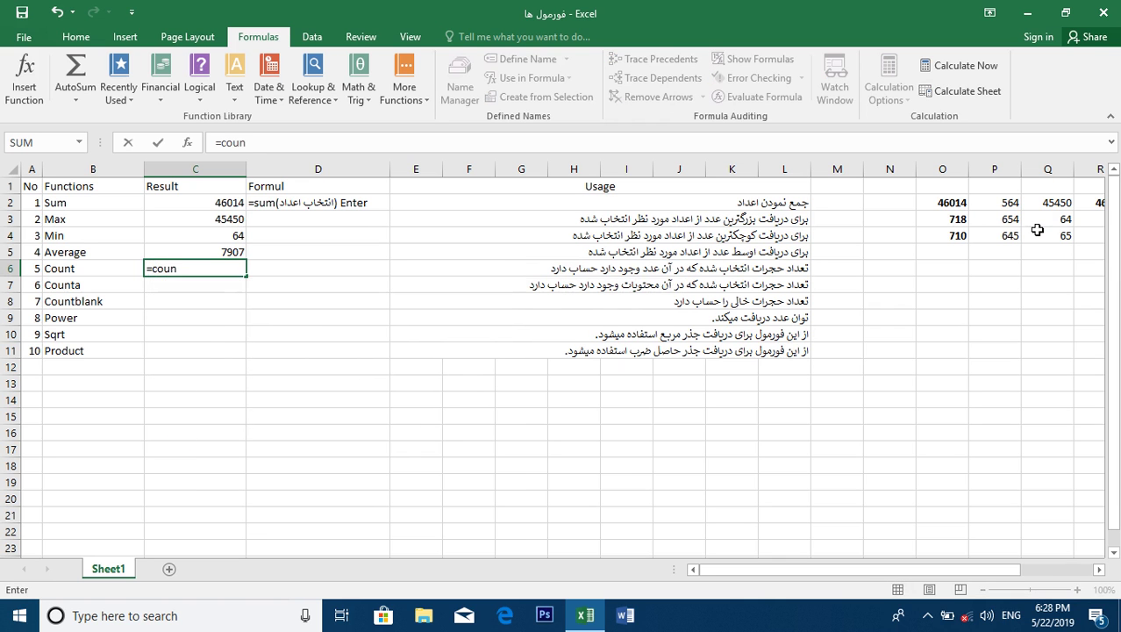
type("t(")
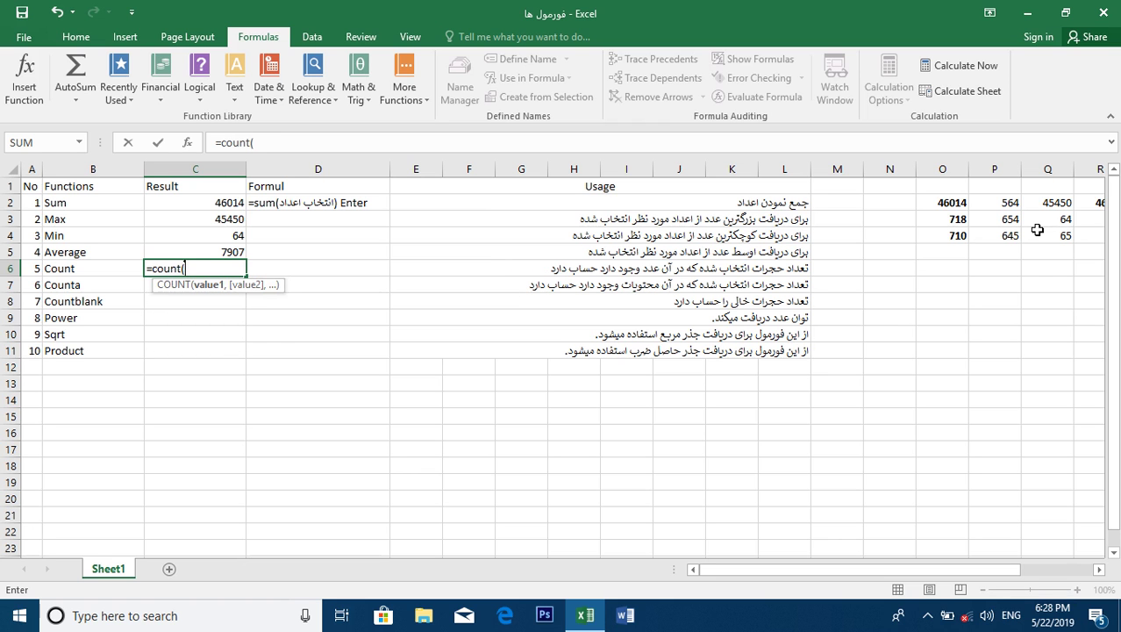
left_click_drag(946, 202, 1061, 259)
type(")")
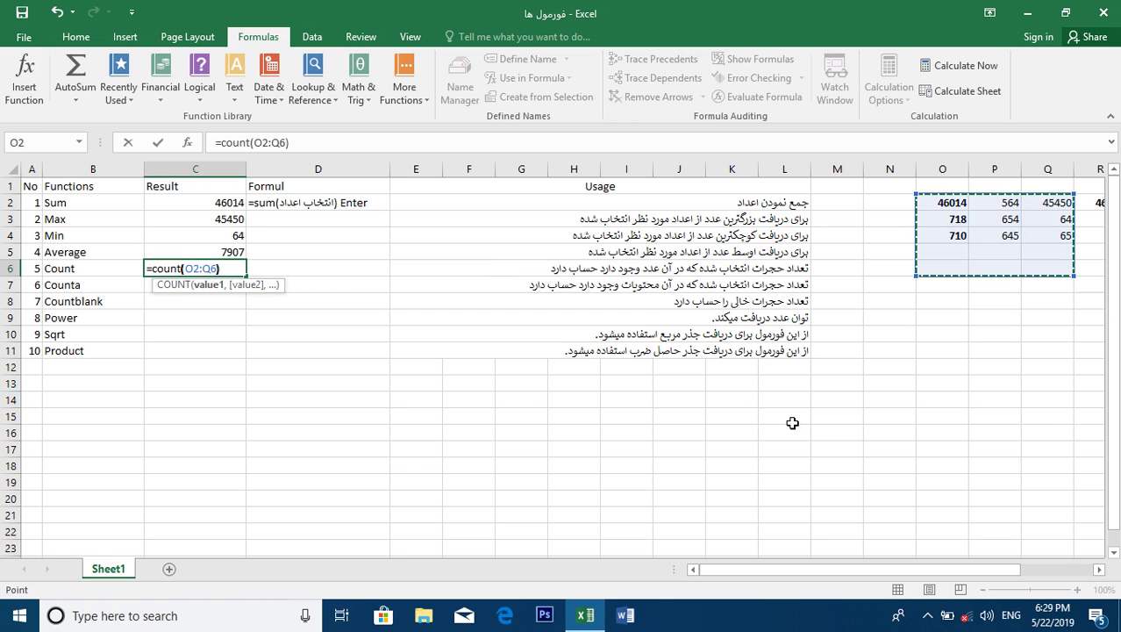
key("Return")
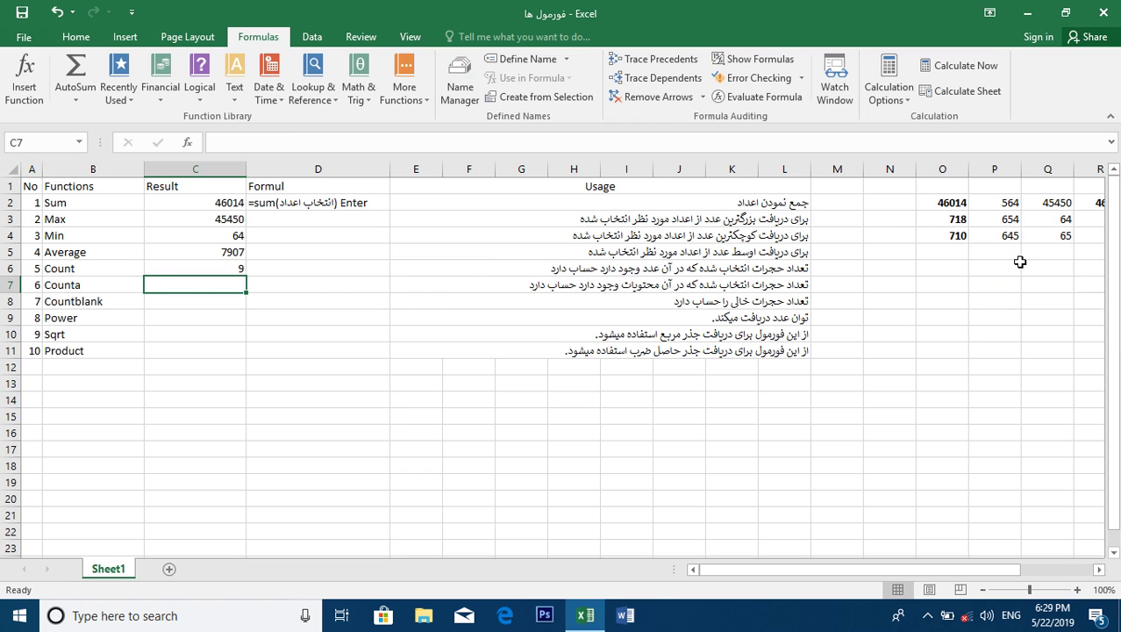
Fill the empty sample cells O5:Q6 with the text jgj in one go.
left_click_drag(1045, 252, 959, 267)
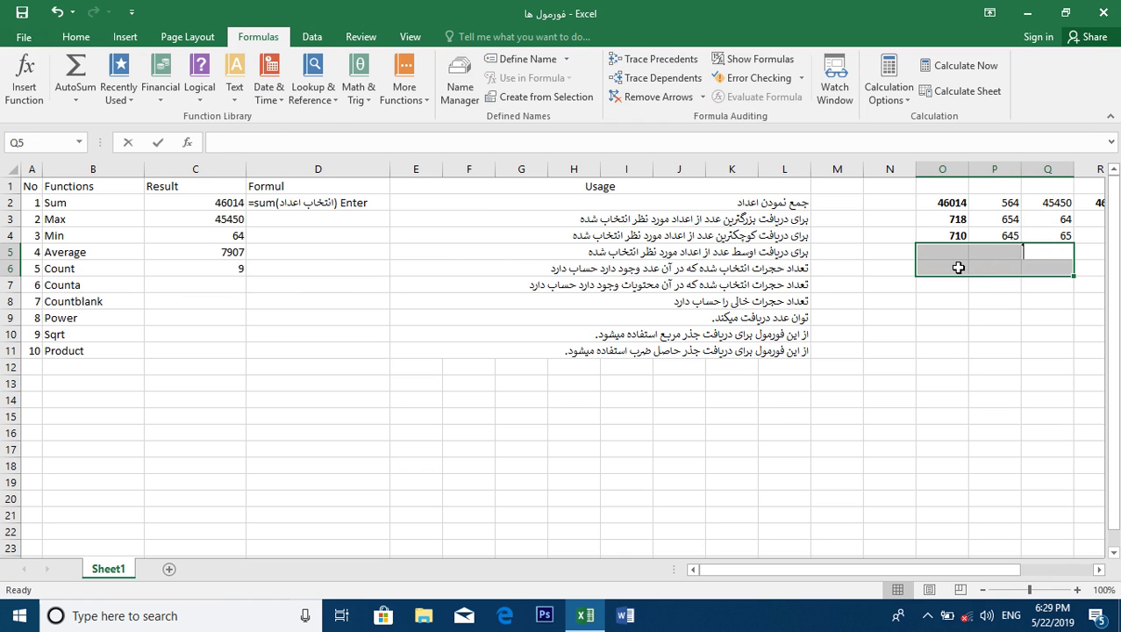
type("jgj")
key("ctrl+Return")
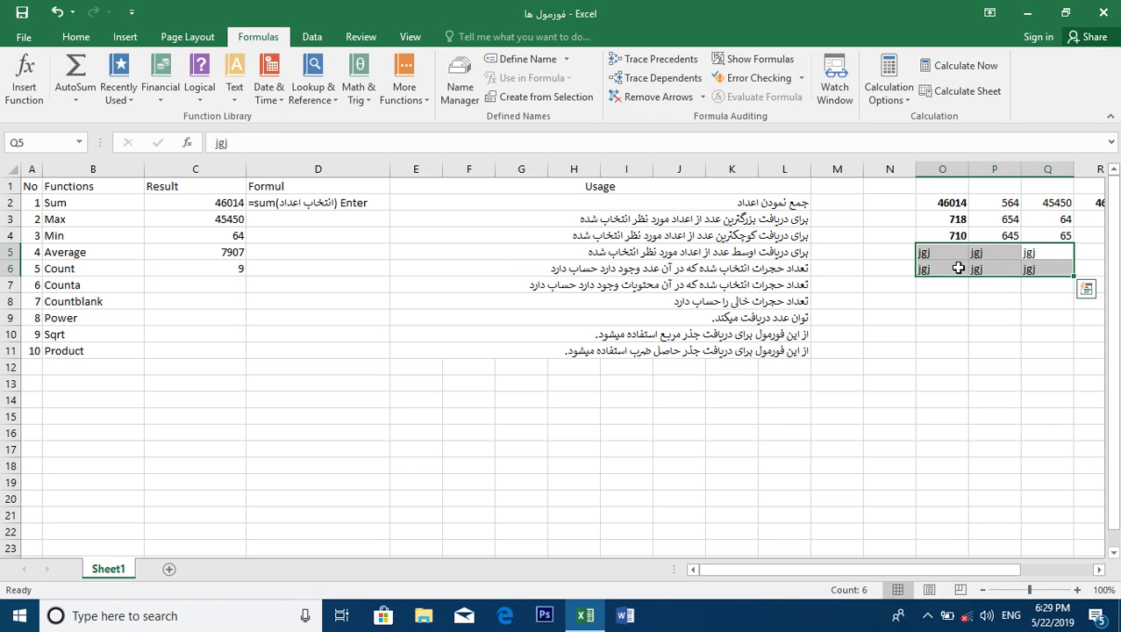
left_click(1035, 299)
Clear sample cell P5 and replace the text in Q5 with the number 888.
left_click(981, 253)
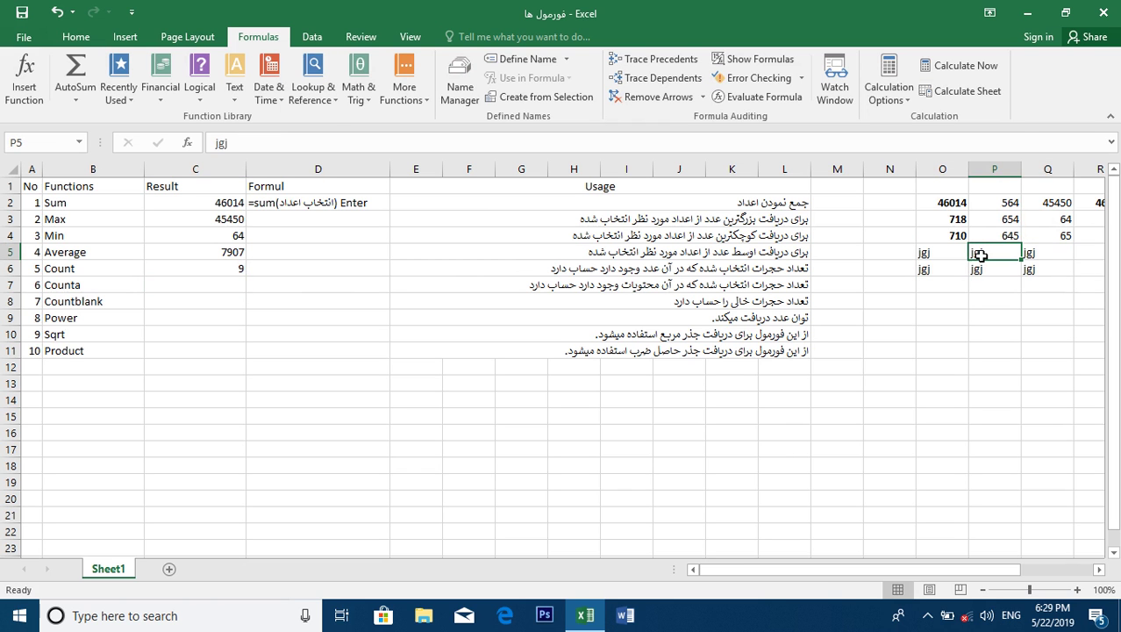
key("Delete")
left_click(1037, 255)
type("888")
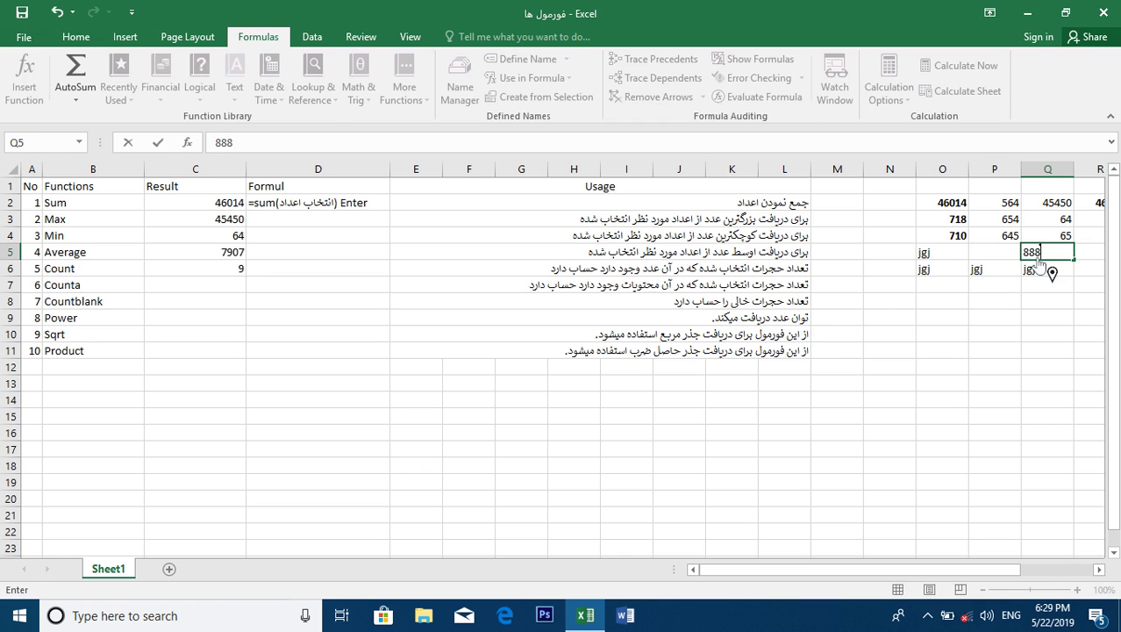
left_click(904, 384)
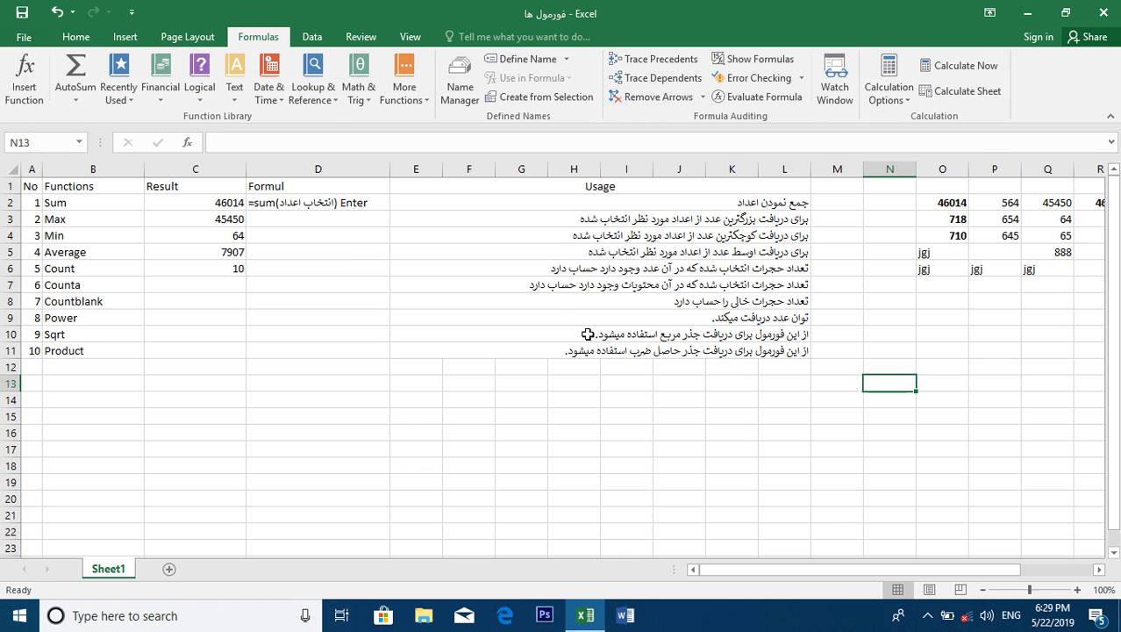
Enter the formula =COUNTA(O2:Q6) as the Counta result in C7.
left_click(179, 286)
type("=")
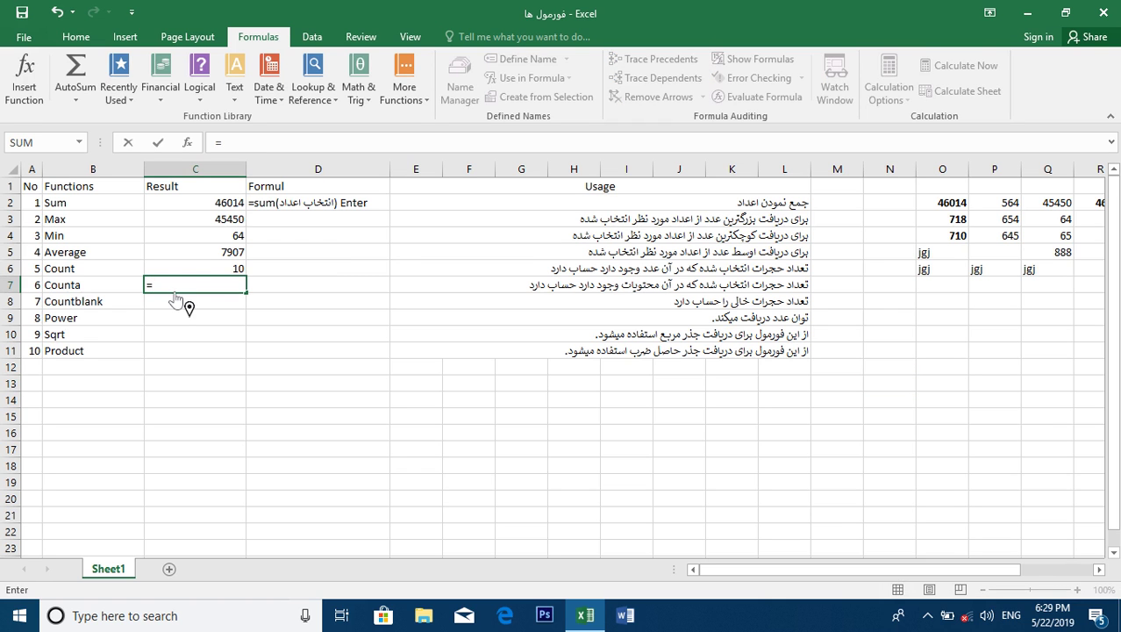
type("counta")
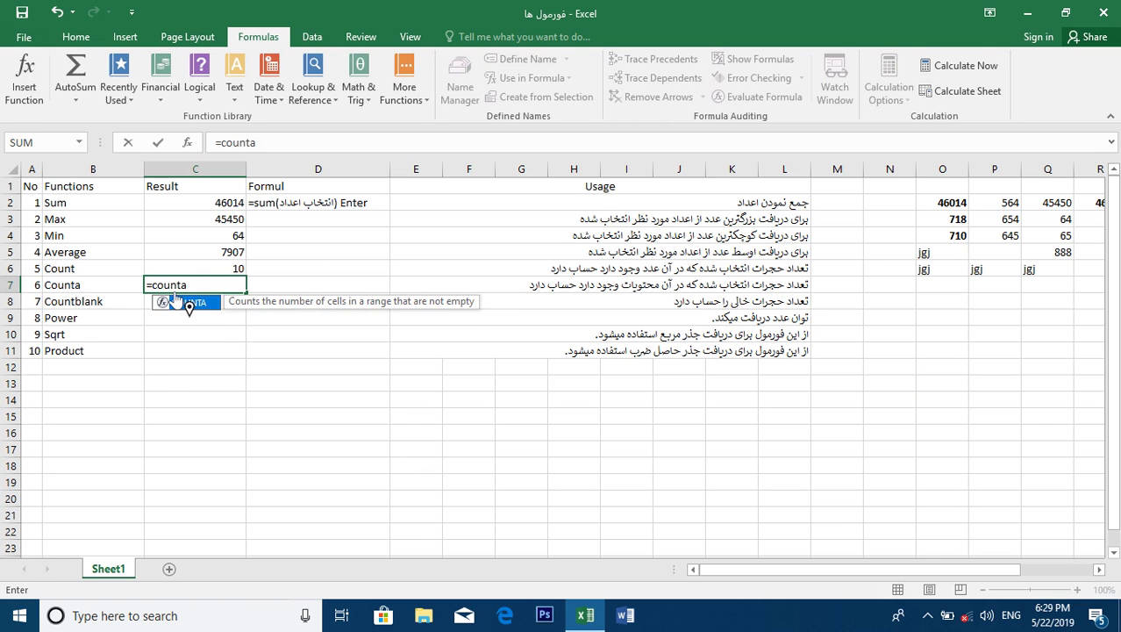
type("(")
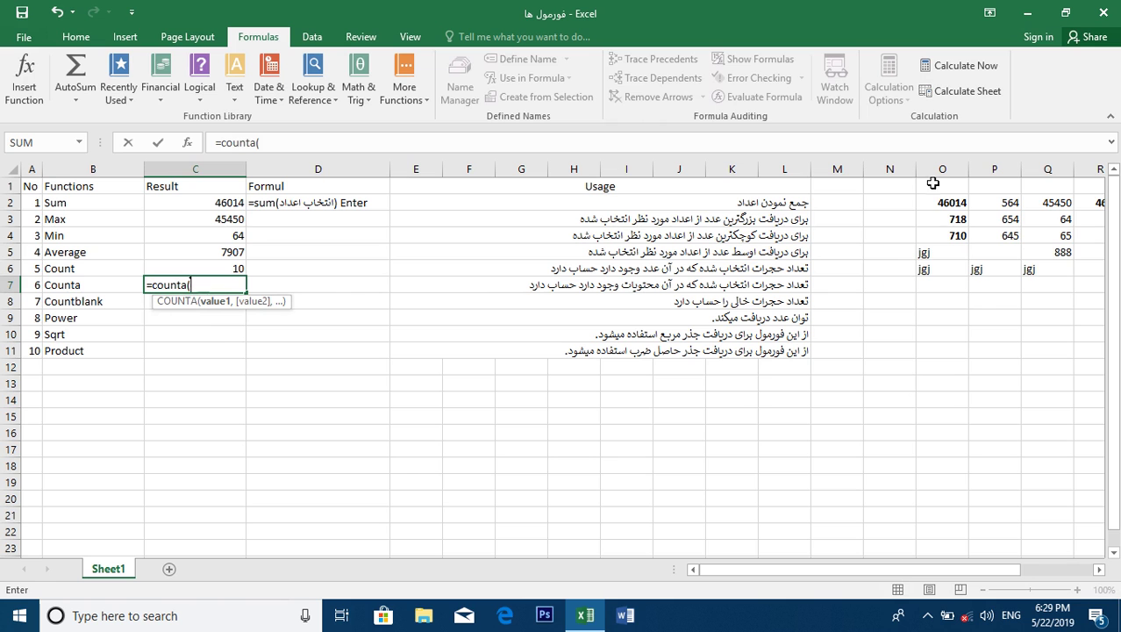
left_click_drag(936, 199, 1054, 275)
type(")")
key("Return")
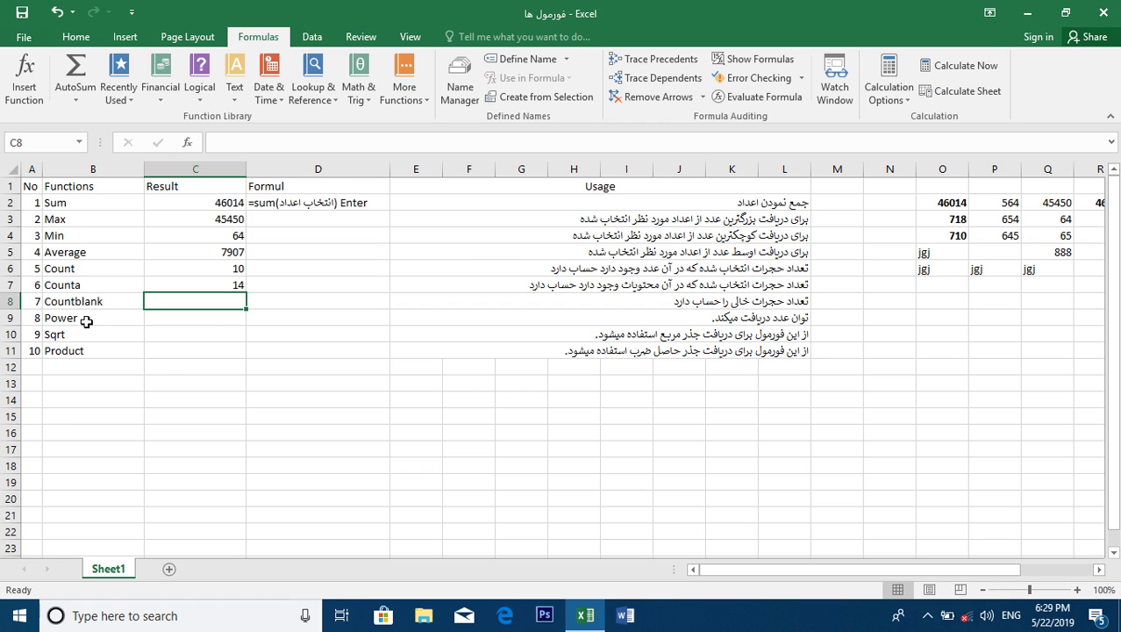
Enter the formula =COUNTBLANK(O2:Q6) as the Countblank result in C8.
type("=")
type("cont")
key("BackSpace")
key("BackSpace")
type("unta")
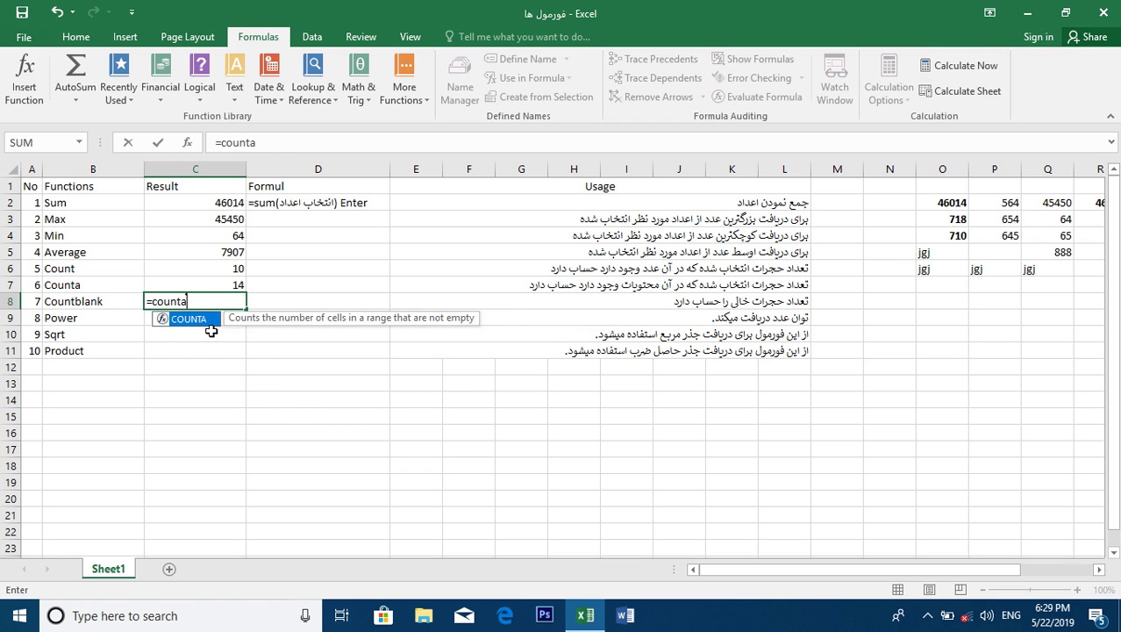
key("BackSpace")
type("blank(")
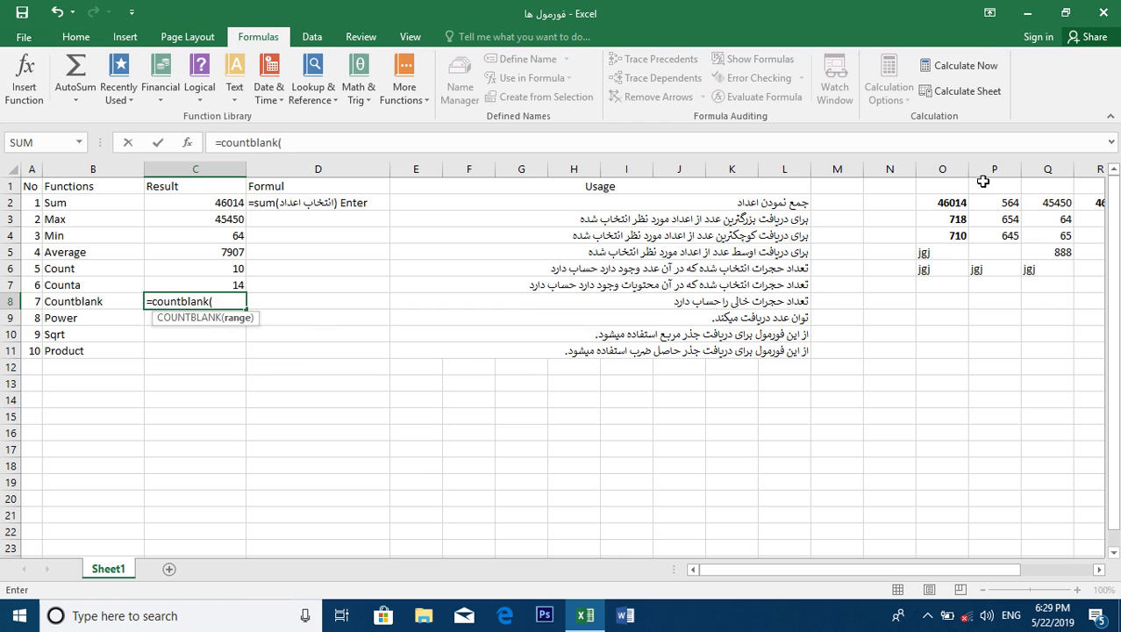
left_click_drag(930, 200, 1049, 271)
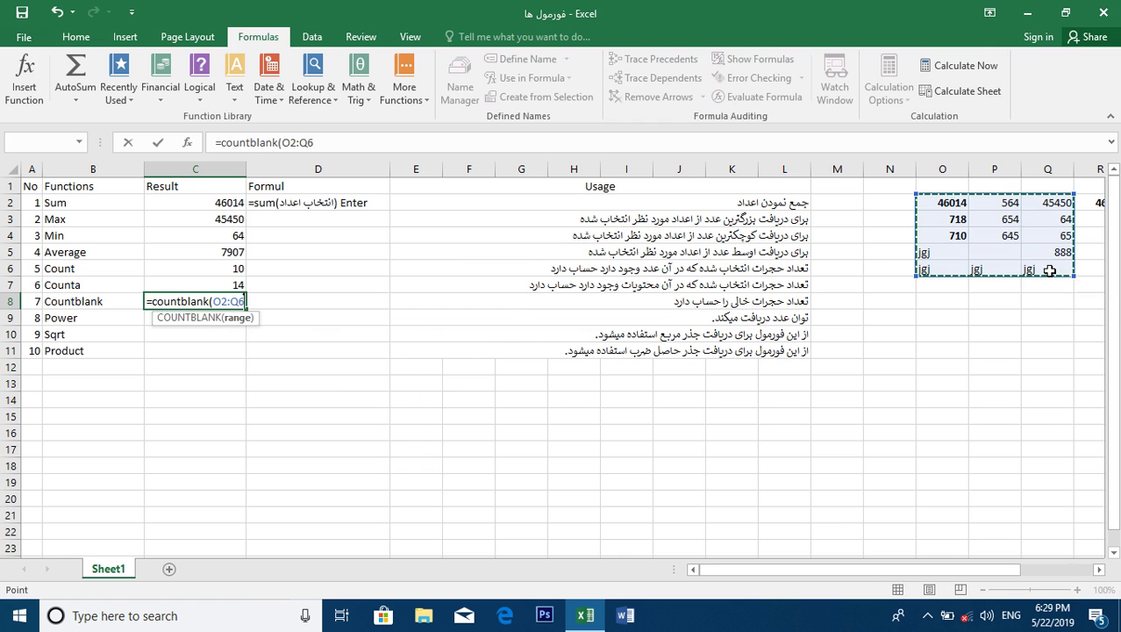
type(")")
key("Return")
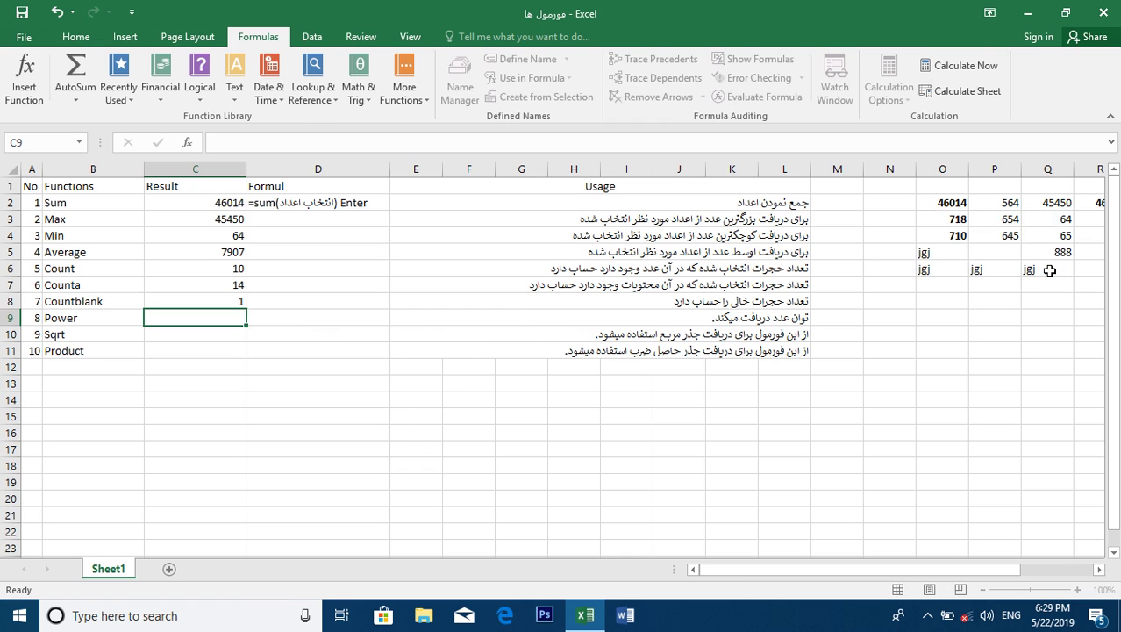
Enter the formula =POWER(3,4) as the Power result in C9.
type("=")
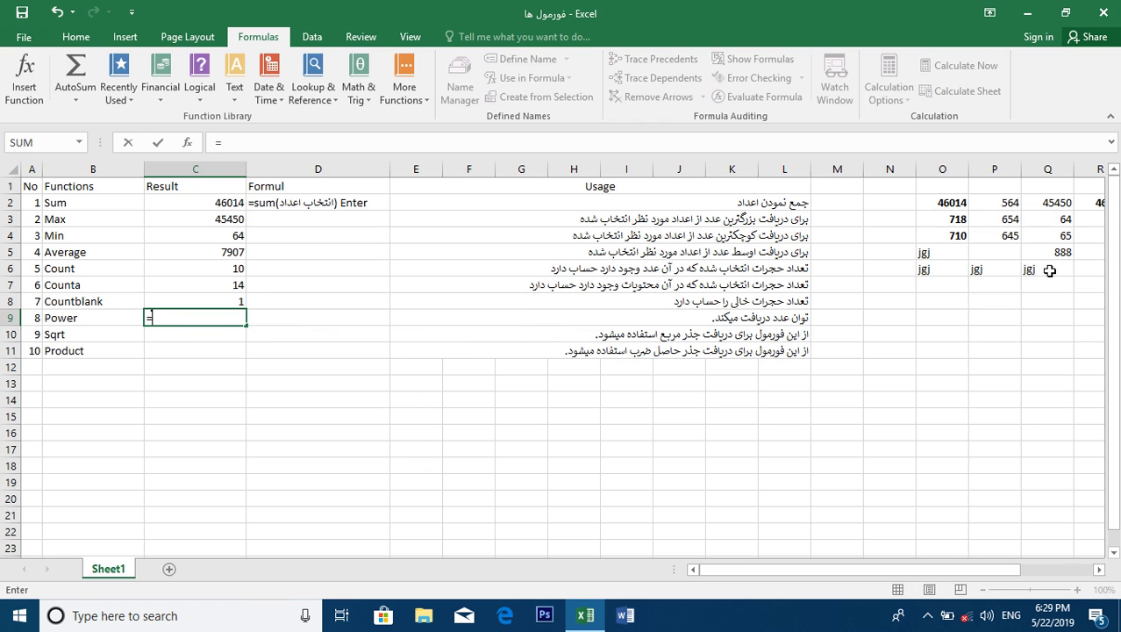
type("power(3,4")
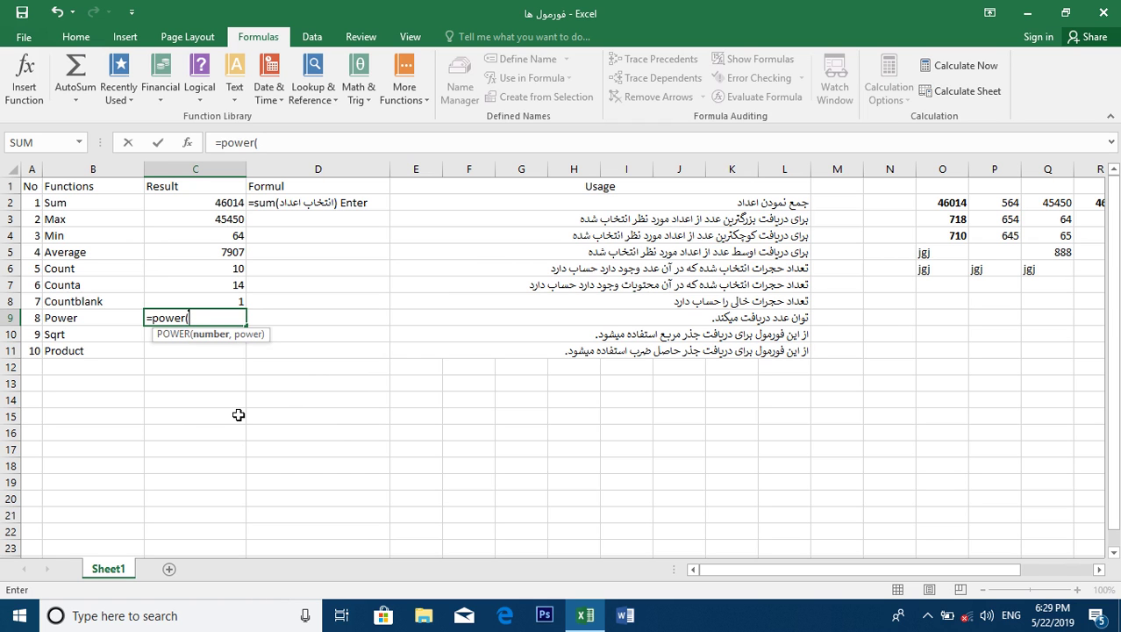
type("3,4)")
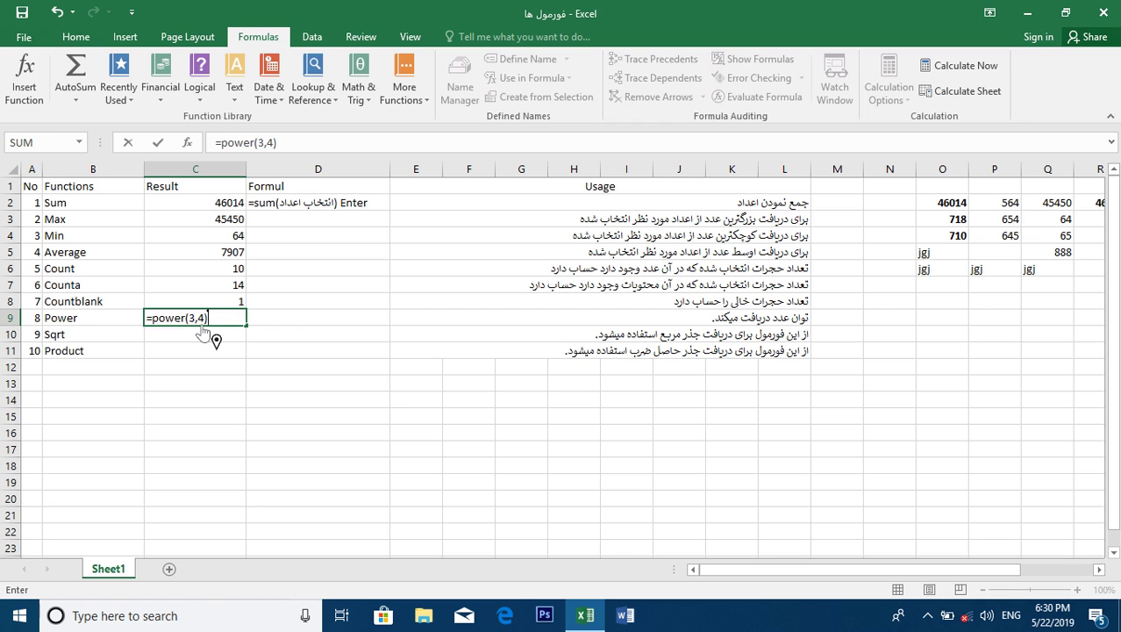
key("Return")
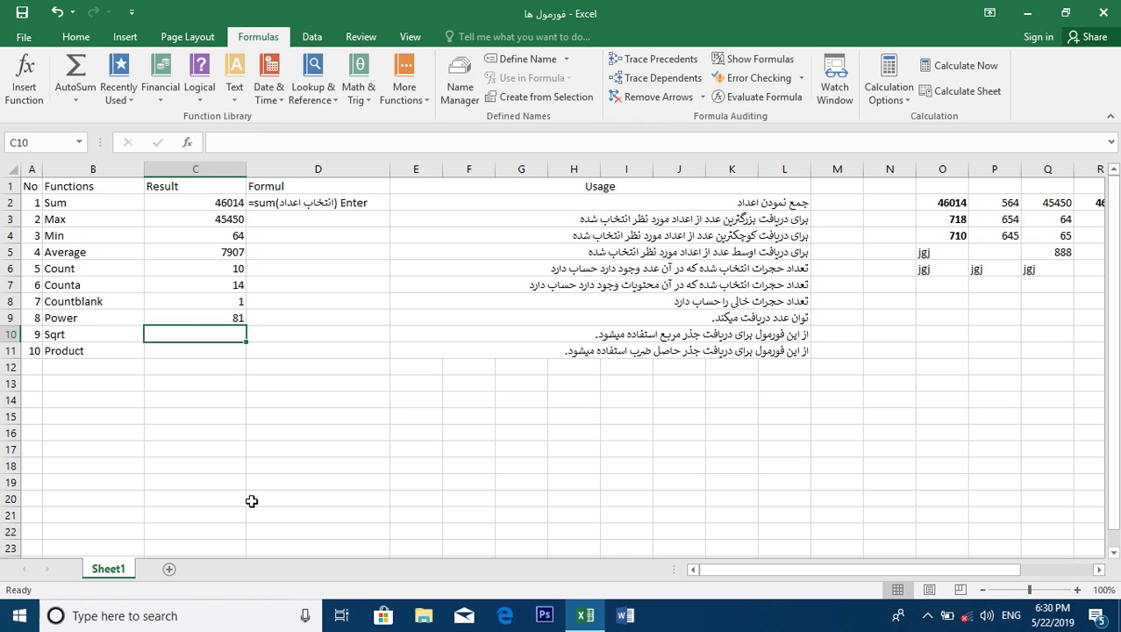
Switch the input language to Dari and enter the heading قاعده0 for the power bases in O8.
left_click(886, 318)
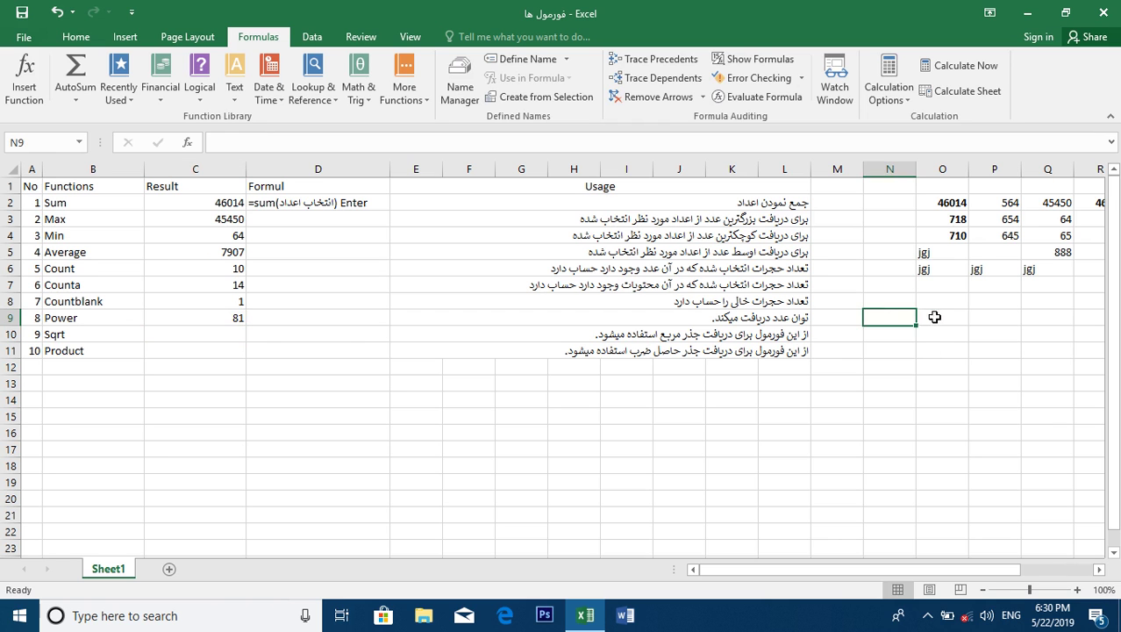
left_click(932, 316)
left_click(931, 299)
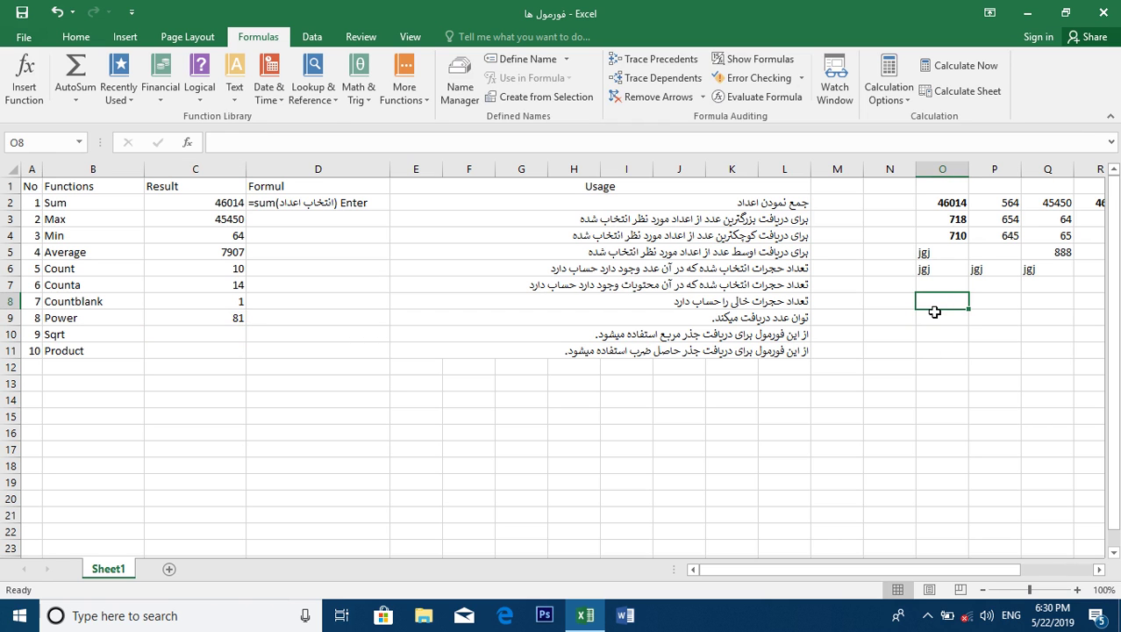
key("alt+shift")
type("قل")
key("BackSpace")
type("اعدع ها")
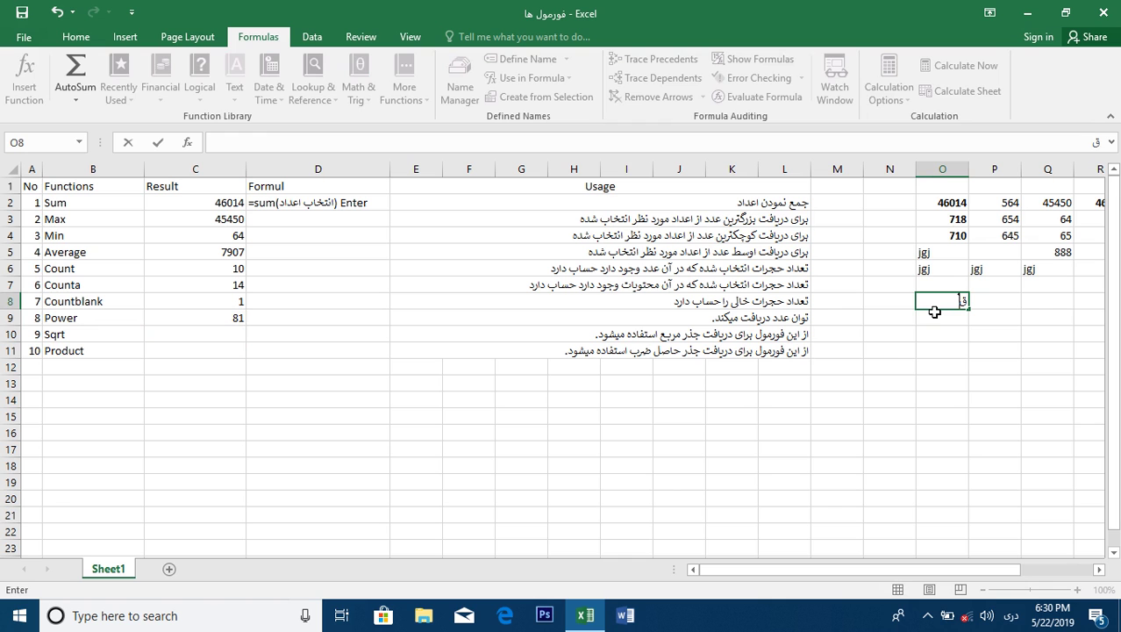
key("BackSpace")
key("BackSpace")
key("BackSpace")
key("BackSpace")
type("ه0")
key("Tab")
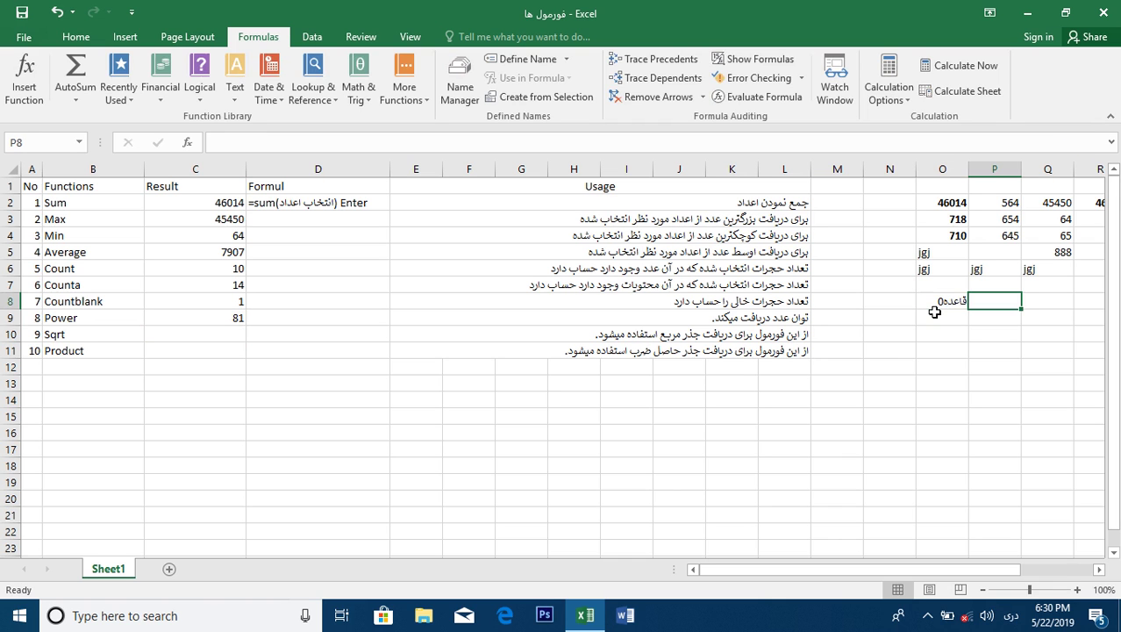
Add the heading نما for the exponents in P8 and the heading توان for the power results in N8.
type("نما")
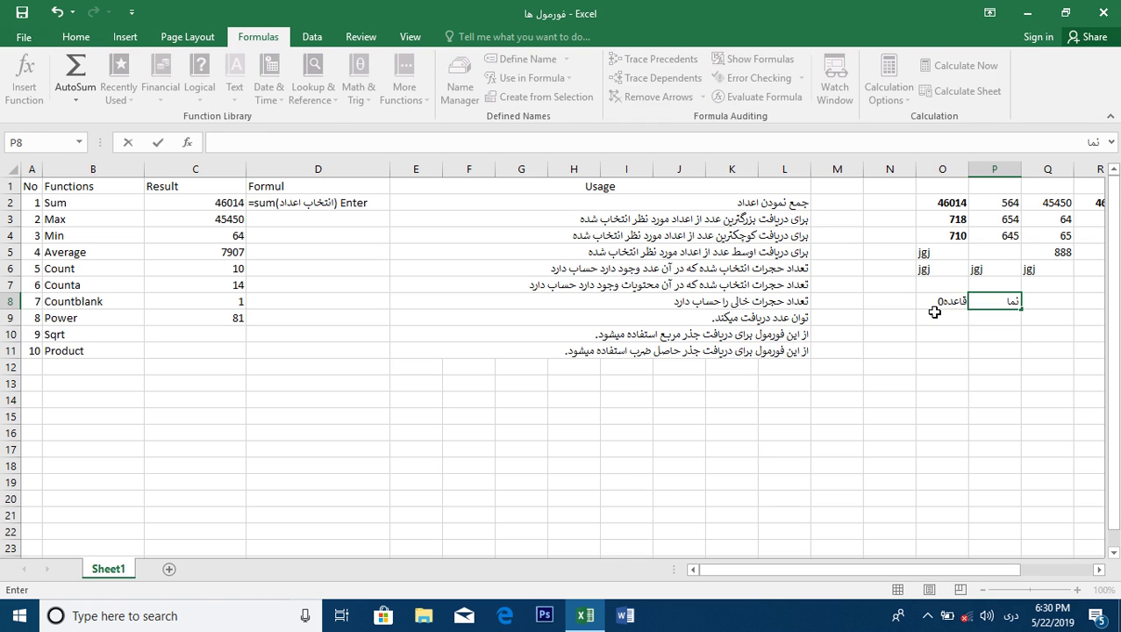
key("Left")
key("Left")
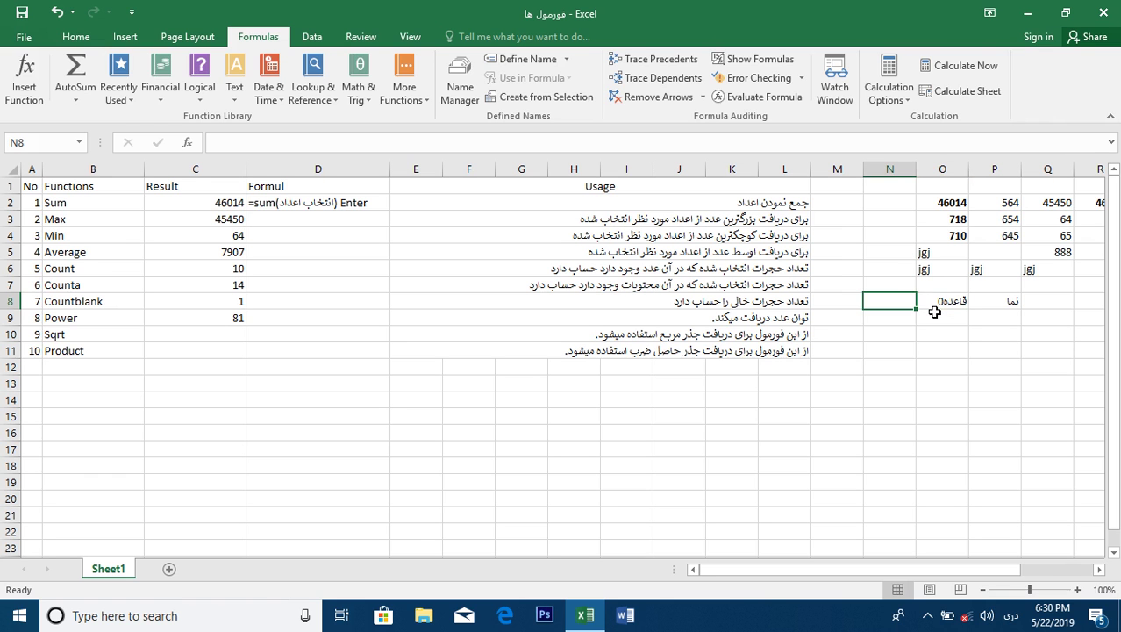
type("توان")
Enter the bases 2, 6 and 4 in O9:O11 with the exponents 4, 5 and 3 beside them in P9:P11.
left_click(935, 312)
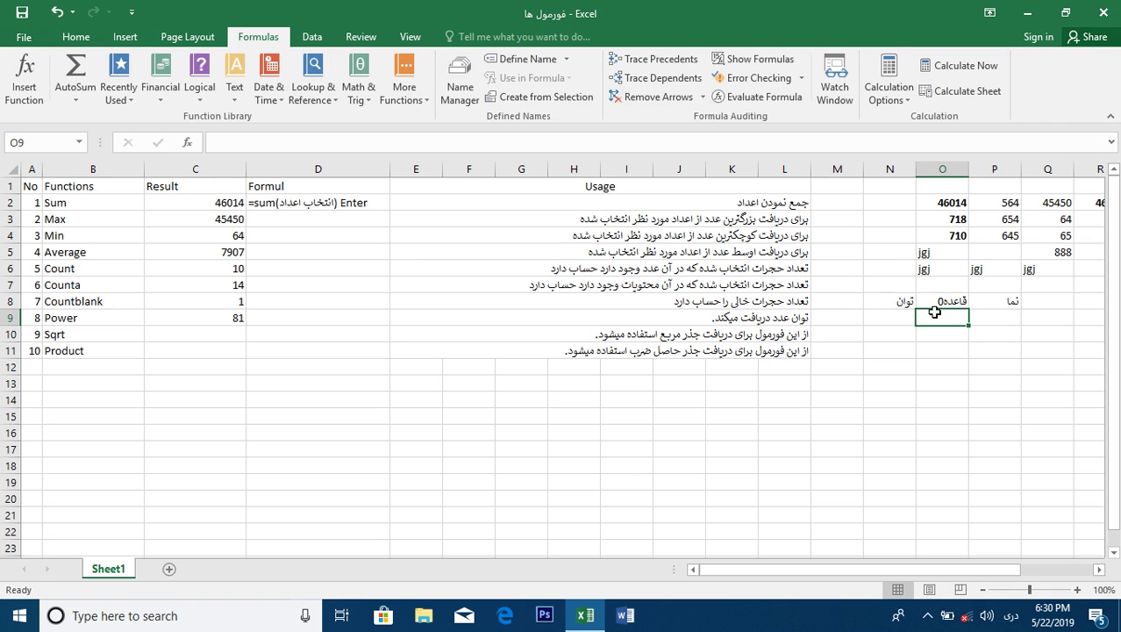
type("2")
key("Tab")
type("4")
key("Return")
type("6")
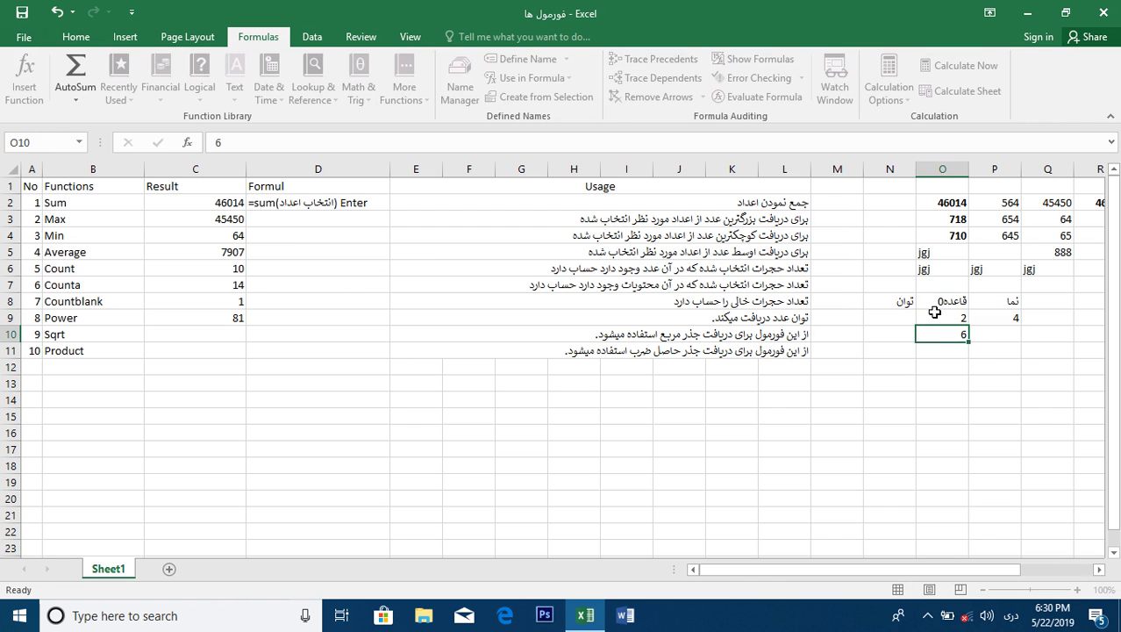
key("Return")
key("Right")
type("3")
key("Up")
type("5")
key("ctrl+Return")
key("Return")
key("Left")
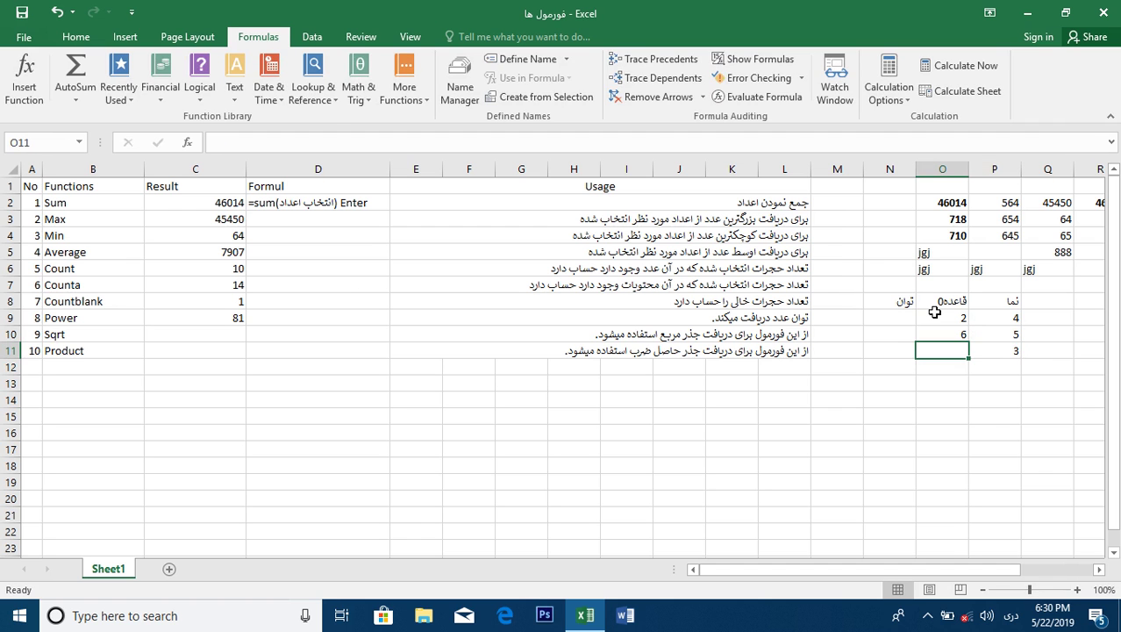
type("4")
key("Return")
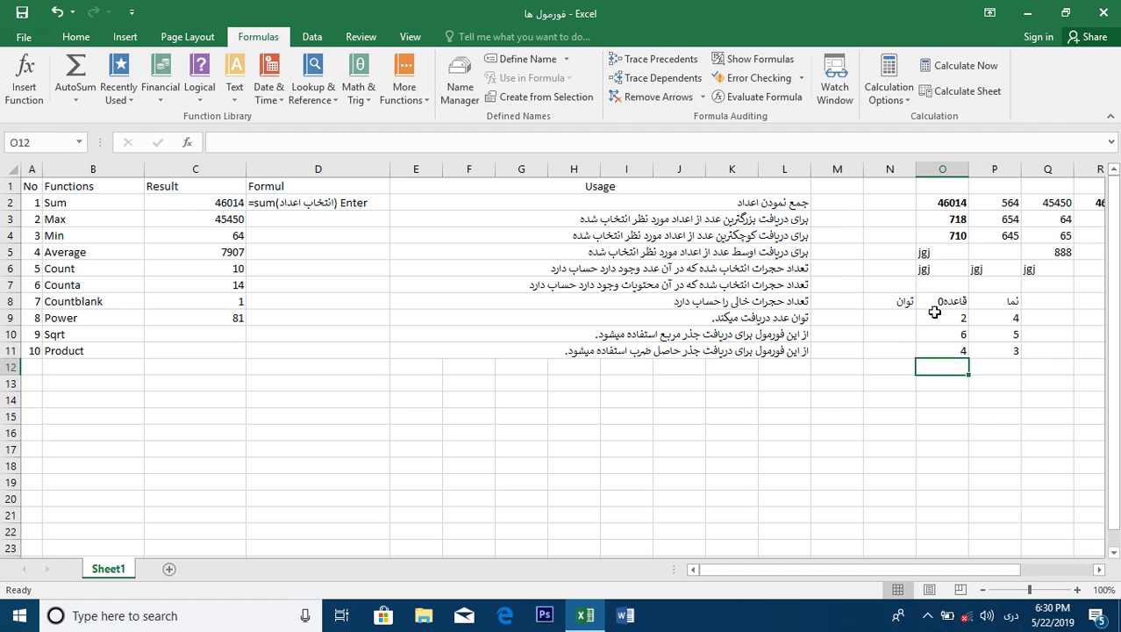
Add two more power examples in rows 12 and 13: bases 3 and 4, each with the exponent 4.
type("3")
key("Right")
type("4")
key("Return")
key("Left")
type("4")
key("Right")
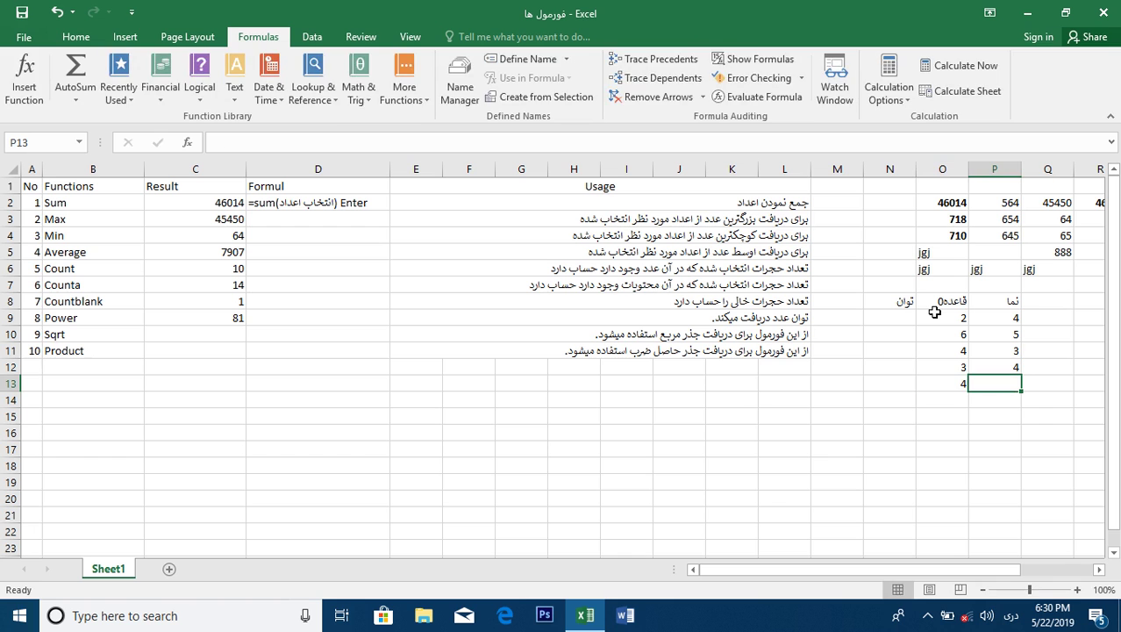
type("4")
key("Return")
Start a formula in N9 under the توان heading and switch the input language to English.
key("Left")
key("Up")
key("Up")
key("Up")
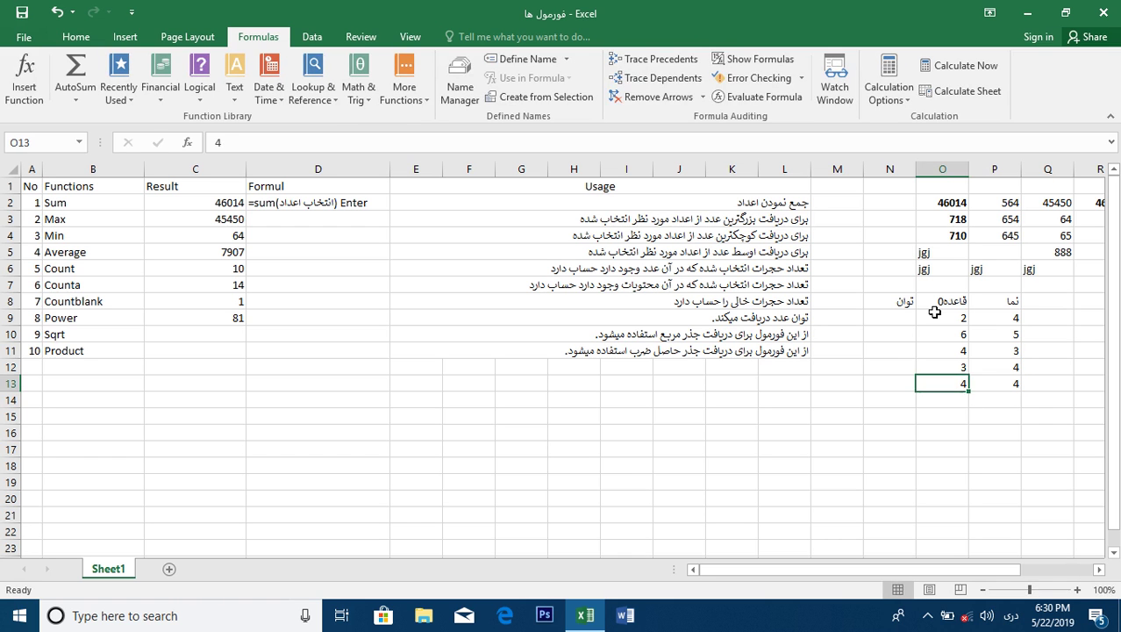
key("Left")
key("Up")
key("Up")
type("=")
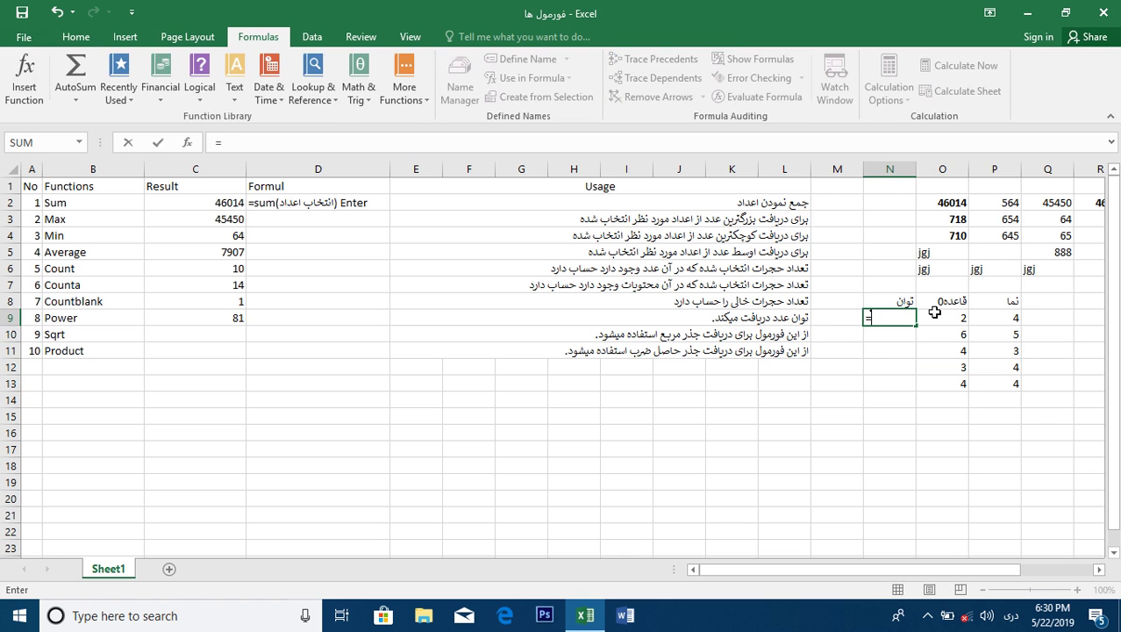
type("حخصثق")
key("BackSpace")
key("BackSpace")
key("BackSpace")
key("BackSpace")
key("BackSpace")
key("alt+shift")
Complete the formula in N9 as =POWER(O9,P9) and fill it down to N13.
type("power(")
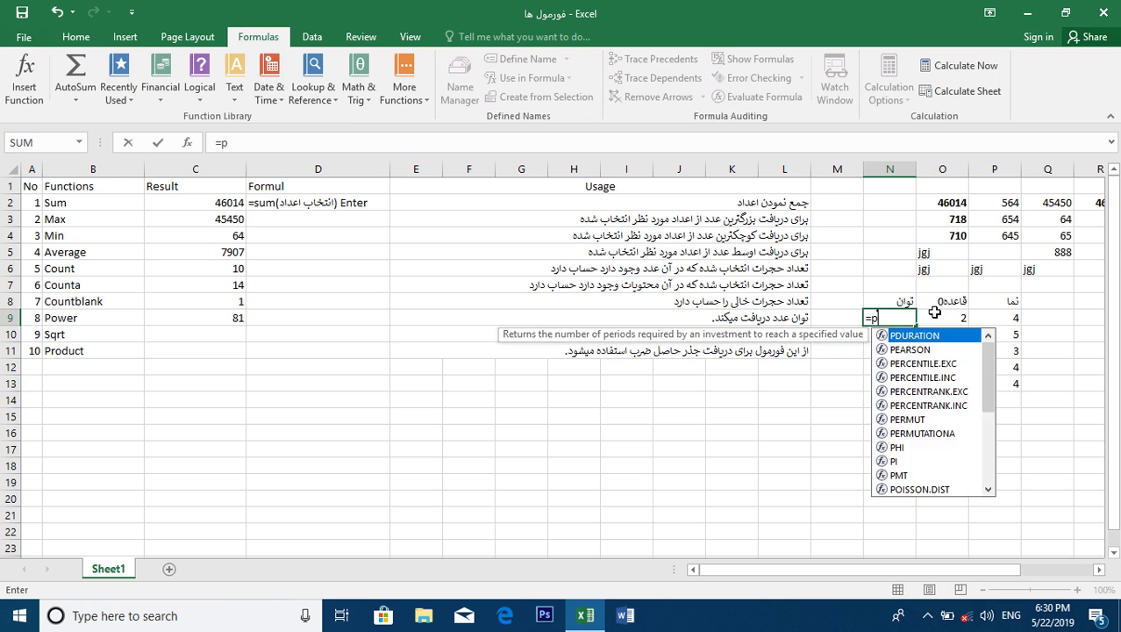
left_click(935, 314)
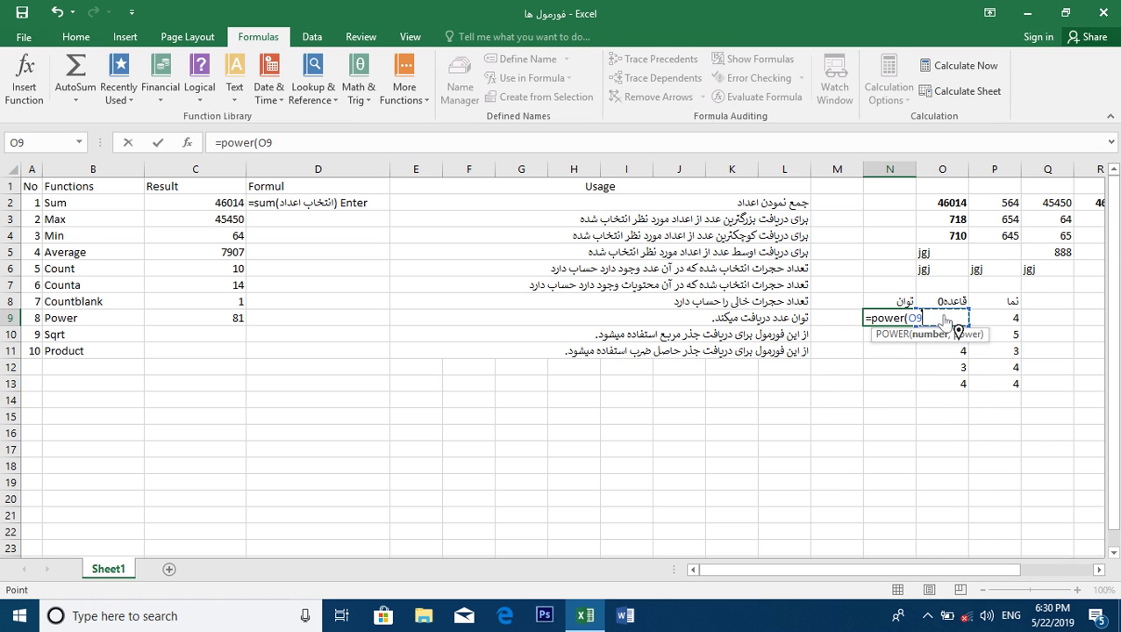
type(",")
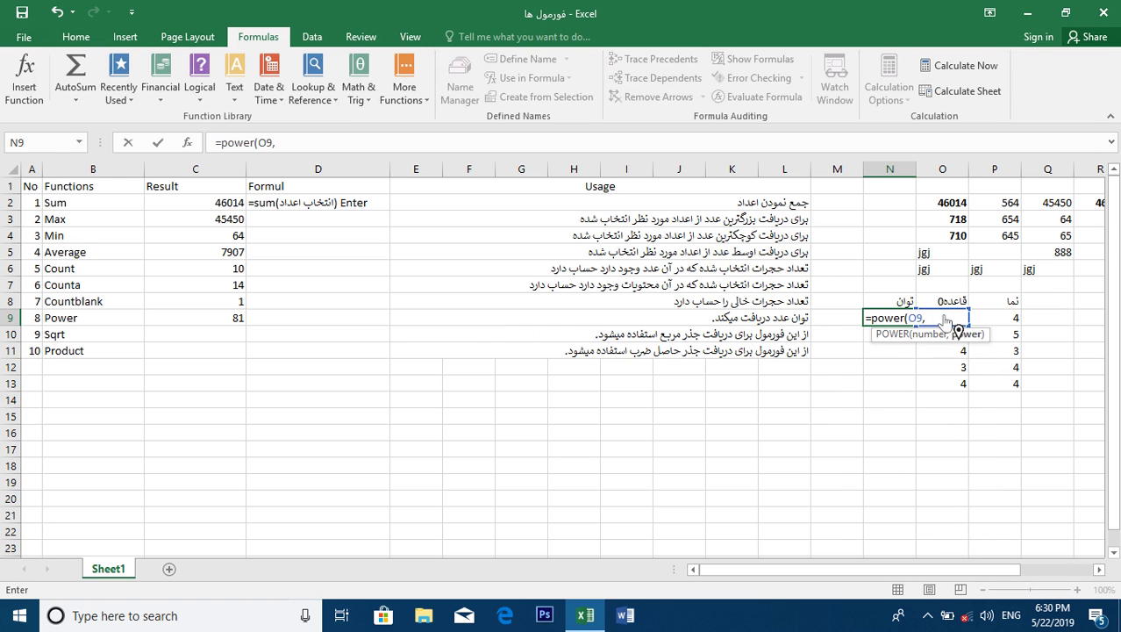
left_click(990, 319)
type(")")
key("Return")
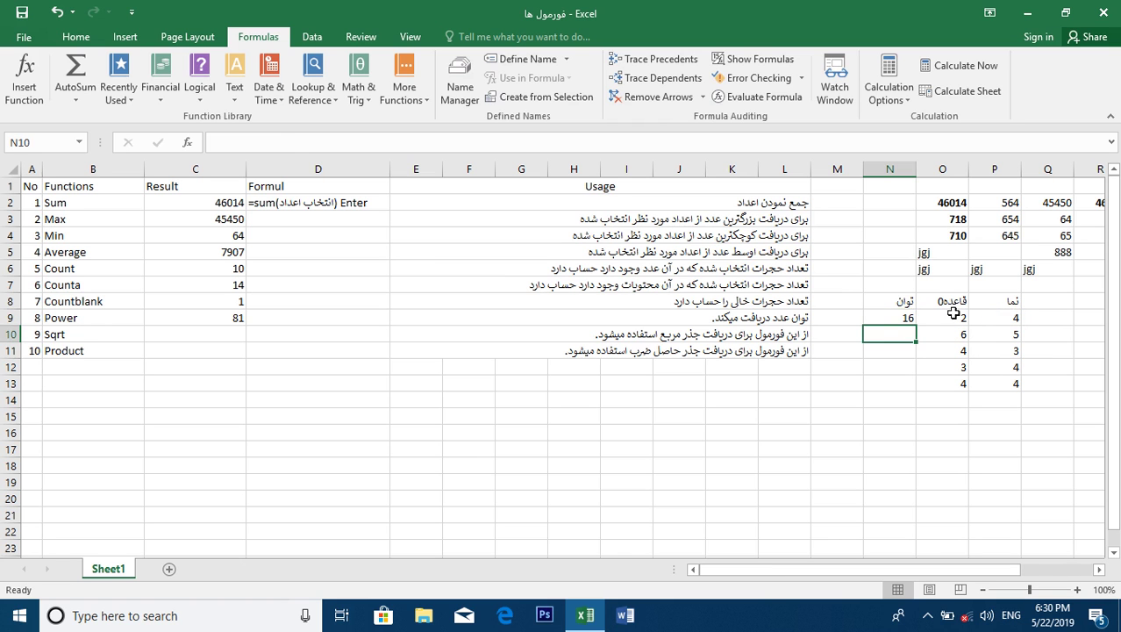
left_click(901, 319)
left_click_drag(916, 325, 918, 386)
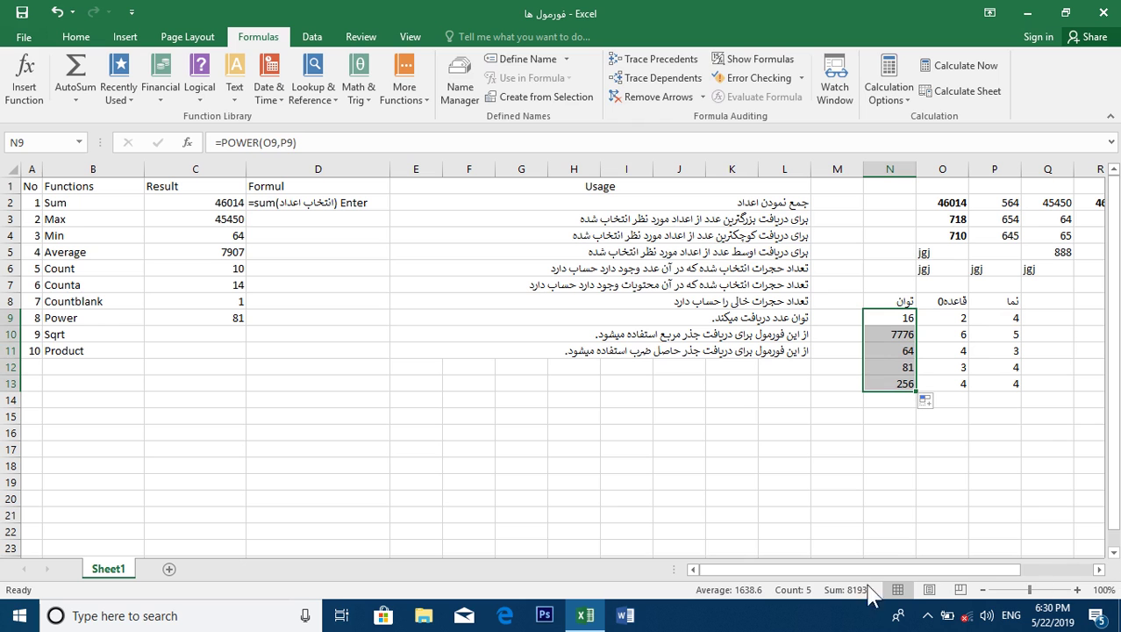
Enter the square root formula =SQRT(16) as the Sqrt result in C10.
left_click(189, 332)
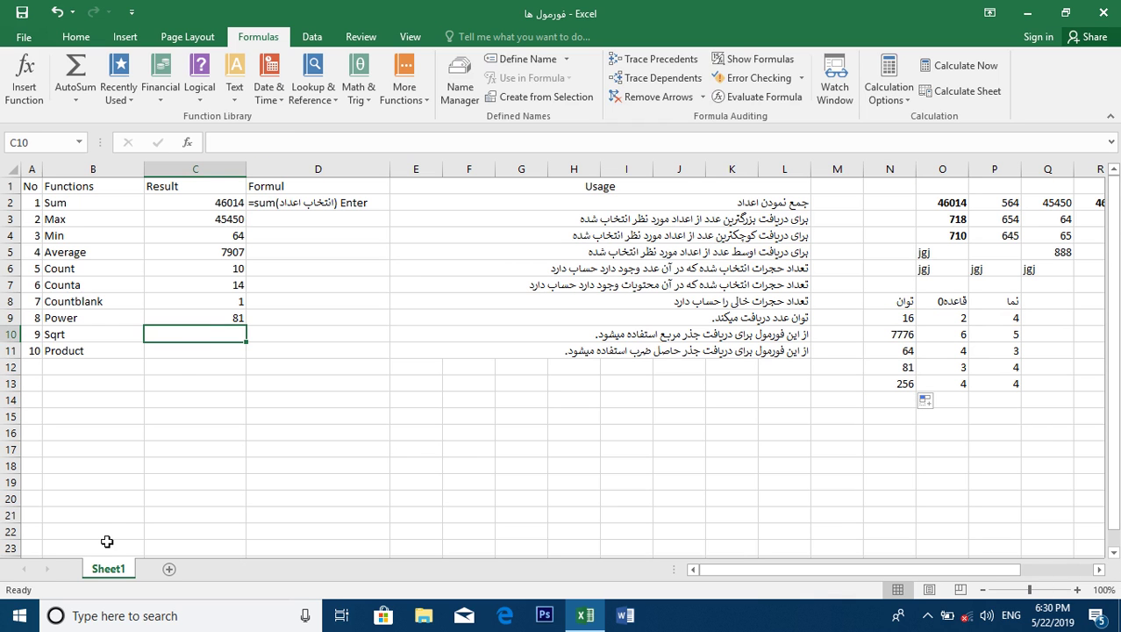
type("=sqr")
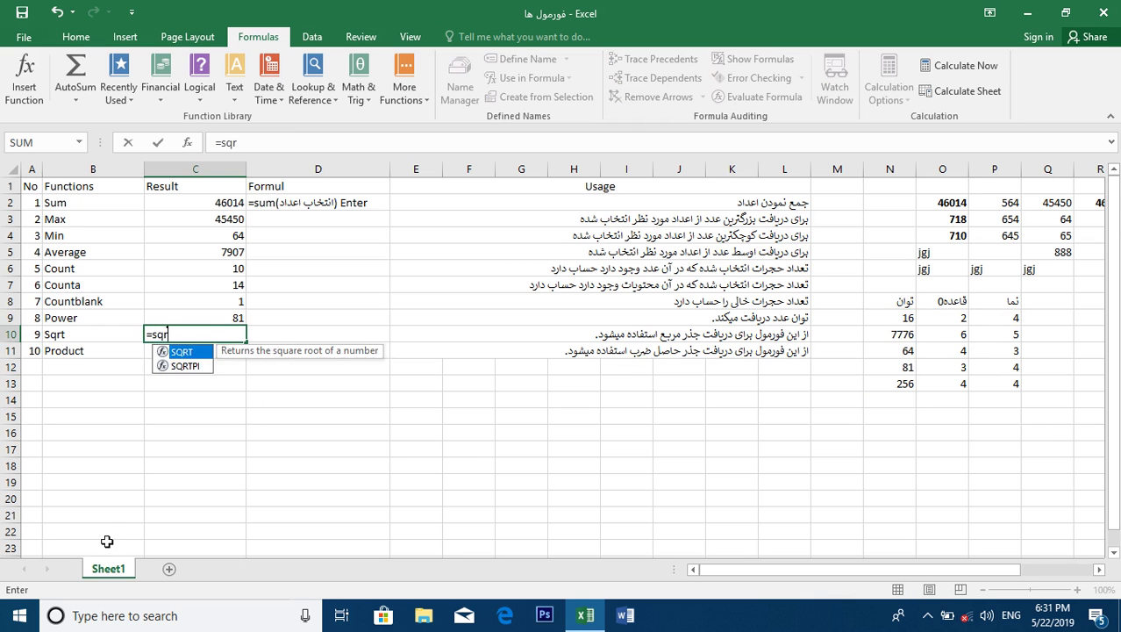
type("t(4")
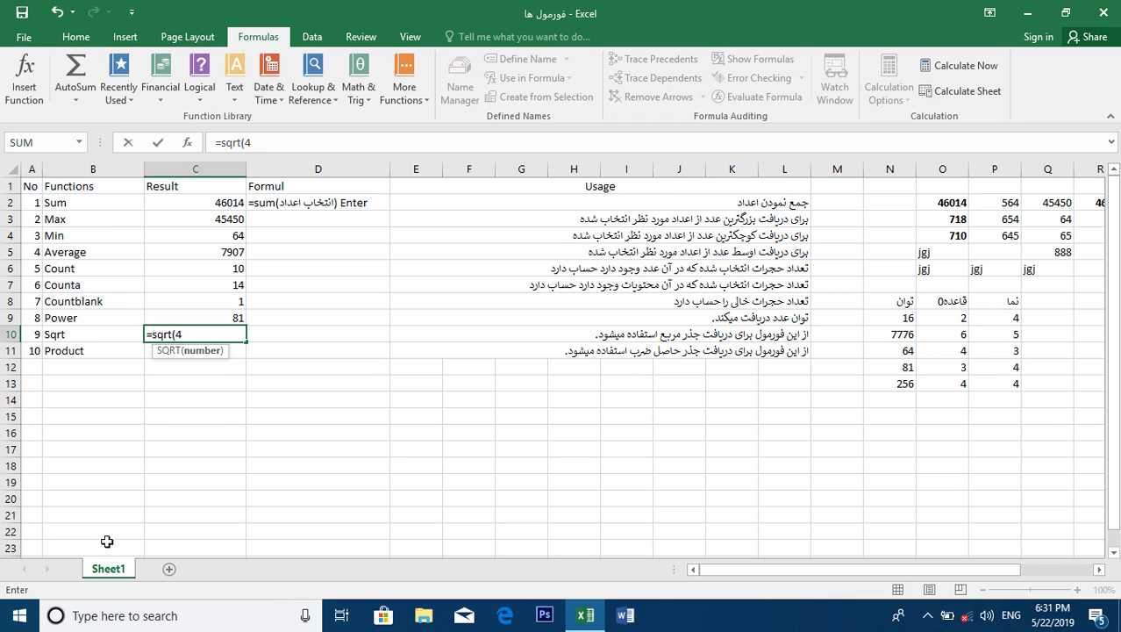
key("BackSpace")
type("16")
key("Return")
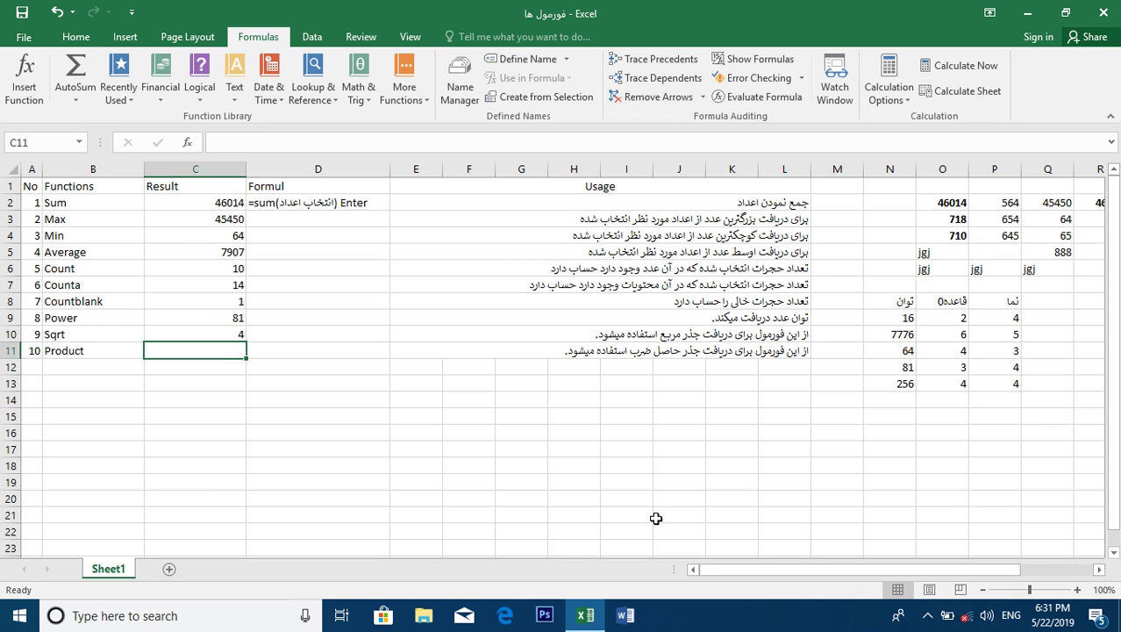
Enter the square root sample numbers 81, 69, 81, 36 and 55 in O16:O20.
left_click(936, 432)
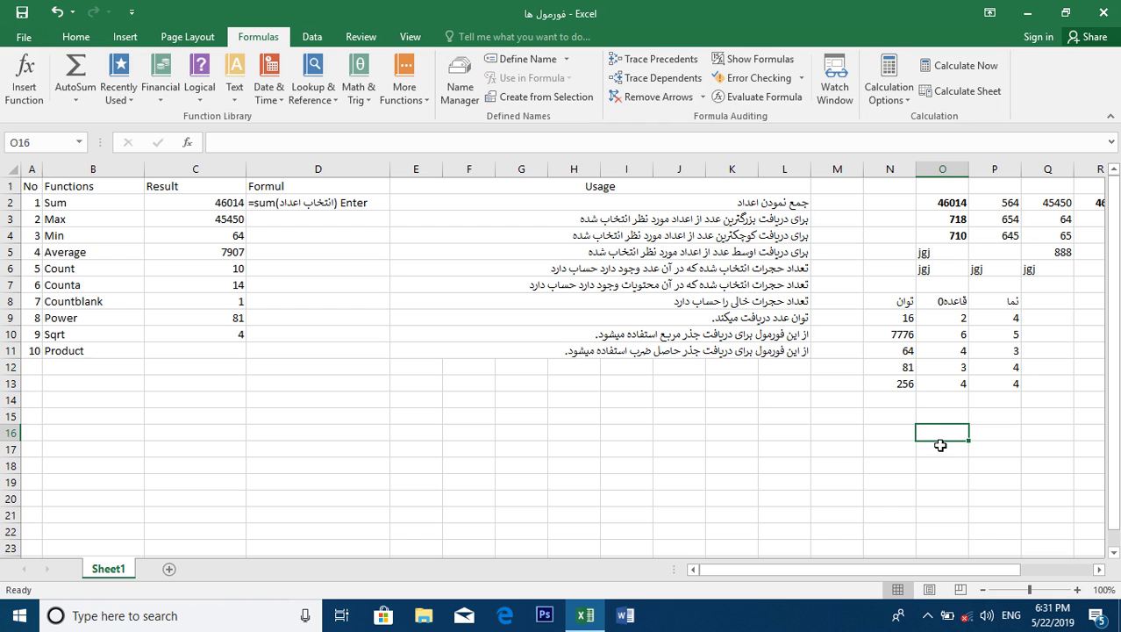
type("81")
key("Return")
type("69")
key("Return")
type("81")
key("Return")
type("36+")
key("Return")
type("55")
key("Return")
key("Up")
key("Up")
type("36")
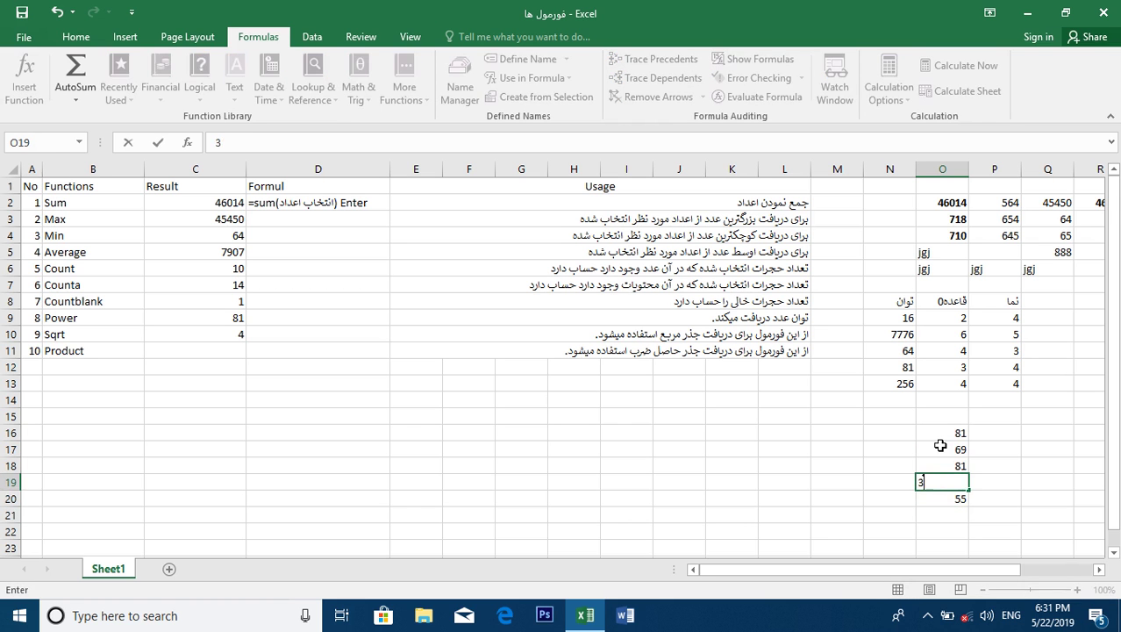
key("Return")
Enter the formula =SQRT(O16) in N16 and fill it down to N20.
key("Left")
key("Left")
key("Up")
key("Up")
key("Up")
key("Up")
key("Right")
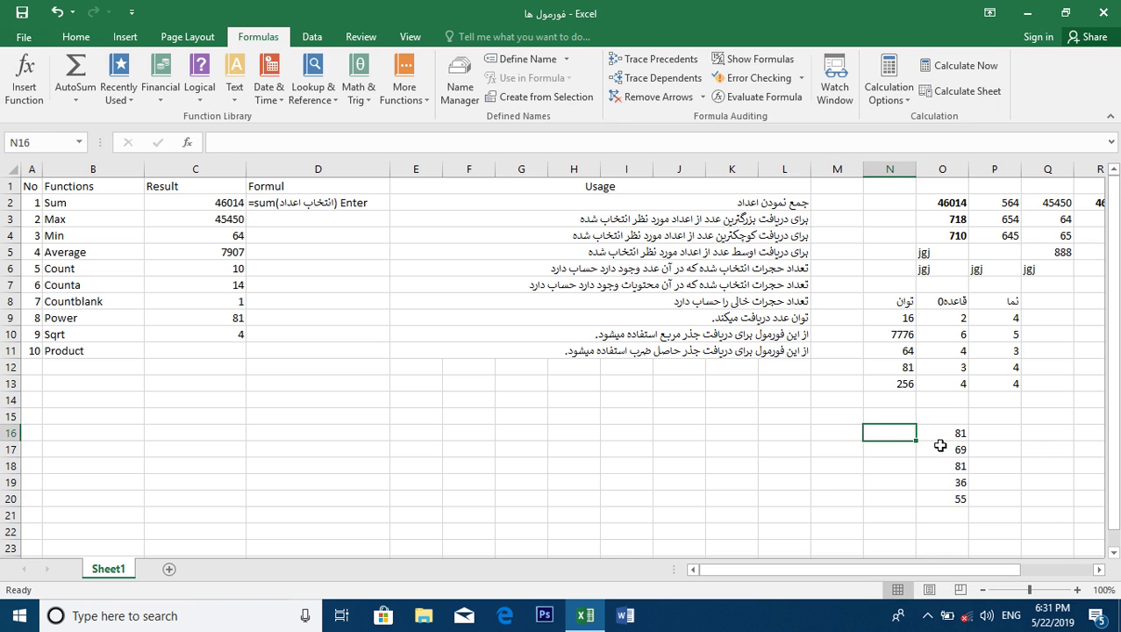
type("=srt")
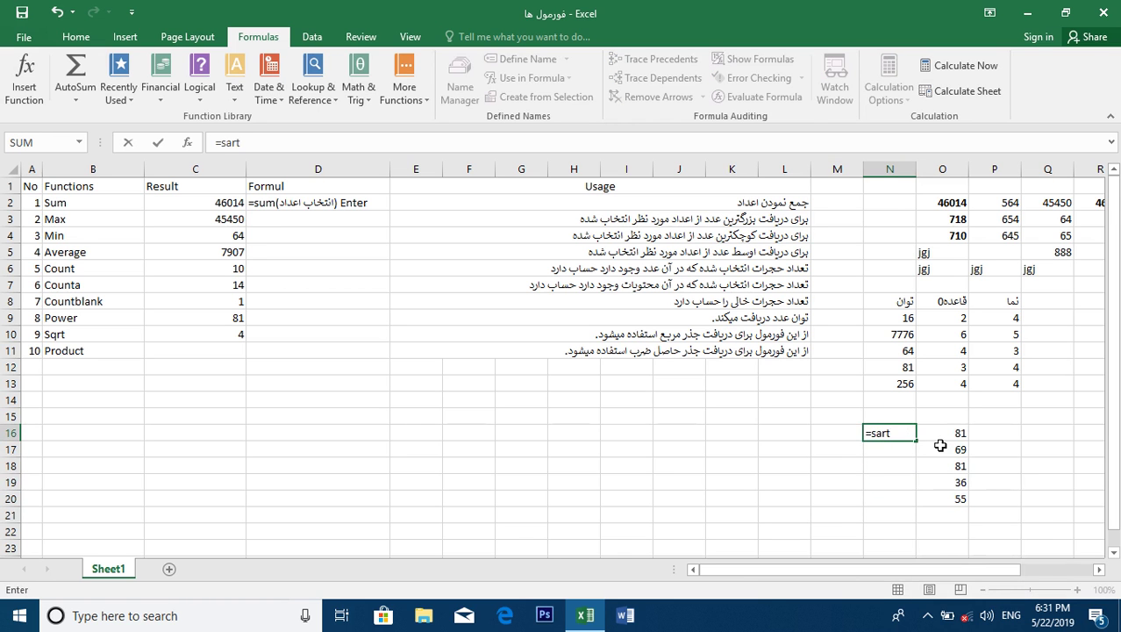
key("BackSpace")
key("BackSpace")
type("qrt(")
left_click(952, 434)
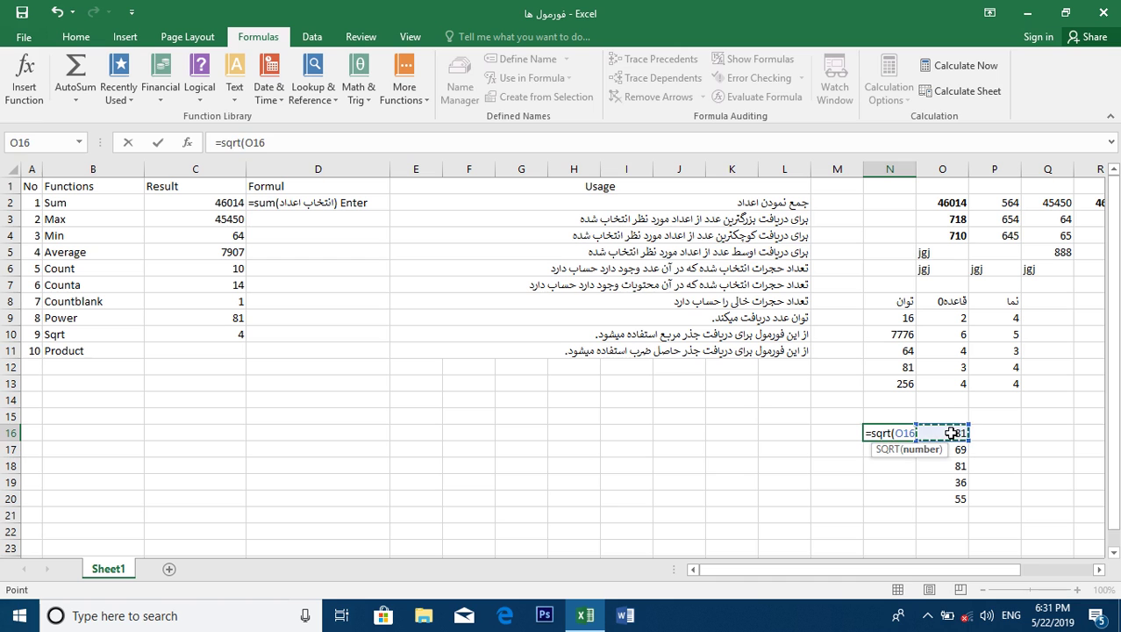
type(")")
key("Return")
key("Up")
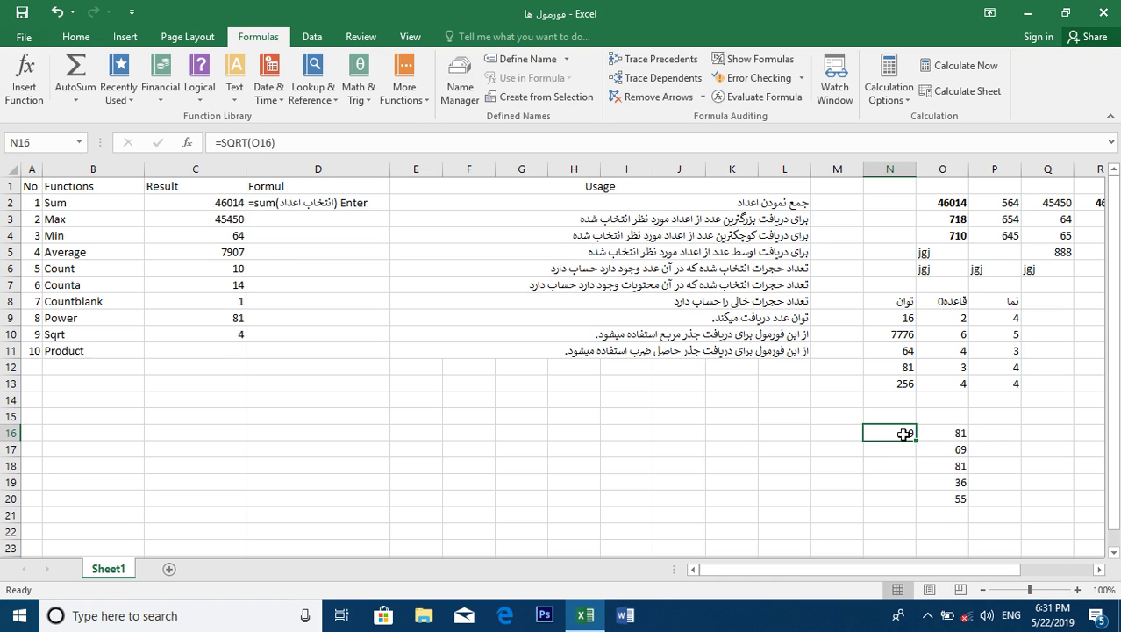
left_click_drag(916, 440, 908, 509)
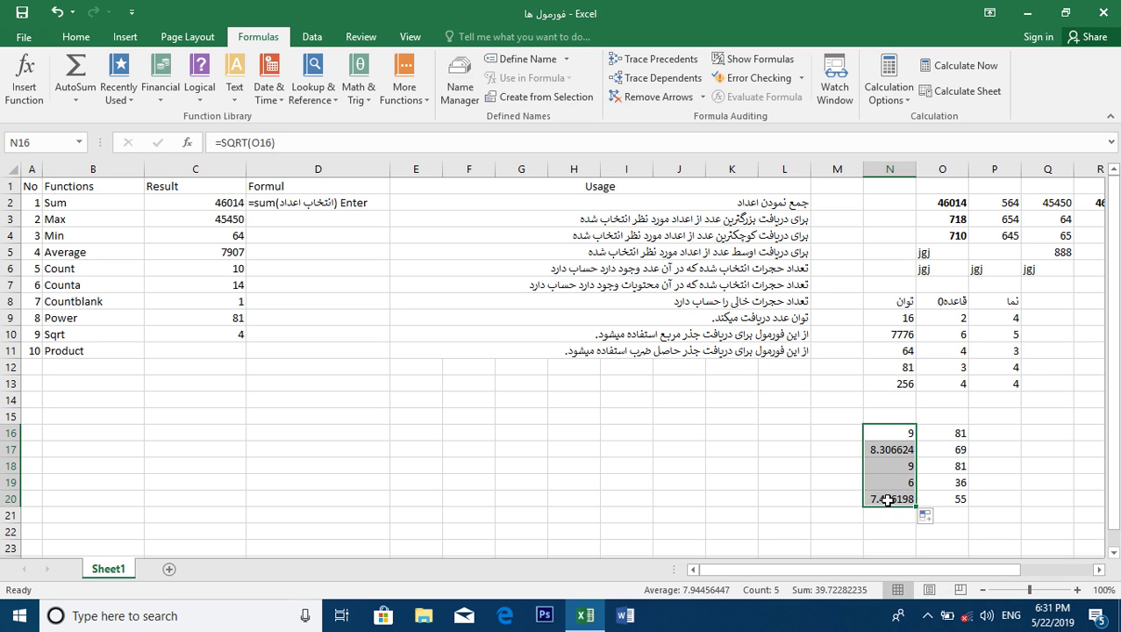
Enter the formula =PRODUCT(4,2,3,5) as the Product result in C11.
left_click(147, 351)
type("=p")
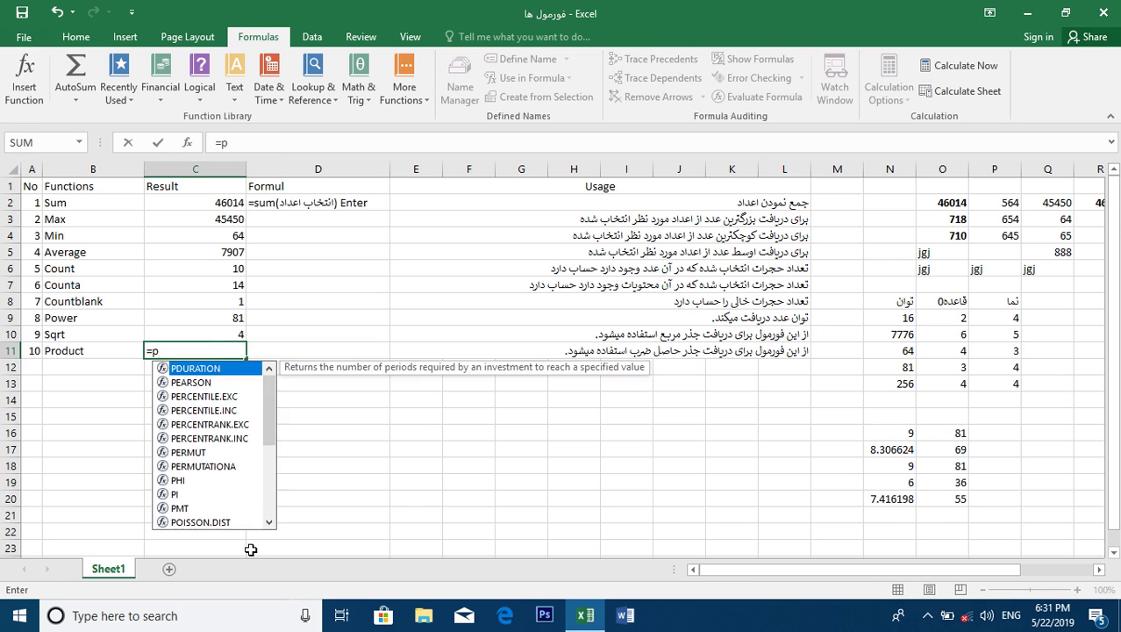
type("roduct(")
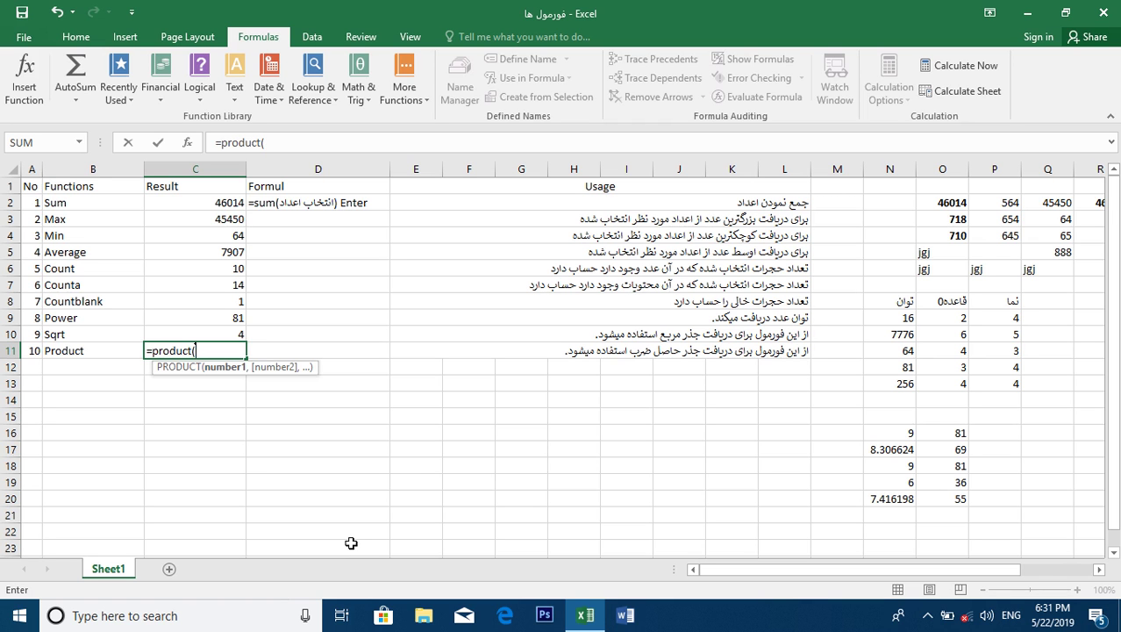
type("4,2,")
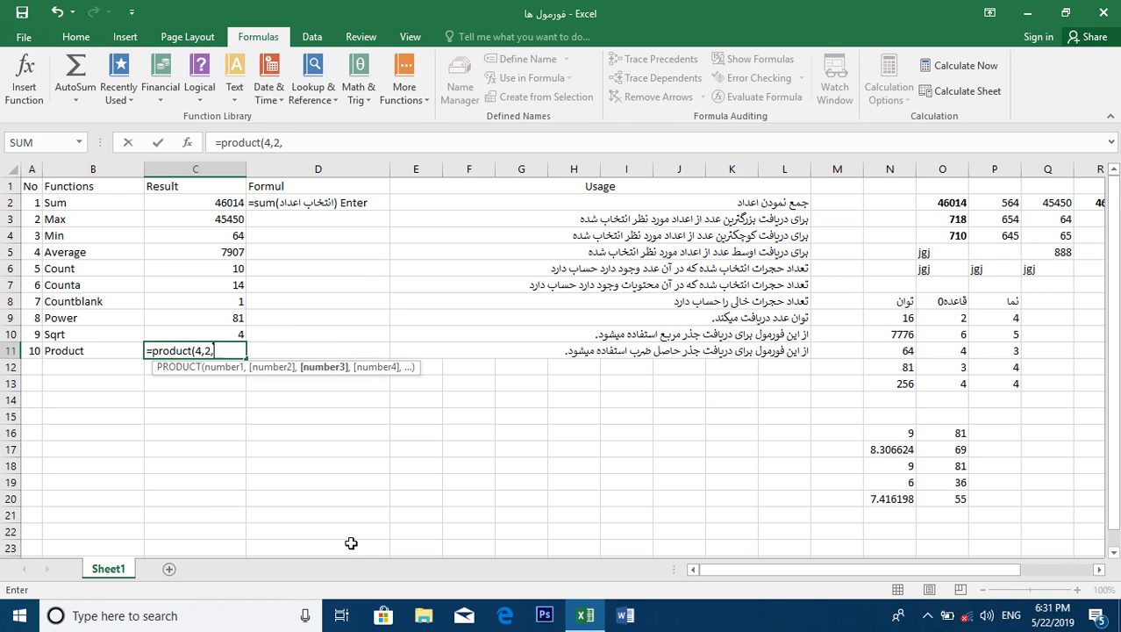
type("3,5")
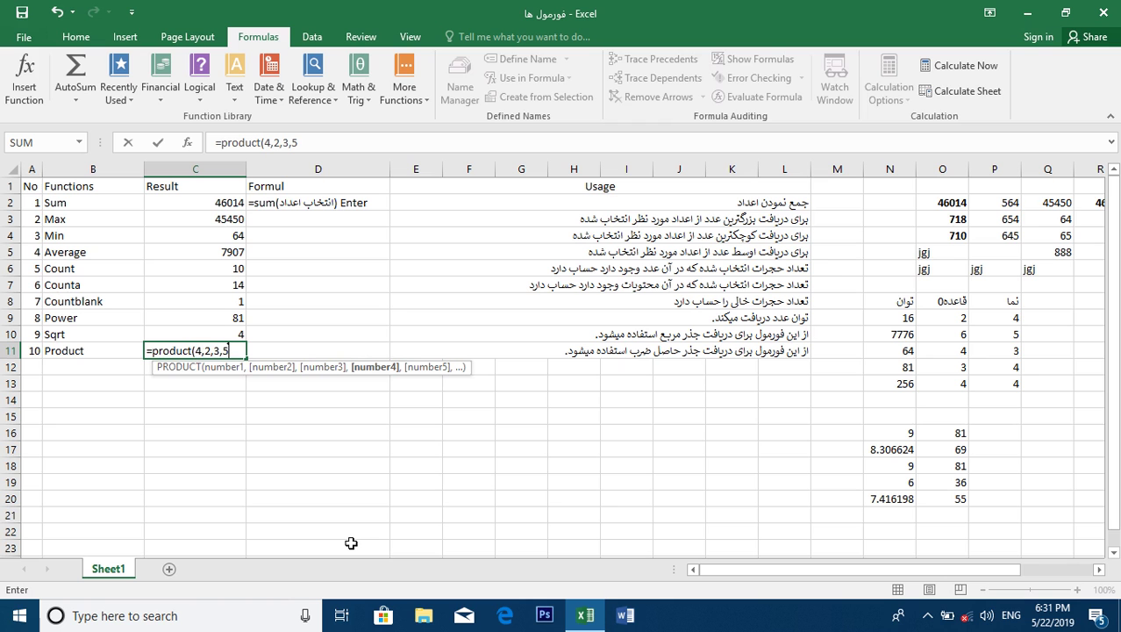
type(")")
key("Return")
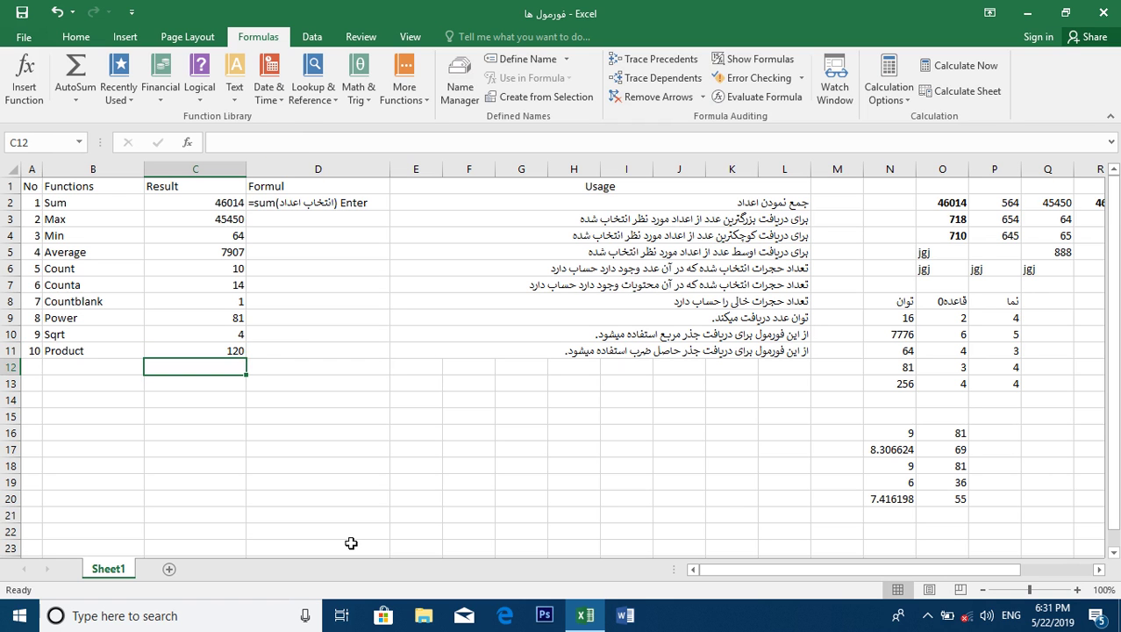
Start a PRODUCT formula in M12, beside the fourth row of the power examples.
key("Right")
key("Right")
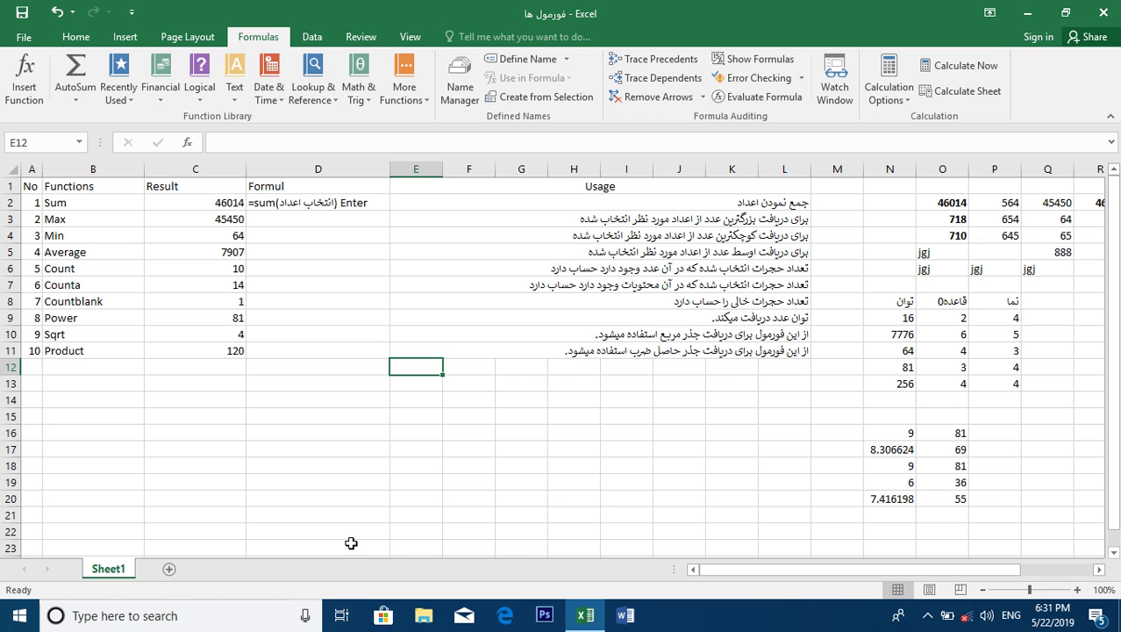
key("Right")
key("Right")
key("Right")
key("Right")
key("Right")
key("Right")
key("Right")
key("Right")
key("Right")
key("Right")
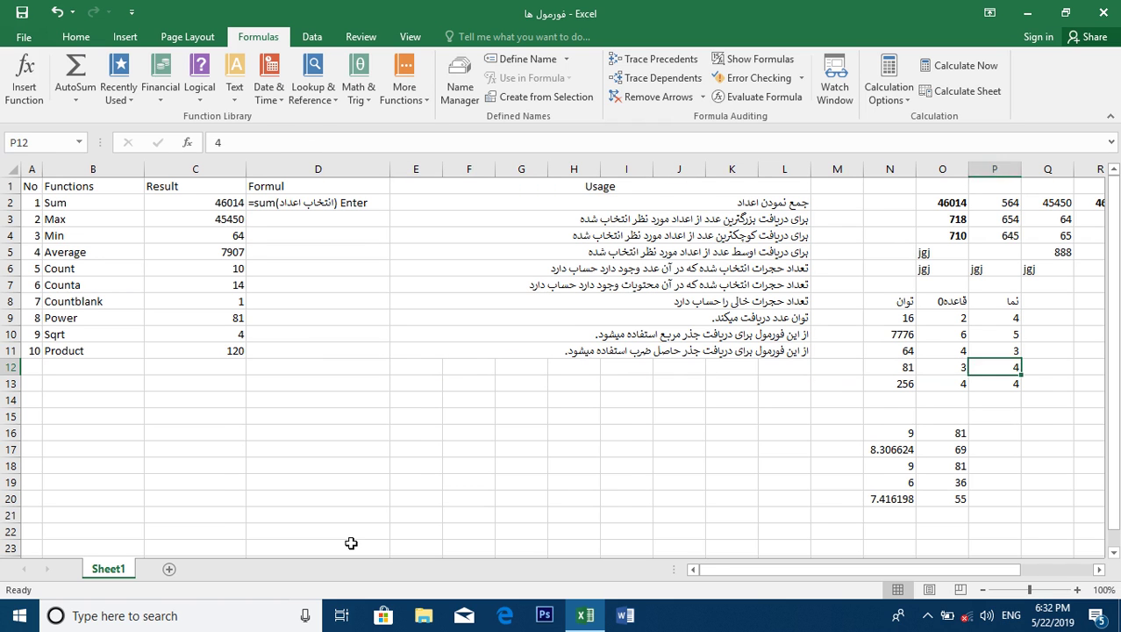
key("Right")
key("Right")
key("Right")
key("Left")
key("Left")
key("Left")
key("Left")
key("Left")
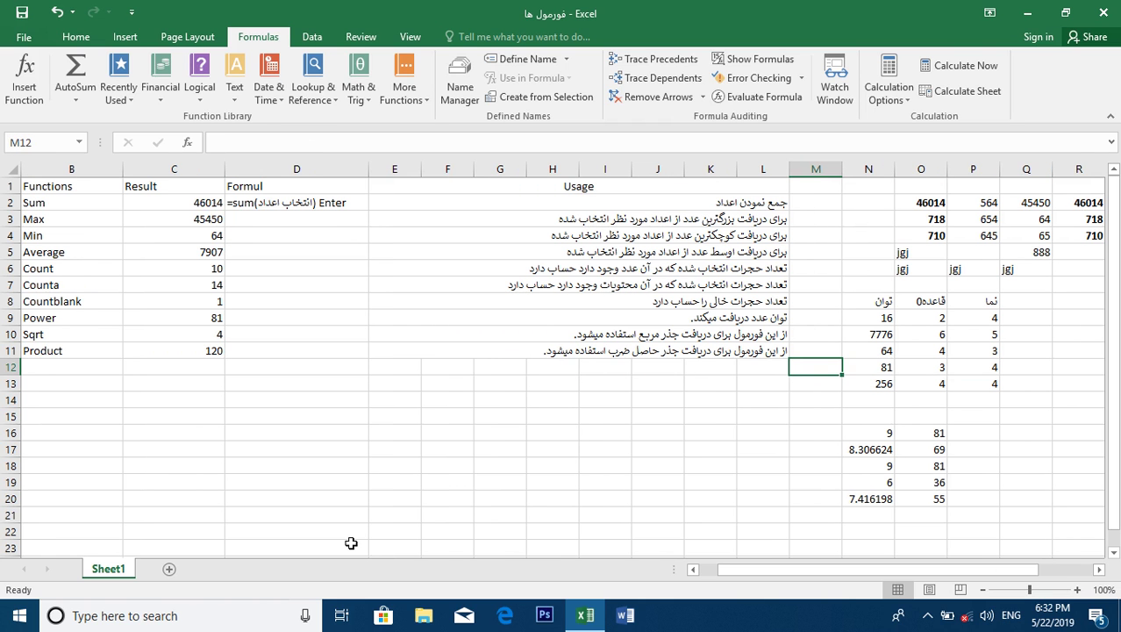
type("=product(")
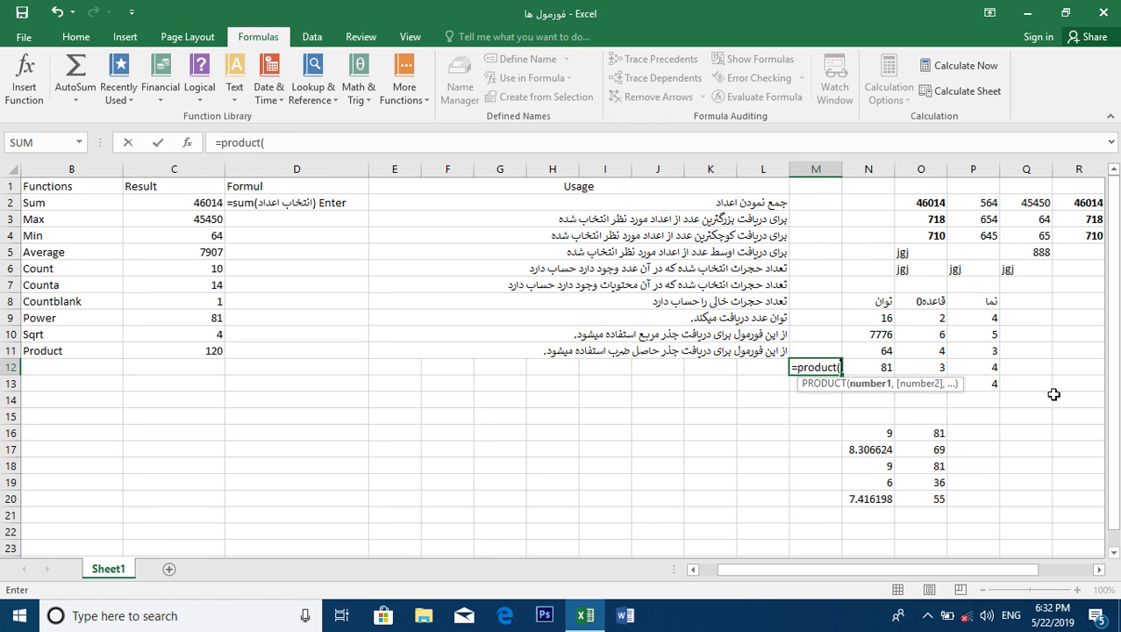
Complete the PRODUCT formula in M12 with the range N12:P12.
left_click(995, 367)
type(",")
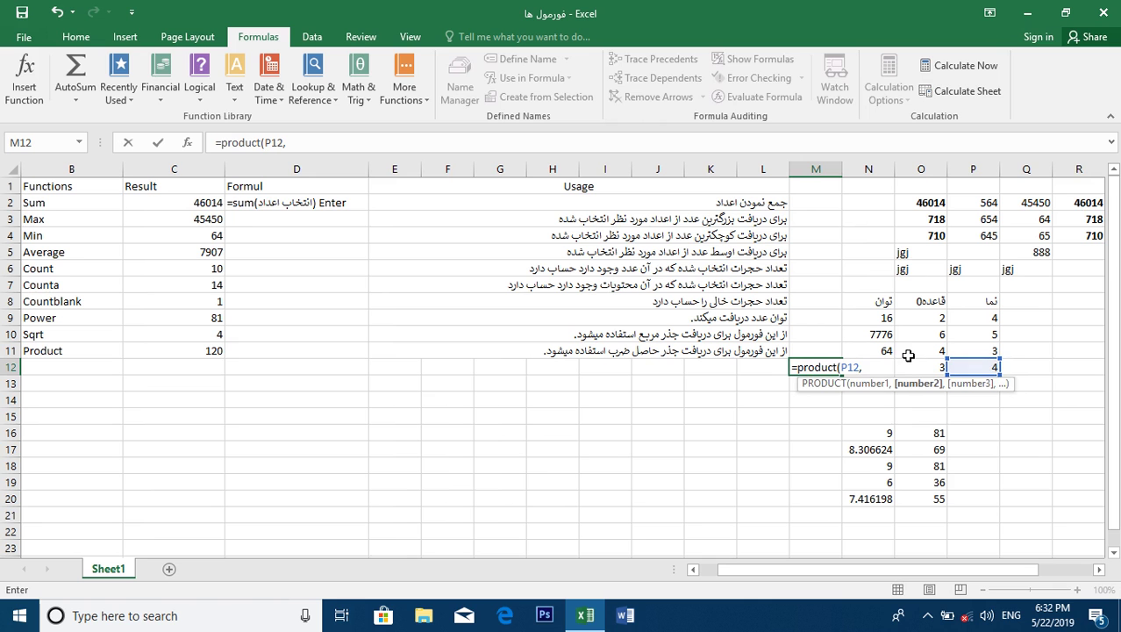
key("BackSpace")
key("BackSpace")
key("BackSpace")
key("BackSpace")
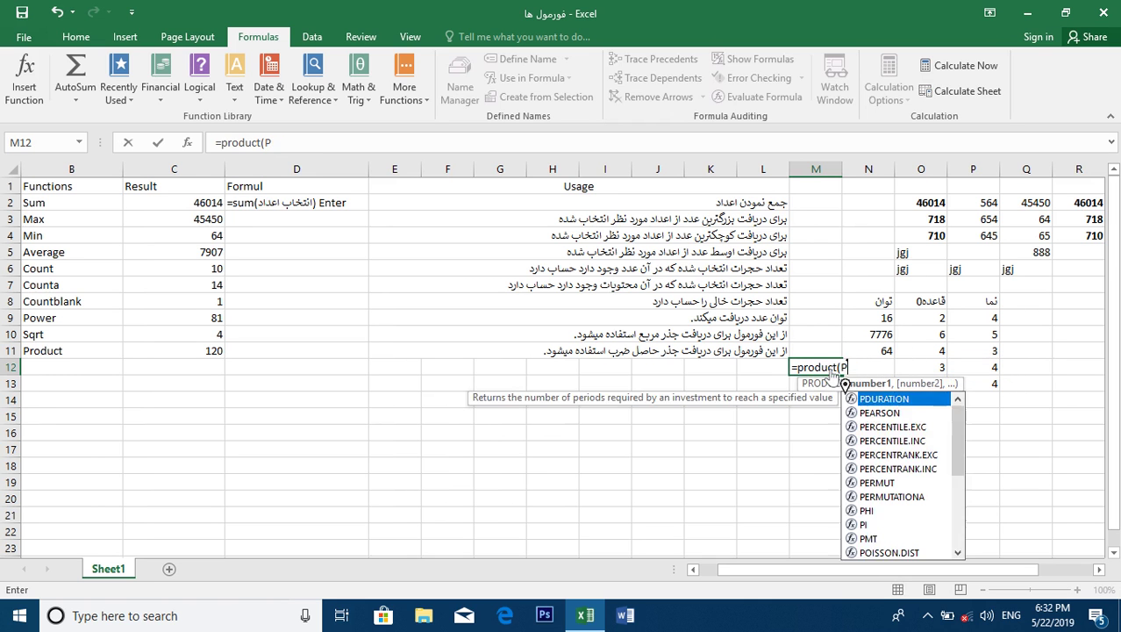
left_click_drag(982, 365, 887, 376)
type(")")
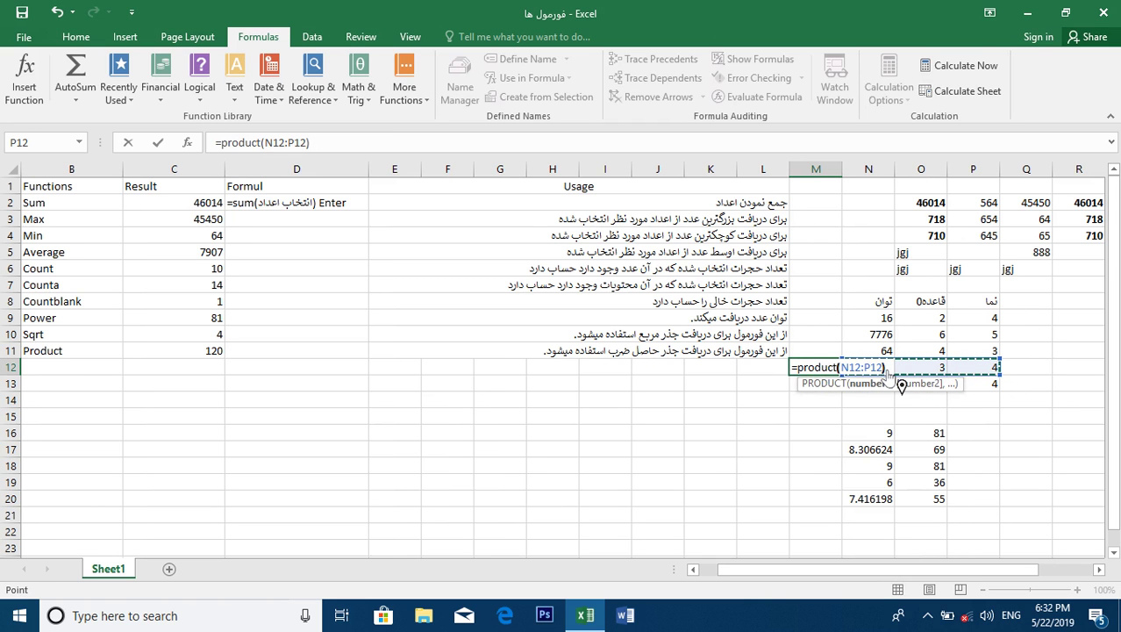
key("Return")
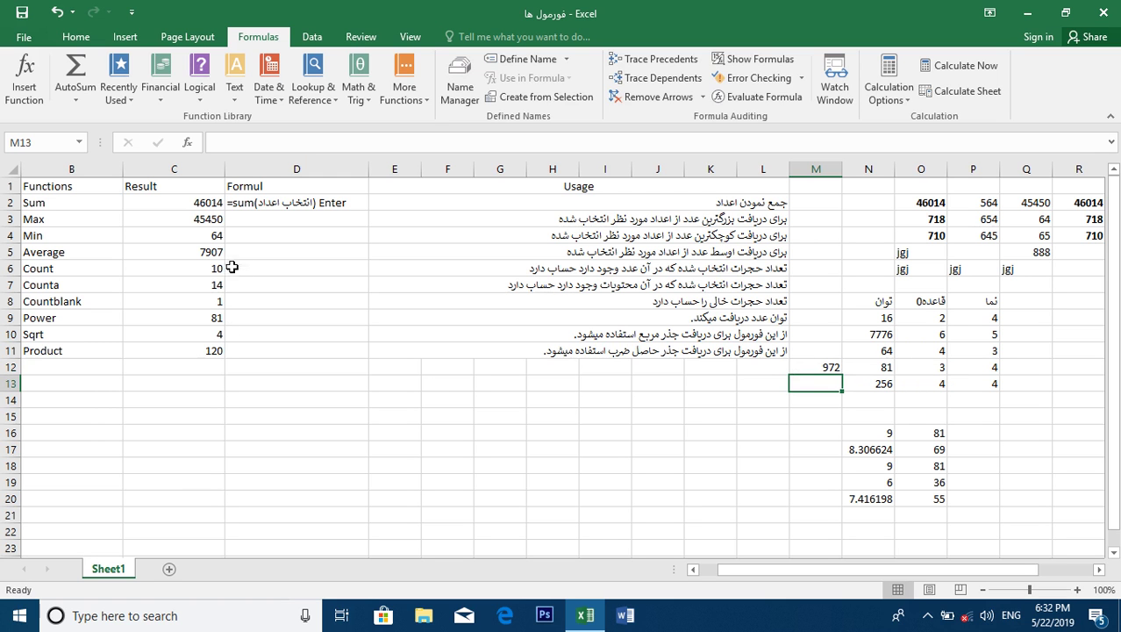
Copy the Sum syntax text from D2 into D3:D5 for Max, Min and Average.
left_click(253, 217)
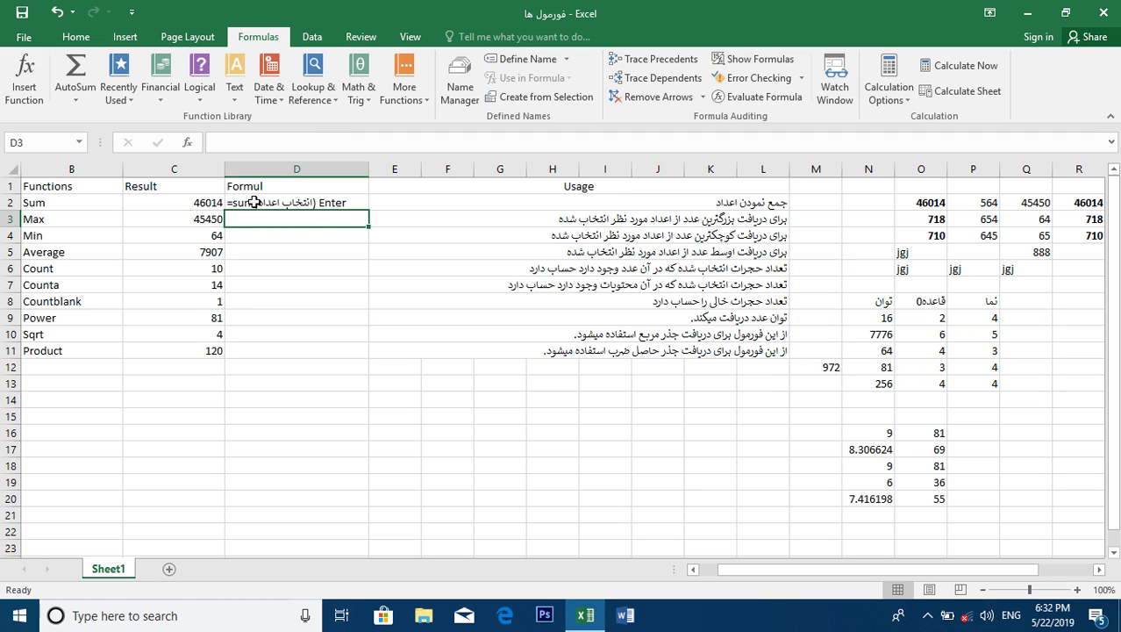
left_click(272, 203)
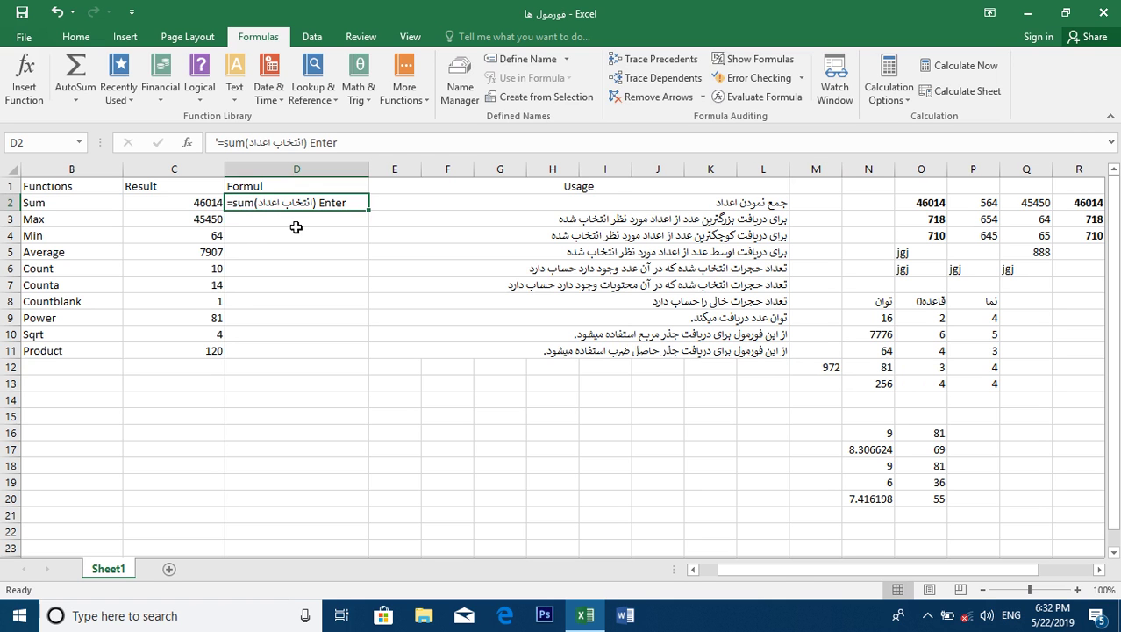
key("ctrl+c")
left_click_drag(297, 227, 265, 255)
key("ctrl+v")
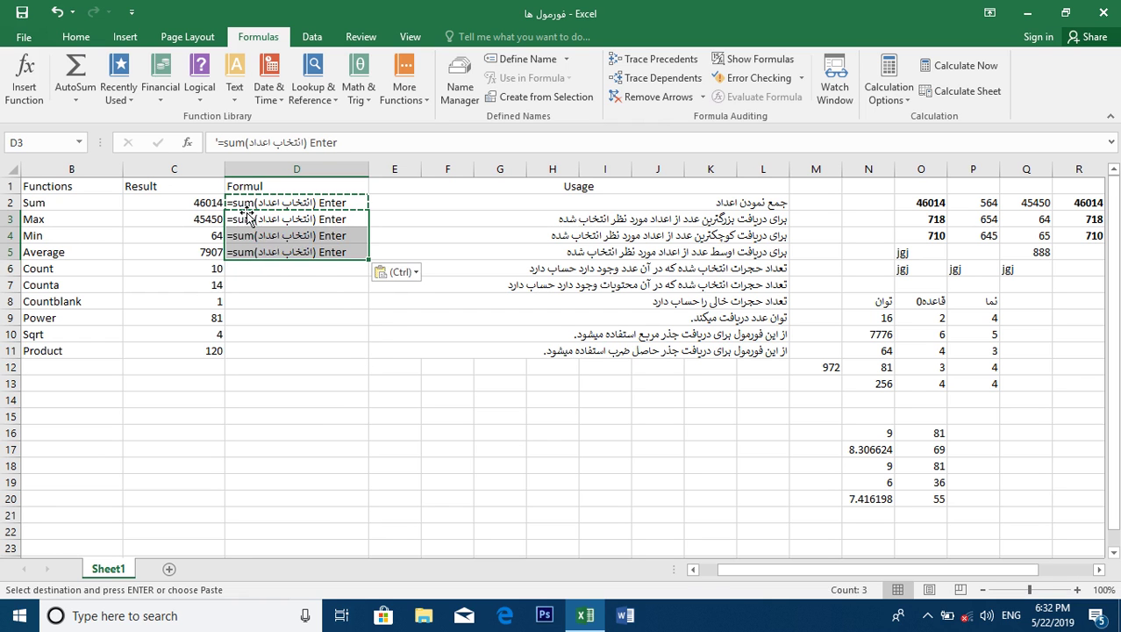
Change the function name in the copied syntax text in D3 to max.
double_click(254, 219)
key("BackSpace")
key("BackSpace")
key("BackSpace")
key("BackSpace")
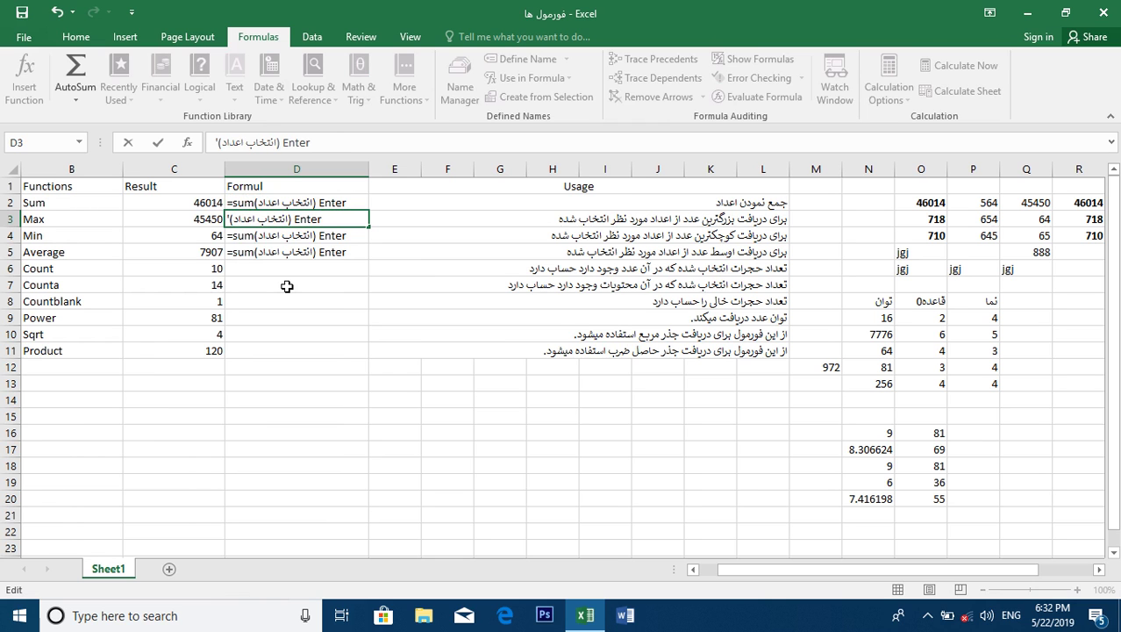
key("ctrl+z")
type("ma")
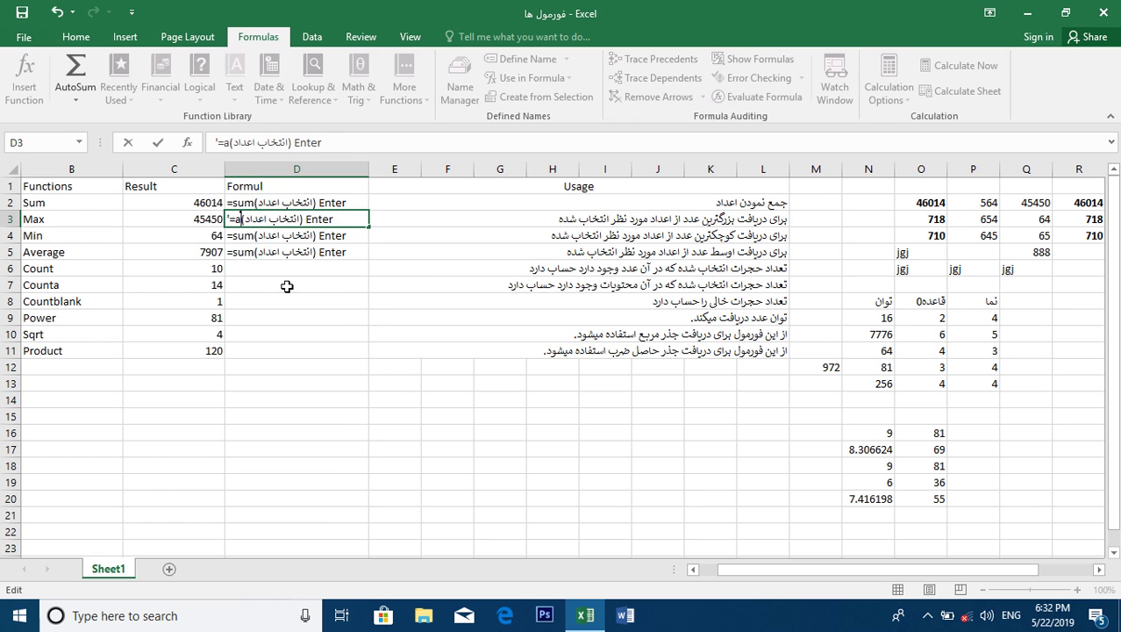
type("x")
key("Return")
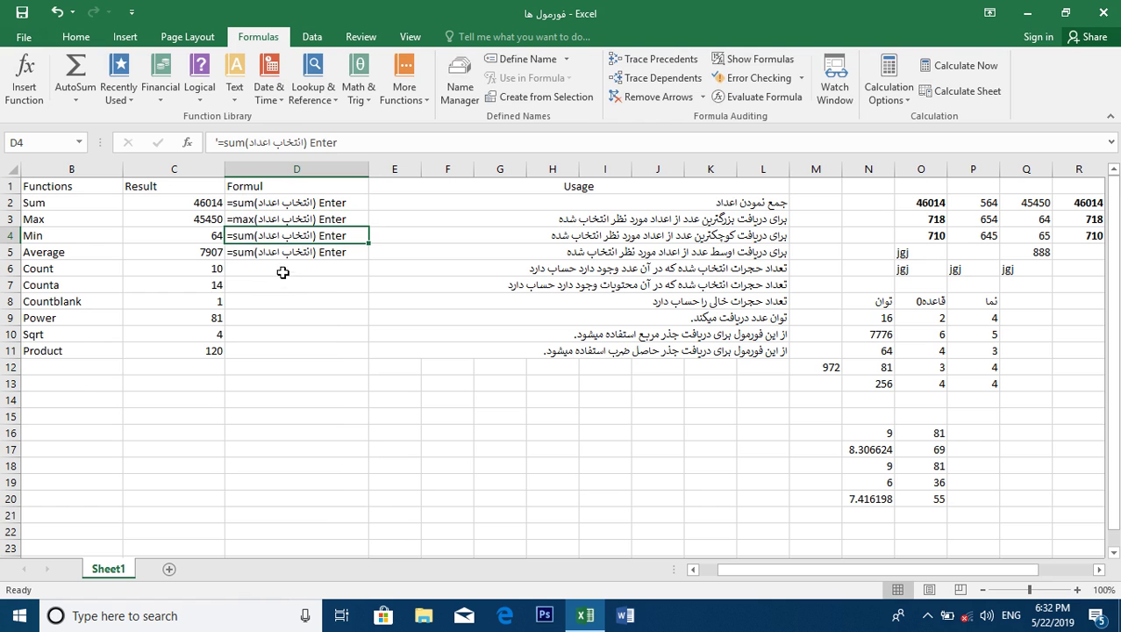
Change the function name in the copied syntax texts to min in D4 and average in D5.
double_click(255, 237)
type("mi")
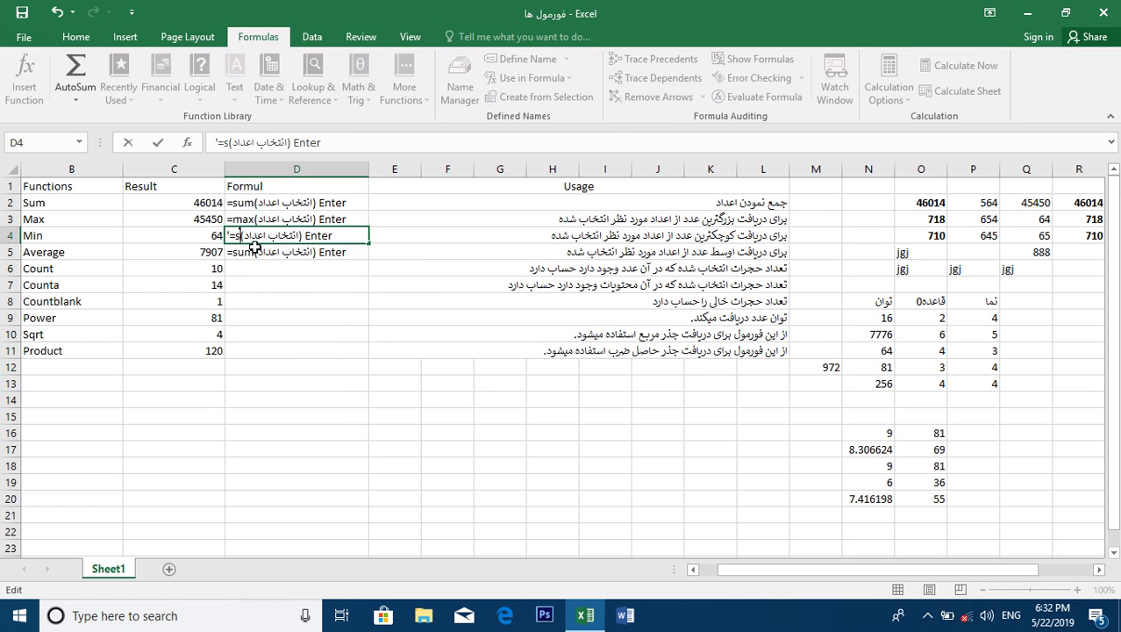
type("n")
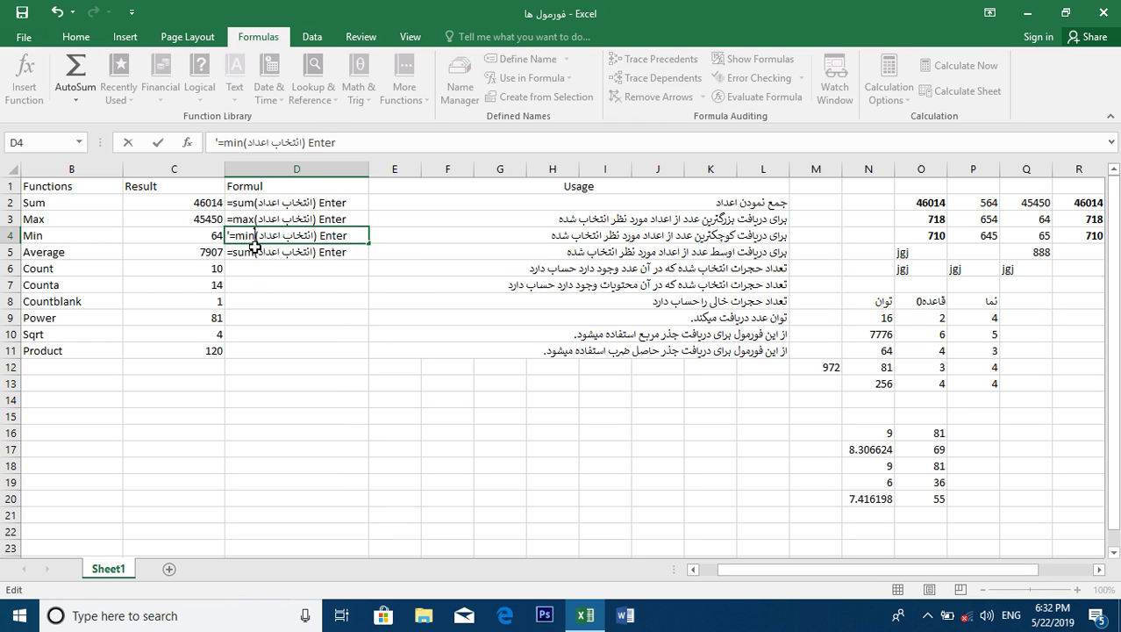
double_click(255, 253)
key("BackSpace")
key("BackSpace")
key("BackSpace")
type("average")
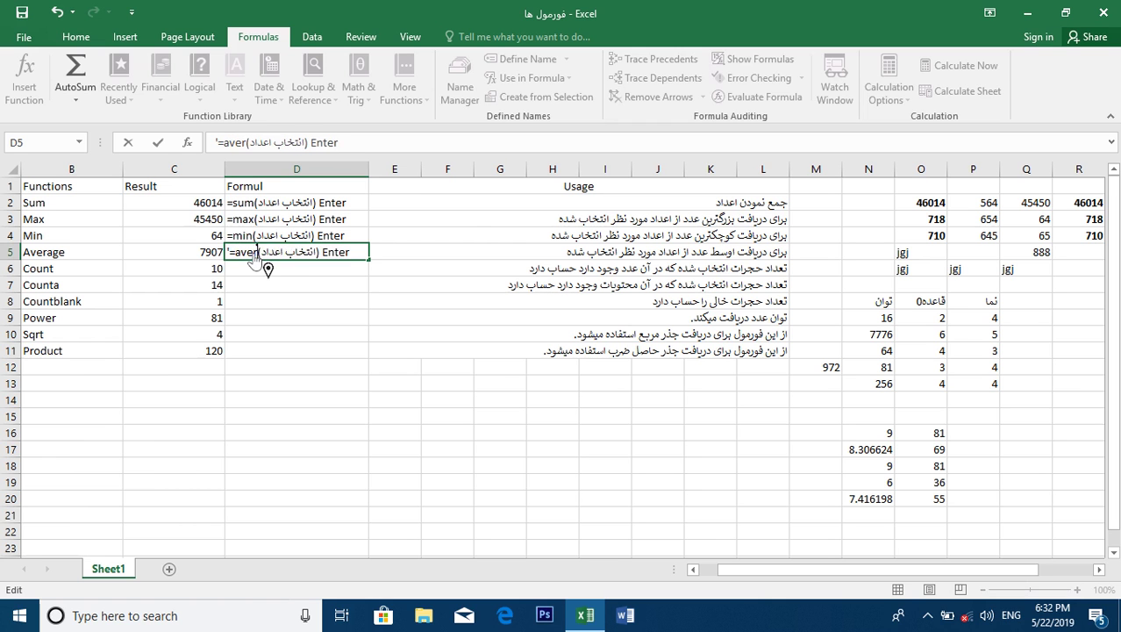
key("Return")
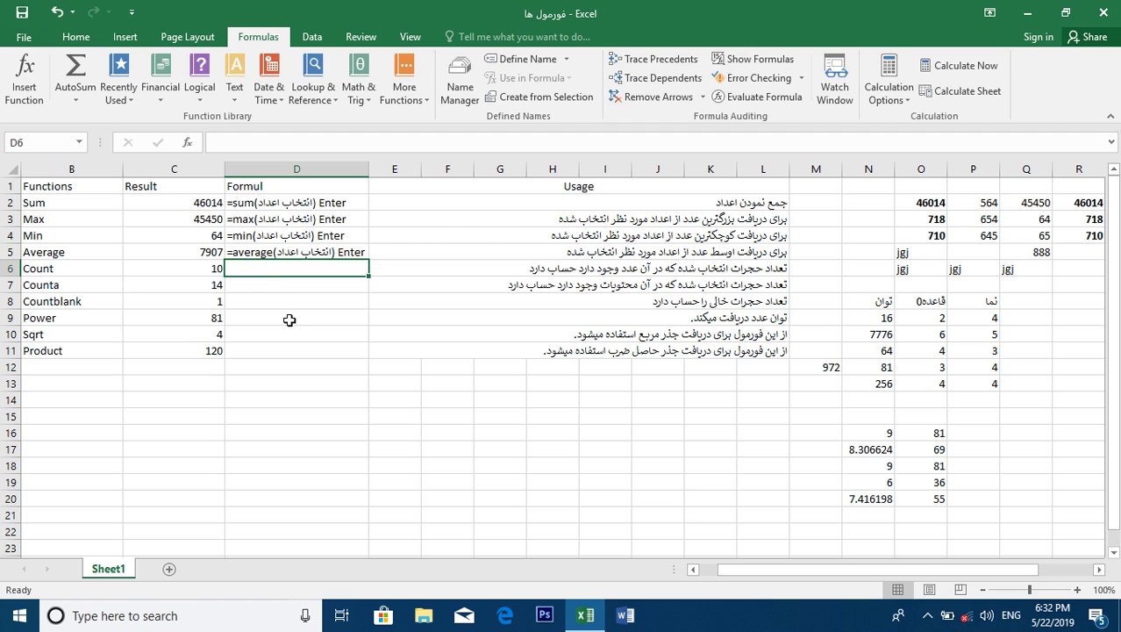
Enter the Count syntax as text in D6: =count(انتخاب حجرات مورد نظر) Enter.
type("'=coun")
key("BackSpace")
key("BackSpace")
key("BackSpace")
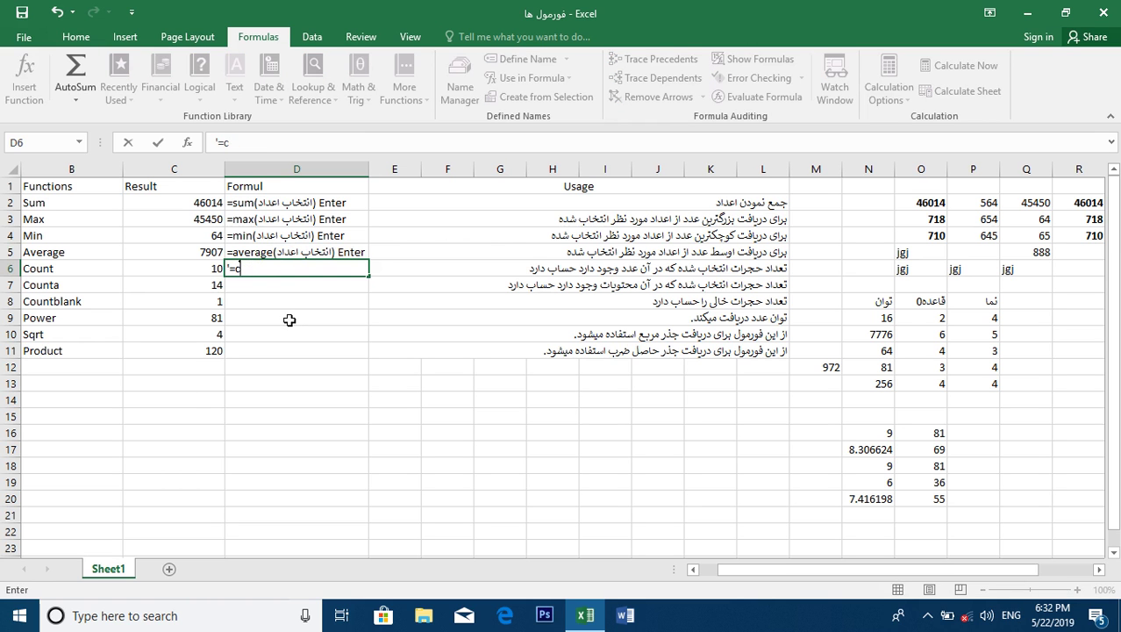
type("ount(")
key("alt+shift")
type("انتخاب ")
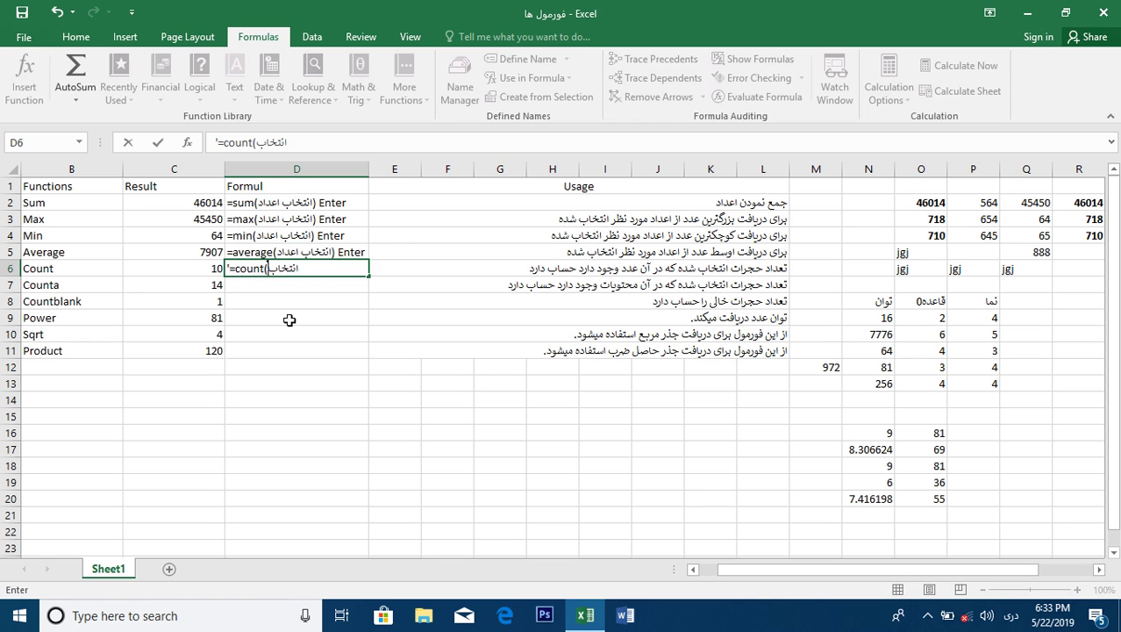
type("حجرا")
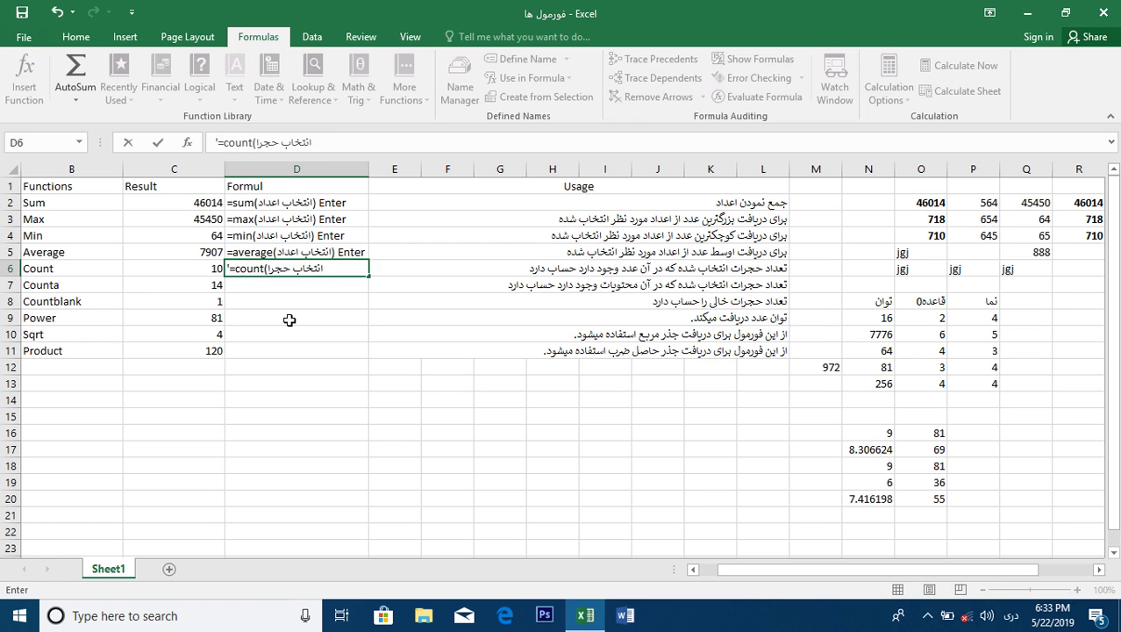
type("ت مور")
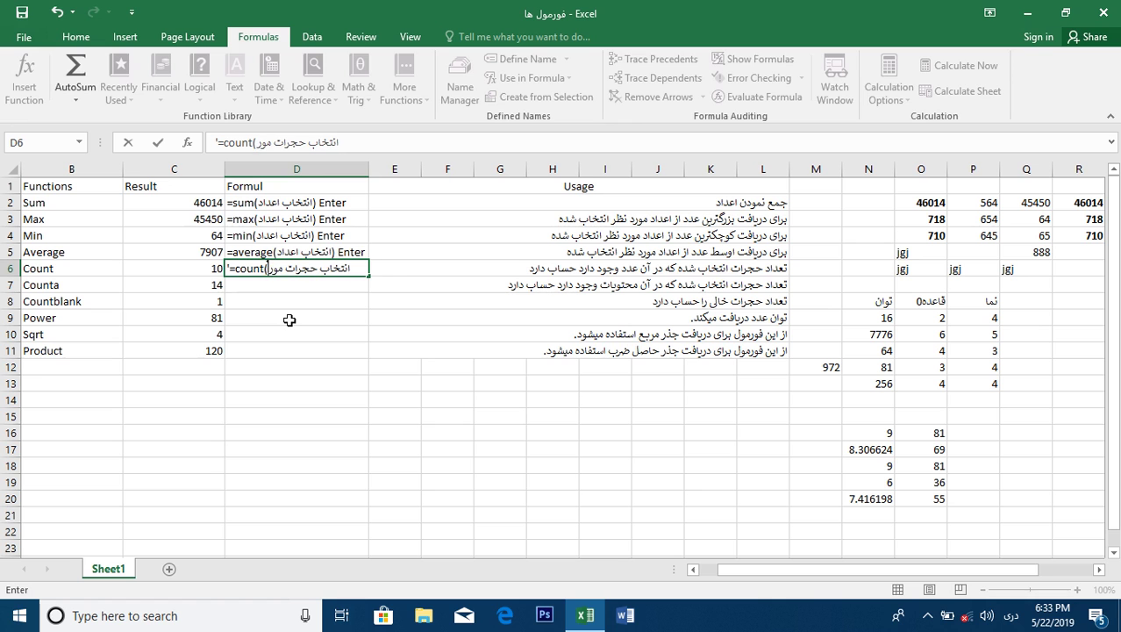
type("د نظر")
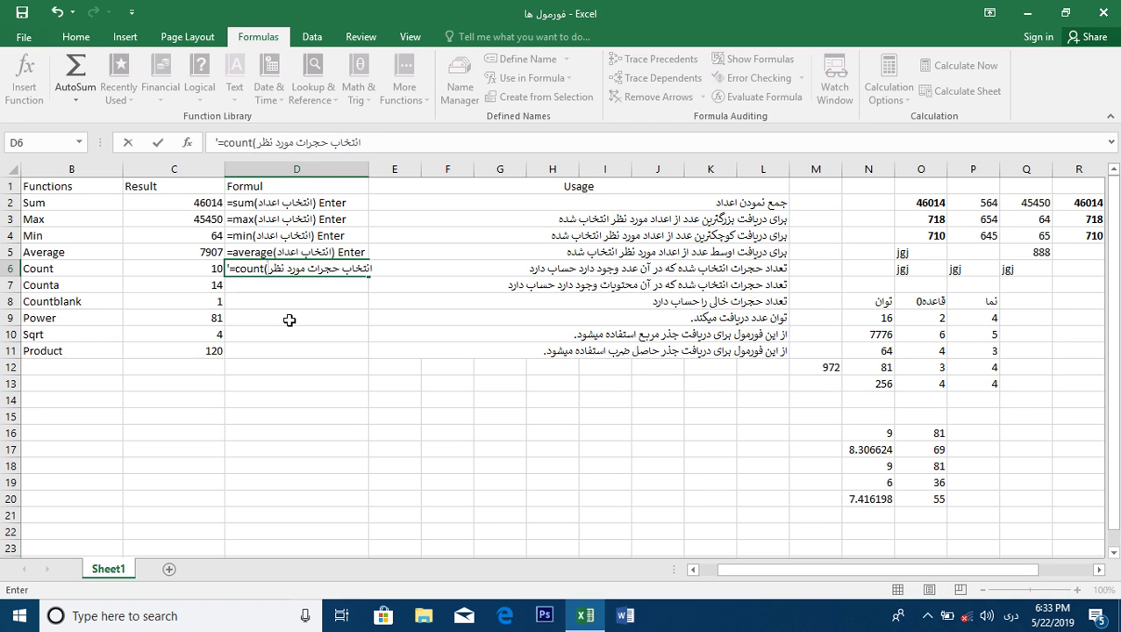
key("alt+shift")
type(") en")
key("BackSpace")
key("BackSpace")
type("En")
key("Return")
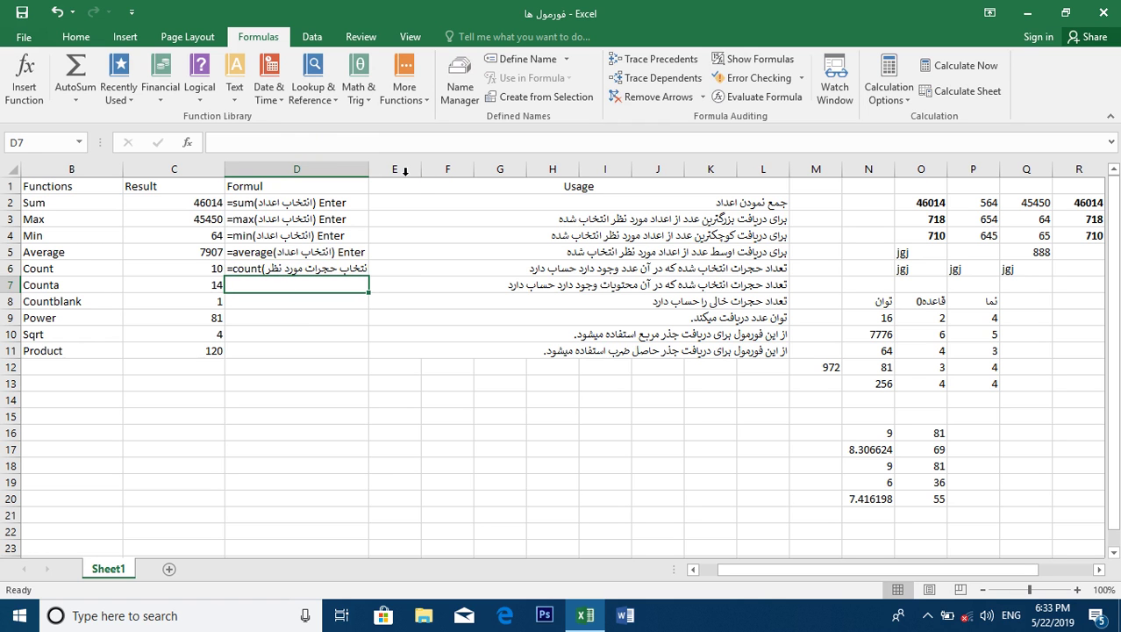
Widen column D to fit its text and copy the Count syntax from D6 into D7 and D8.
left_click_drag(369, 170, 453, 201)
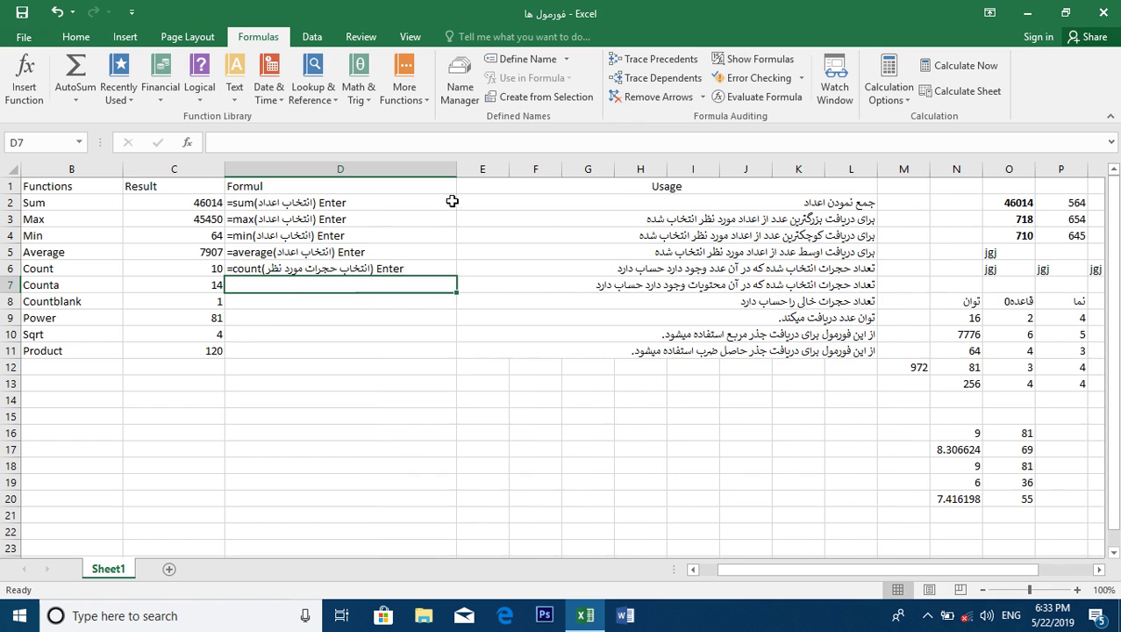
left_click(395, 269)
key("ctrl+c")
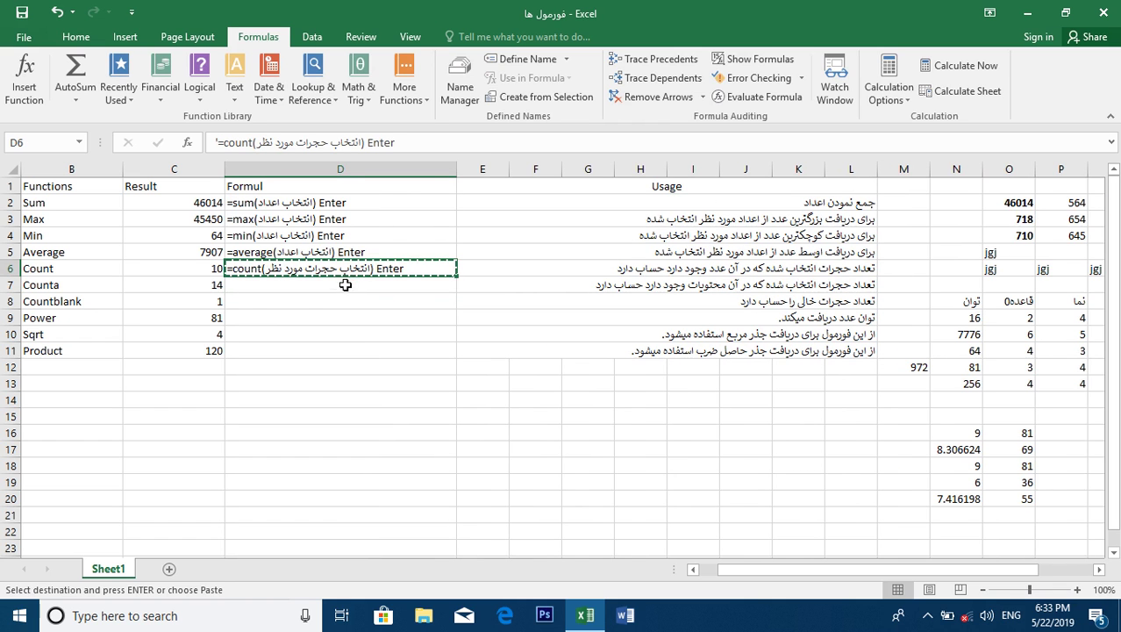
left_click(329, 285)
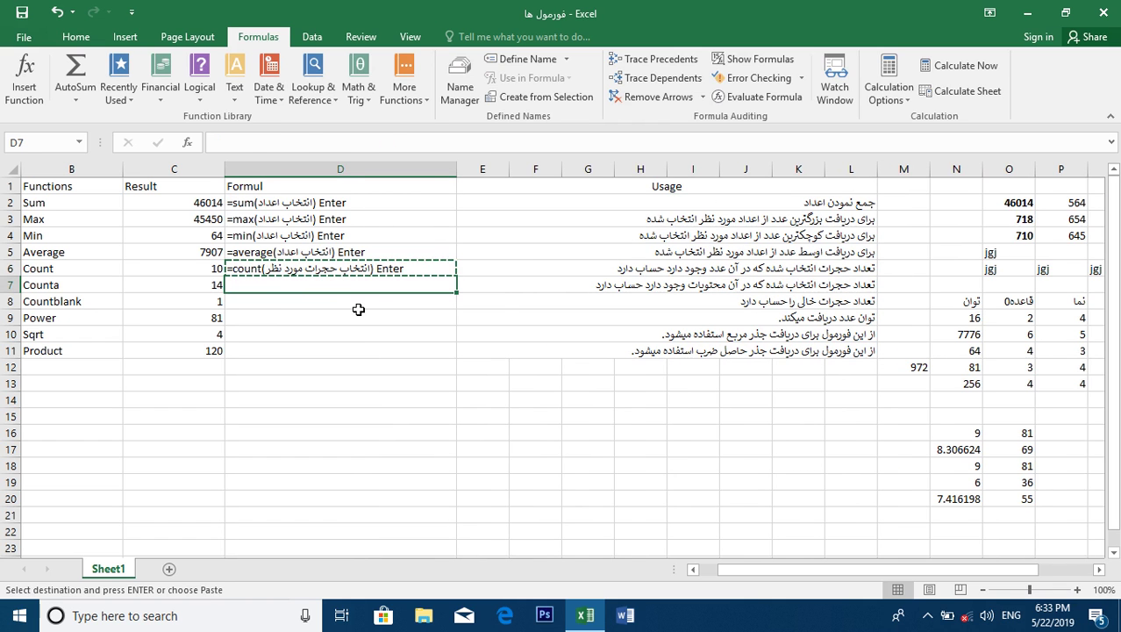
key("ctrl+v")
left_click(319, 303)
key("ctrl+v")
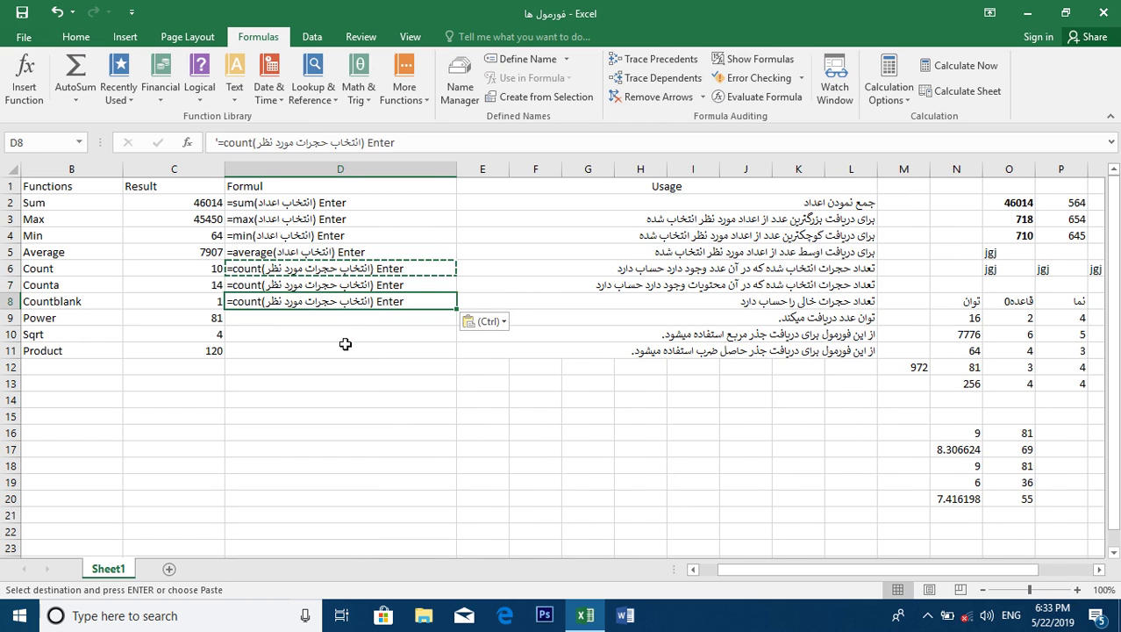
Change the function name in the copied syntax texts to counta in D7 and countblank in D8.
left_click(281, 287)
double_click(270, 288)
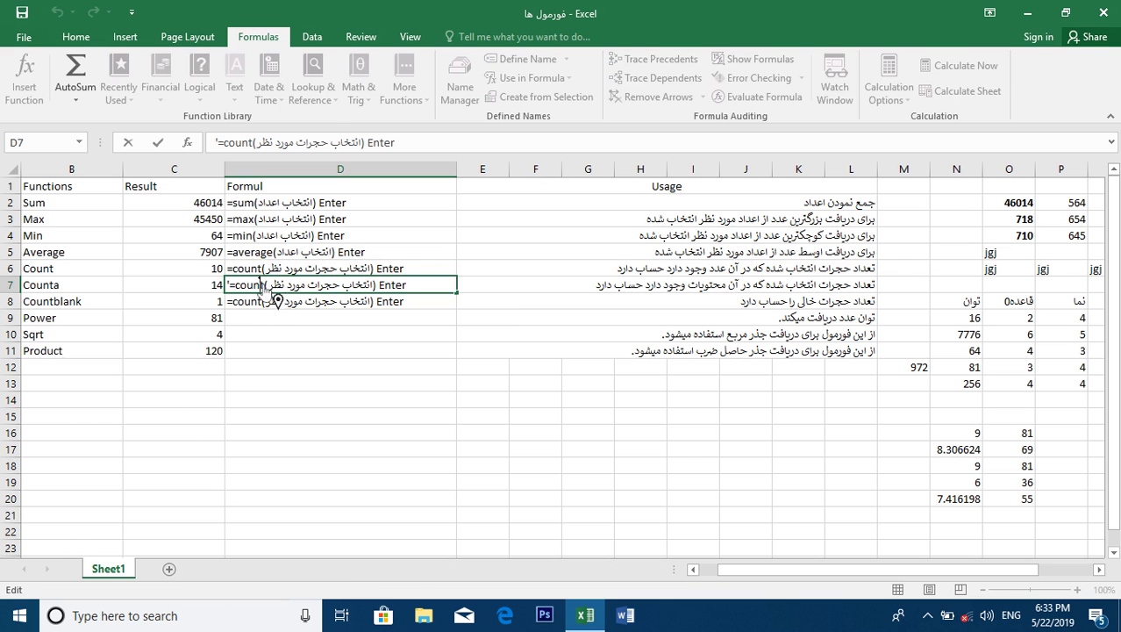
type("a")
left_click(261, 305)
double_click(262, 305)
type("blank")
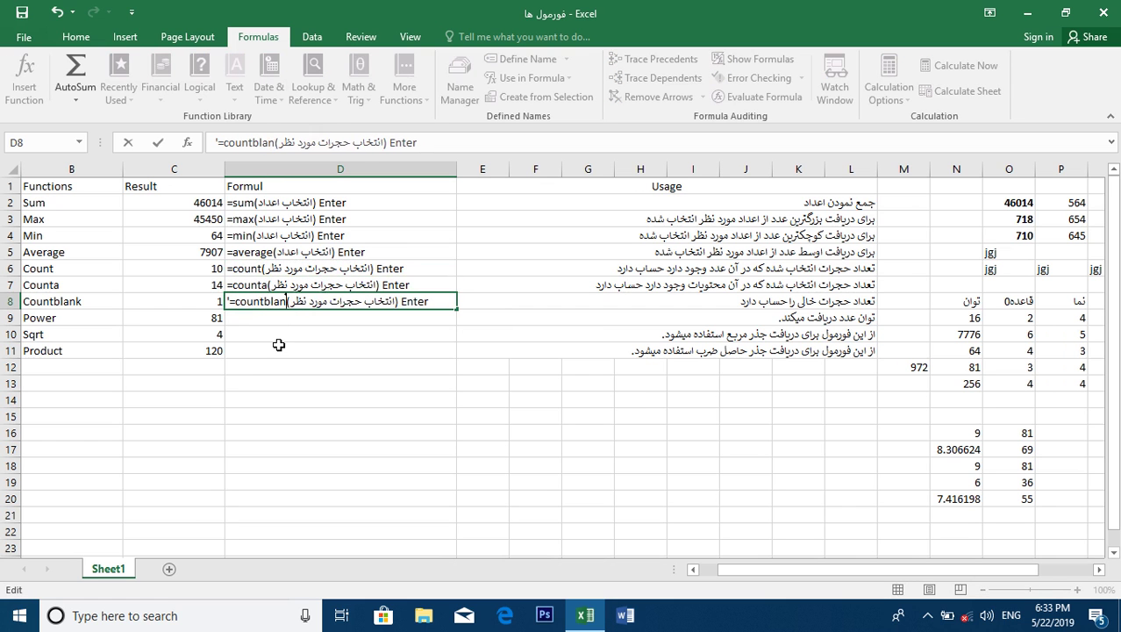
left_click(305, 321)
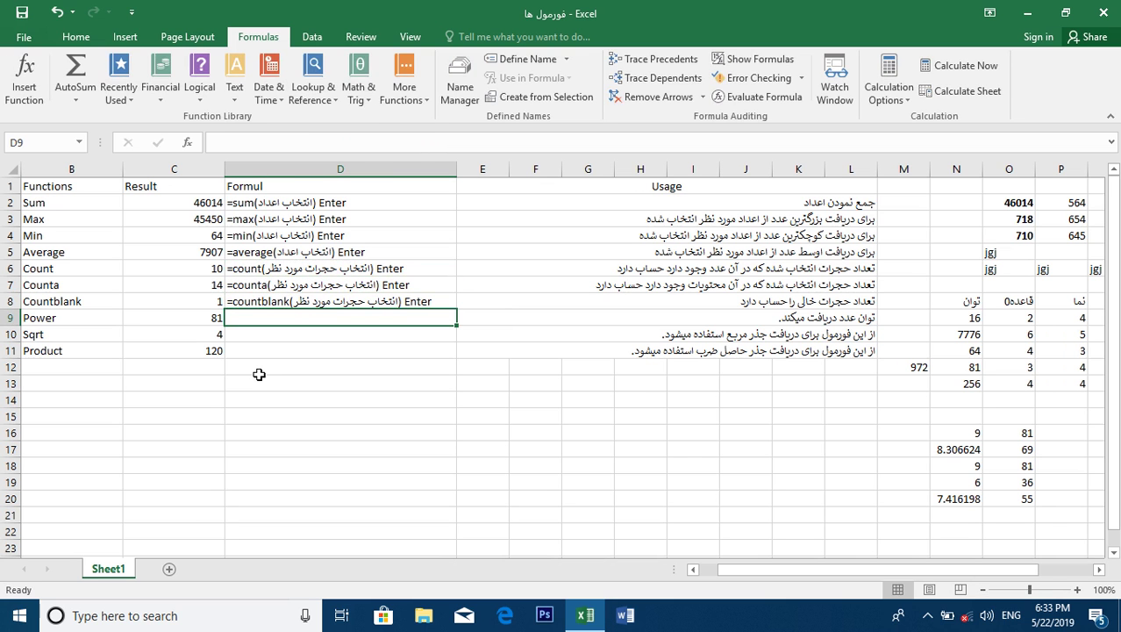
Write the Power syntax as text in D9, =power( followed by the arguments درج نما,درج قاعده.
type("'=power(")
key("alt+shift")
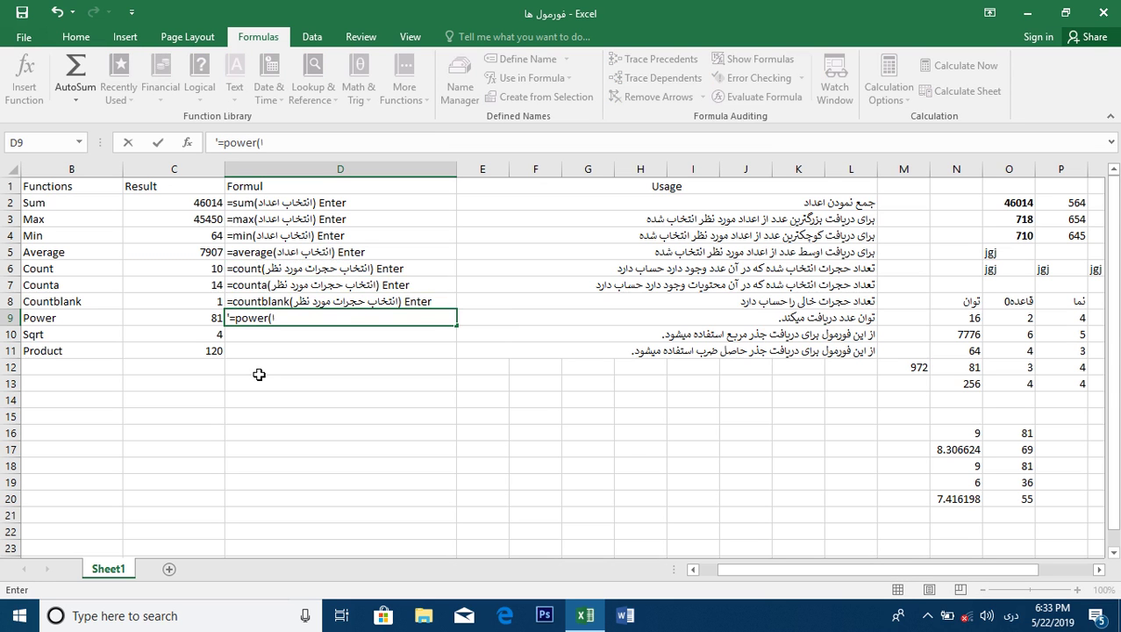
type("er(درج")
type(" قاع")
key("BackSpace")
key("BackSpace")
key("BackSpace")
type("نما")
type("و")
key("BackSpace")
key("alt+shift")
type(",")
key("alt+shift")
type("درج ق")
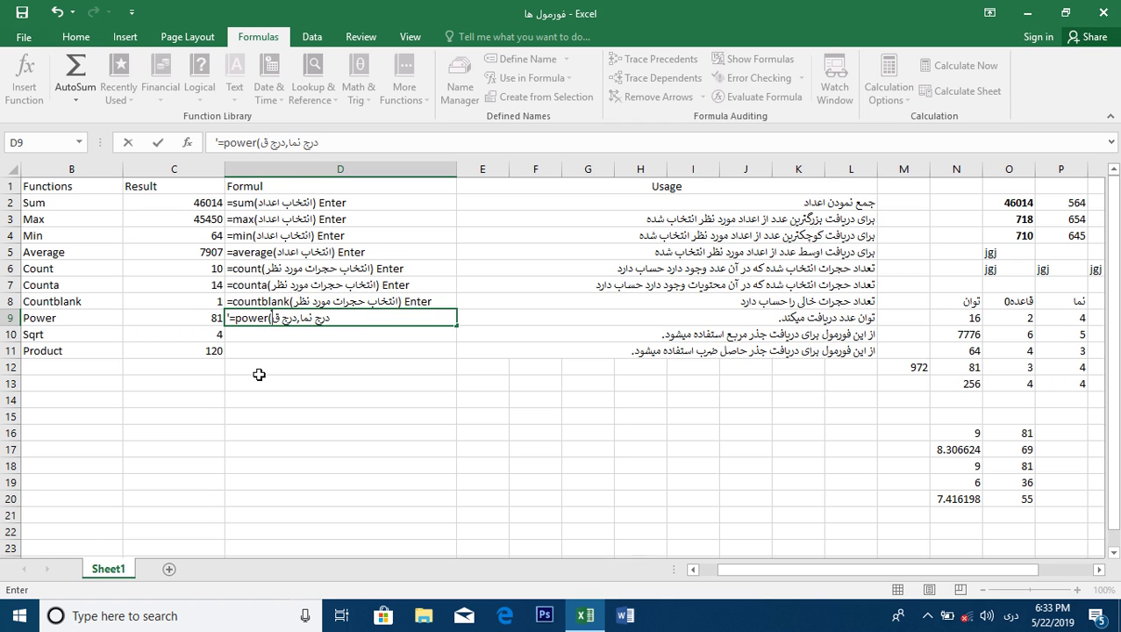
type("اعده")
Close the brackets of the Power syntax in D9 and end it with the word Enter.
key("alt+shift")
type(")")
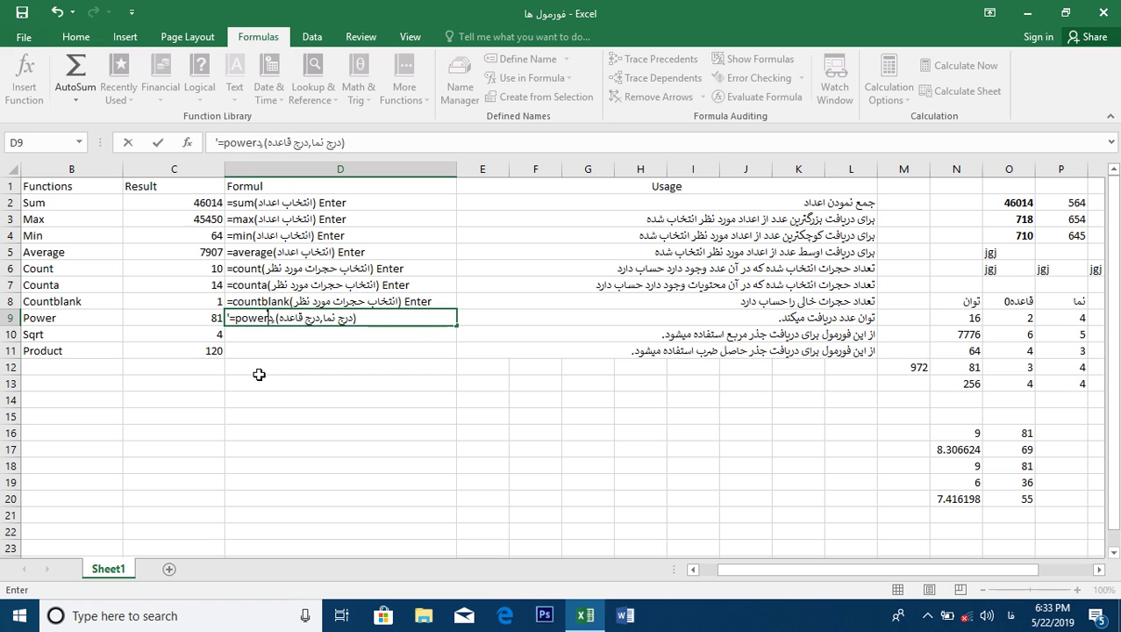
key("alt")
key("alt+shift")
type("د")
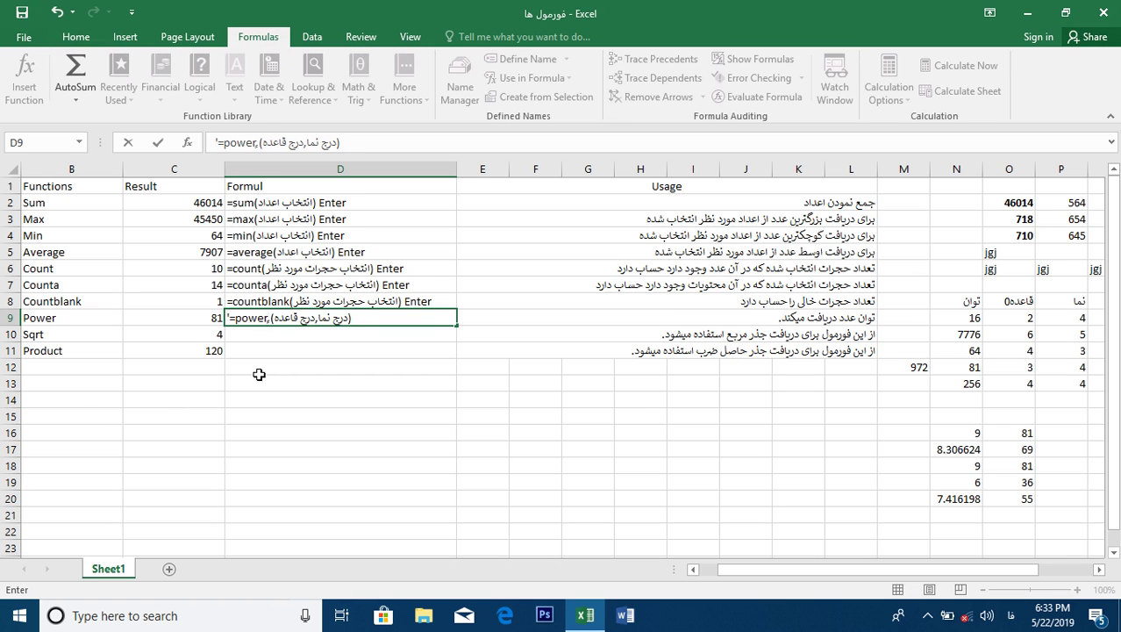
key("BackSpace")
key("alt+shift")
type(",")
key("BackSpace")
type("(")
key("alt+shift")
type("Enter")
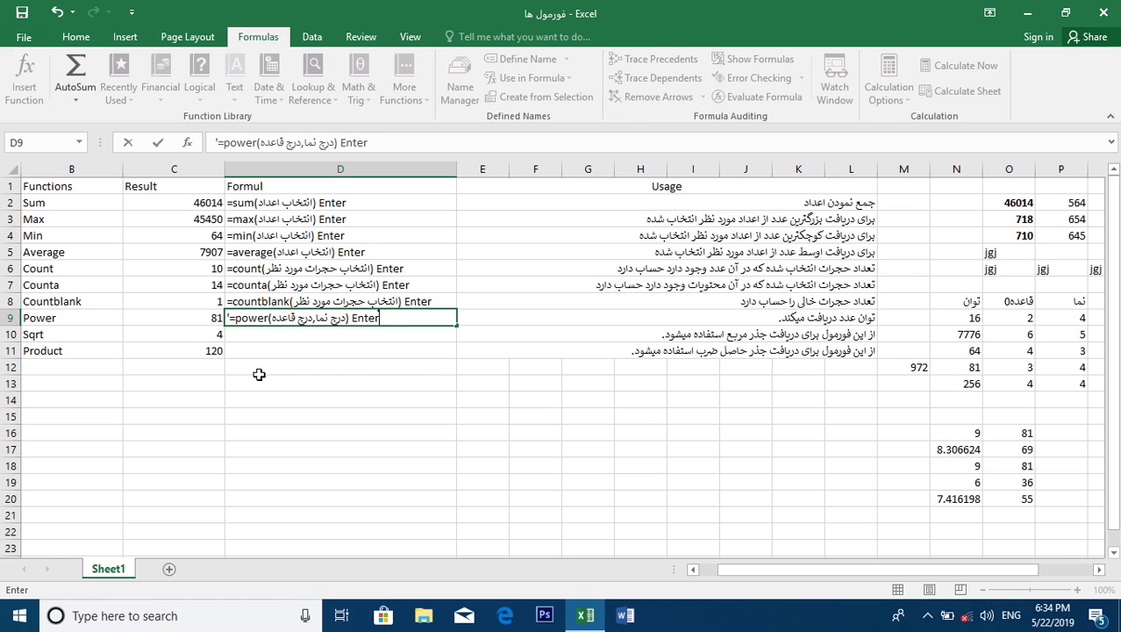
Append یا and the start of a second Power variant, =Power(, to the text in D9.
key("alt+shift")
type("یا")
key("alt+shift")
key("alt+shift")
type("'=")
key("BackSpace")
key("BackSpace")
type("=Power(")
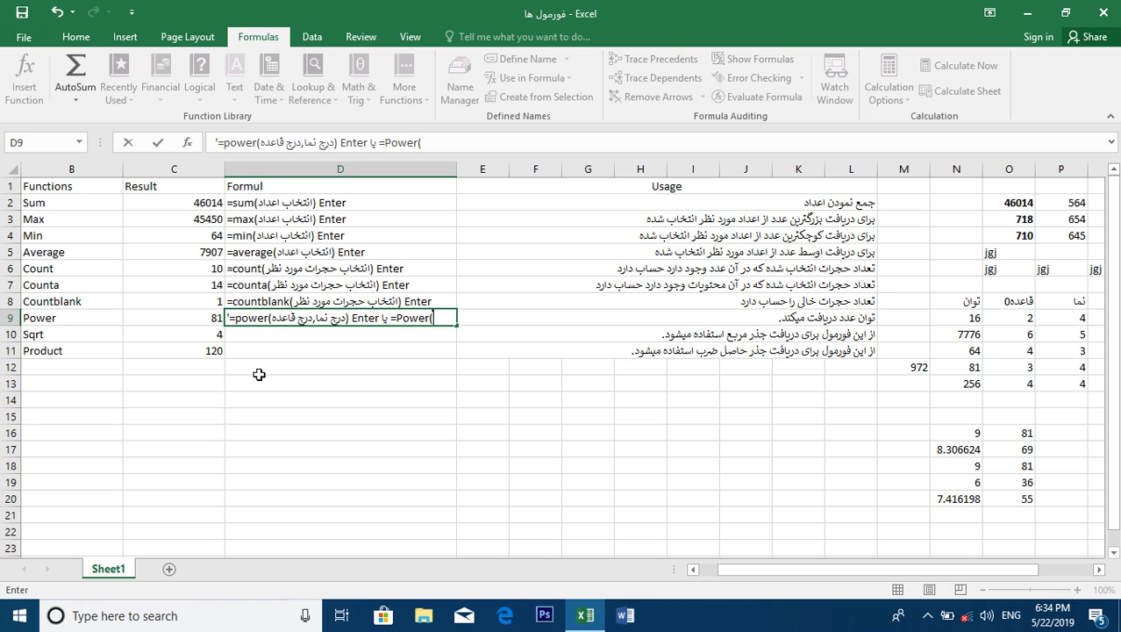
Add the arguments انتخاب نما,انتخاب قاعده to the second Power variant in D9.
key("alt+shift")
type("(انتخاب نما")
key("alt+shift")
type("و")
key("alt+shift")
key("BackSpace")
type(",")
key("alt+shift")
type("انتخاب")
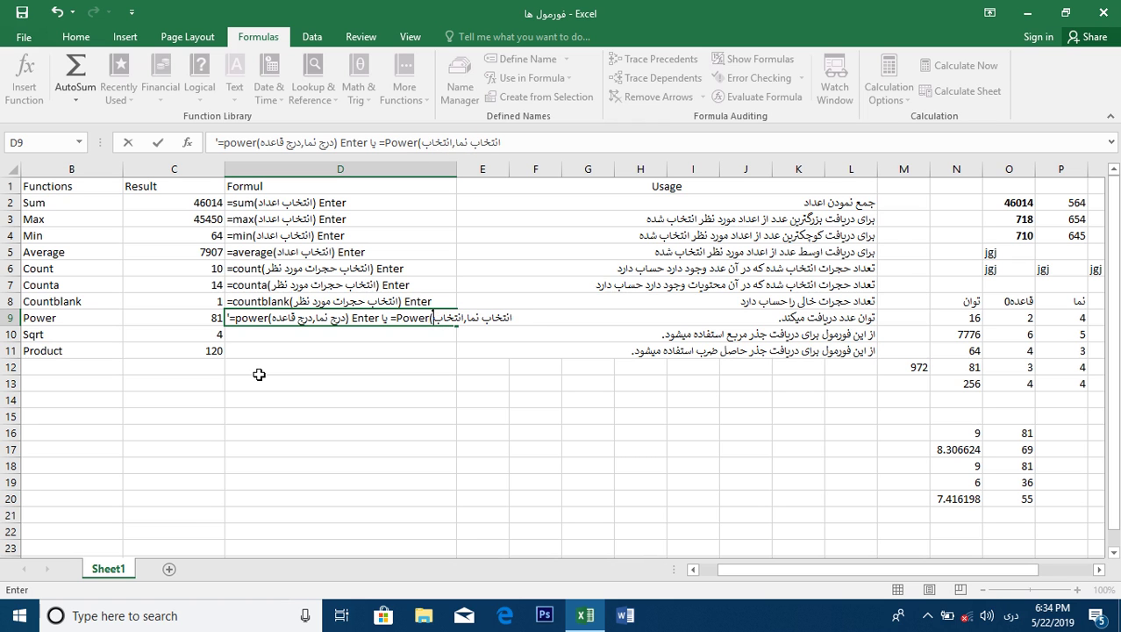
type(" قاعده,انتخاب نما")
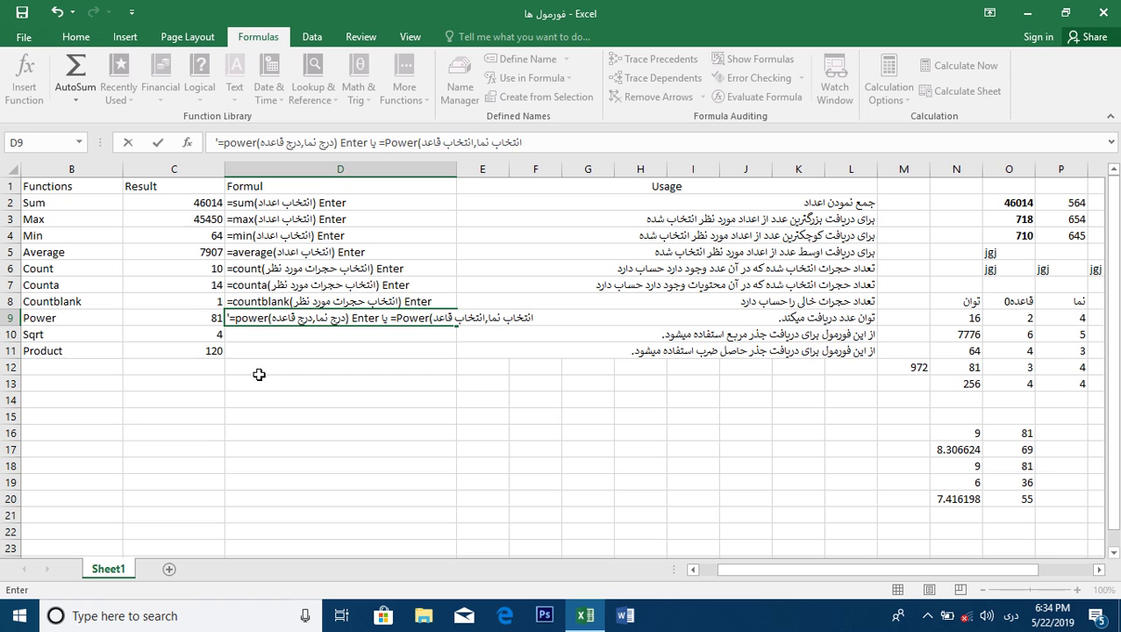
Close the second Power variant's bracket, end the D9 text with Enter, and widen column D to fit it.
type(")")
type("د")
key("BackSpace")
key("alt+shift")
type("Enter")
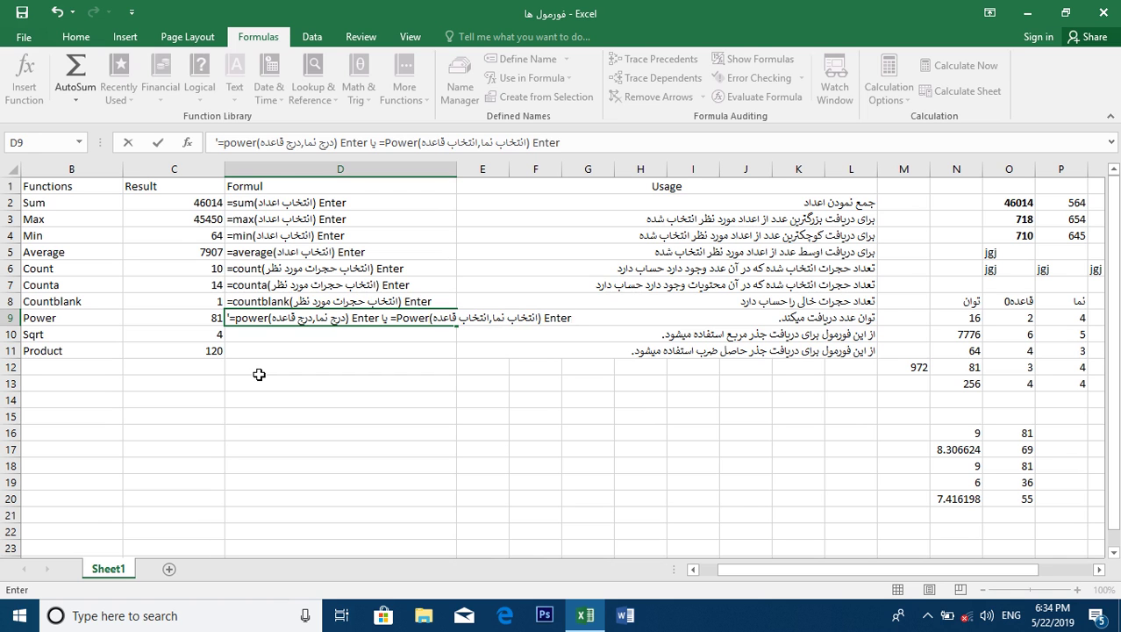
key("Return")
left_click_drag(457, 171, 628, 171)
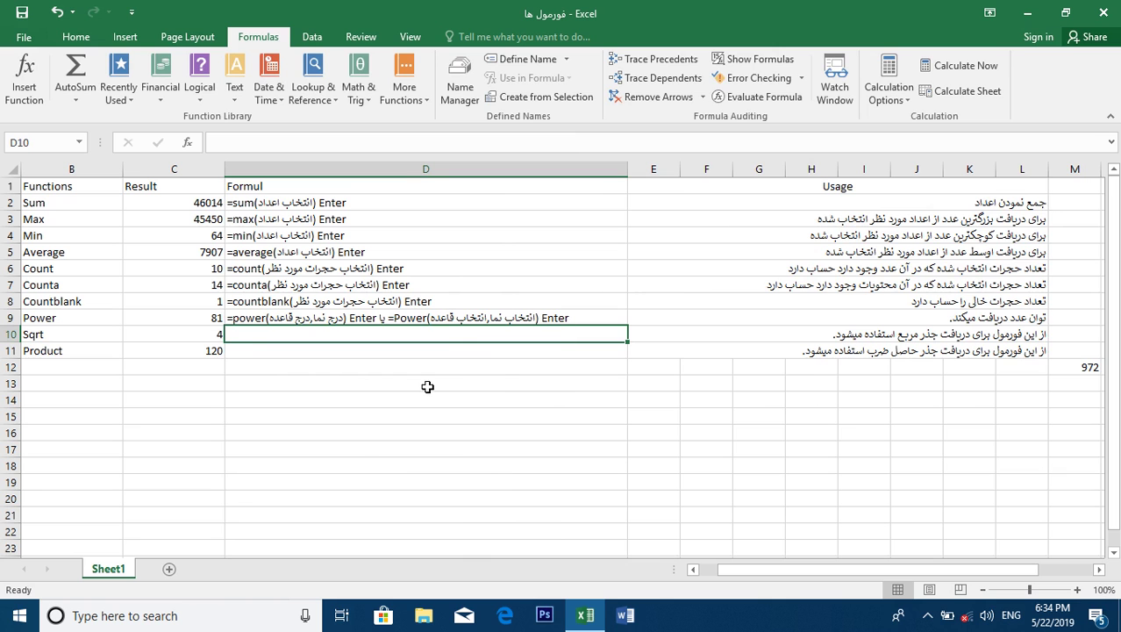
Write the Sqrt syntax as text in D10, =sqrt( with the argument انتخاب یا درج جذر مربع, a closing bracket and the word Enter.
type("'=")
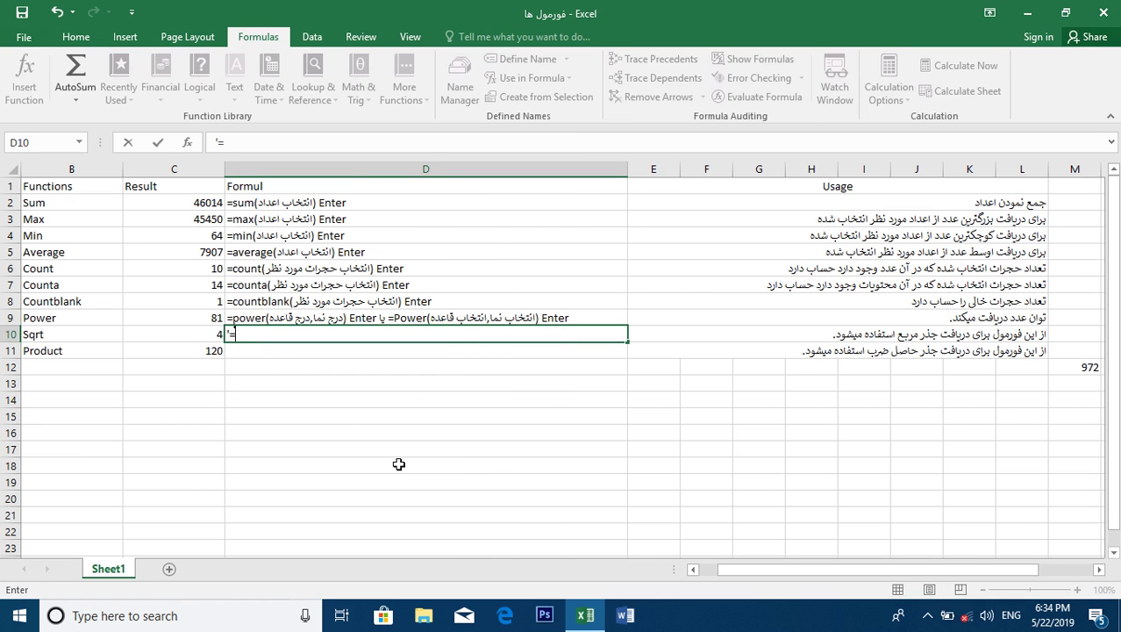
type("sqrt(")
key("alt+shift")
type("انتخا")
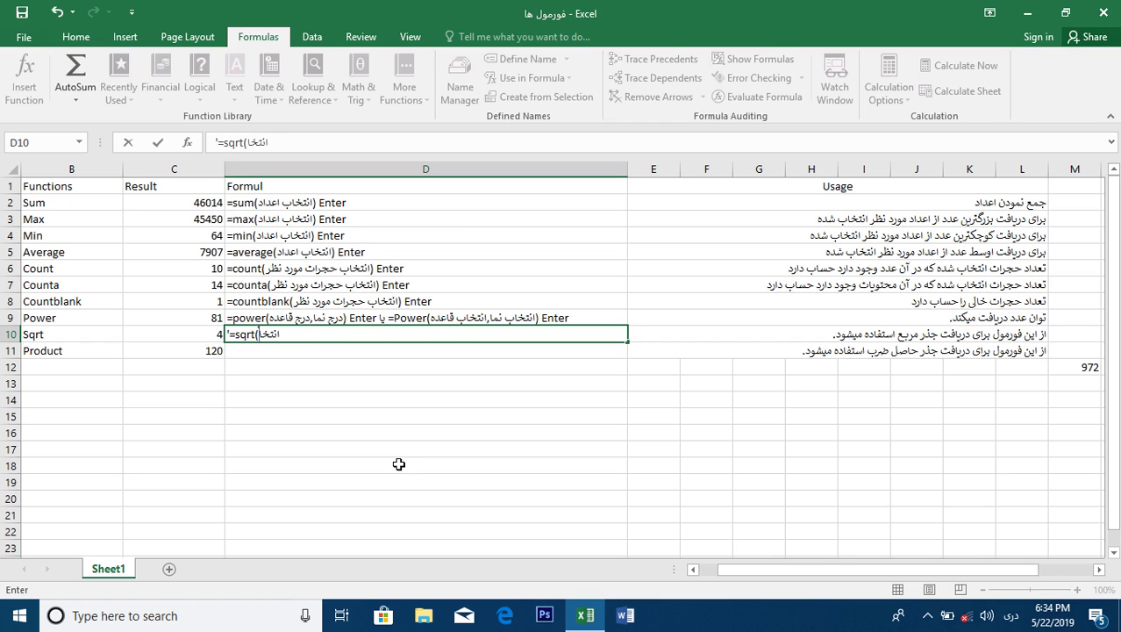
type("ب یا درج")
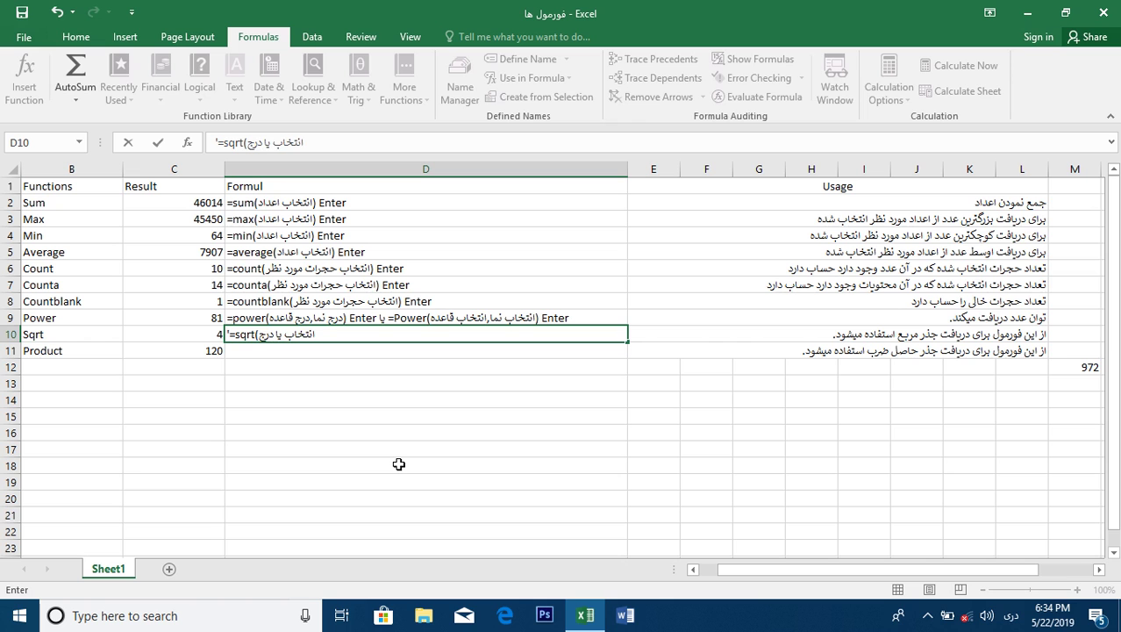
type(" جذ")
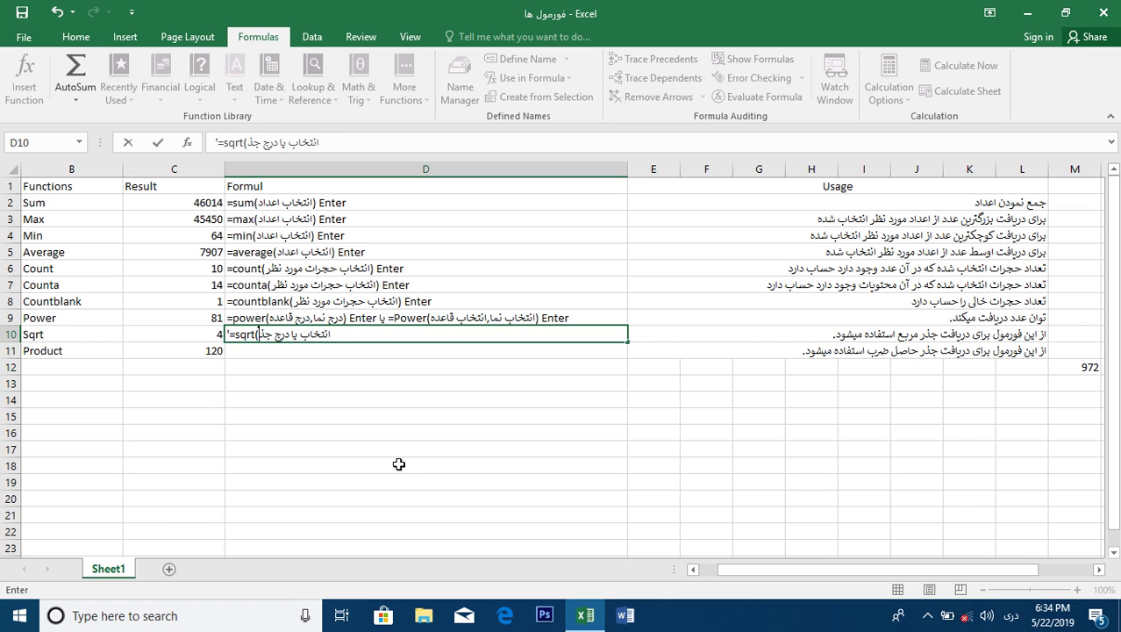
type("رمربع")
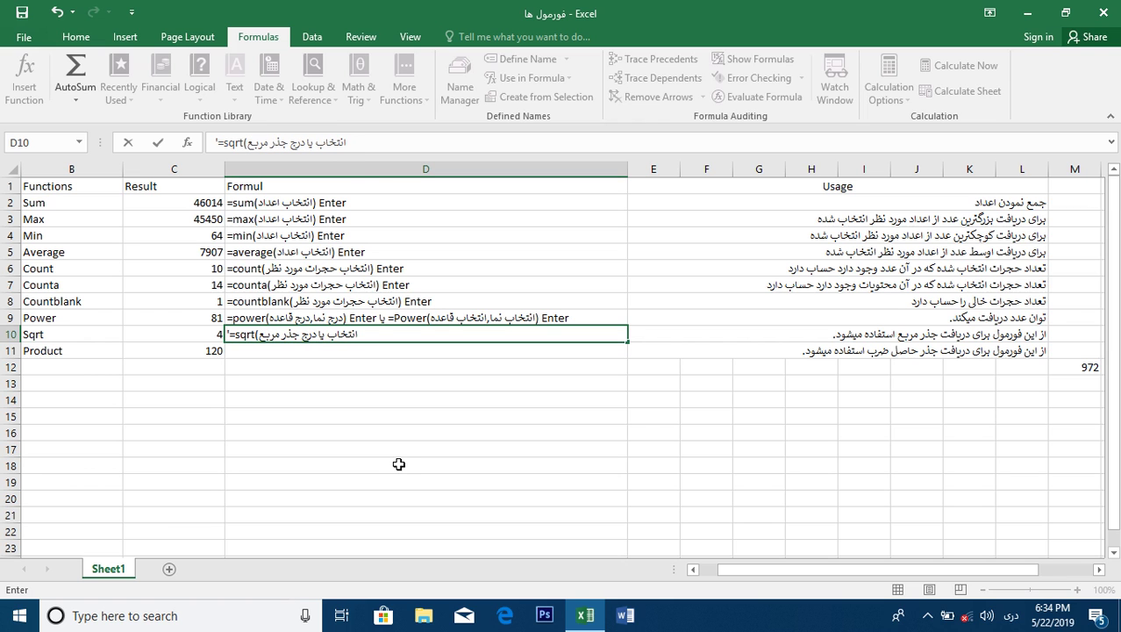
key("alt+shift")
key("alt+shift")
type(") Enter")
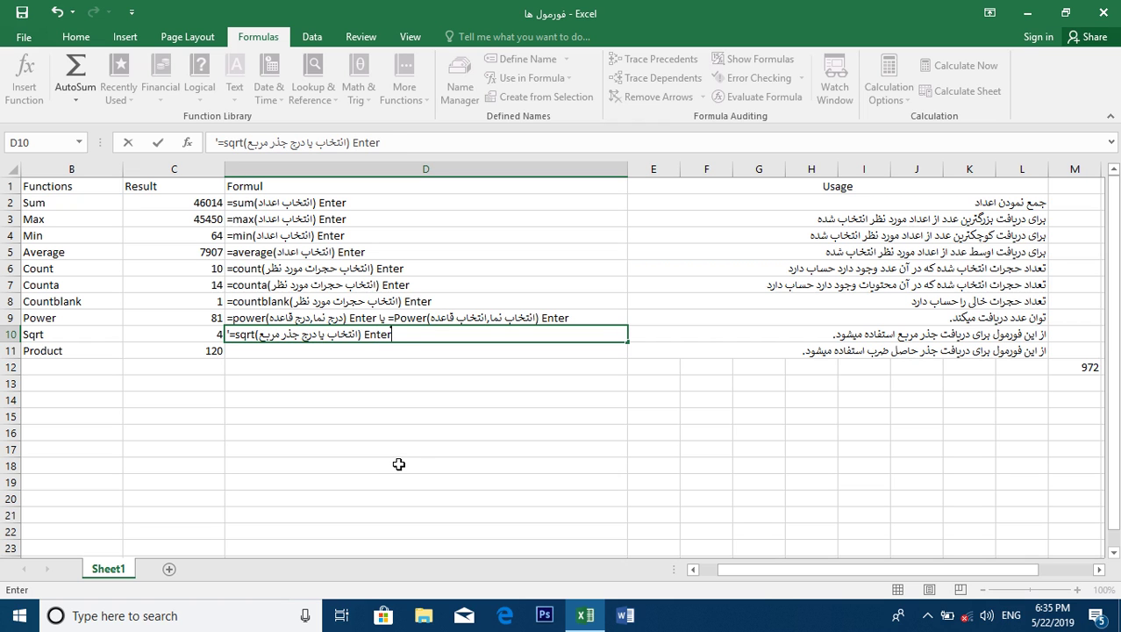
key("Return")
Write the Product syntax as text in D11, =product( followed by the argument انتخاب یا درج اعداد که باید ضرب شوند.
type("'-")
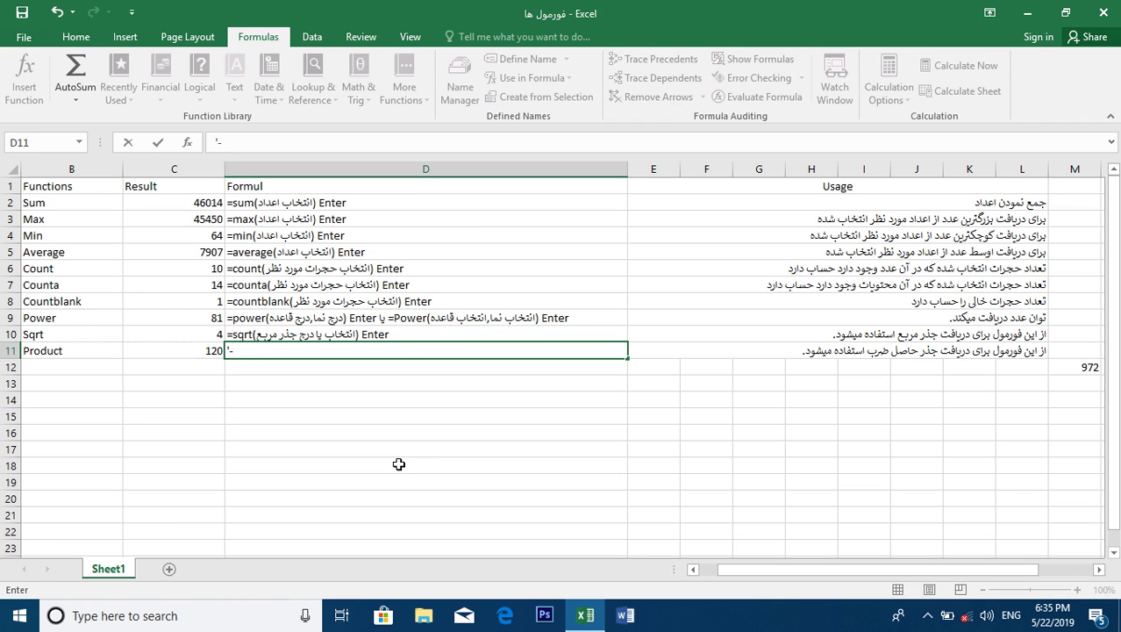
key("BackSpace")
type("=prodc")
key("BackSpace")
type("uct(")
key("alt+shift")
type("انتخاب یا در")
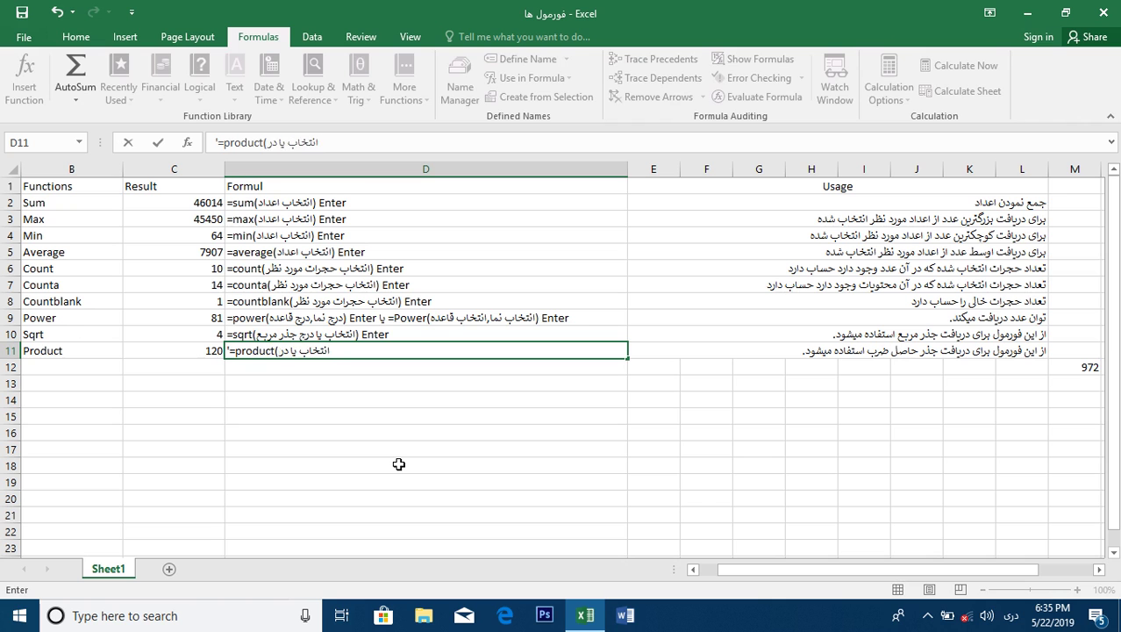
type("ج اعداد")
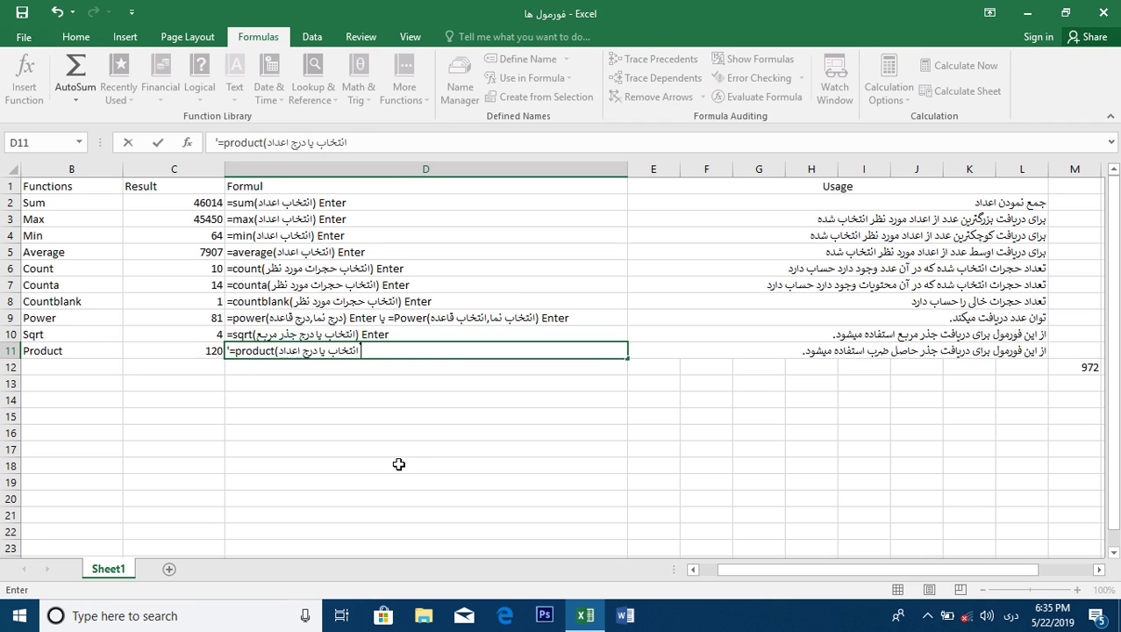
type(" که باید")
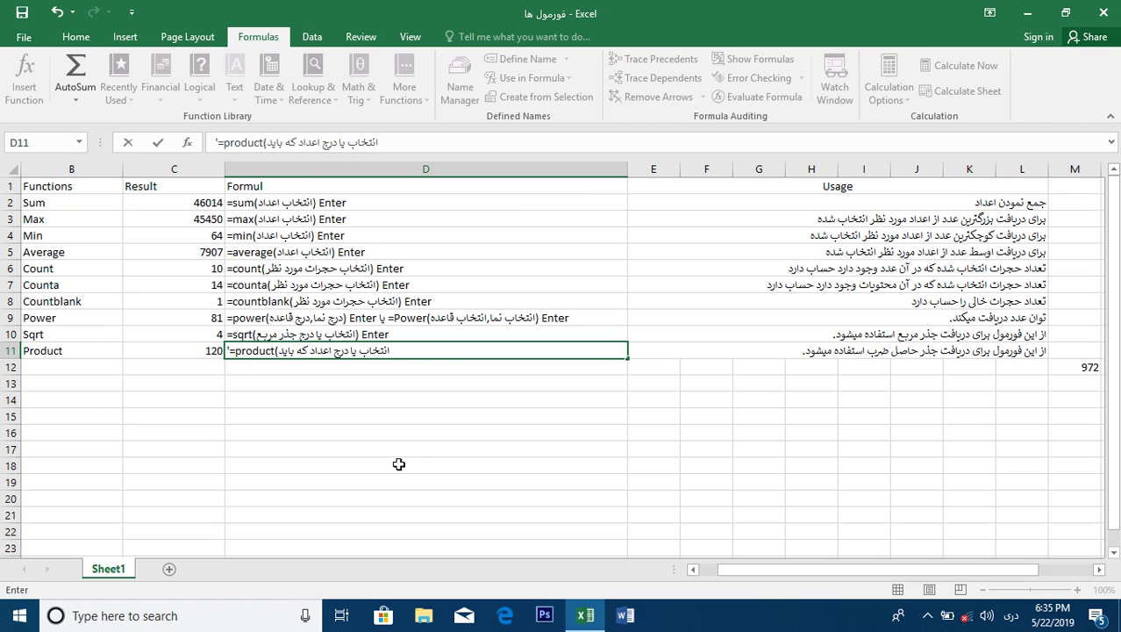
type(" ضرب شوند)")
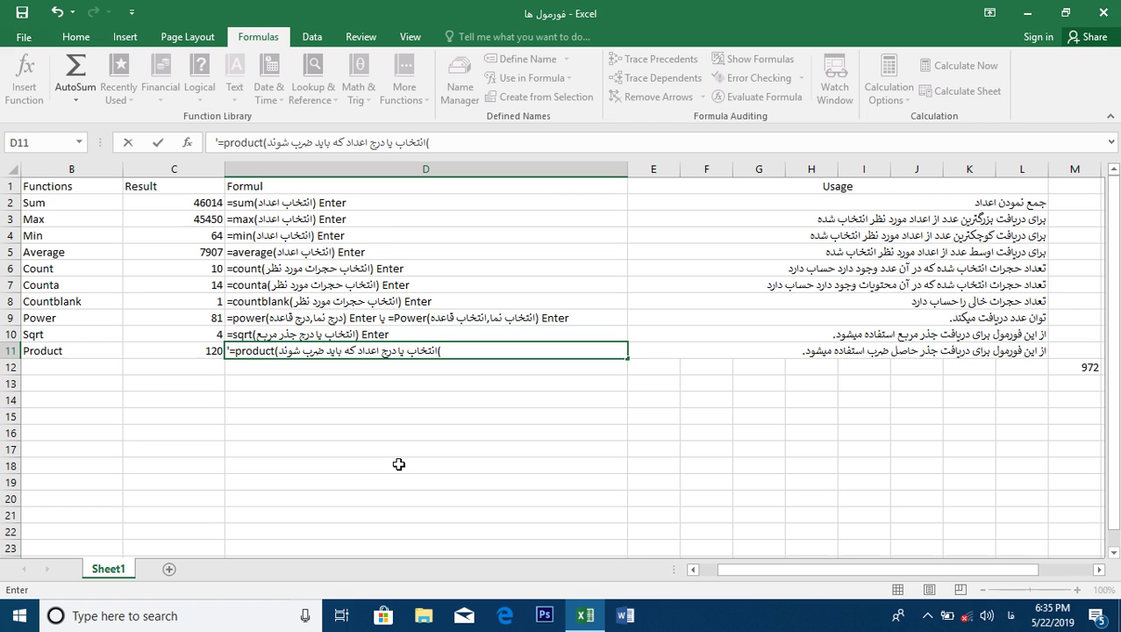
Correct the closing bracket of the Product syntax in D11, end it with the word Enter, and close the workbook.
key("BackSpace")
key("alt+shift")
type(") Enter")
key("Return")
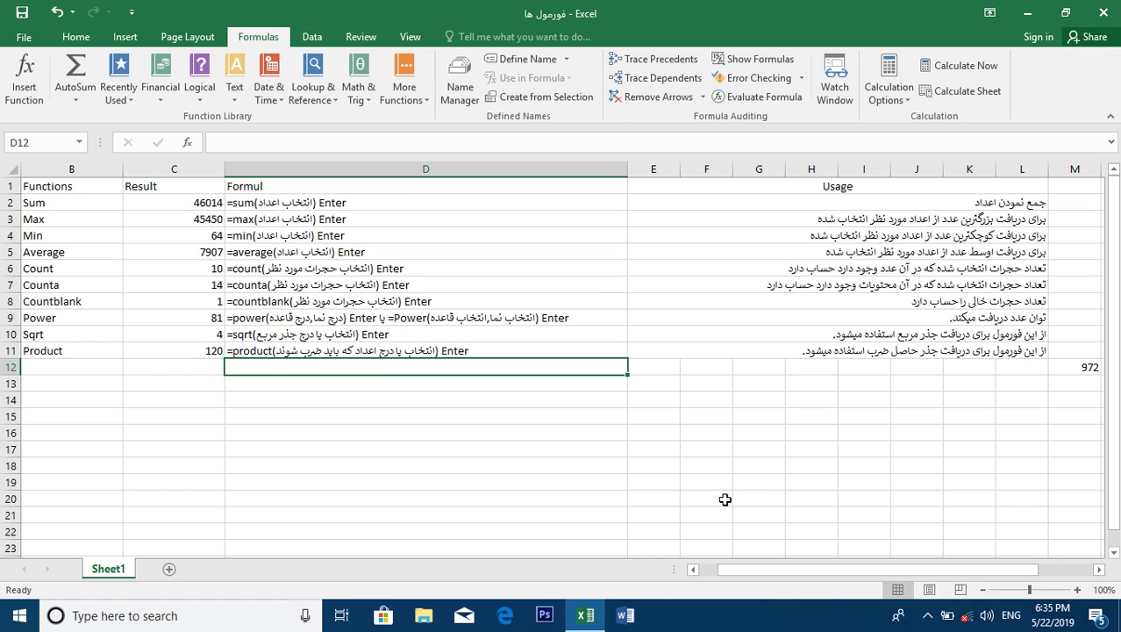
left_click(1103, 19)
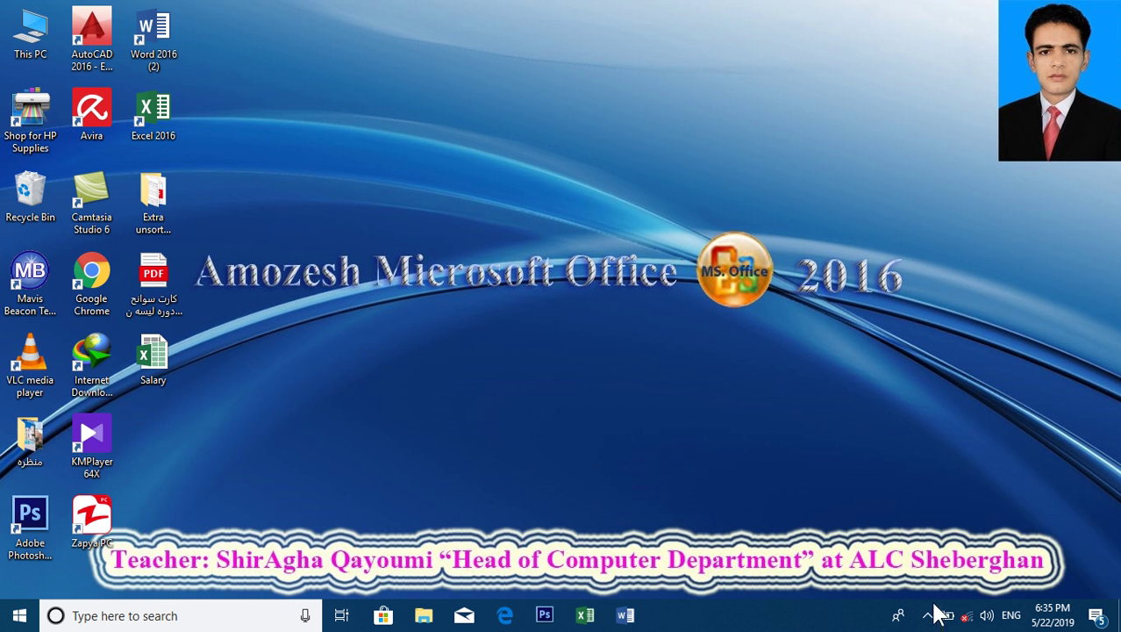